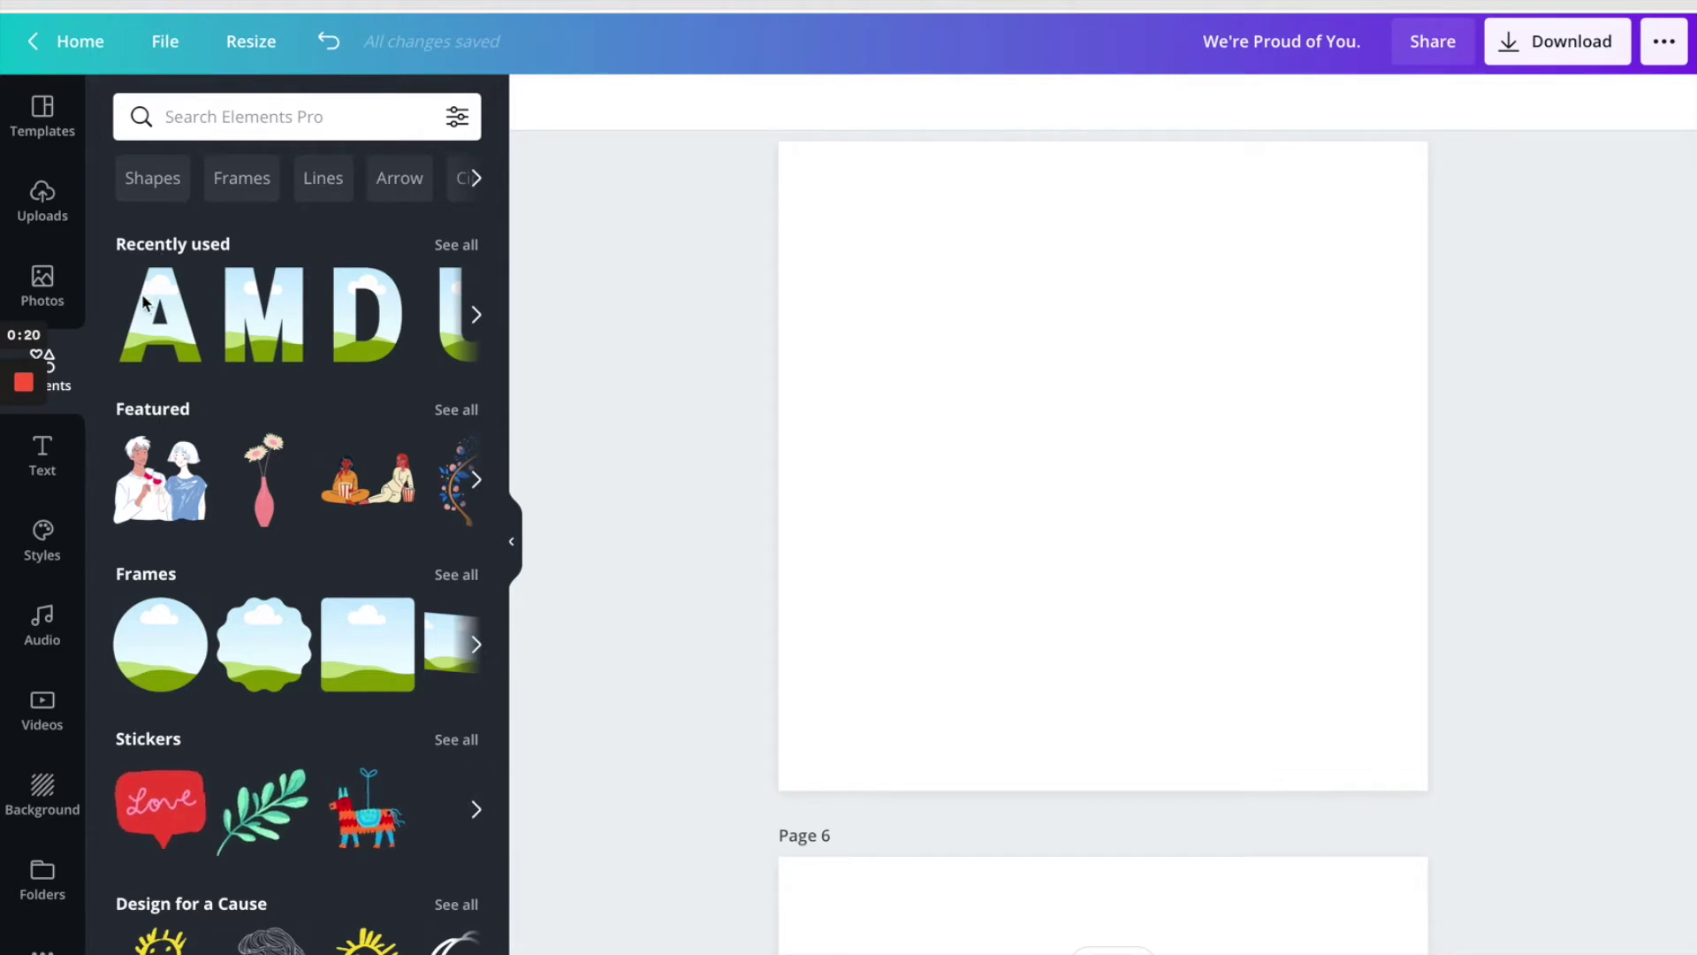
# Search the elements library for "frame letters" and browse to the sky-and-hill letter frames.
pyautogui.click(307, 118)
pyautogui.write('fra')
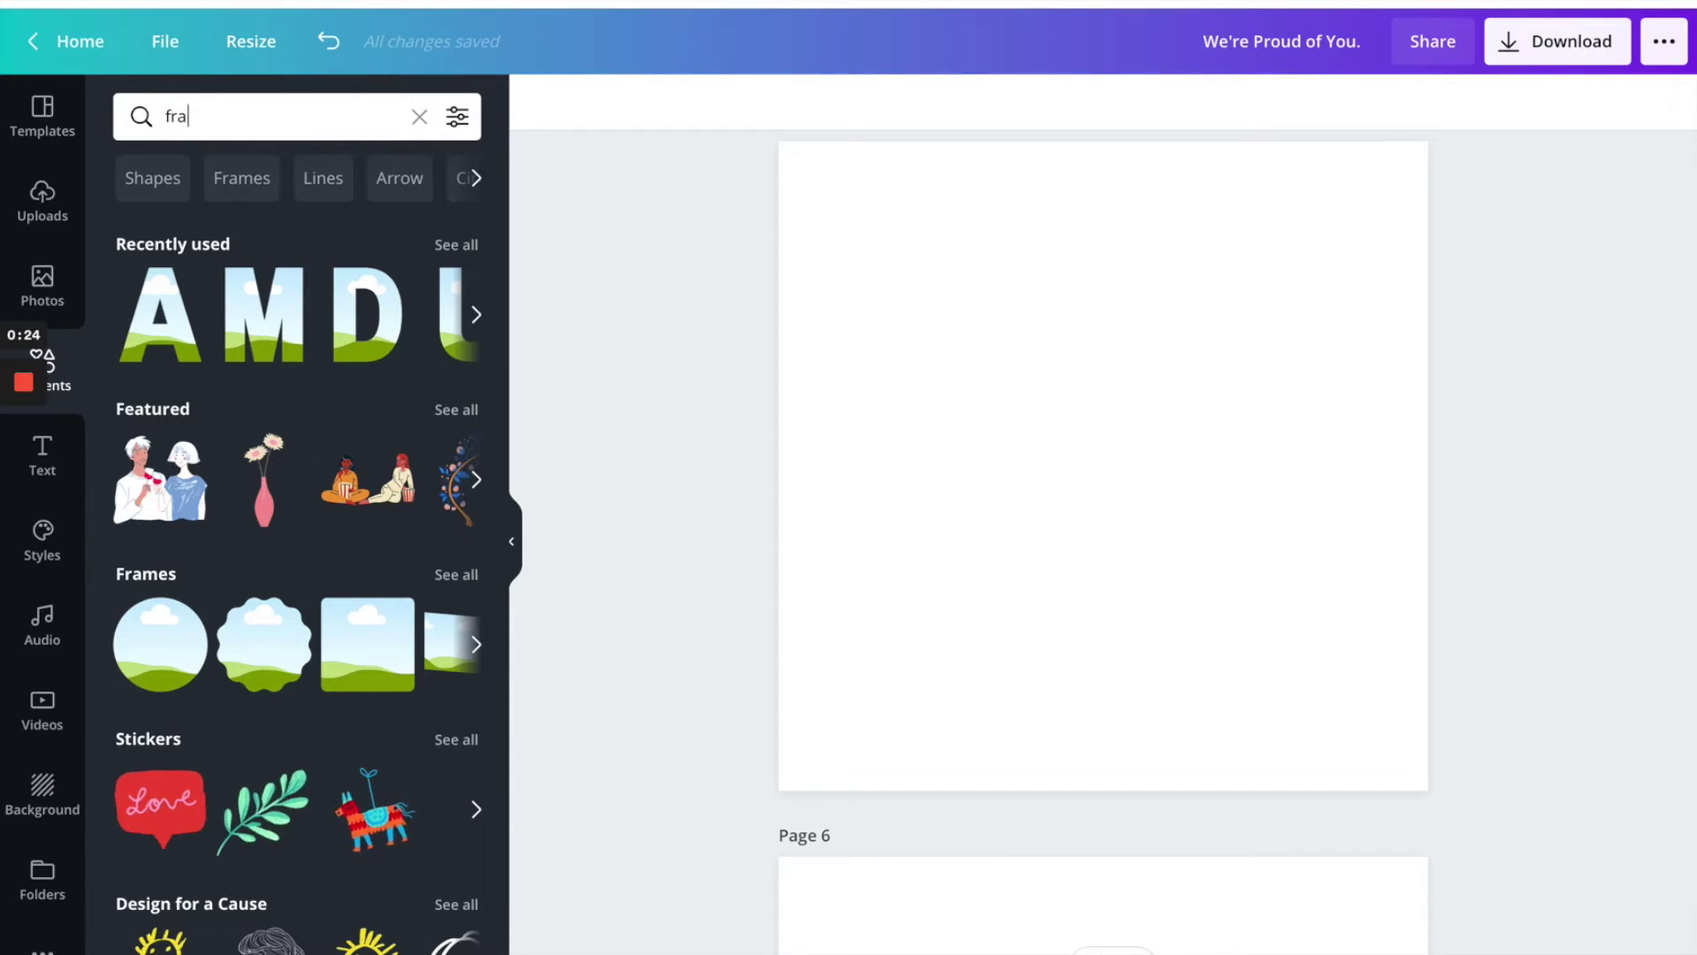
pyautogui.write('me letters')
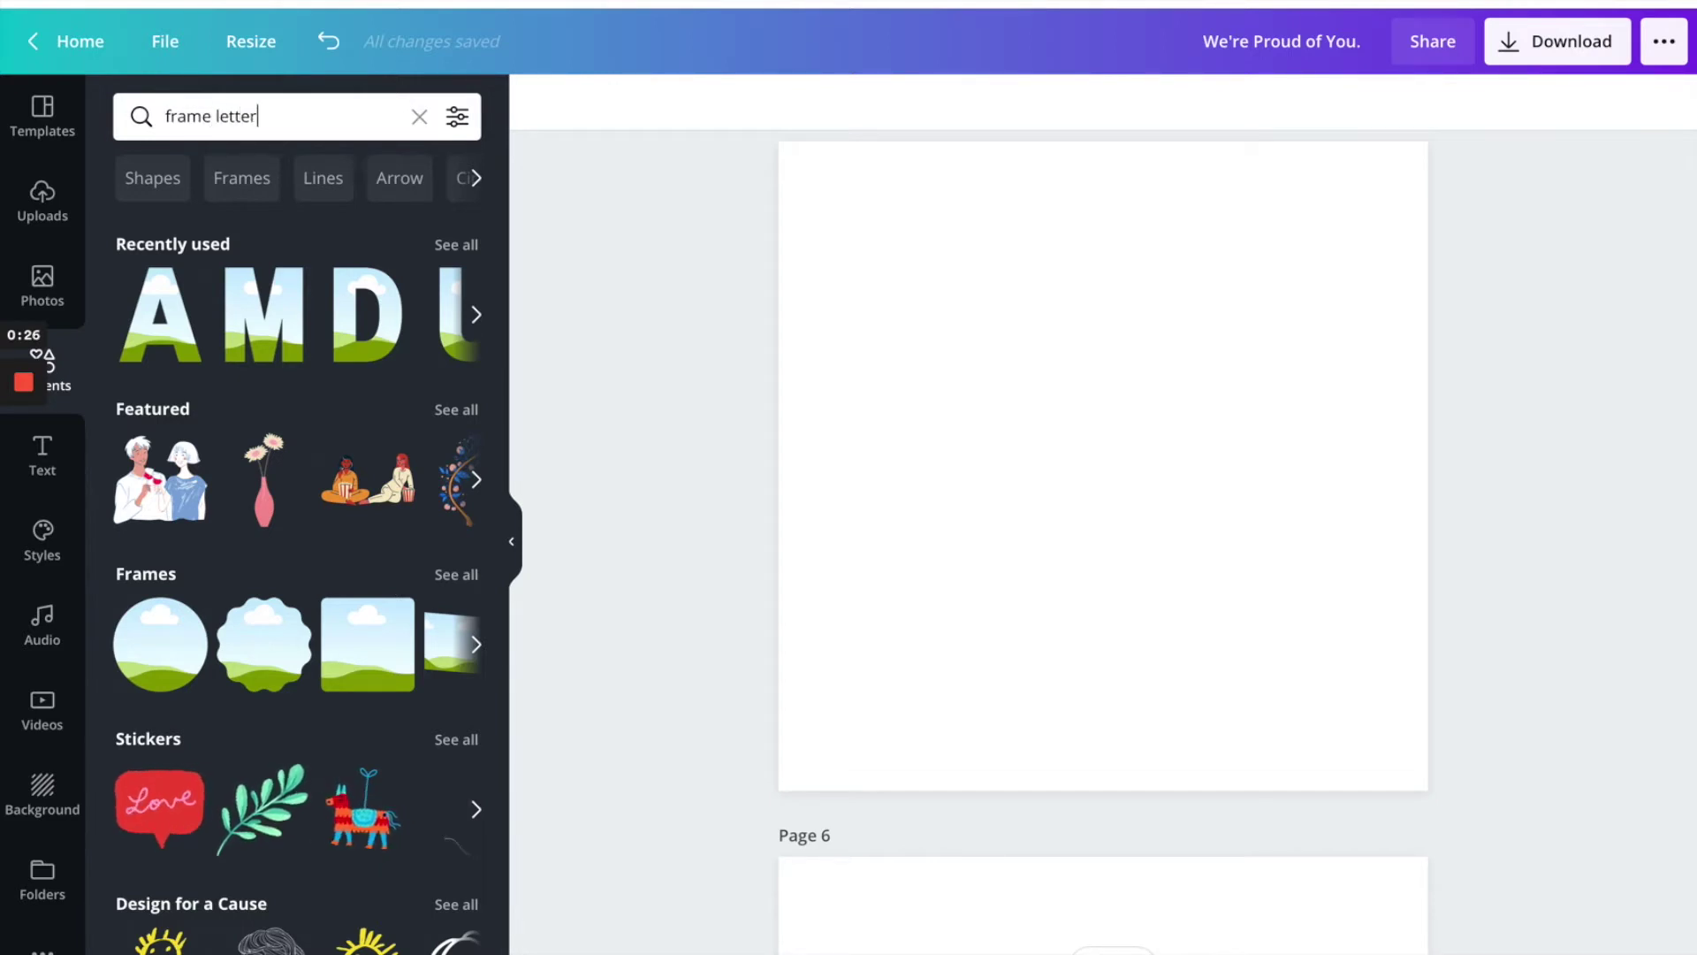
pyautogui.press('Return')
pyautogui.scroll(-3, 336, 397)
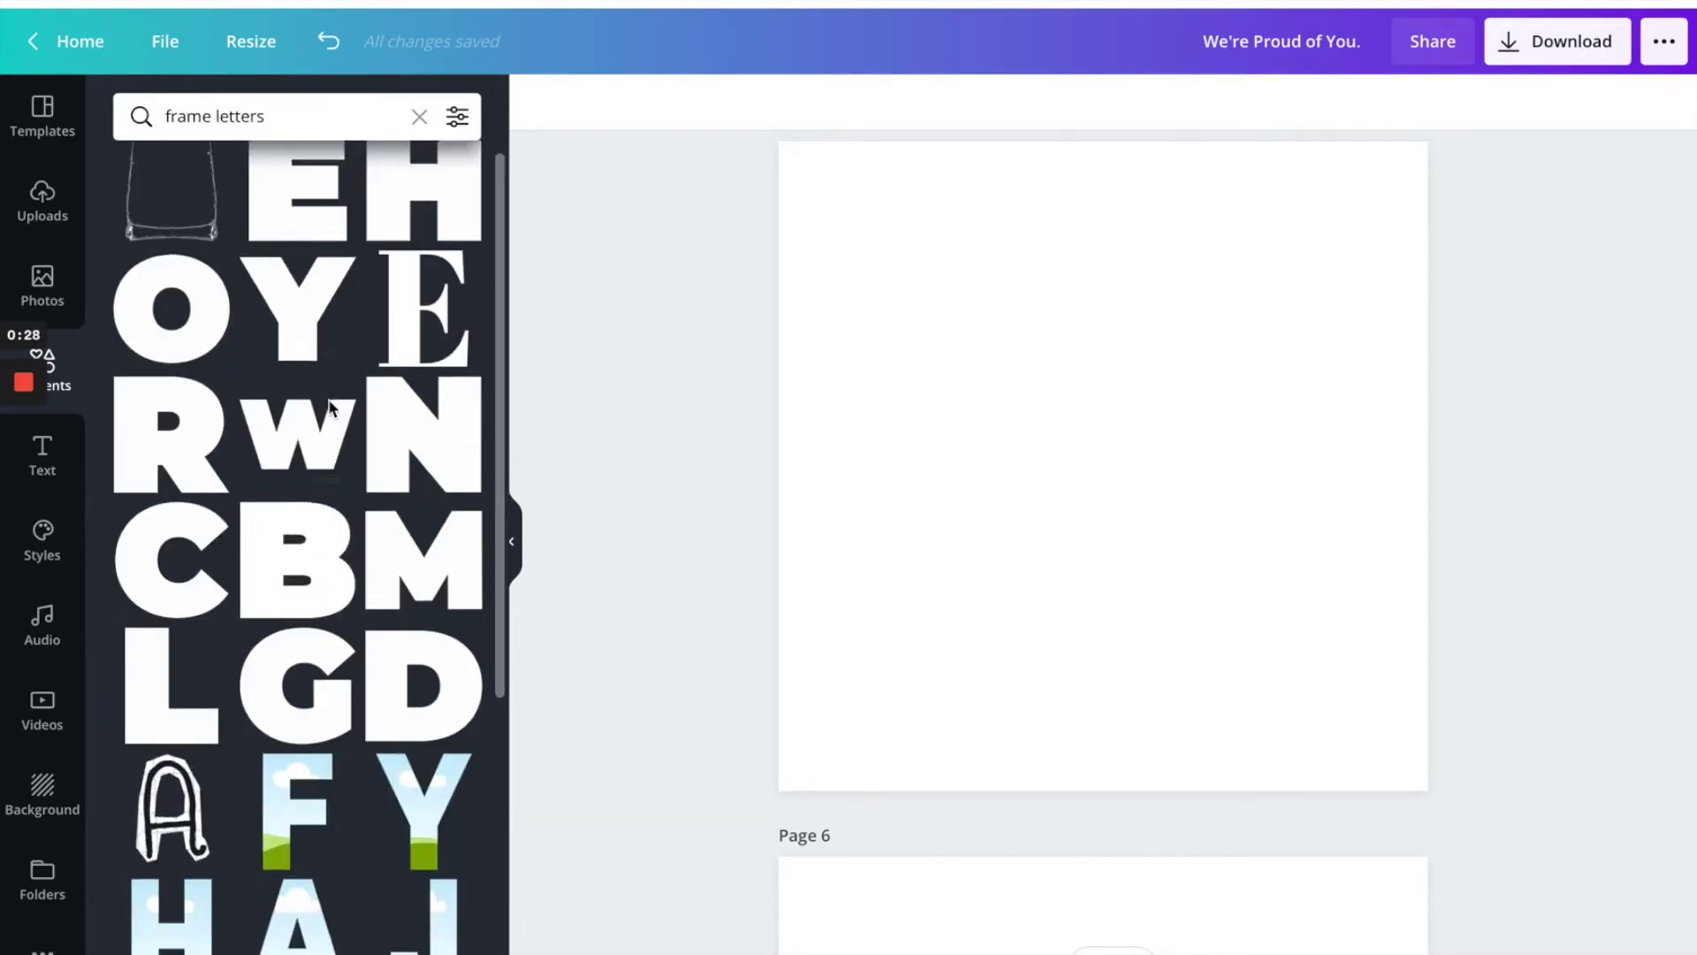
pyautogui.scroll(-5, 326, 735)
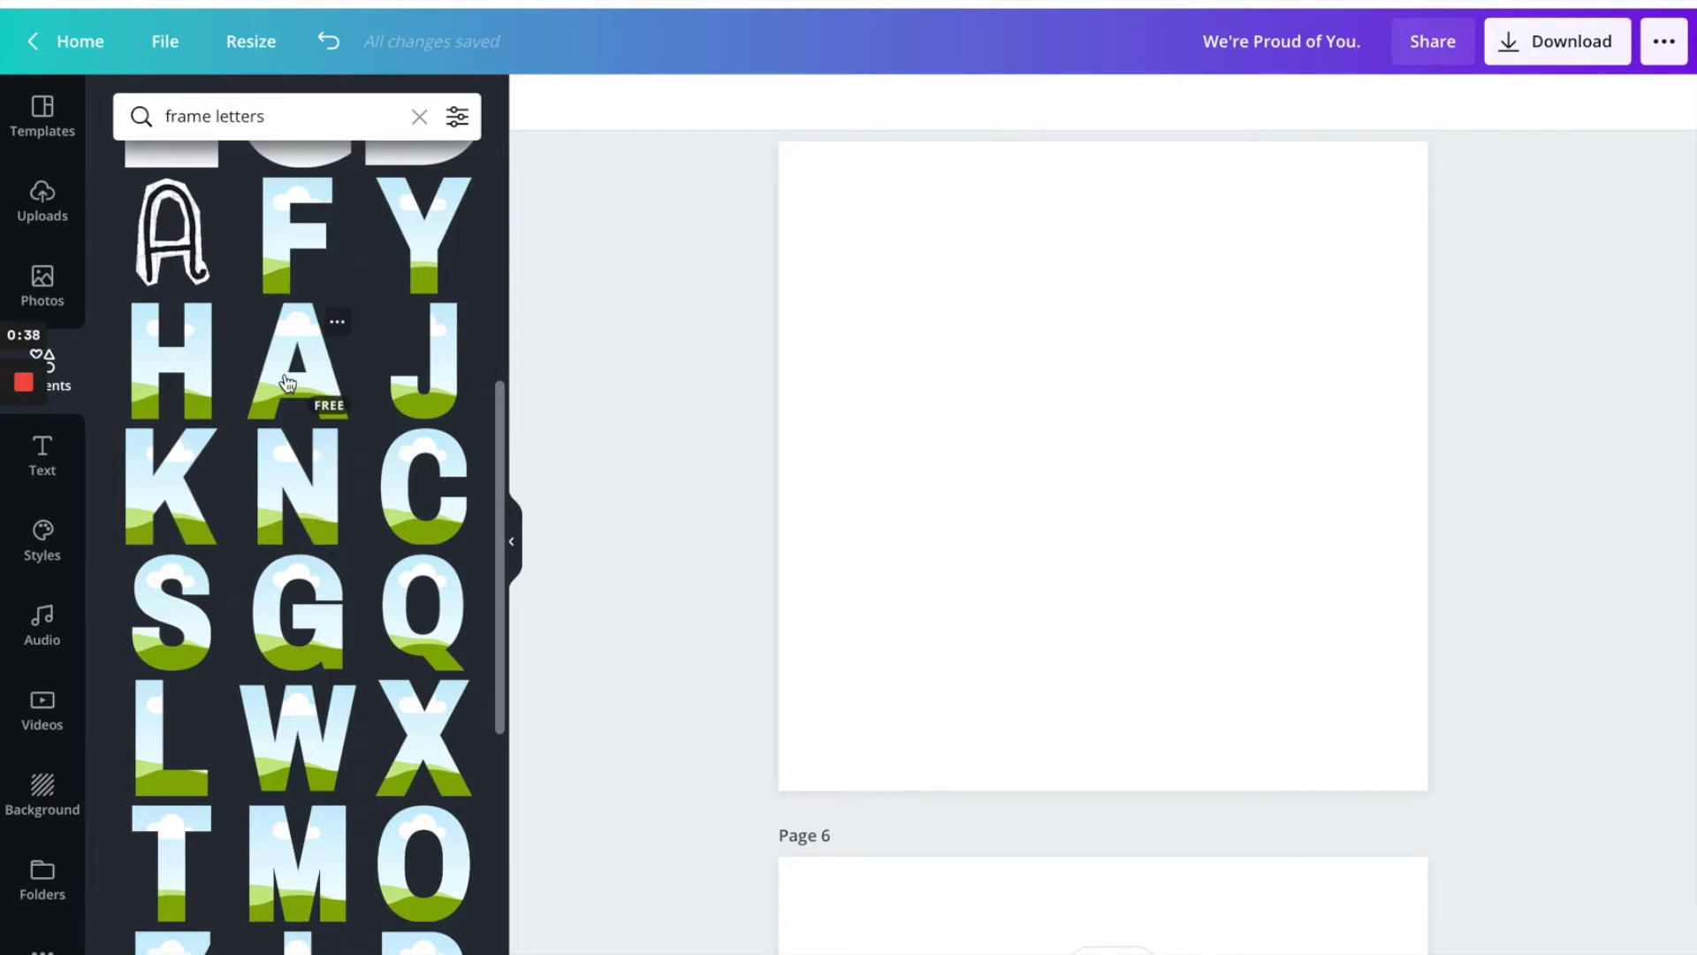
# Add the letter M frame to page 5 and the letter A frame to page 6.
pyautogui.click(295, 849)
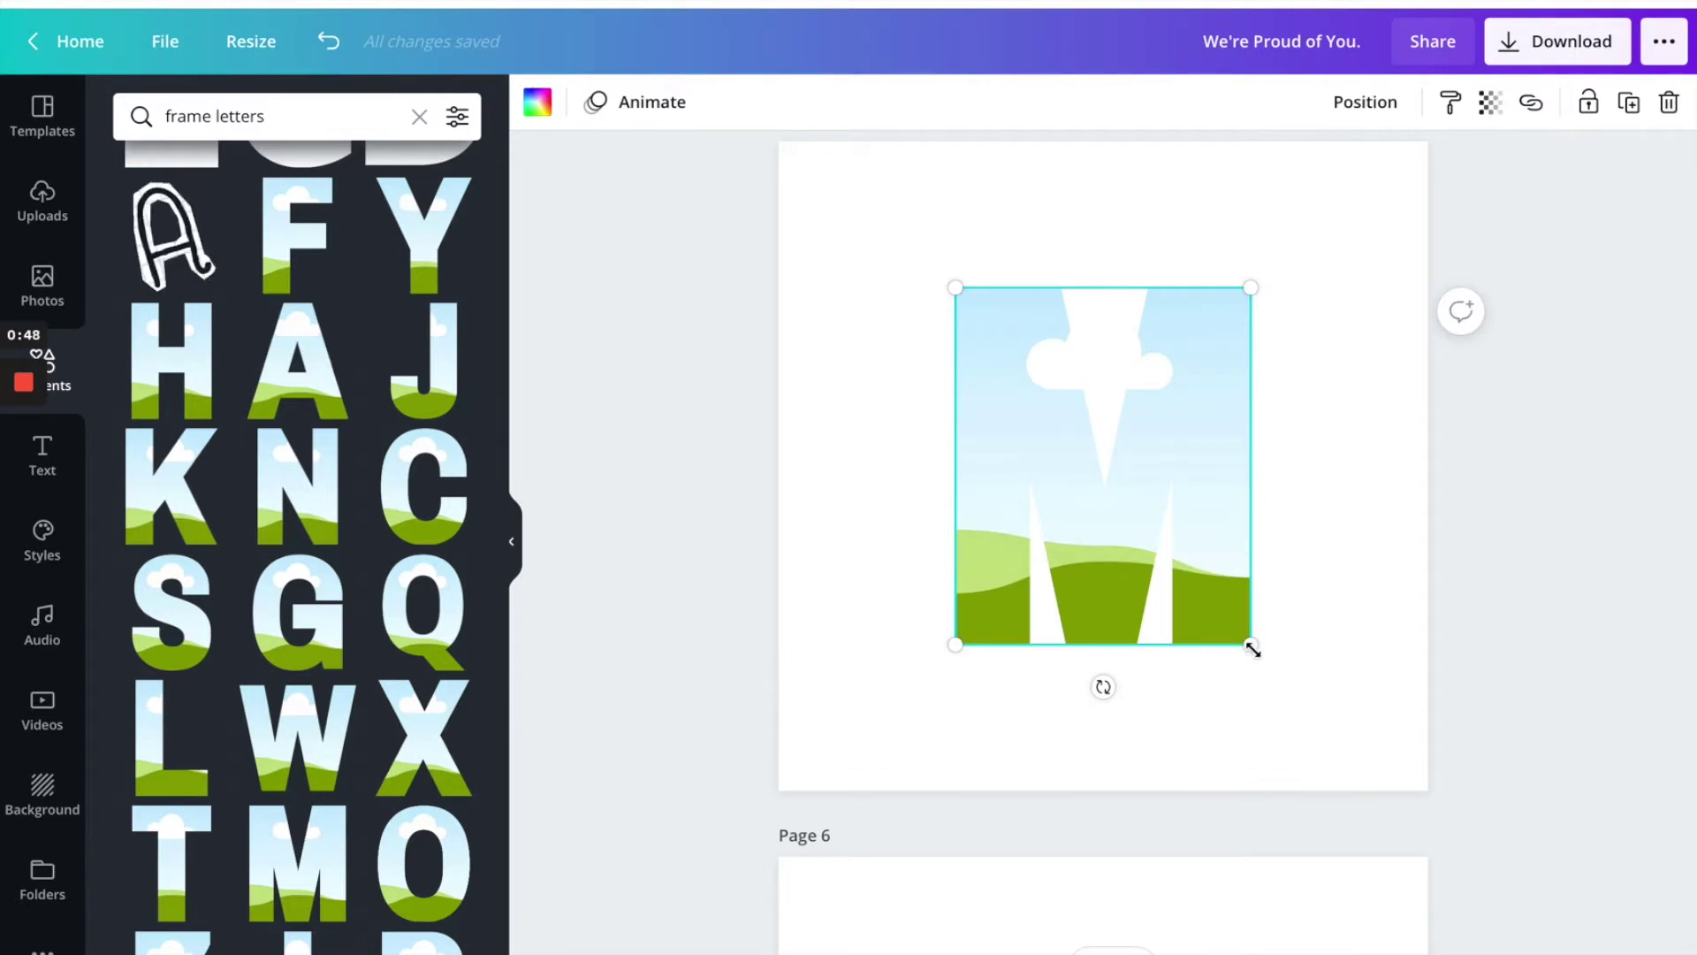
pyautogui.scroll(-8, 1193, 662)
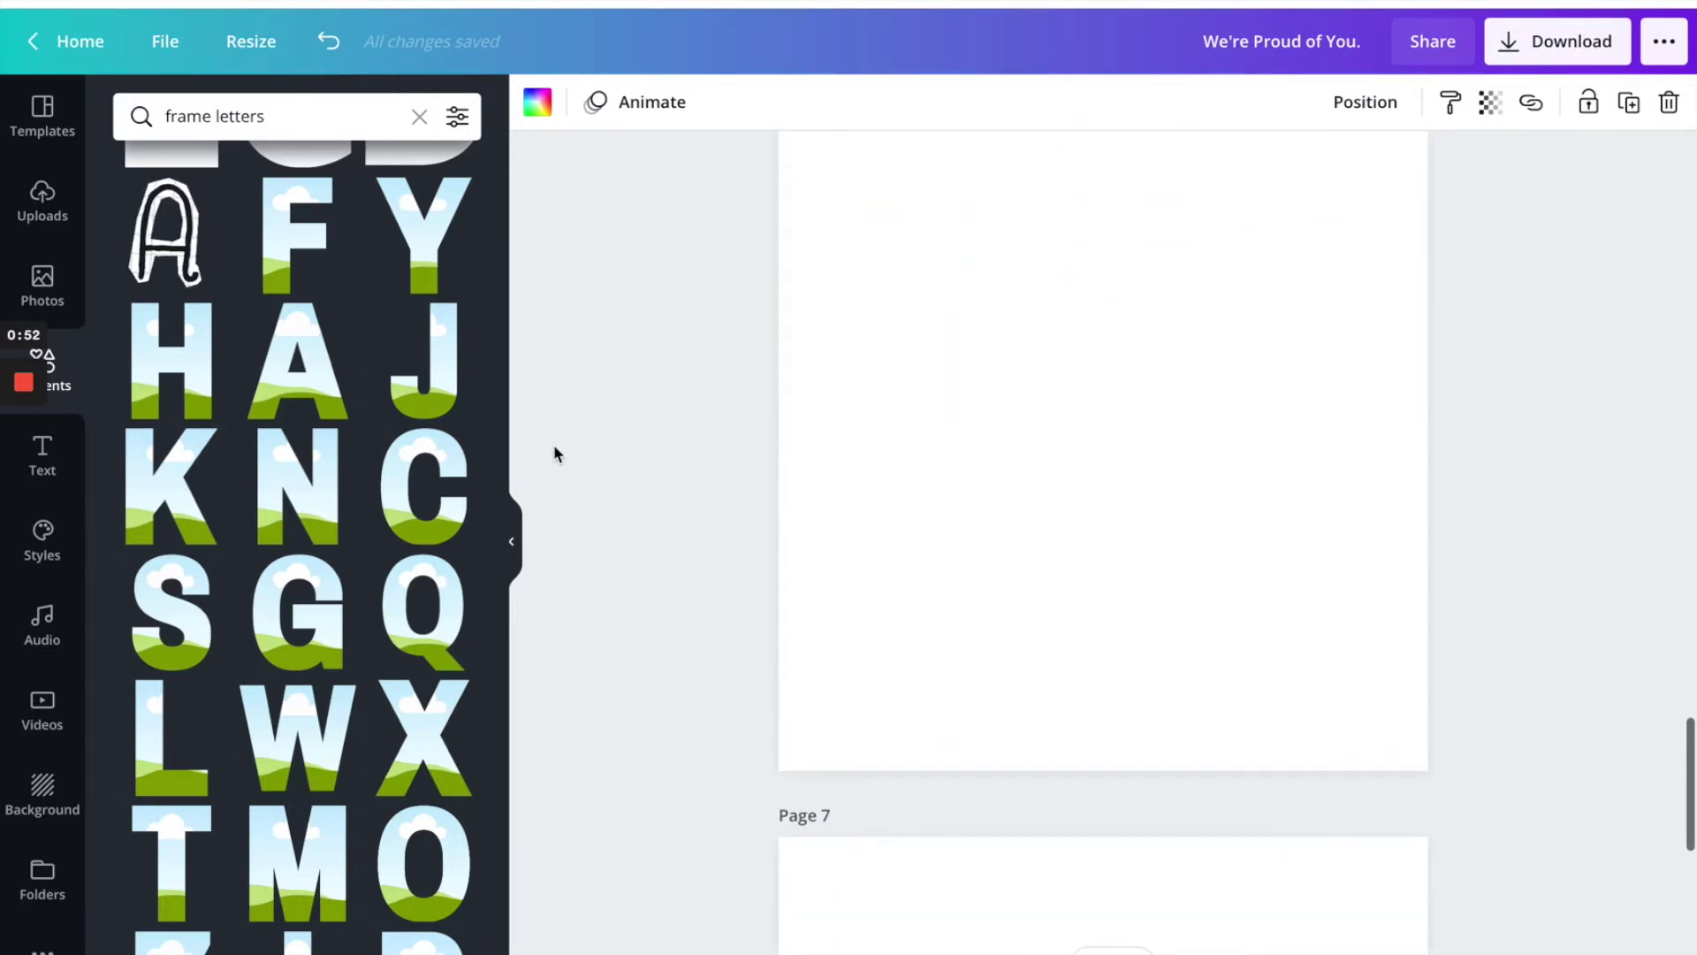
pyautogui.click(320, 403)
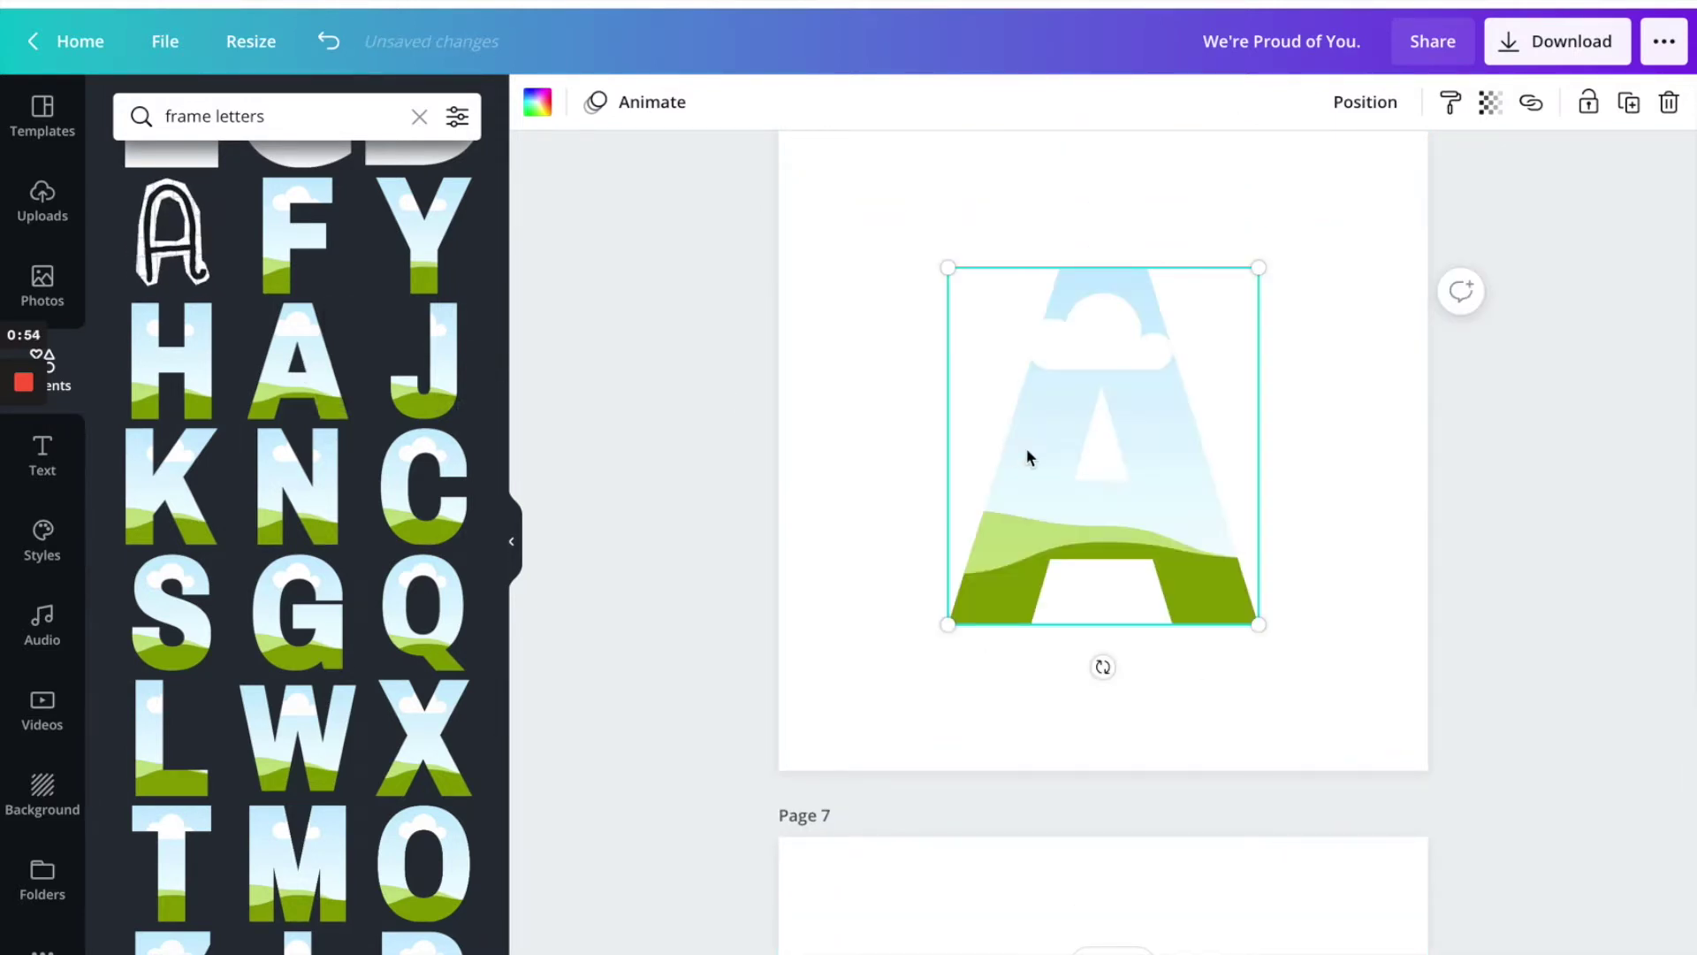
pyautogui.scroll(8, 1026, 455)
pyautogui.moveTo(1061, 409)
pyautogui.mouseDown()
pyautogui.moveTo(1080, 385)
pyautogui.moveTo(1079, 402)
pyautogui.mouseUp()
pyautogui.scroll(-4, 1079, 406)
pyautogui.moveTo(1093, 723)
pyautogui.mouseDown()
pyautogui.moveTo(1090, 693)
pyautogui.moveTo(1094, 716)
pyautogui.mouseUp()
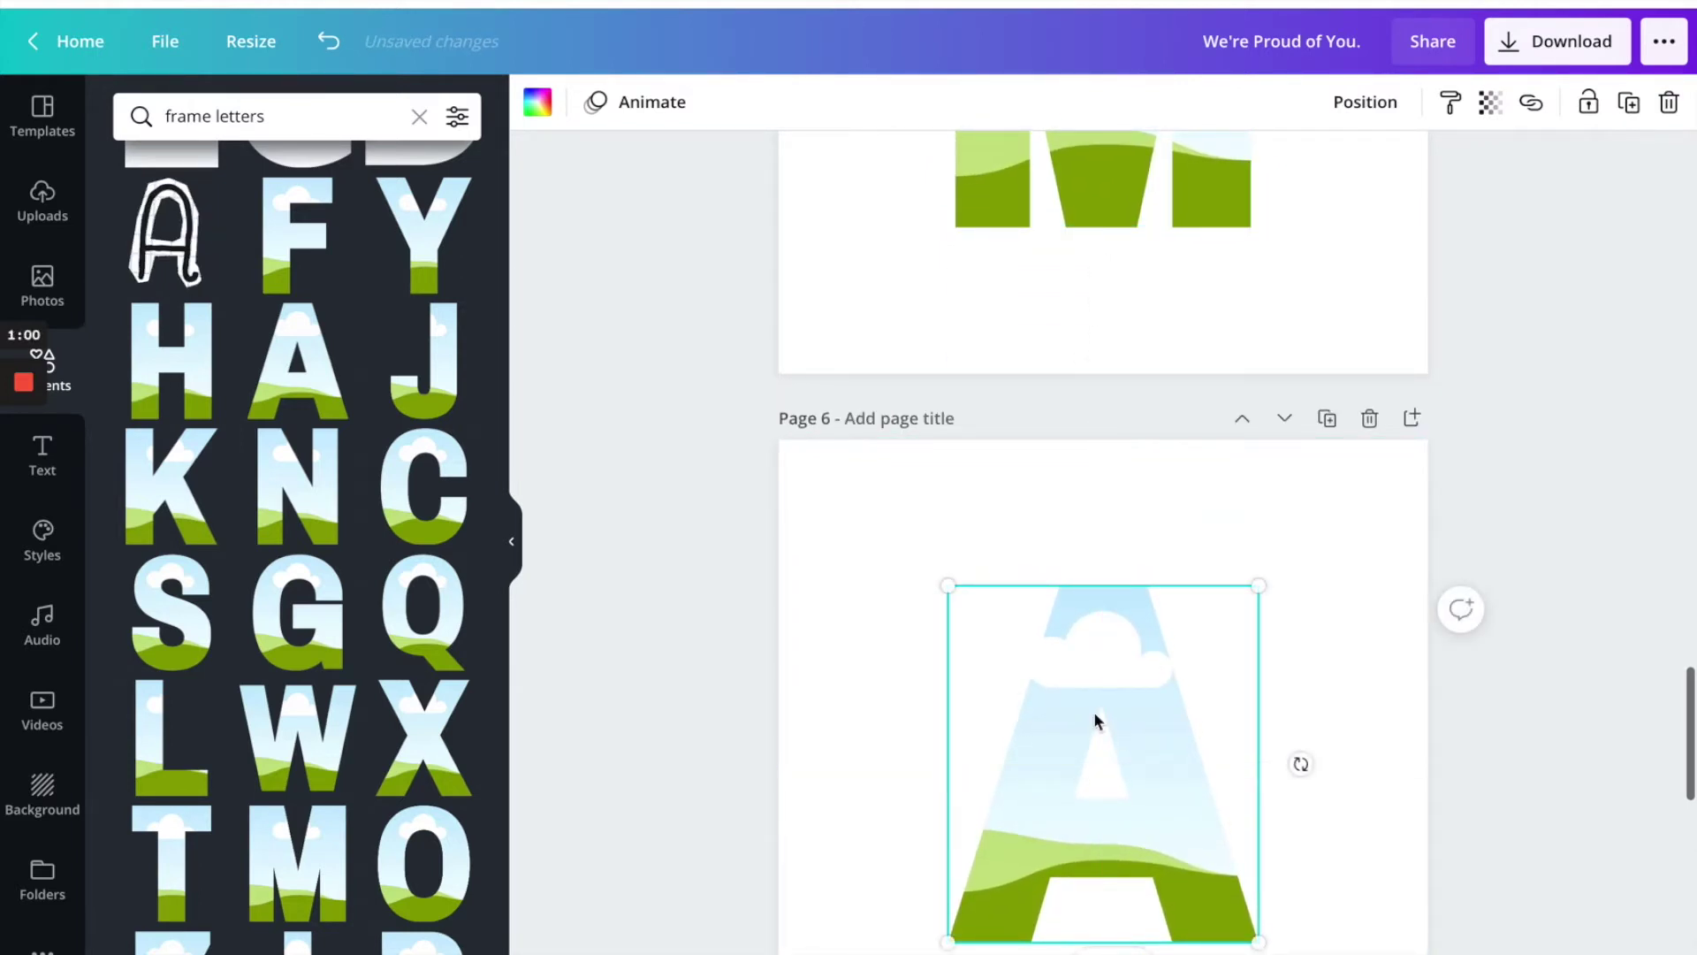
# Select the M frame on page 5 and search the stock photos for "leopard print".
pyautogui.scroll(5, 1094, 716)
pyautogui.click(1082, 557)
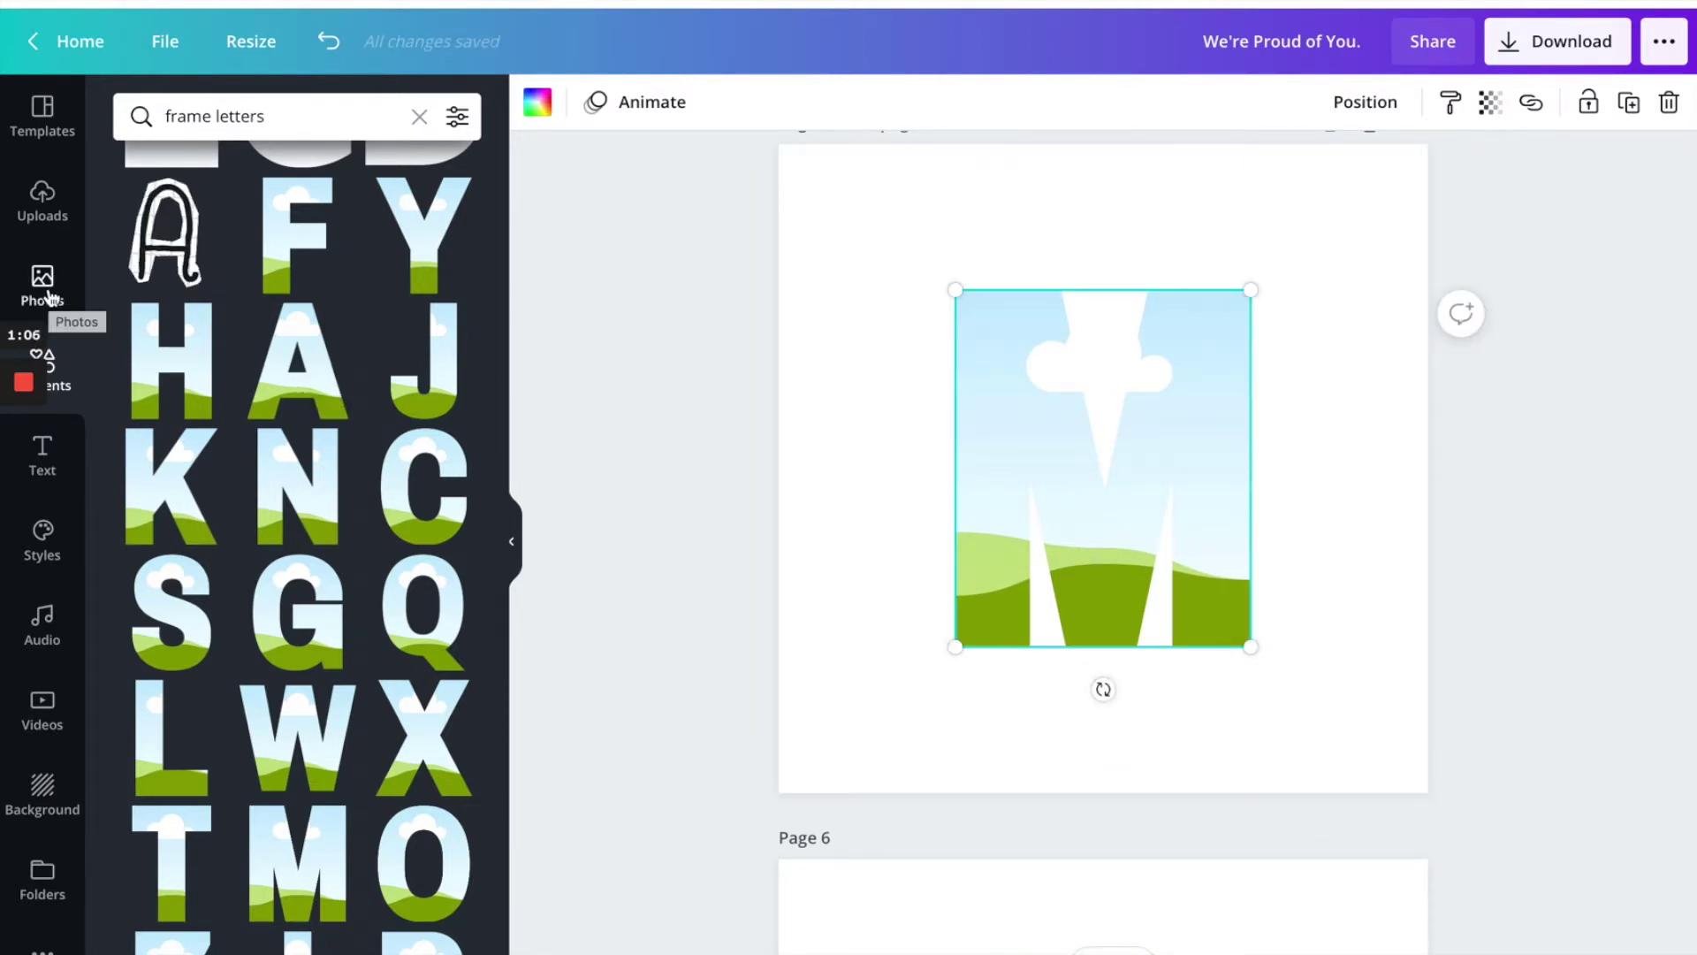
pyautogui.click(48, 296)
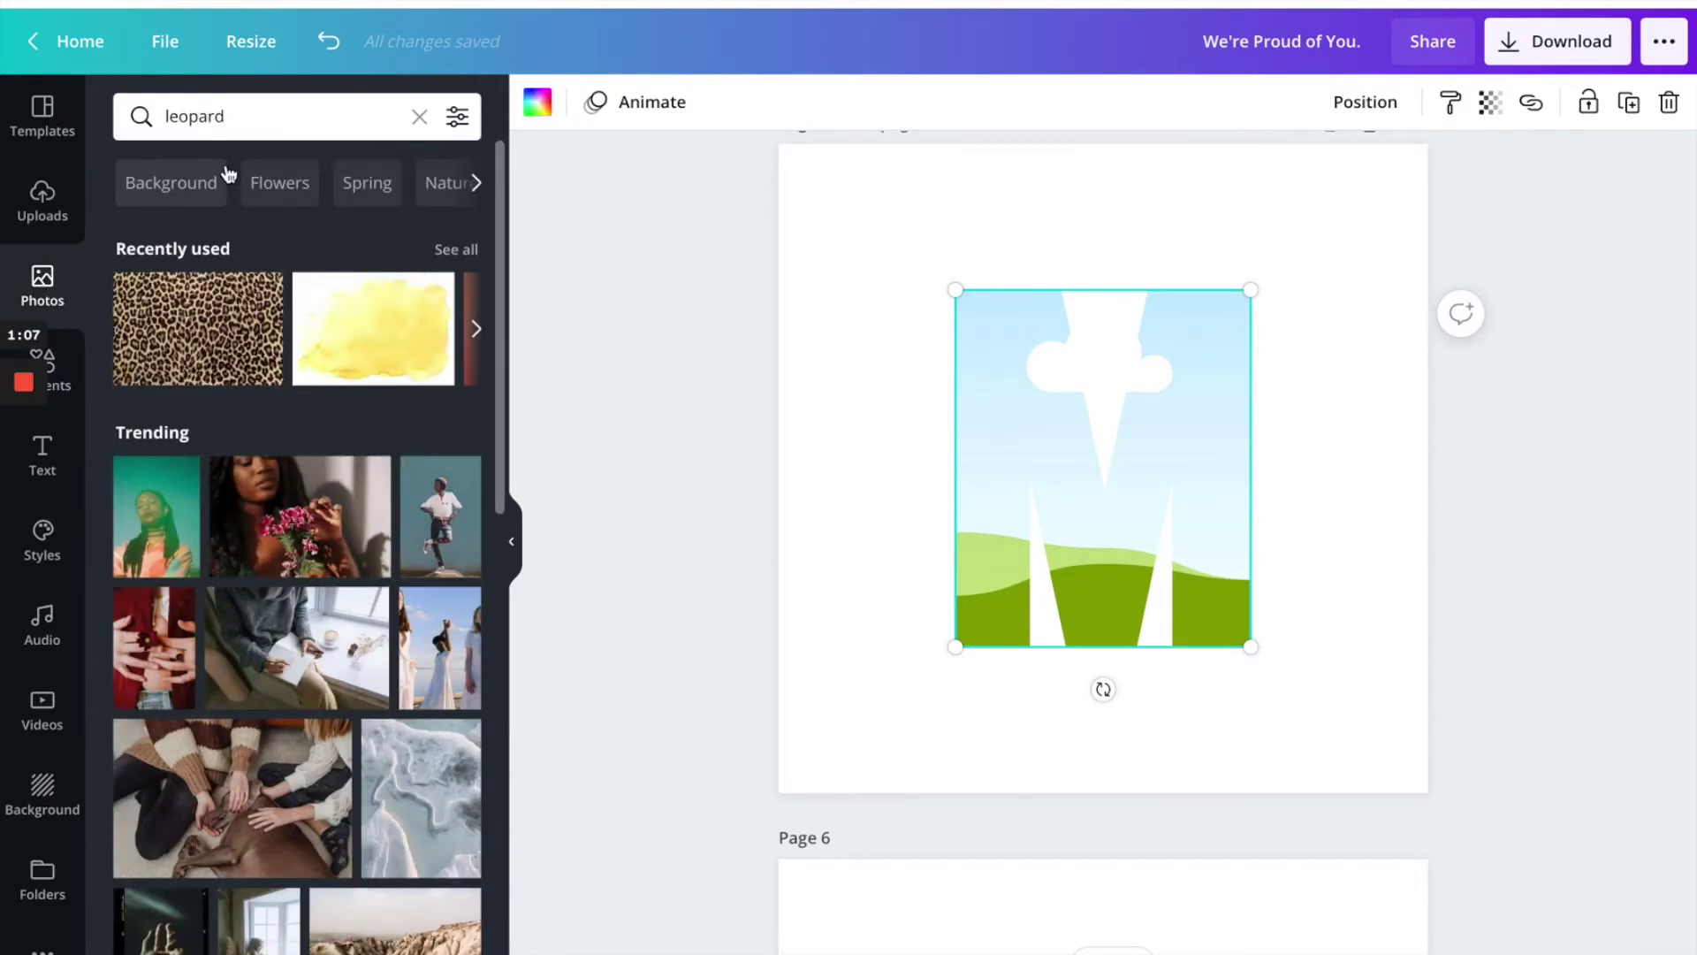
pyautogui.click(252, 122)
pyautogui.click(231, 222)
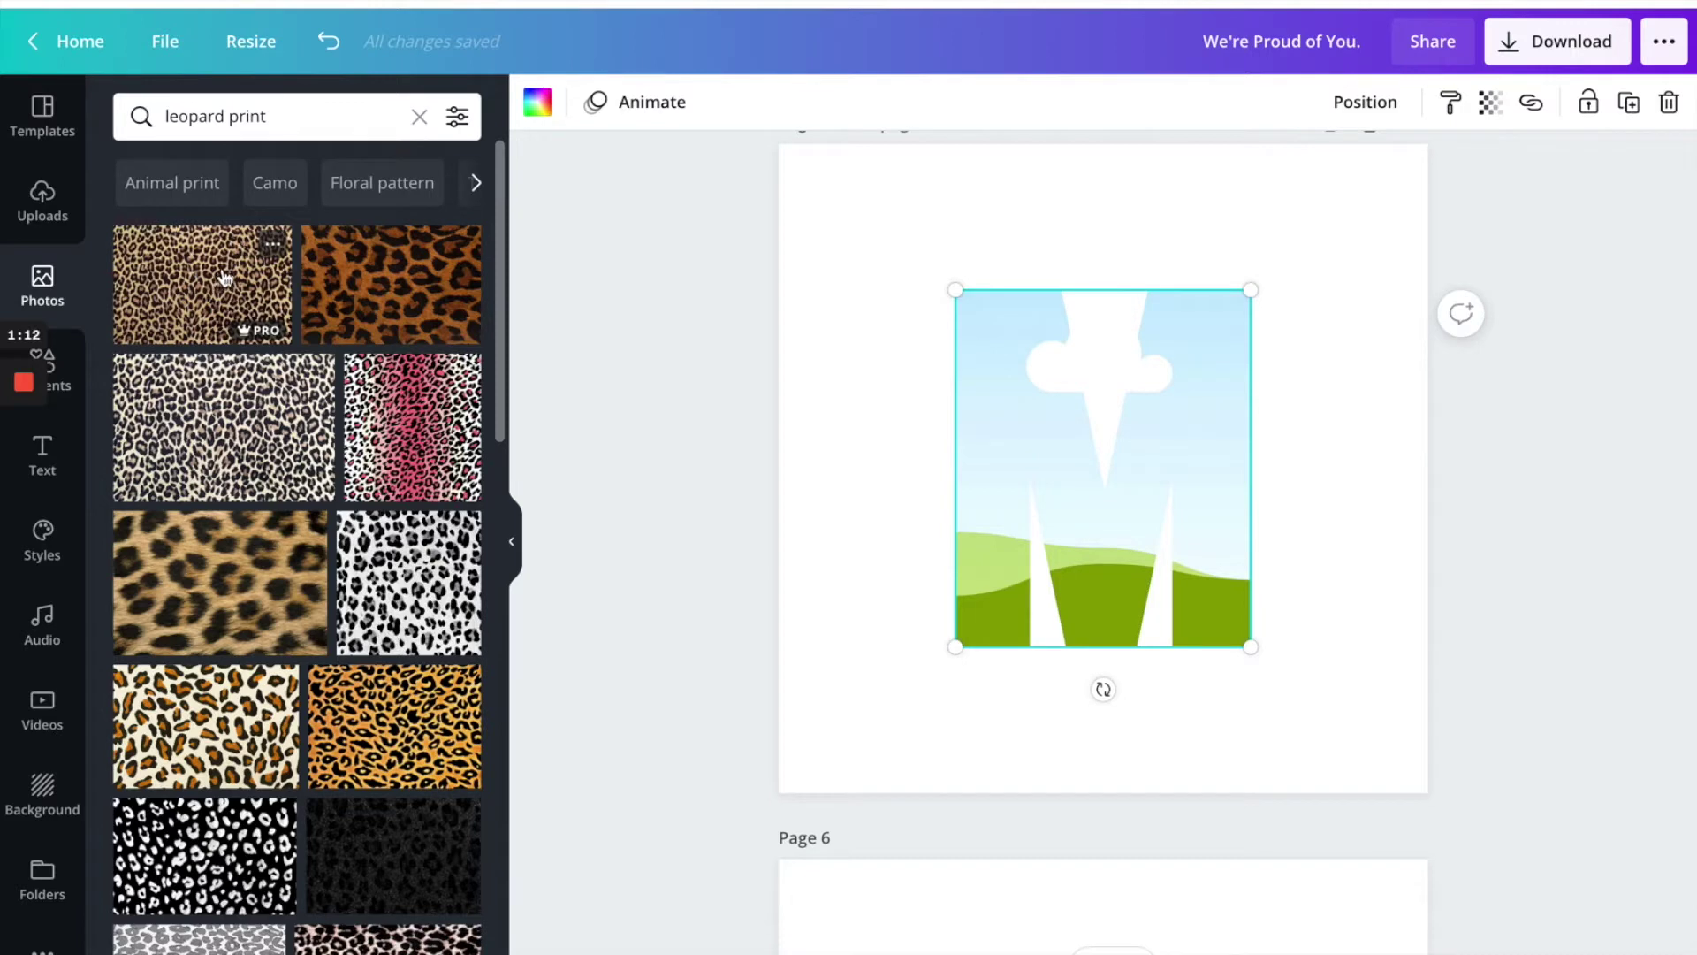
# Fill the M frame on page 5 and the A frame on page 6 with the first leopard print photo.
pyautogui.moveTo(225, 280); pyautogui.dragTo(1042, 407)
pyautogui.scroll(-9, 1014, 437)
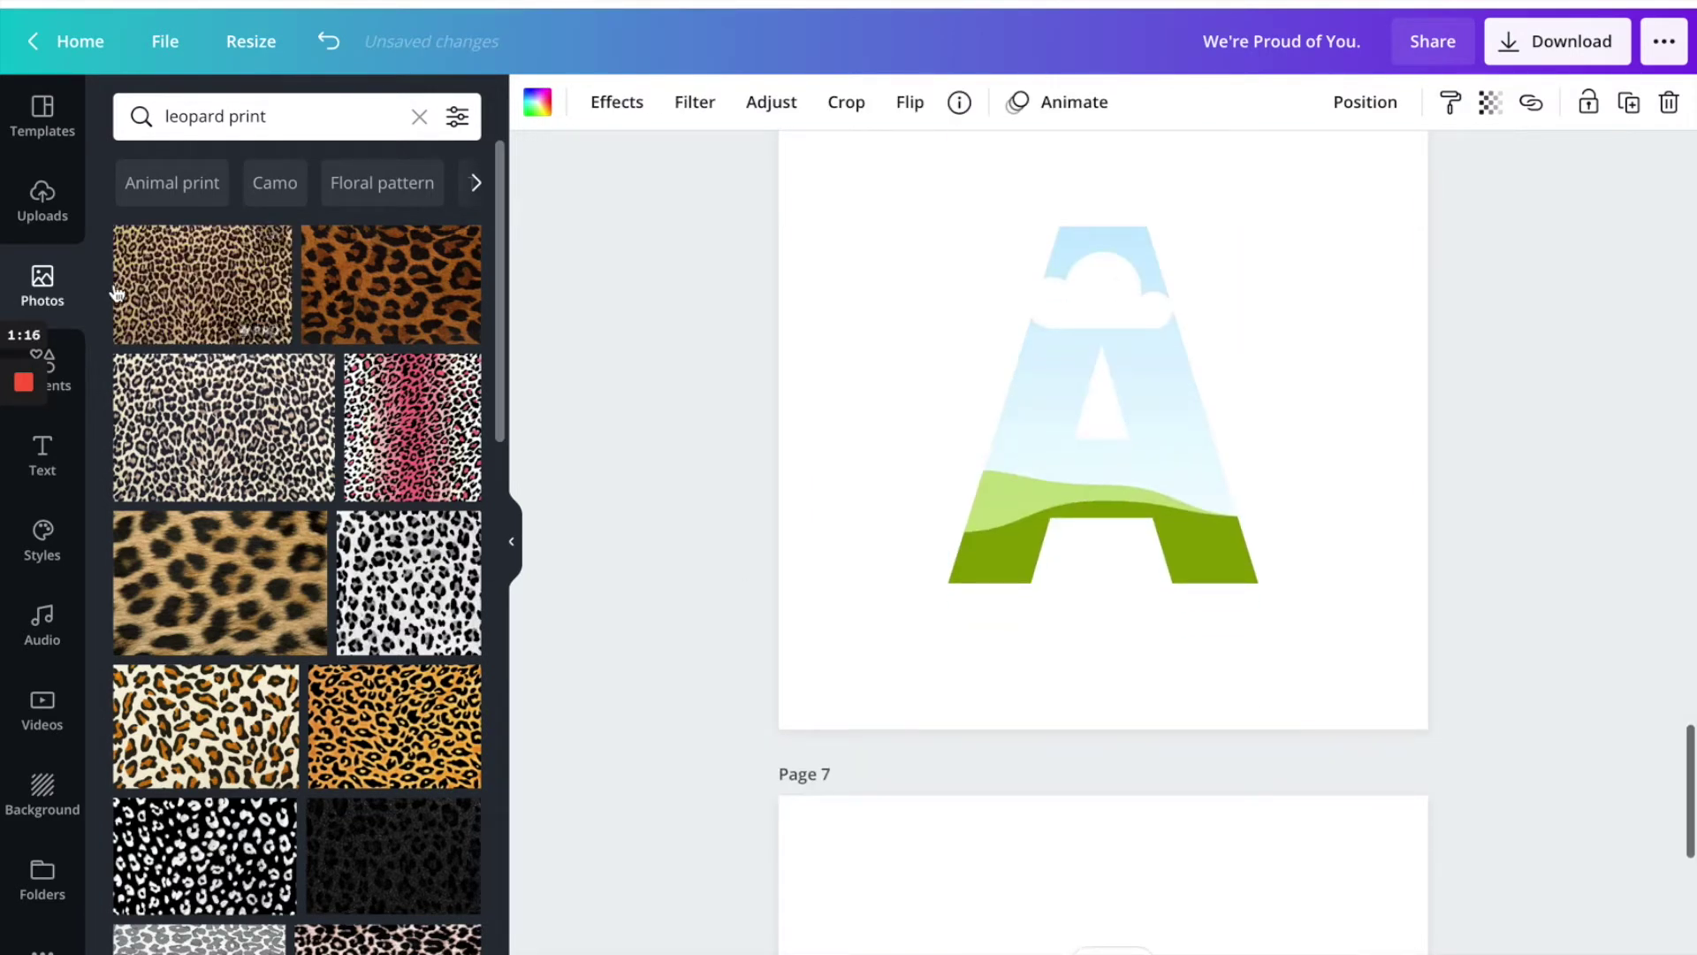
pyautogui.moveTo(133, 295); pyautogui.dragTo(1091, 345)
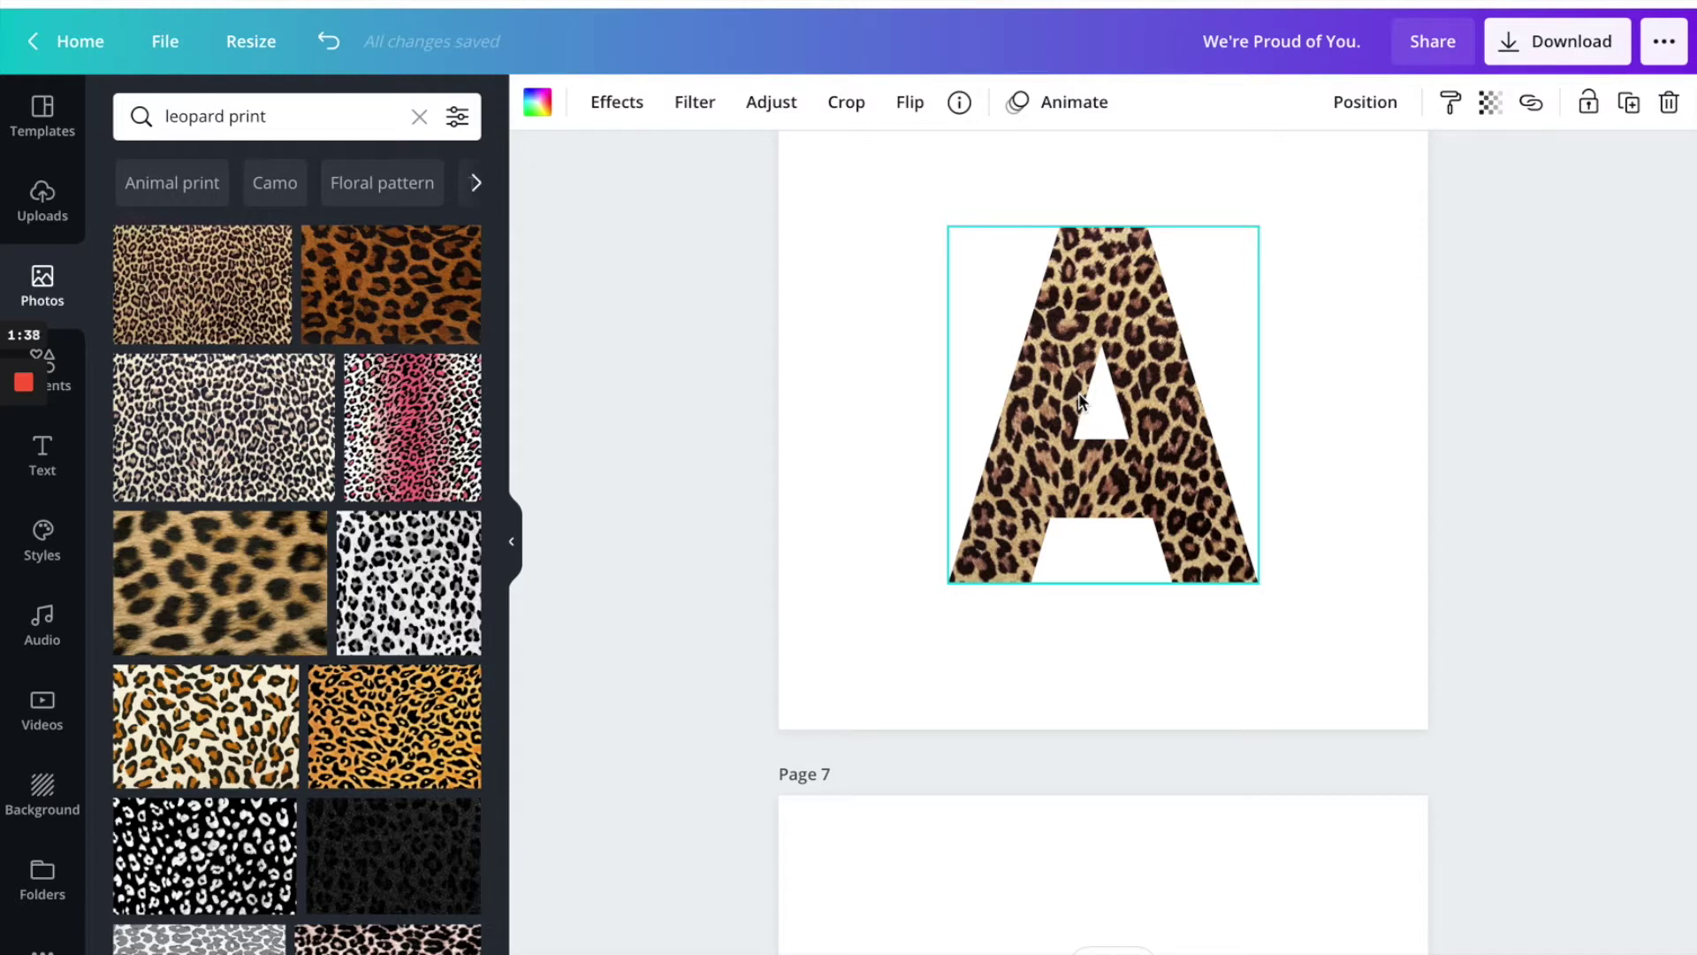
# Copy the leopard-print M from page 5 and paste it onto page 7 and onto a new page 8.
pyautogui.scroll(-5, 1078, 400)
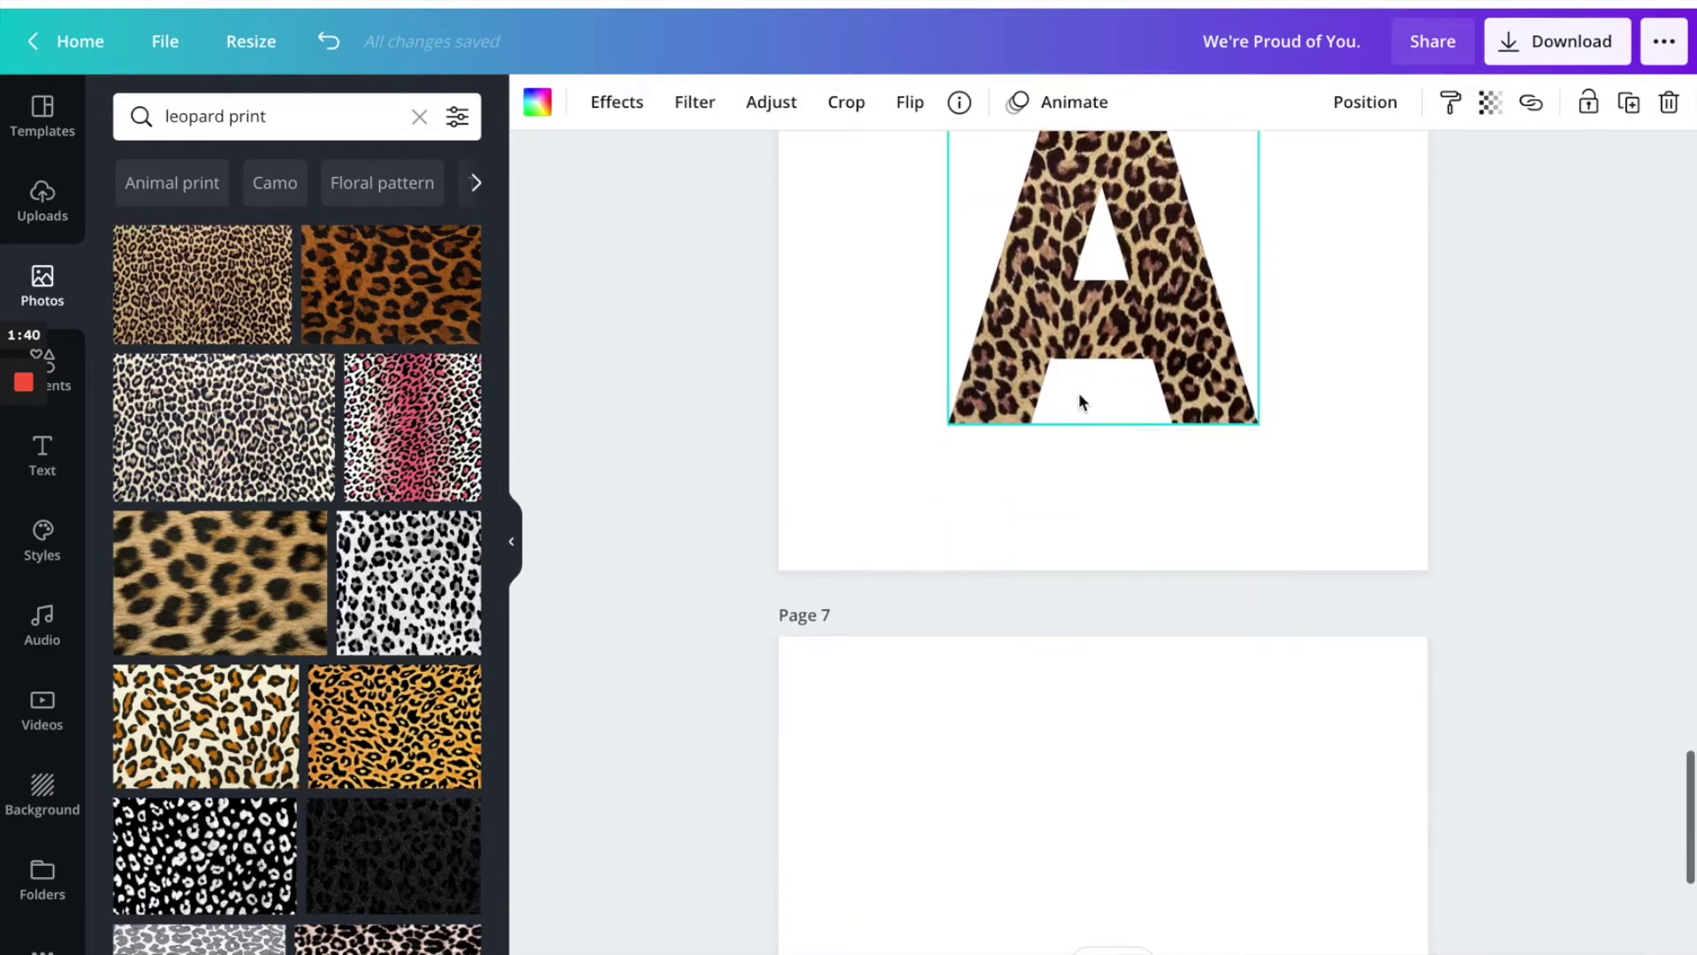
pyautogui.scroll(2, 1080, 402)
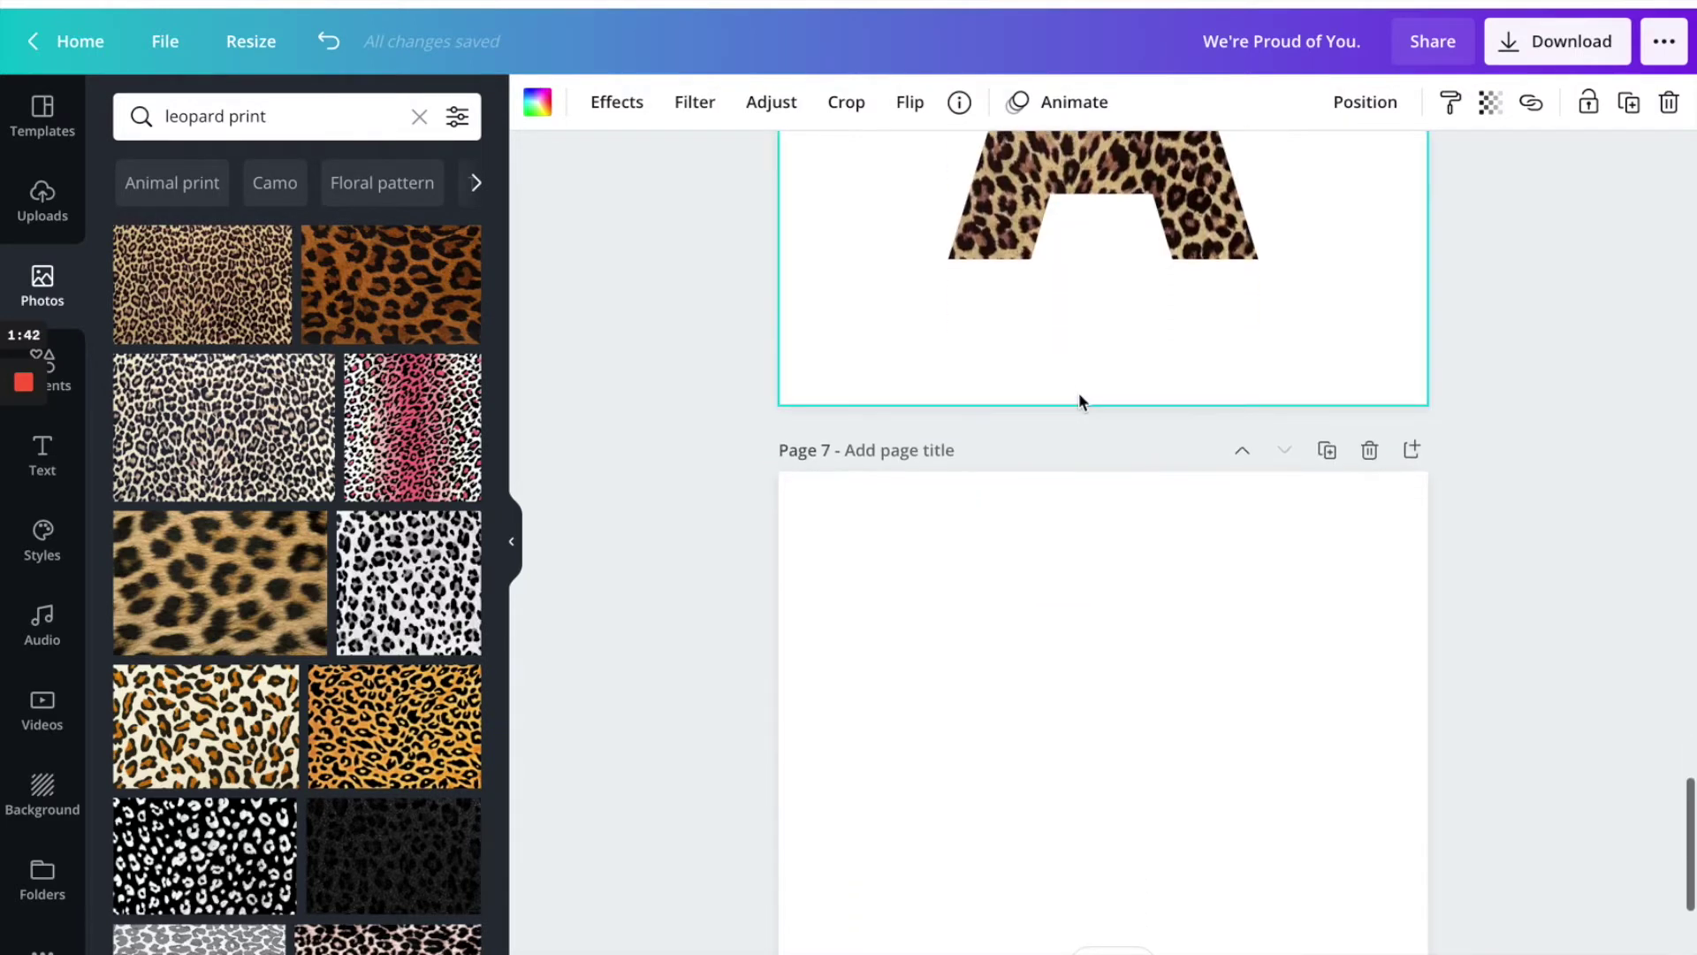
pyautogui.scroll(10, 1079, 397)
pyautogui.hotkey('ctrl', 'c')
pyautogui.scroll(-15, 1110, 329)
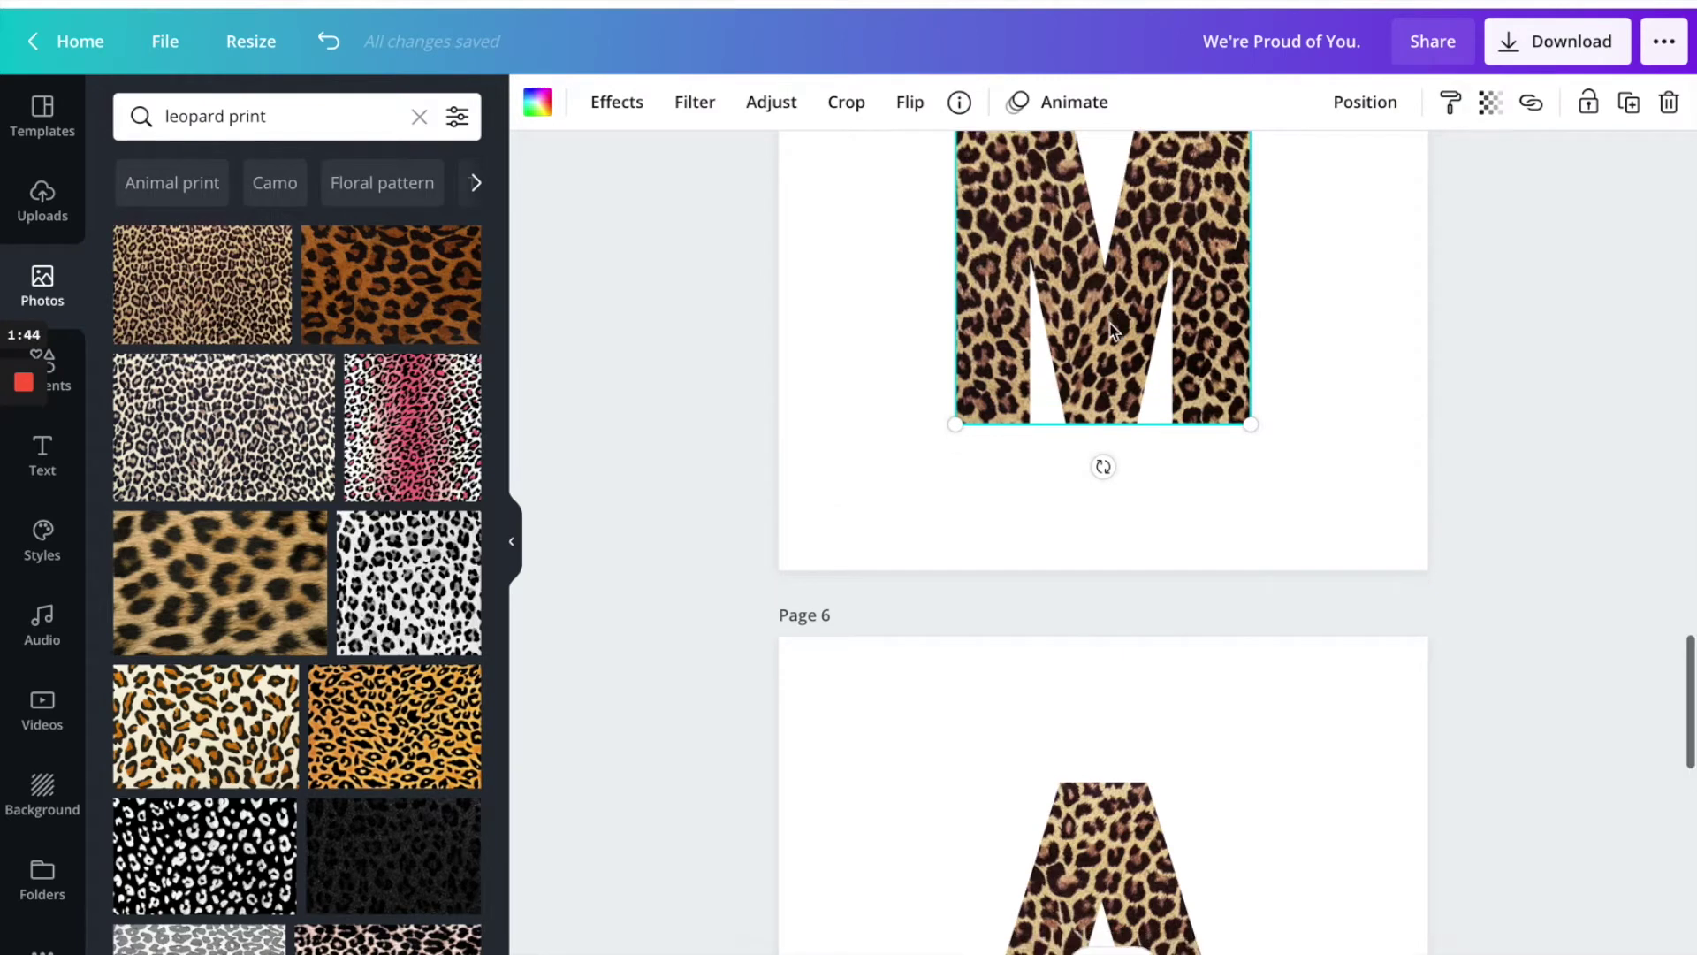
pyautogui.hotkey('ctrl', 'v')
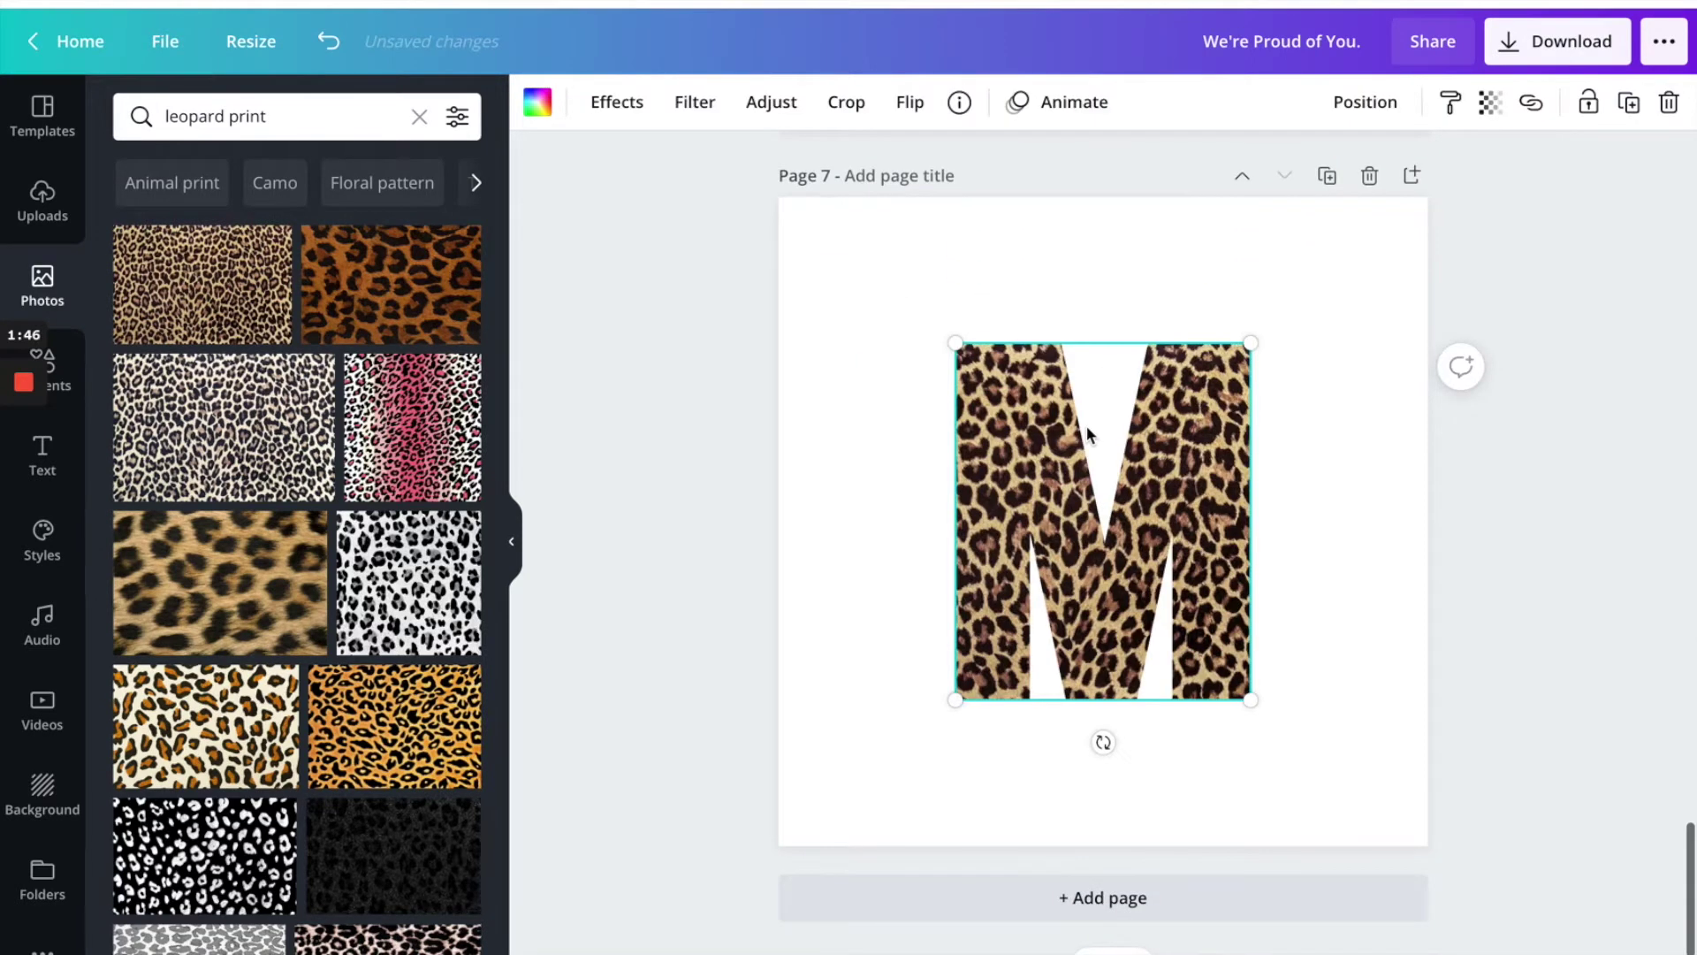
pyautogui.click(1087, 898)
pyautogui.hotkey('ctrl', 'v')
# Add page 9 and paste a copy of the leopard-print A from page 6 onto it.
pyautogui.click(1110, 898)
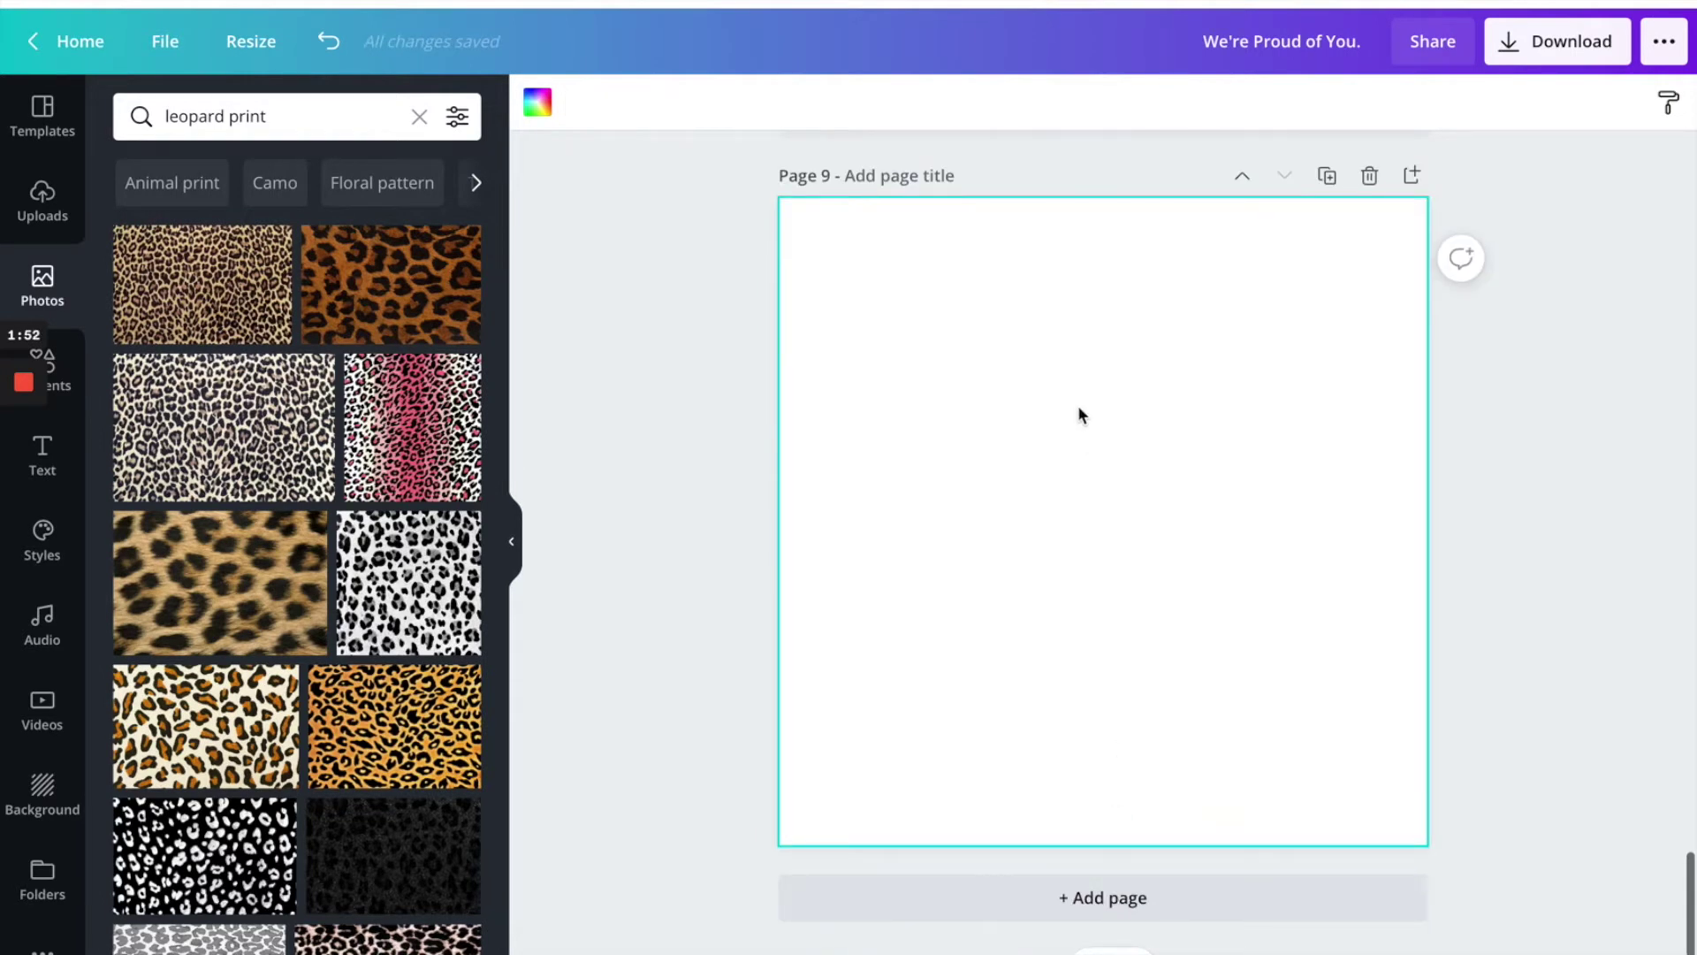
pyautogui.scroll(15, 1078, 411)
pyautogui.click(1126, 658)
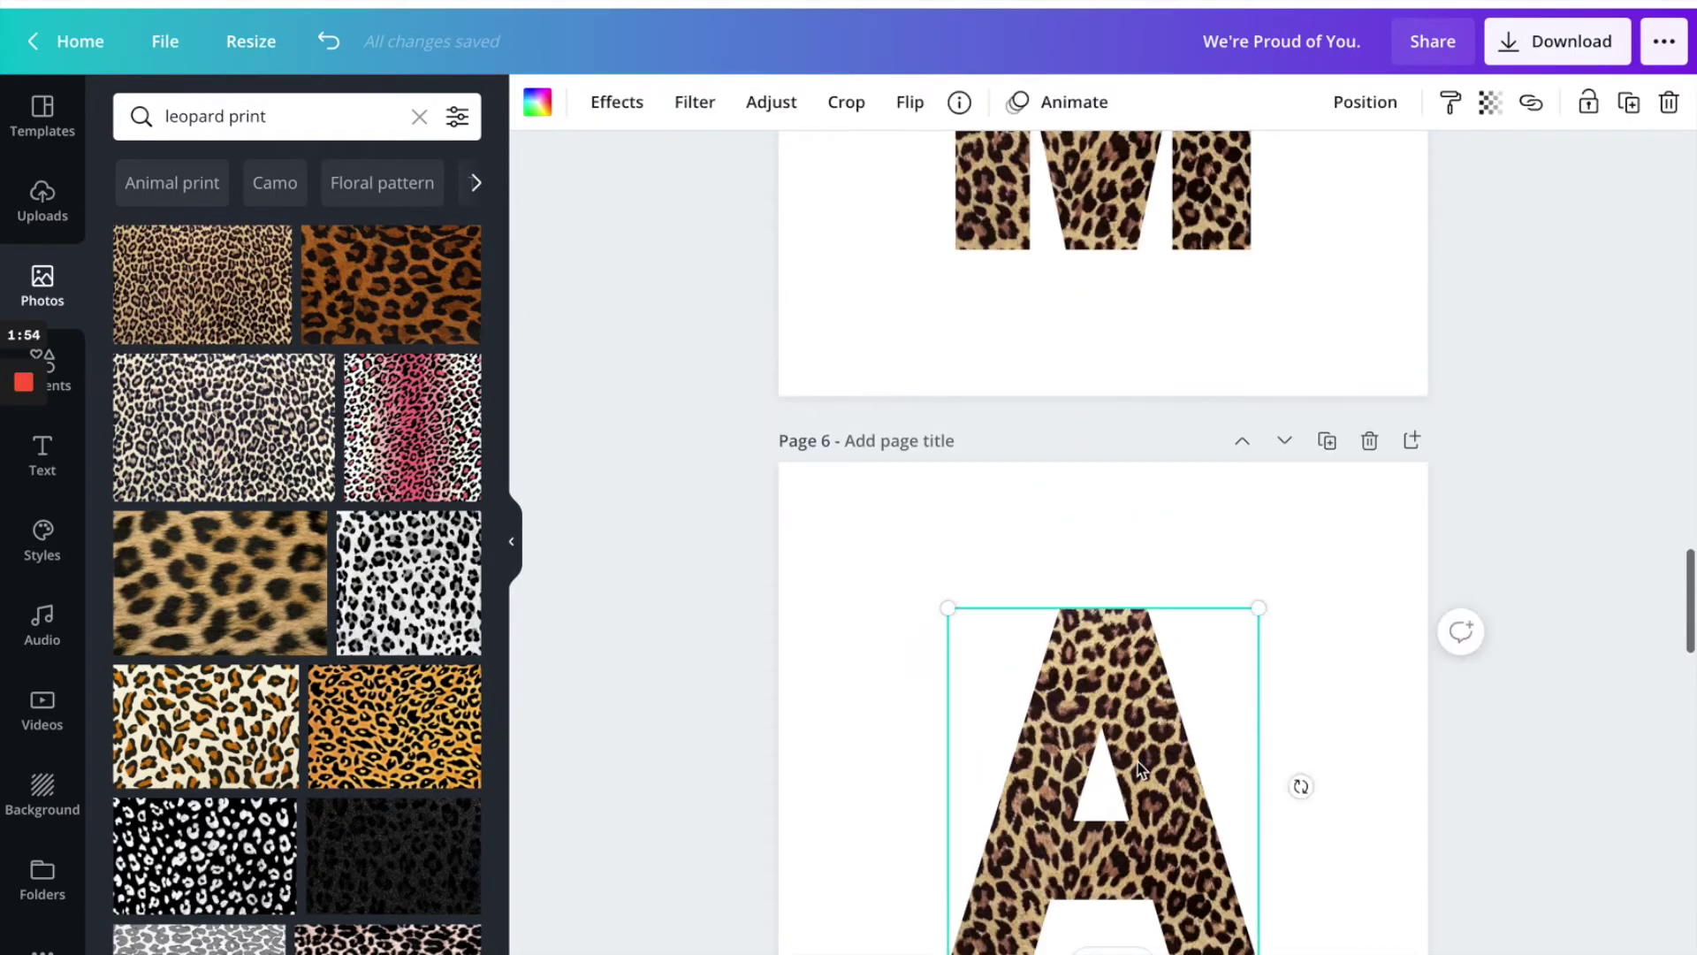
pyautogui.scroll(-15, 1137, 761)
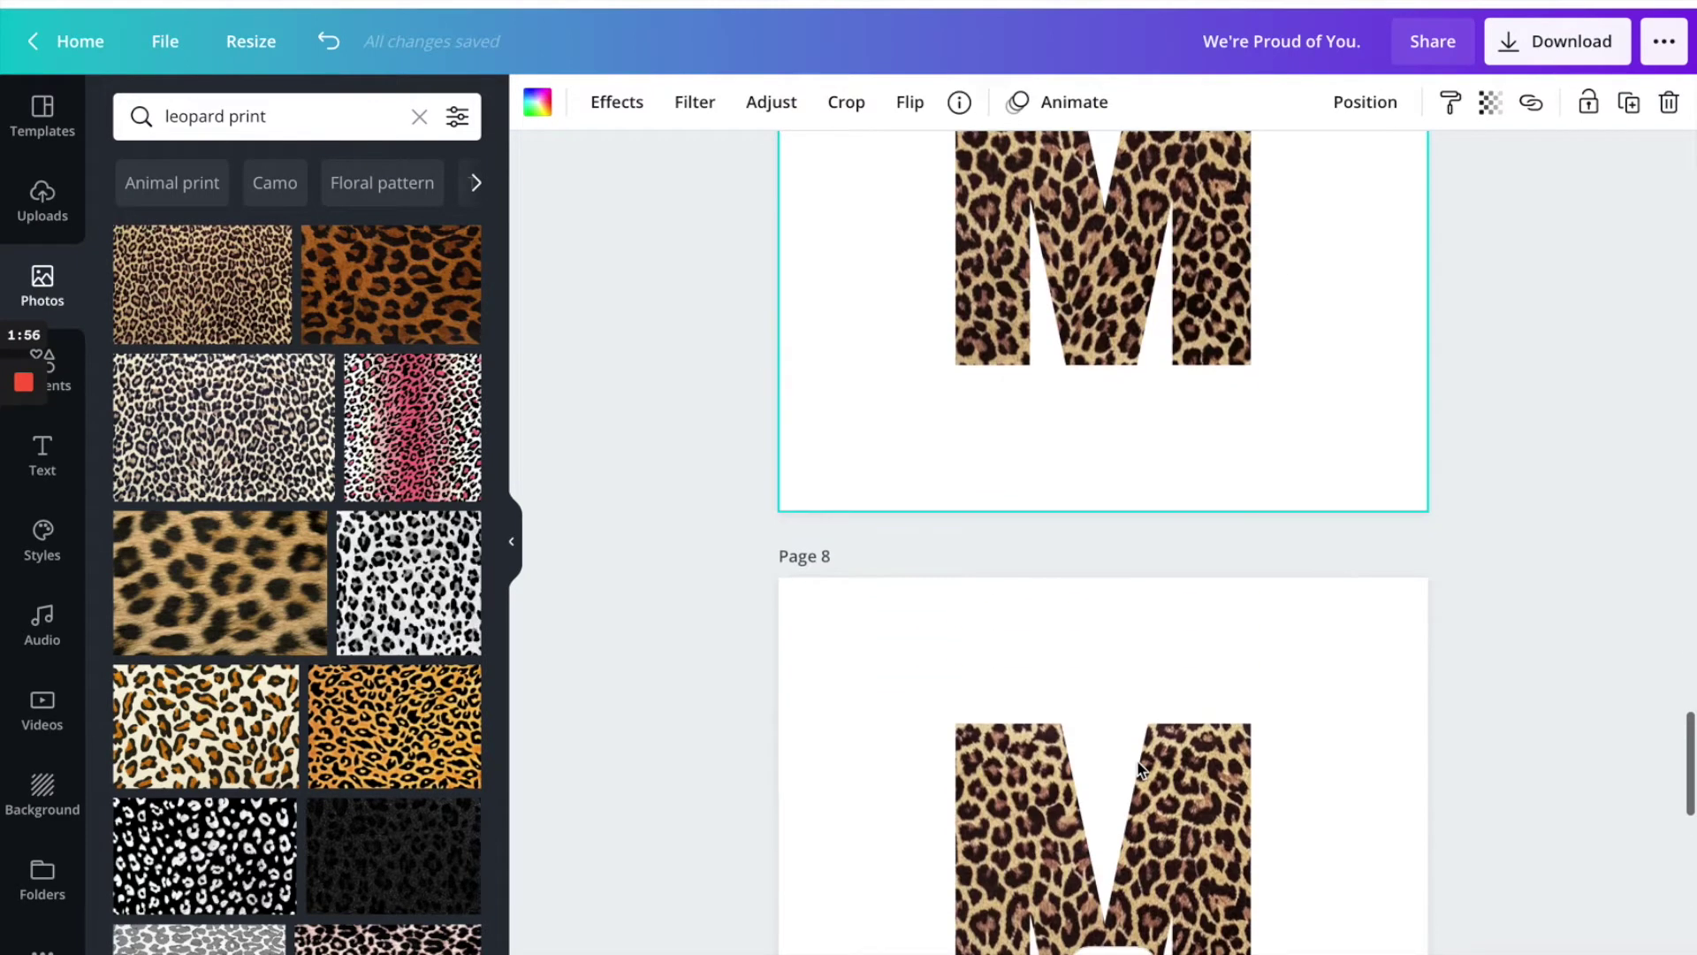
pyautogui.scroll(-4, 1138, 762)
pyautogui.click(1121, 517)
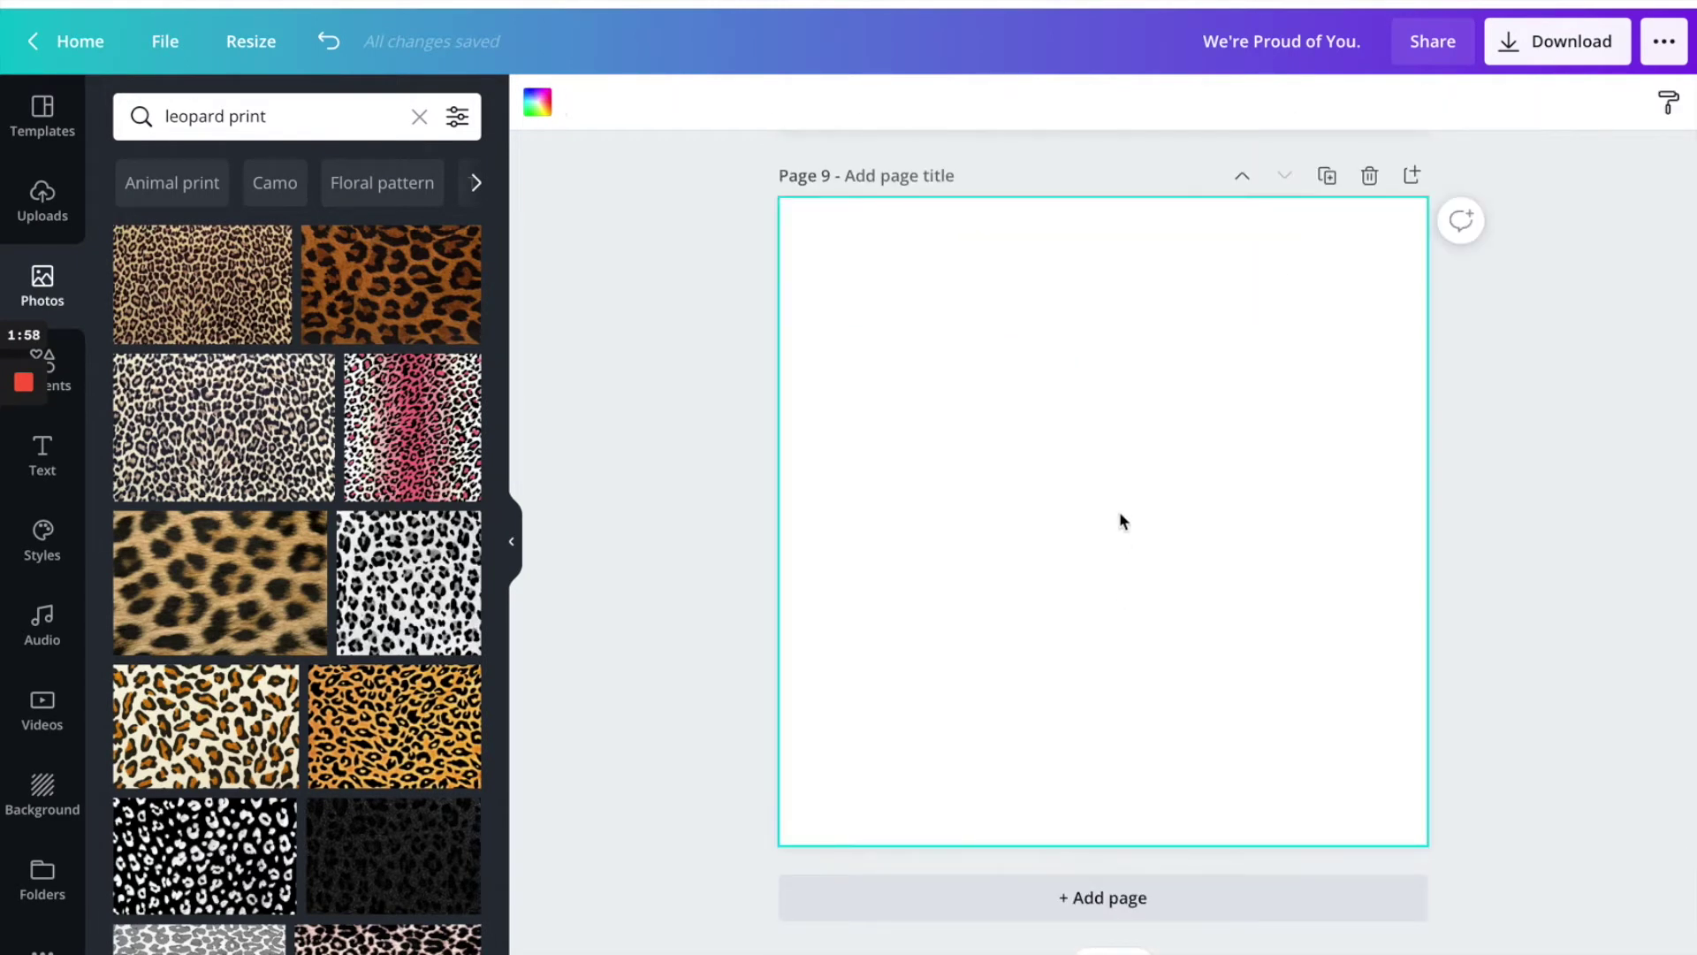
pyautogui.hotkey('ctrl', 'v')
# Add page 10 and paste another copy of the leopard-print A onto it.
pyautogui.scroll(15, 1120, 515)
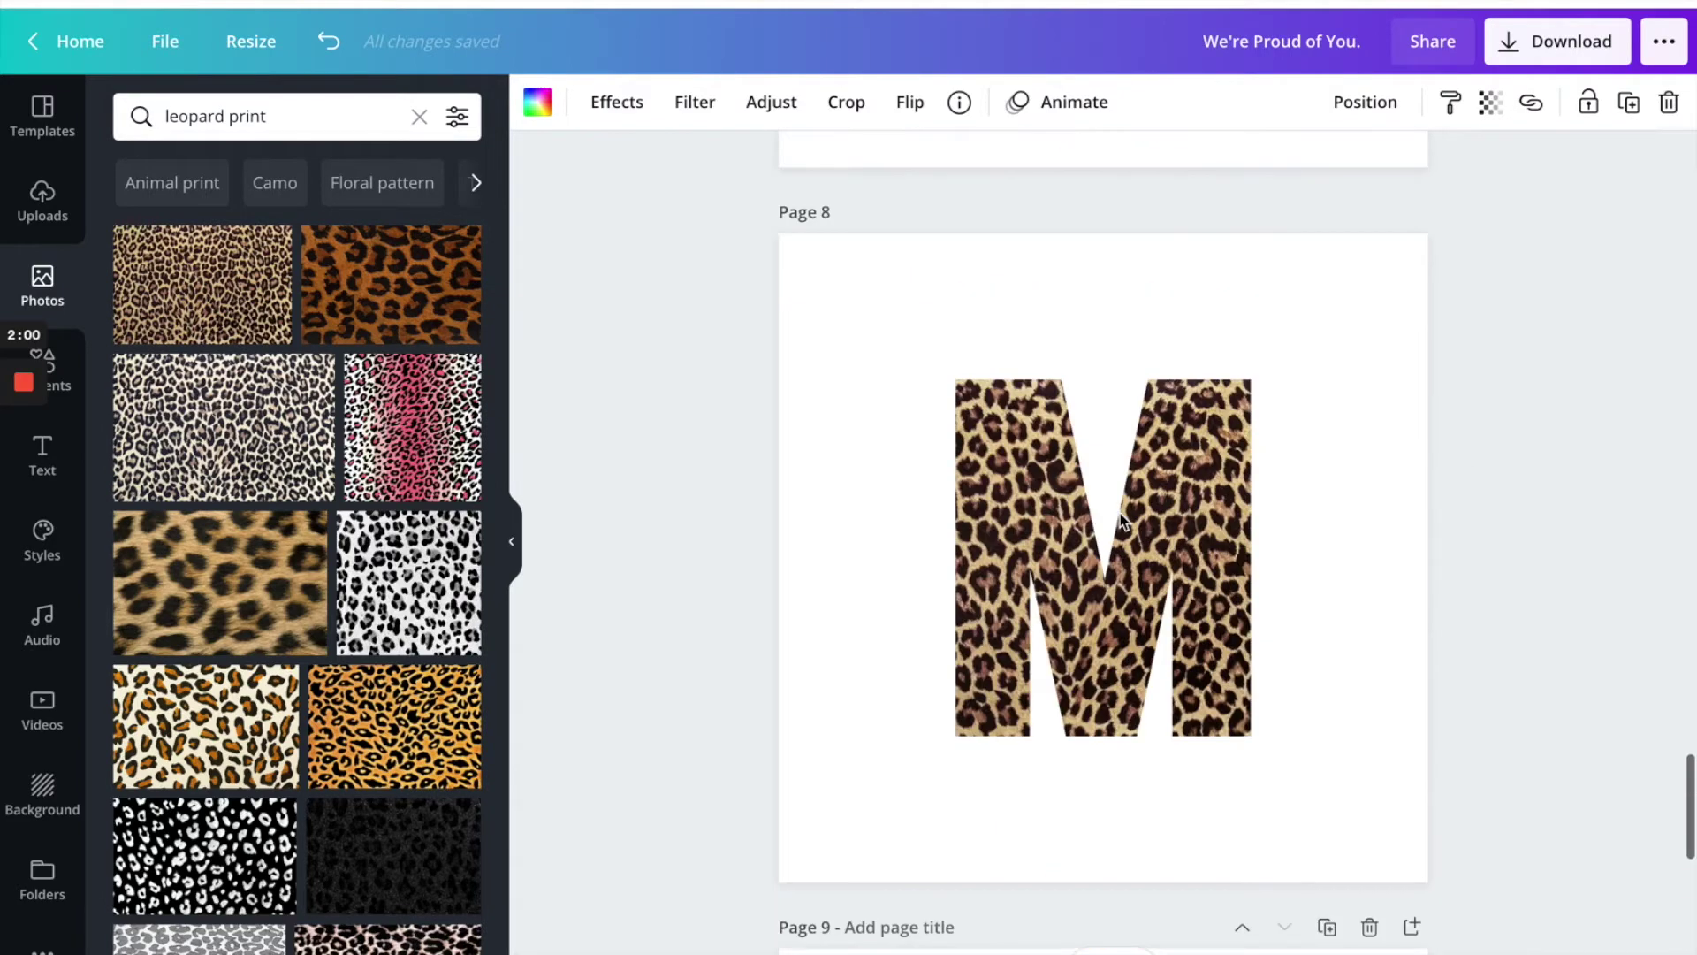
pyautogui.scroll(12, 1119, 511)
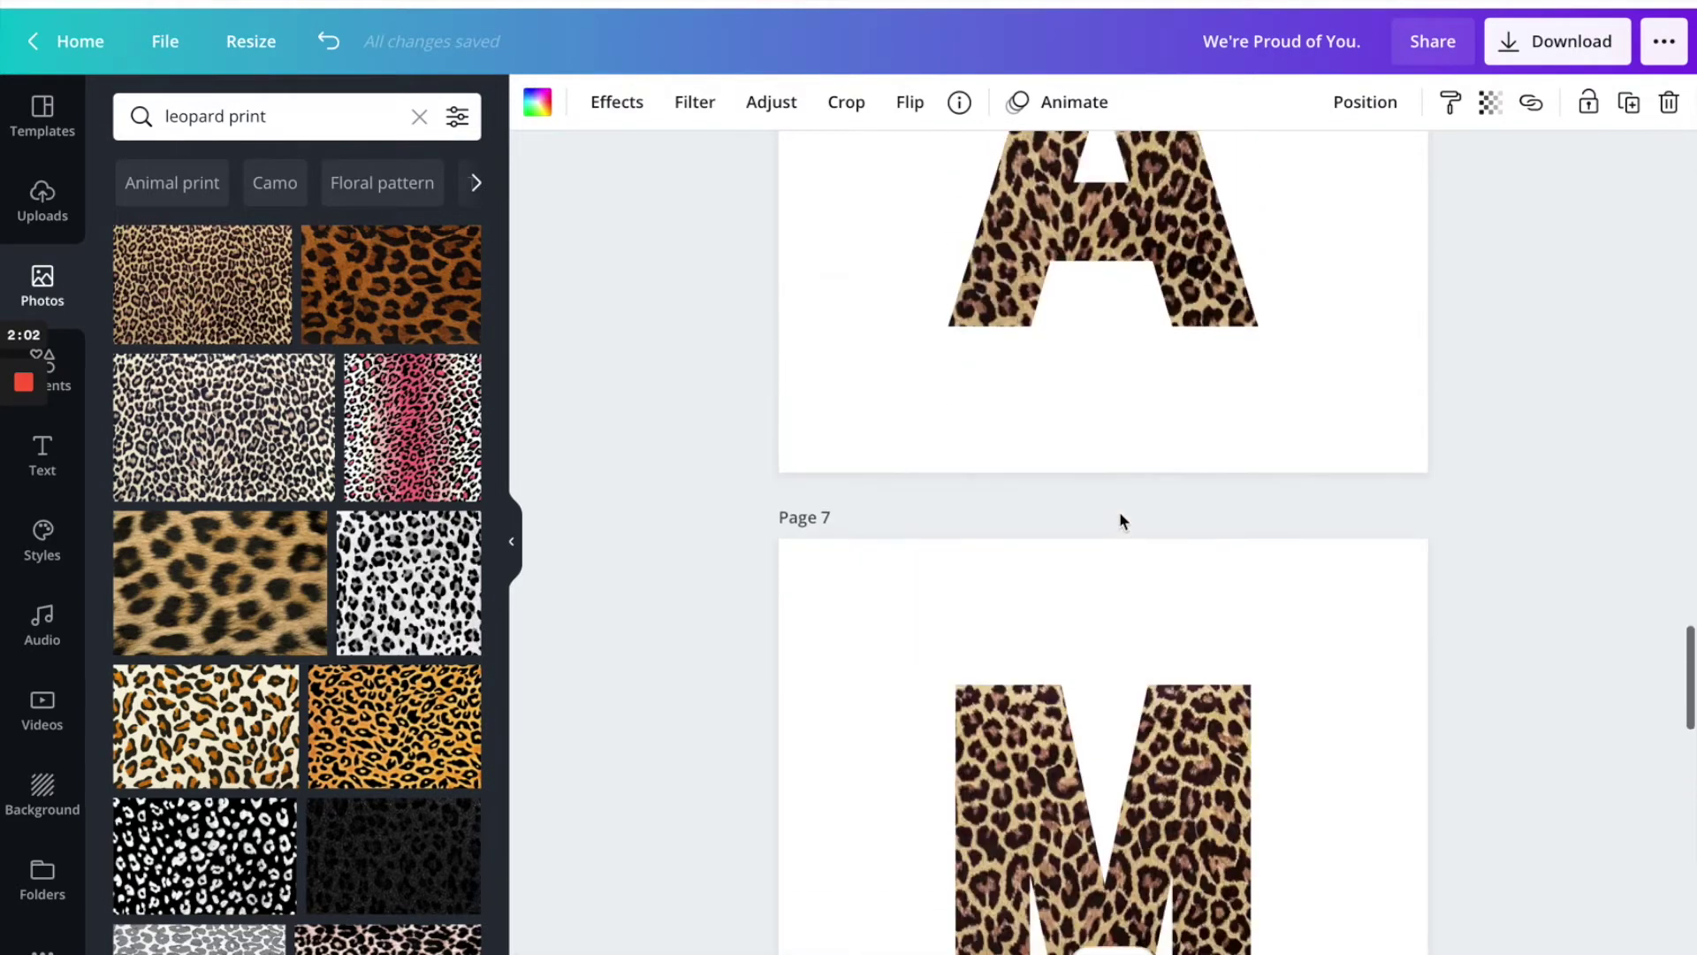
pyautogui.scroll(-20, 1120, 511)
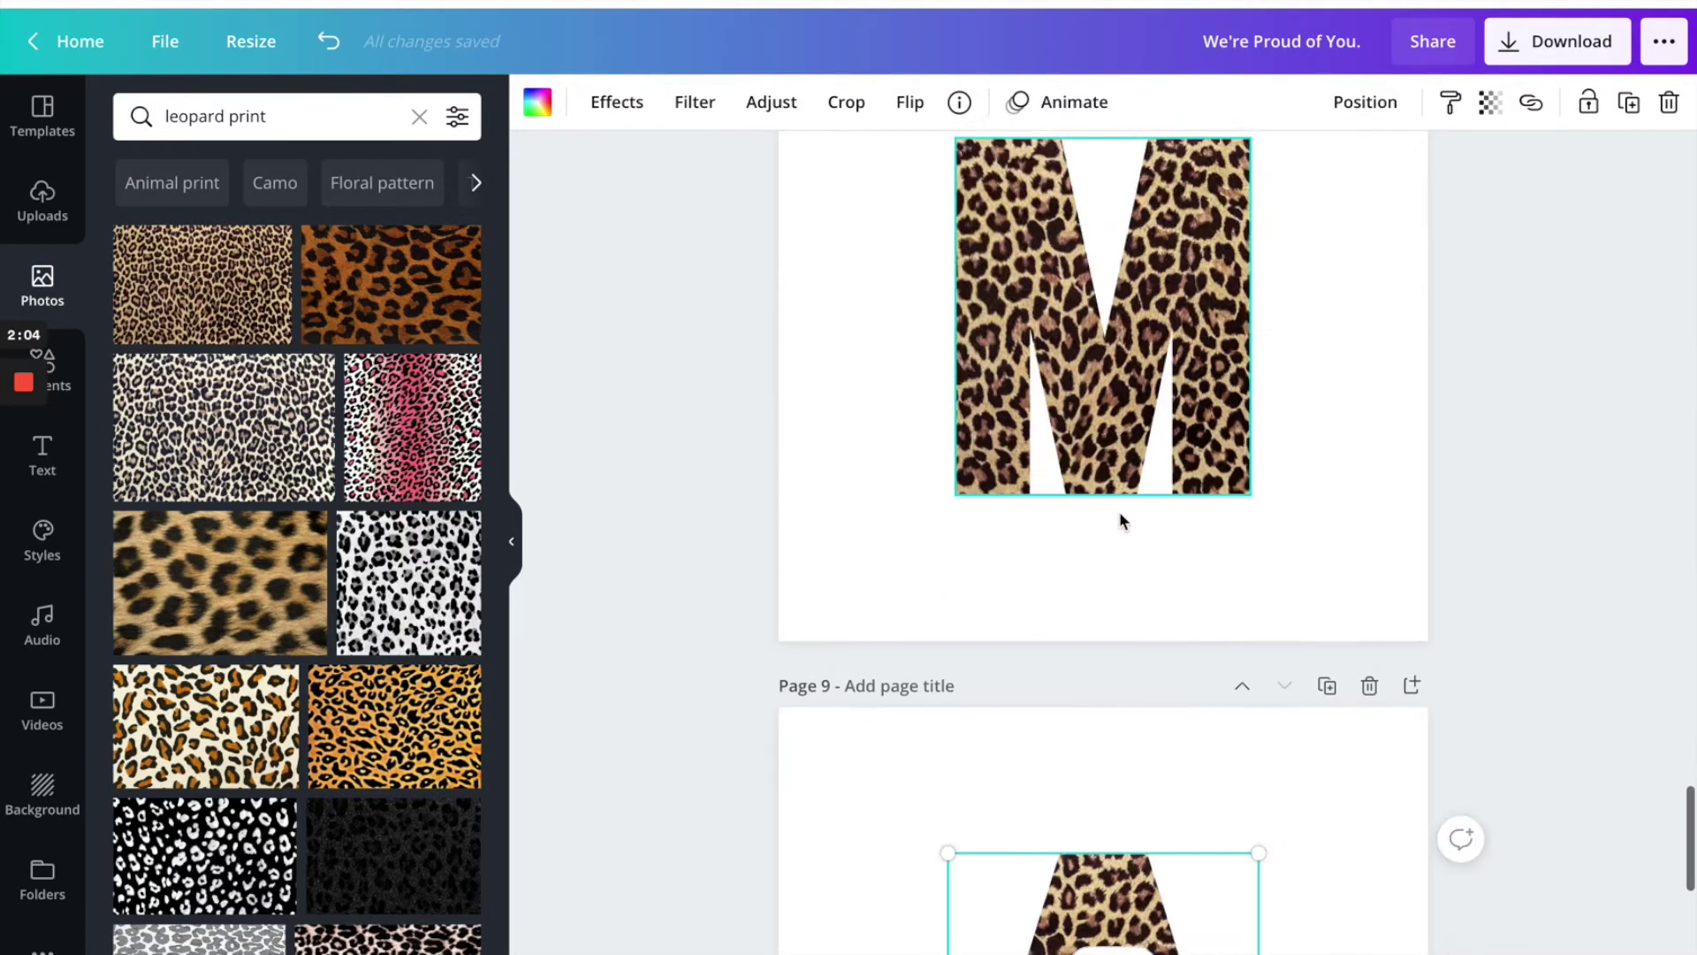
pyautogui.click(1098, 889)
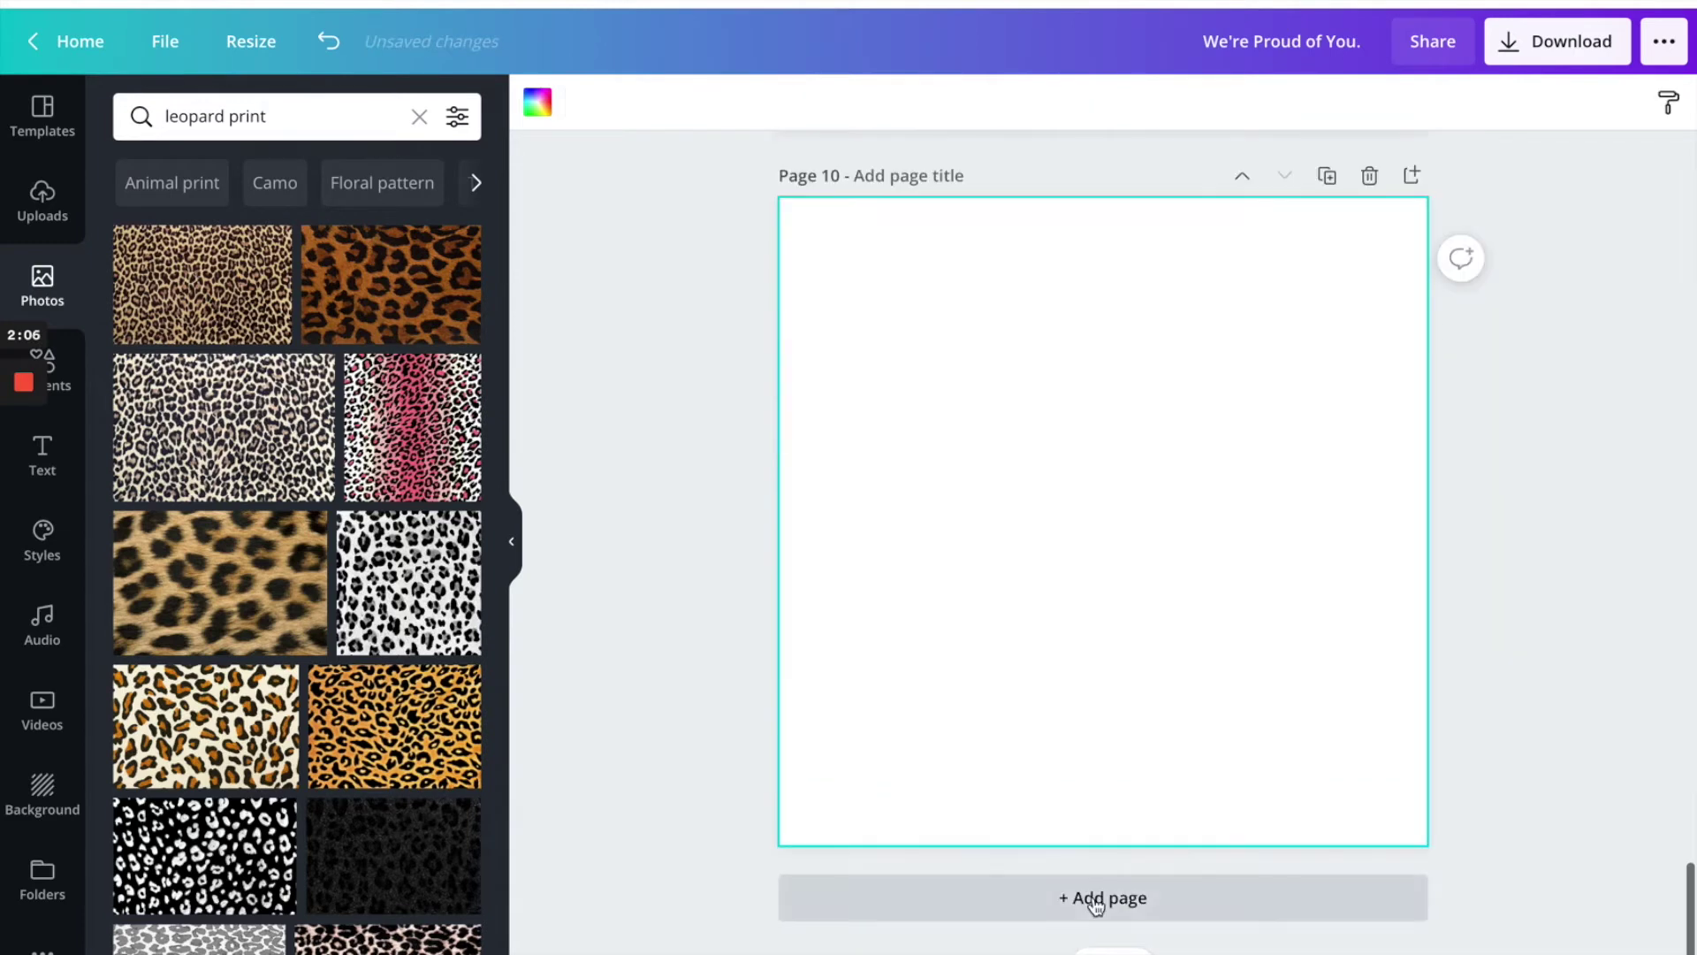
pyautogui.hotkey('ctrl', 'v')
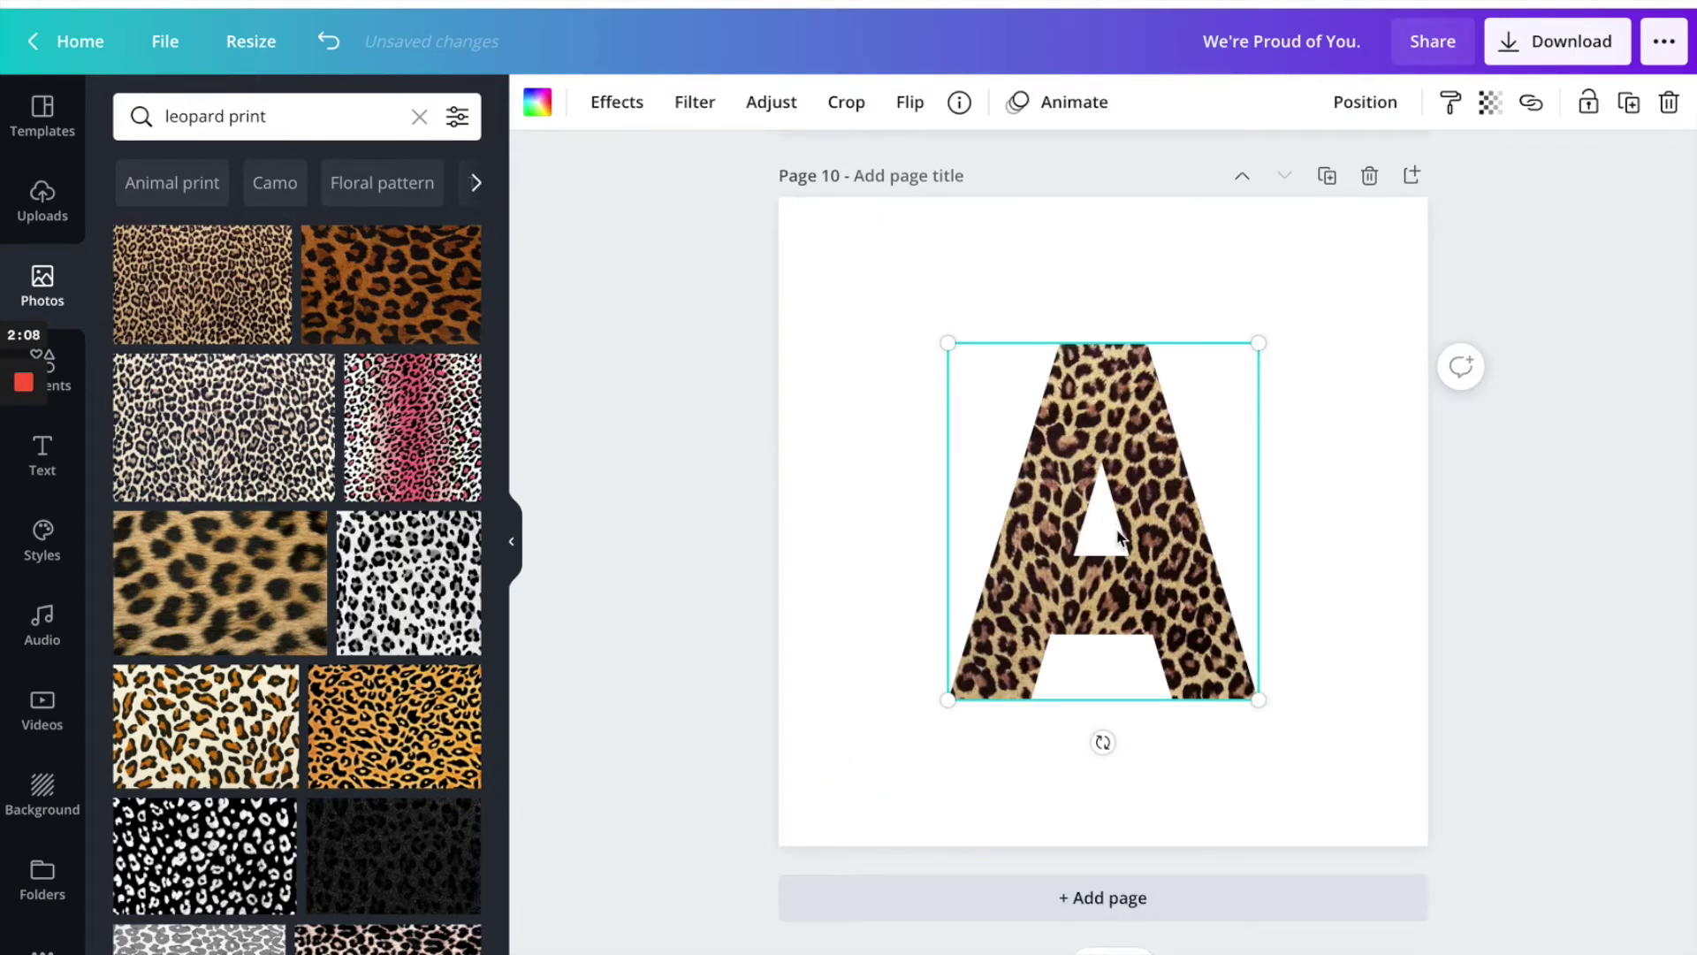
# Search the colours for "pastel" and fill the A on page 10 with the dark teal of the Pastel Blonde palette.
pyautogui.click(541, 101)
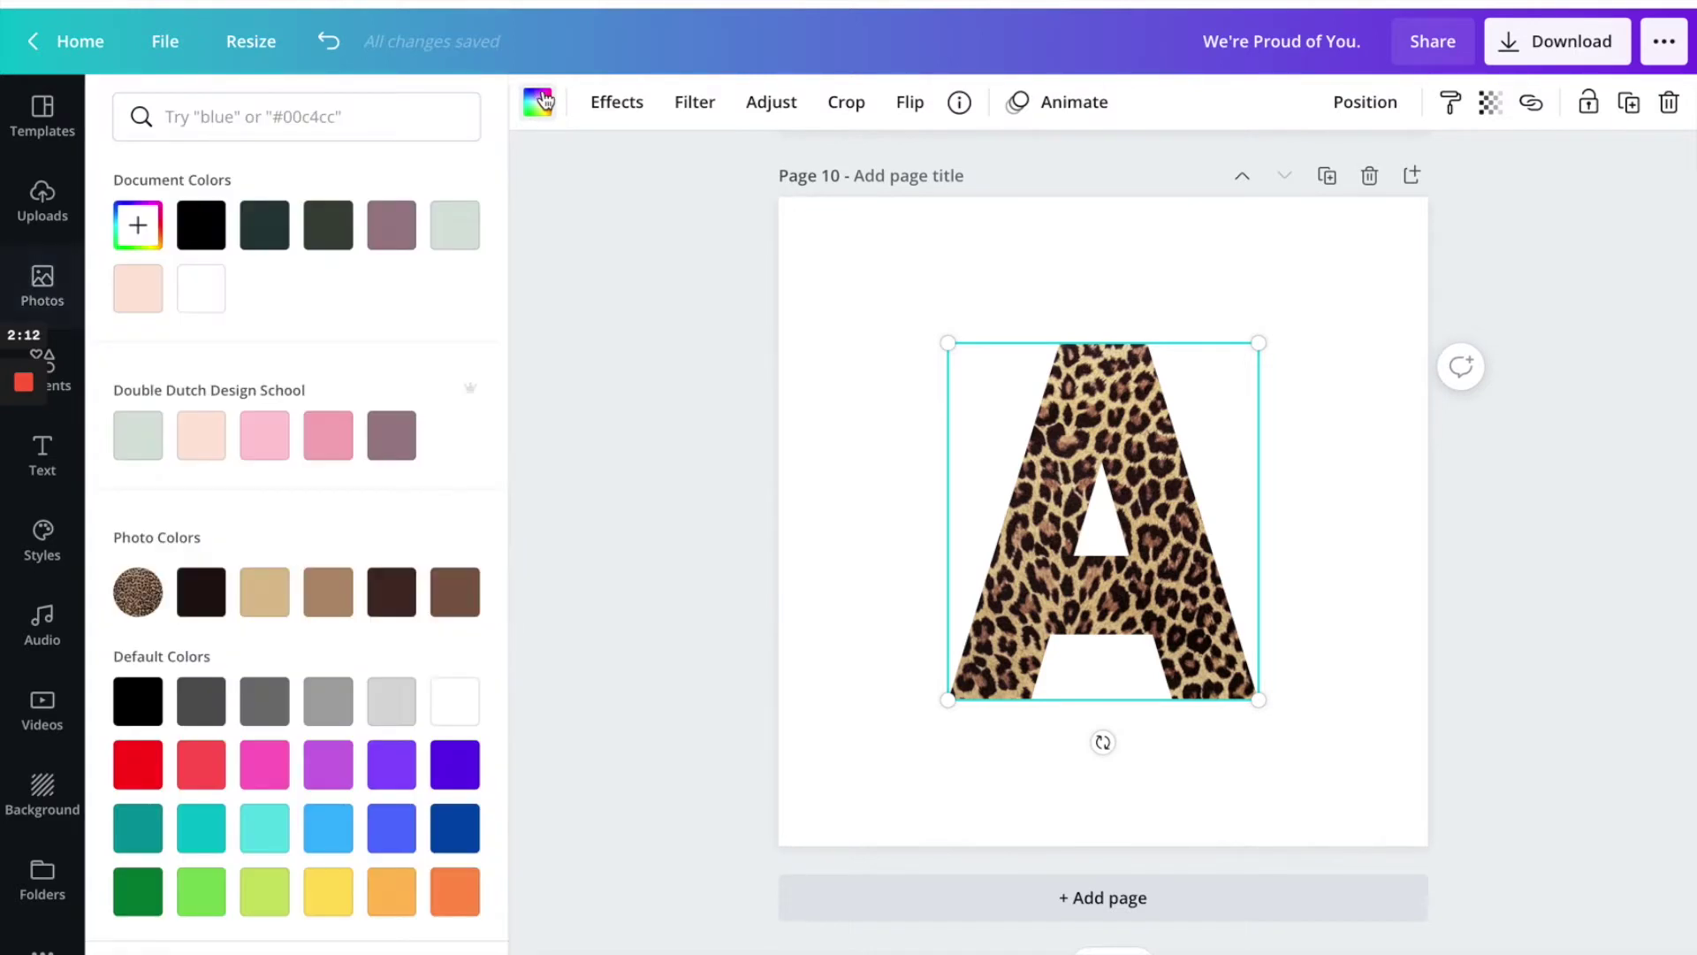
pyautogui.write('pastel')
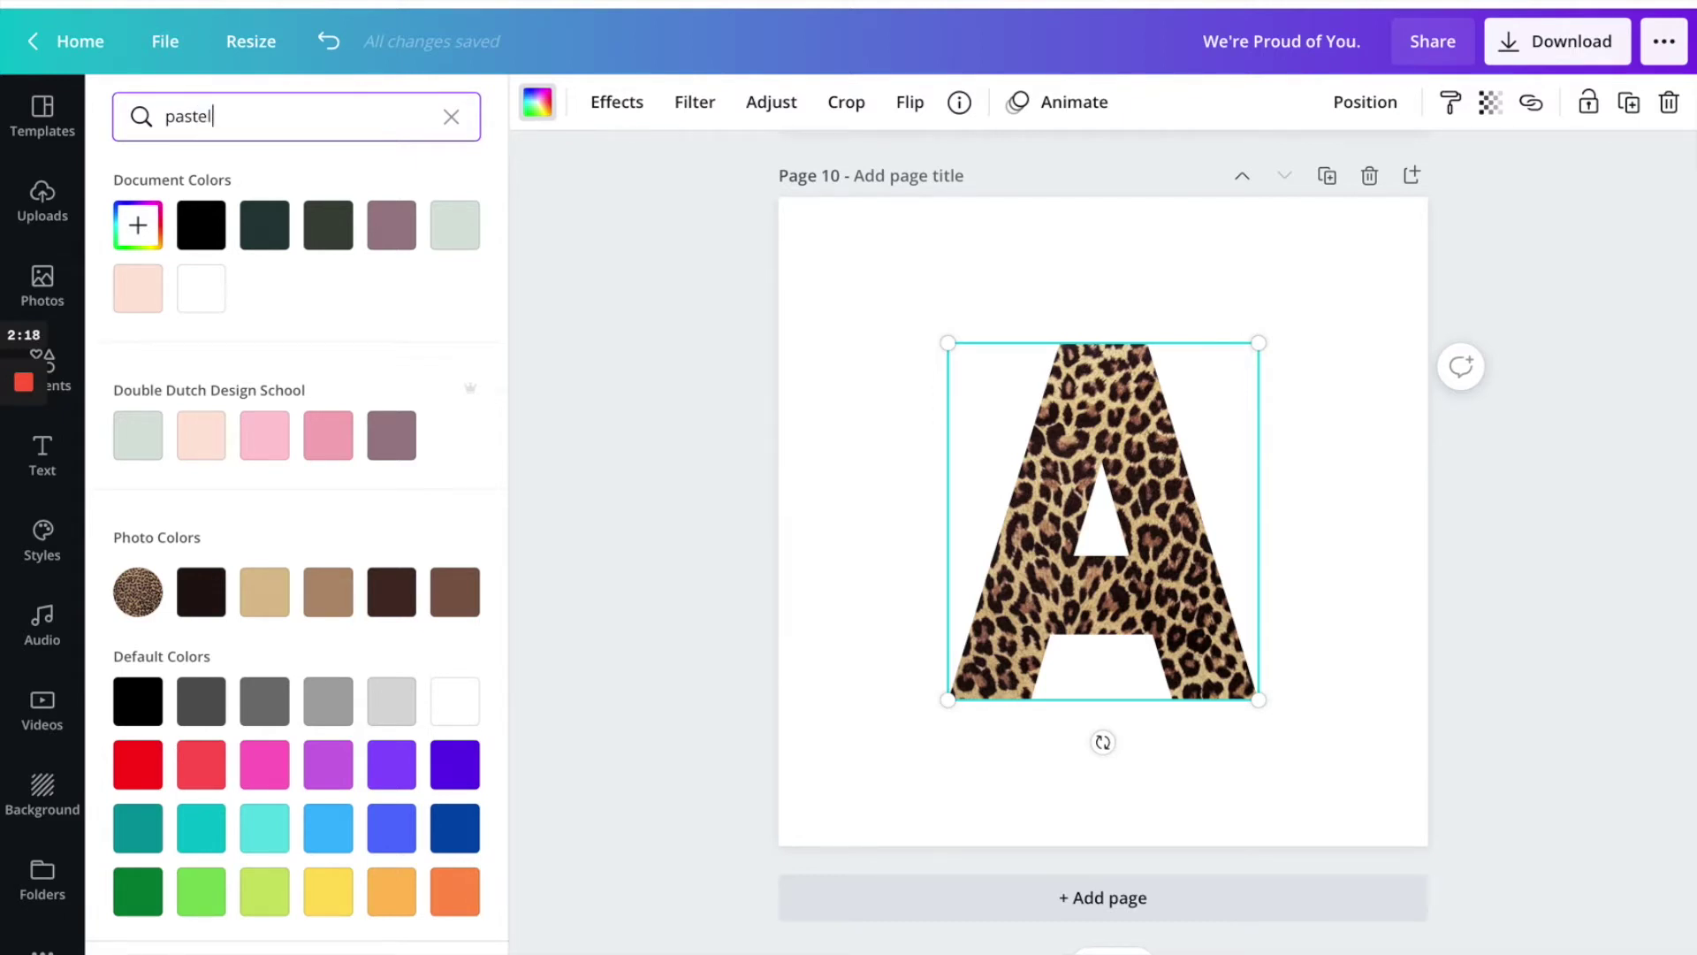
pyautogui.press('Return')
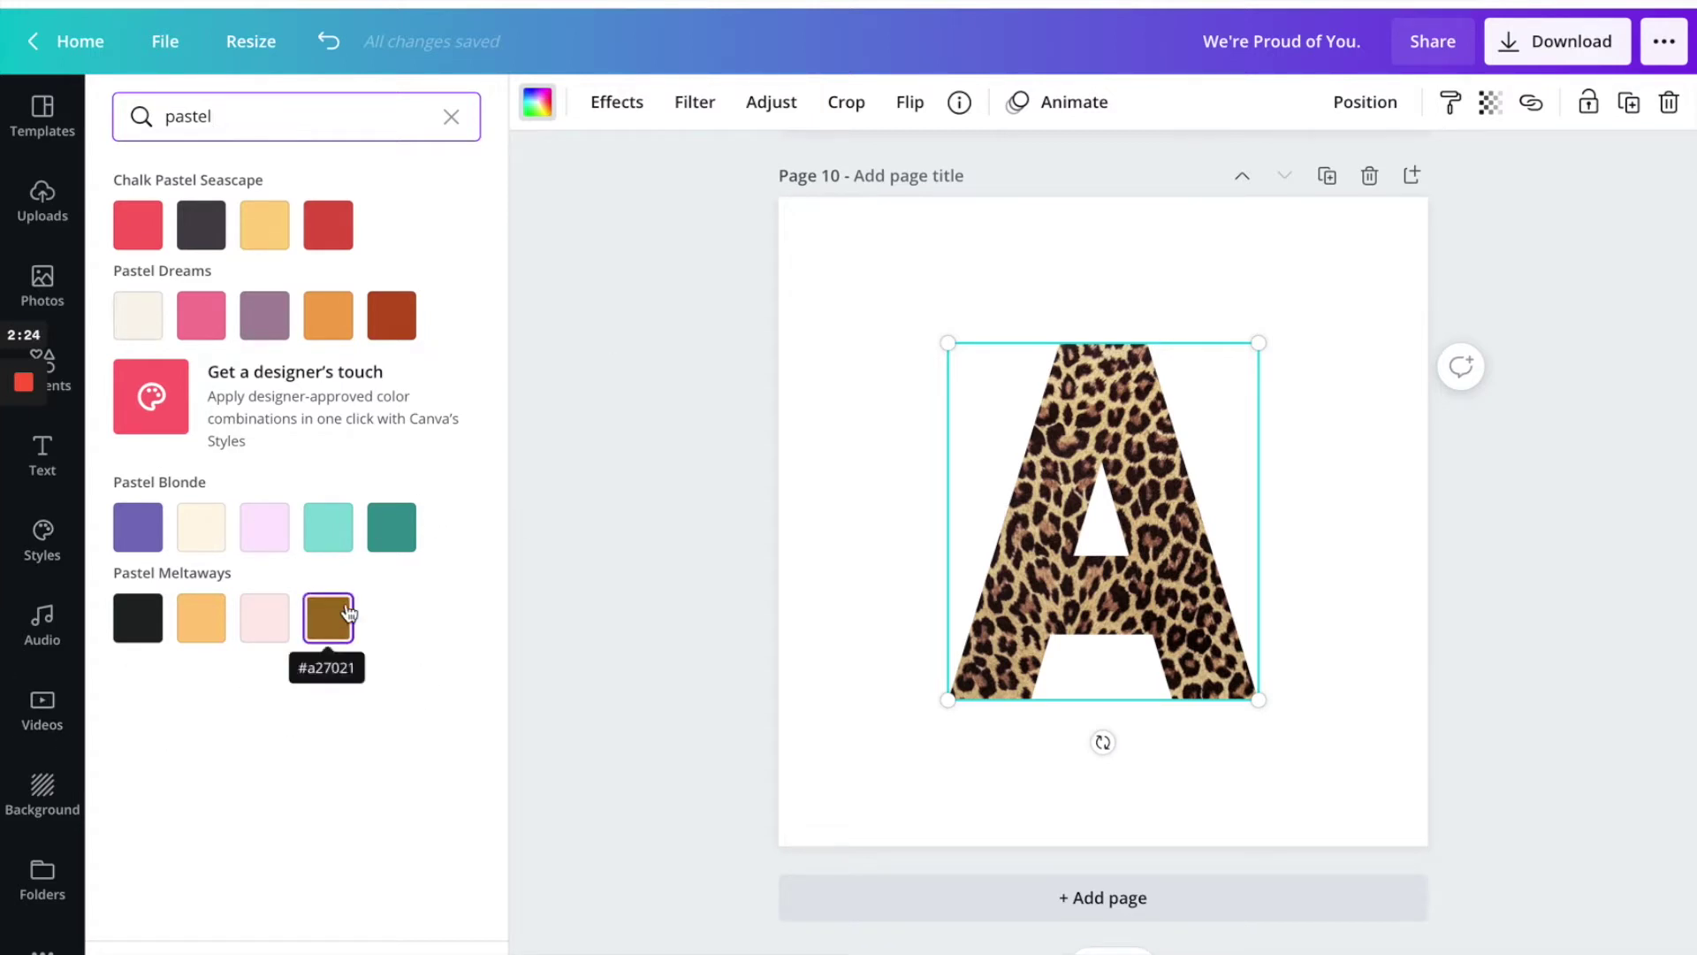
pyautogui.click(412, 528)
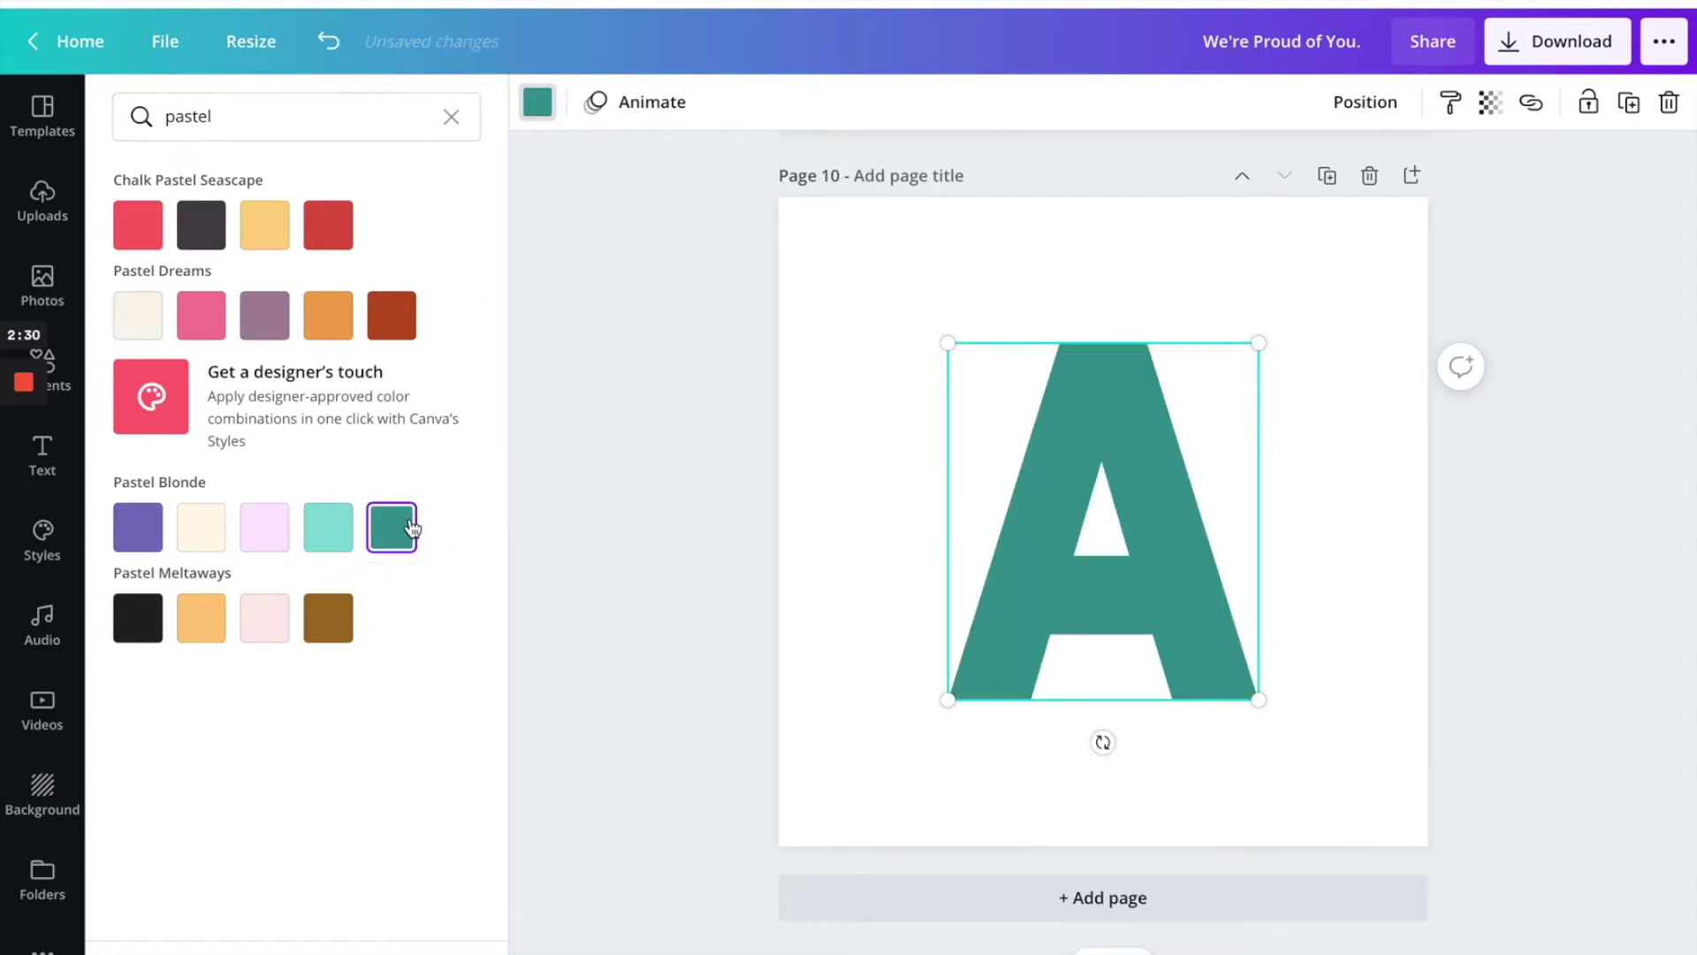
# Fill the A on page 9 with the light turquoise of the Pastel Blonde palette.
pyautogui.scroll(6, 603, 524)
pyautogui.click(988, 477)
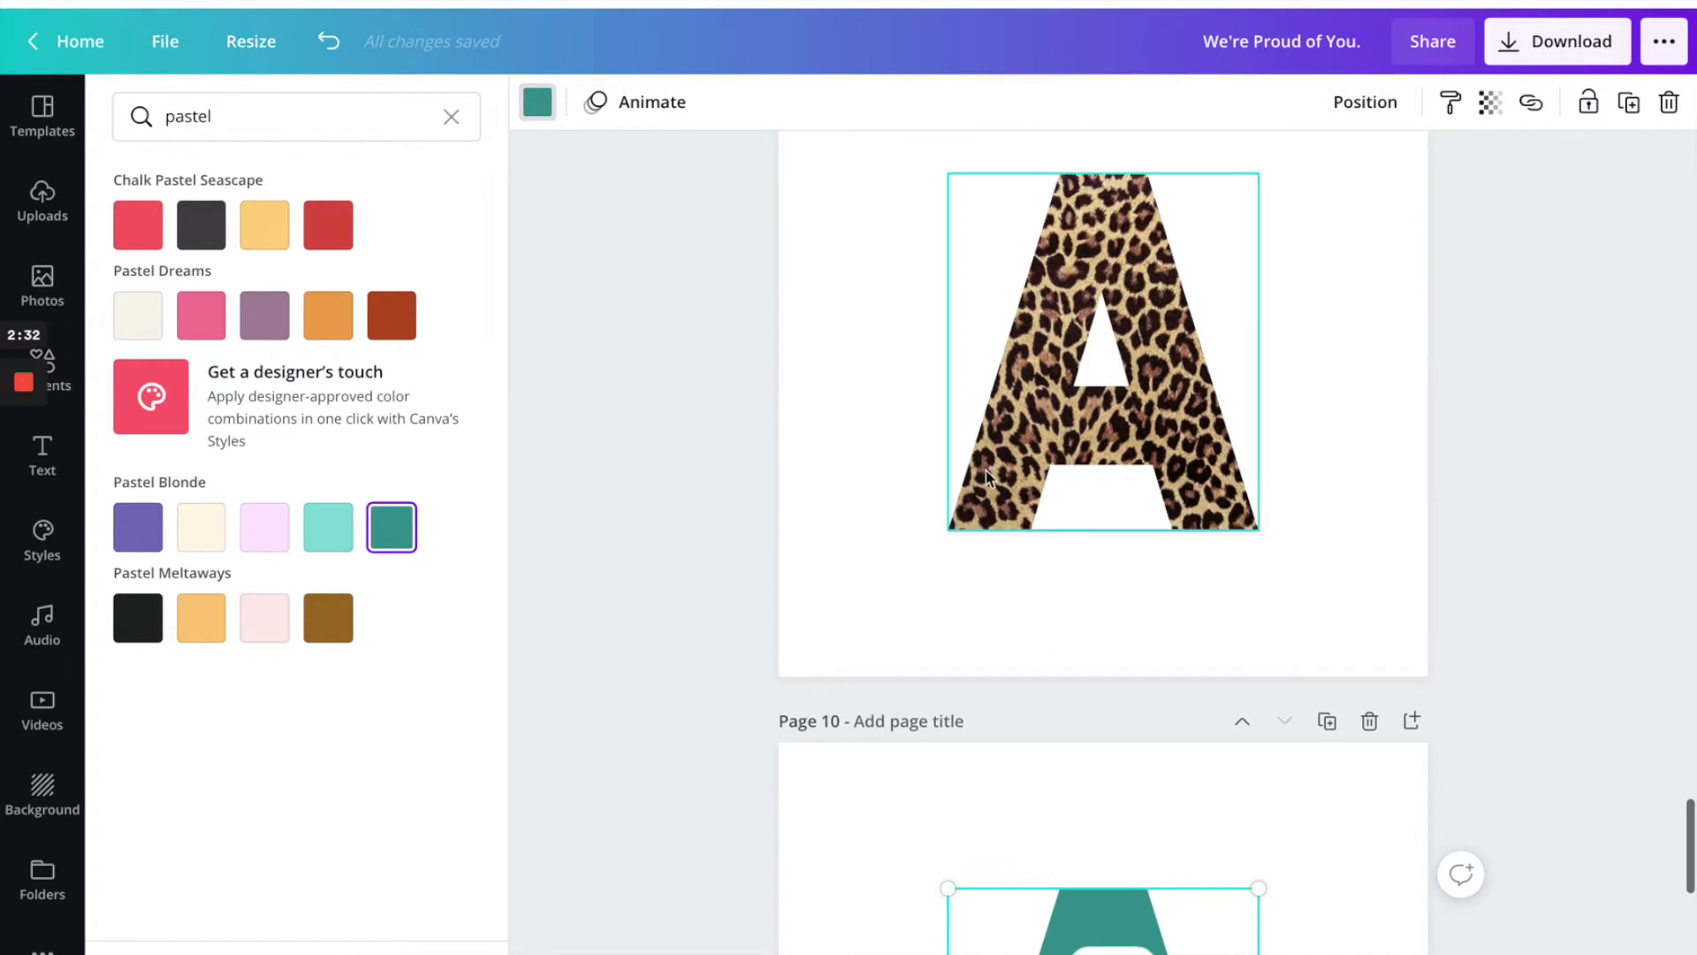
pyautogui.click(328, 527)
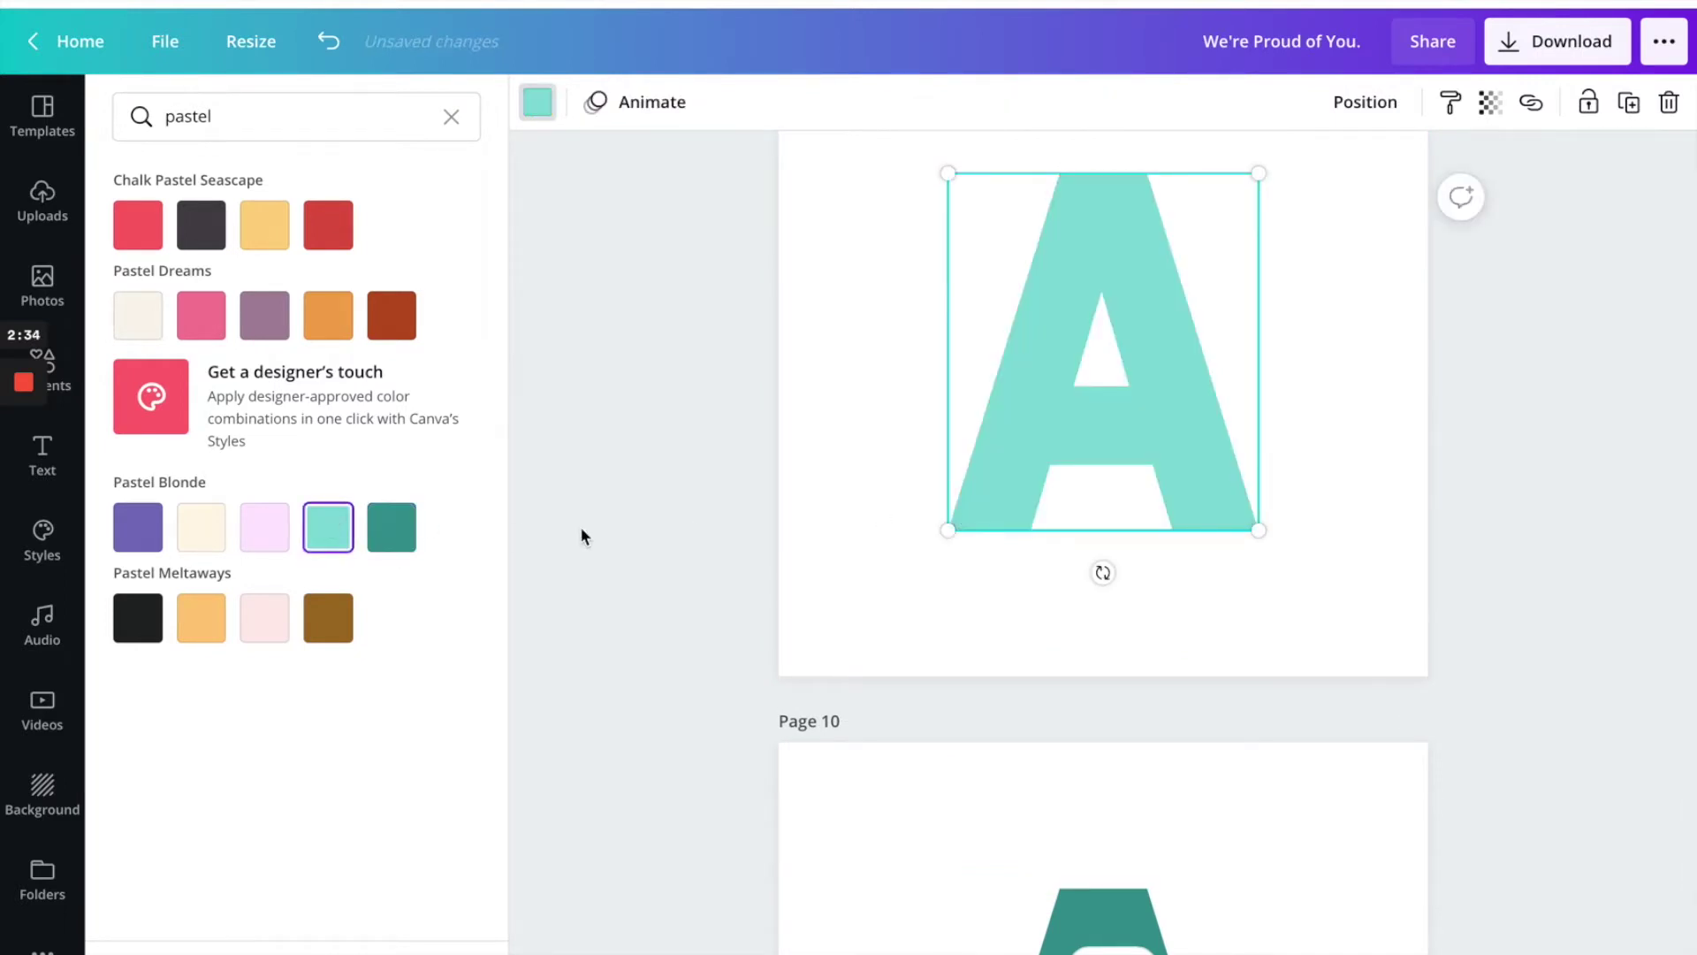
# Fill the M on page 8 with the pale pink of the Pastel Blonde palette.
pyautogui.scroll(8, 616, 541)
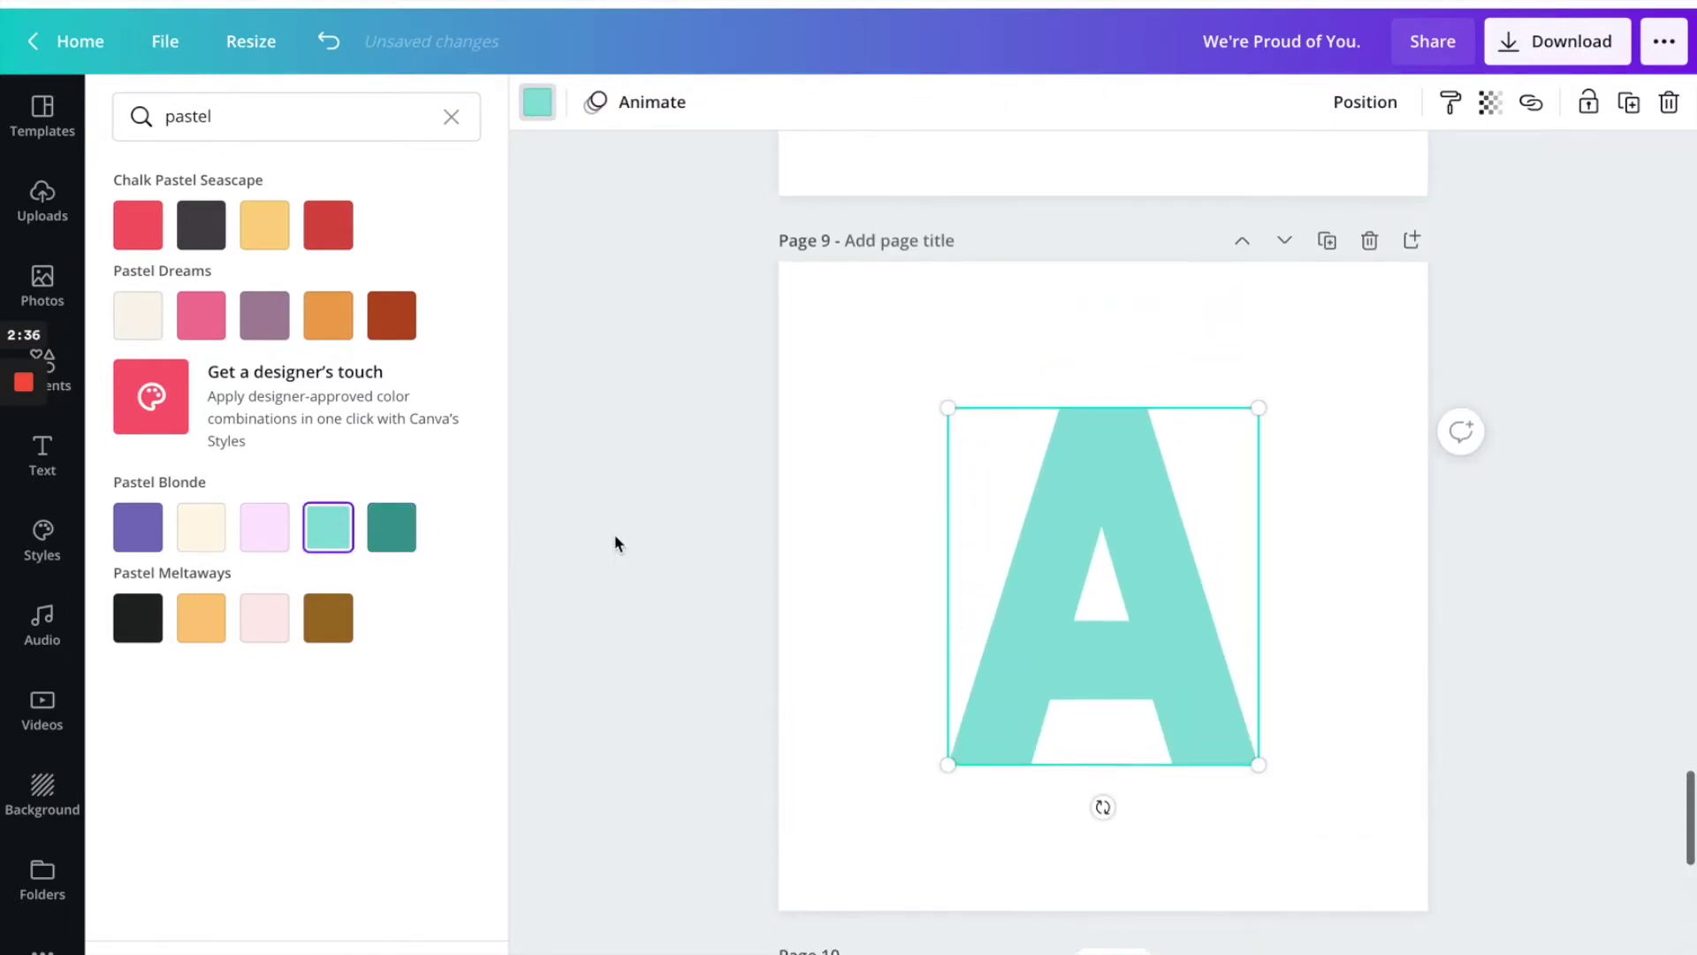
pyautogui.click(1039, 493)
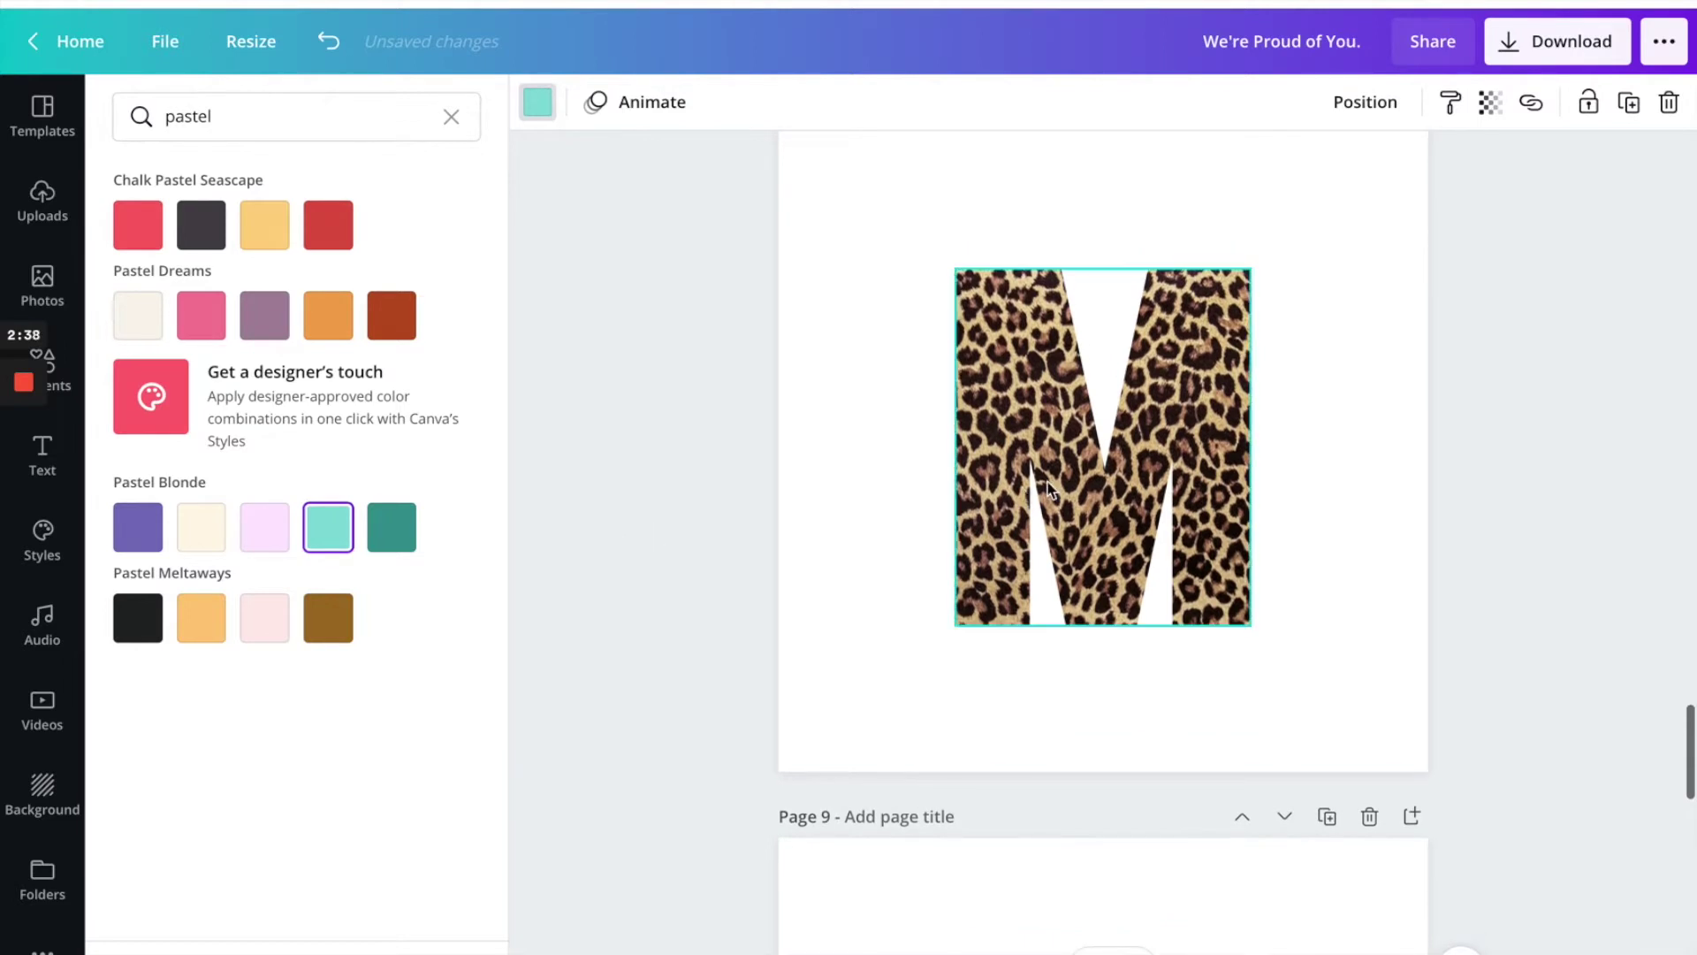
pyautogui.click(273, 539)
pyautogui.scroll(9, 883, 419)
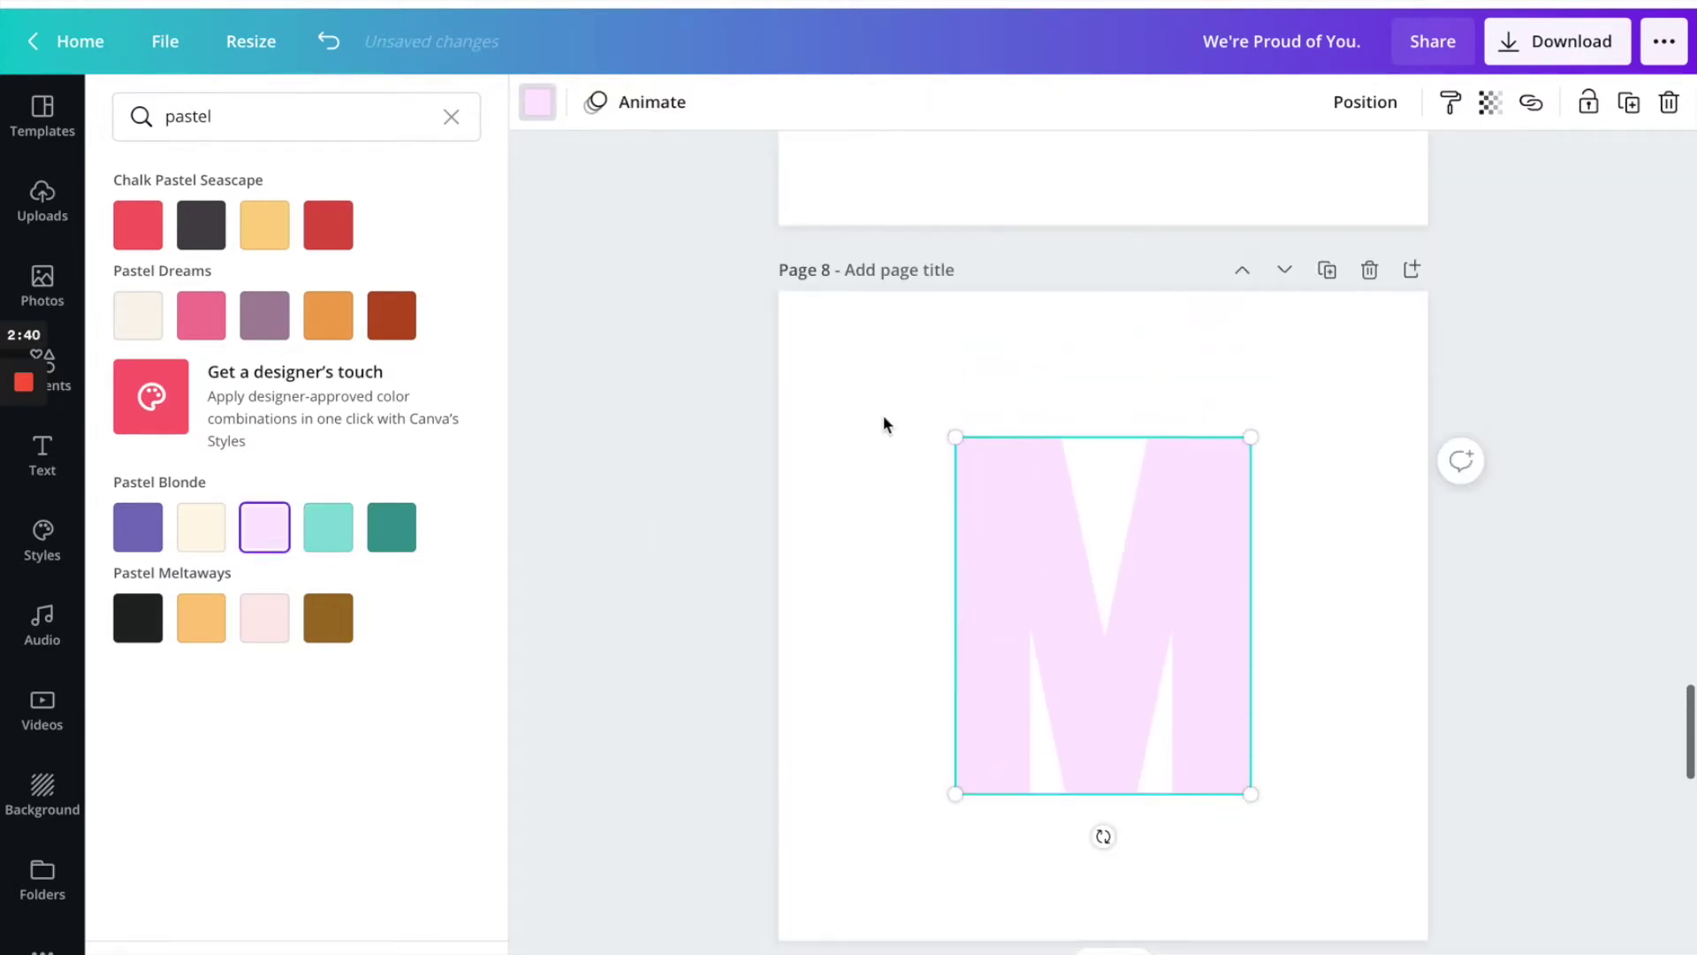
# Fill the leopard-print M on page 7 with the purple of the Pastel Blonde palette.
pyautogui.click(1010, 468)
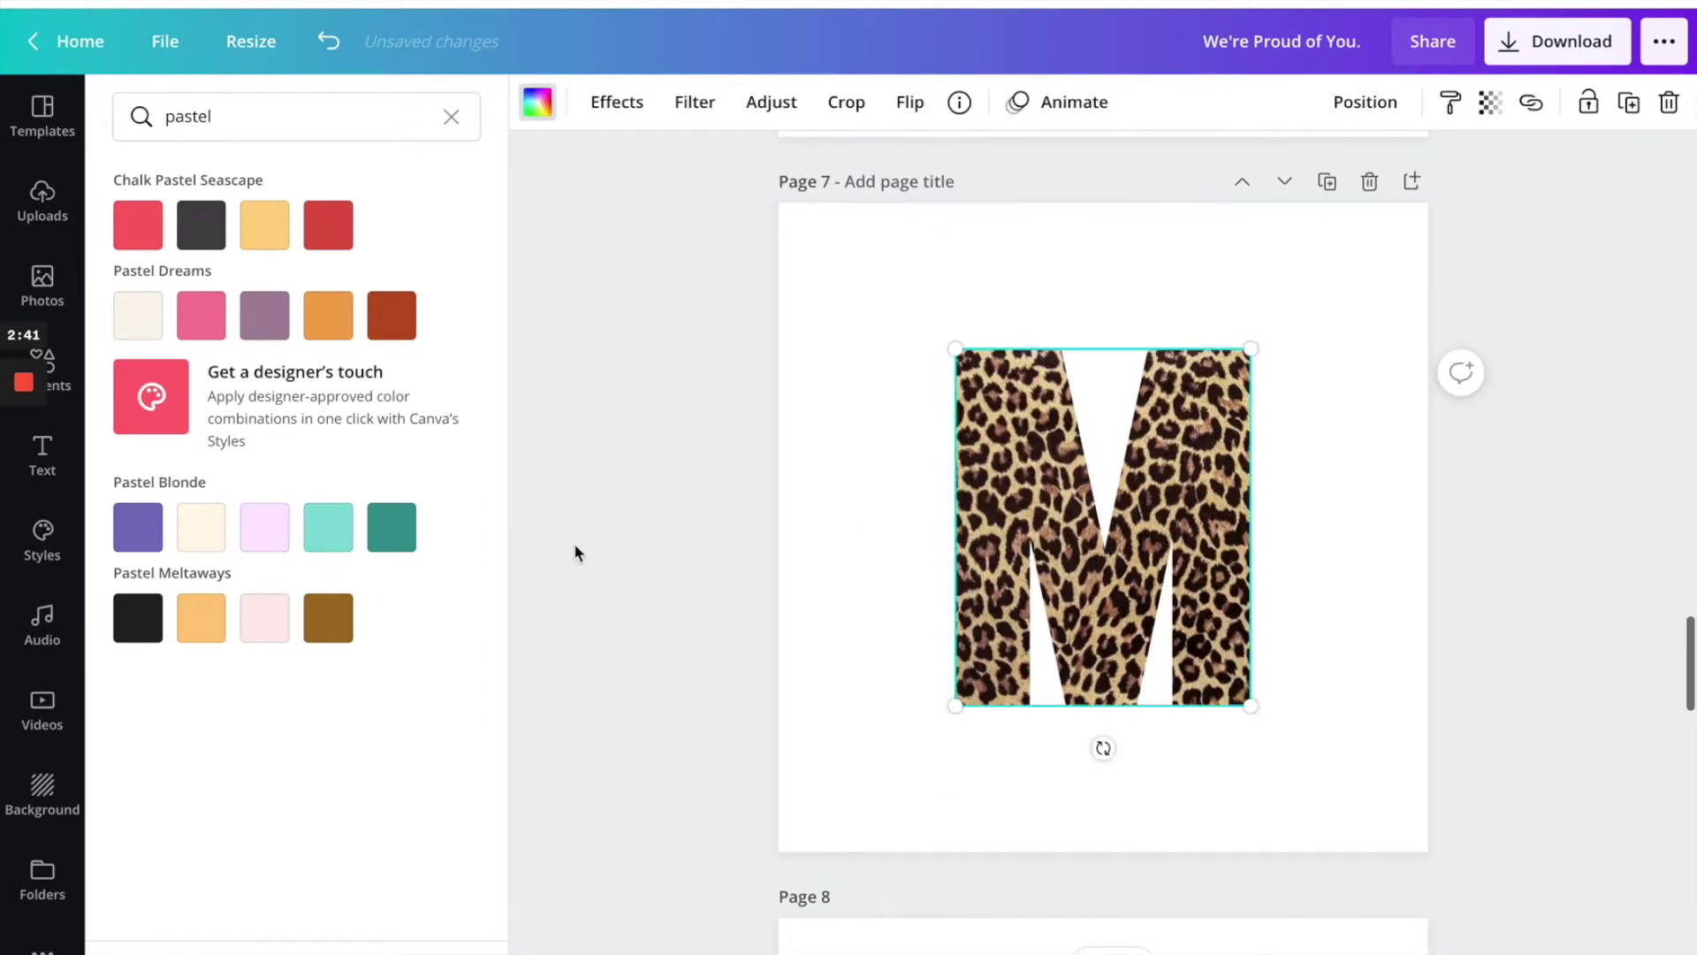
pyautogui.click(138, 528)
pyautogui.press('Escape')
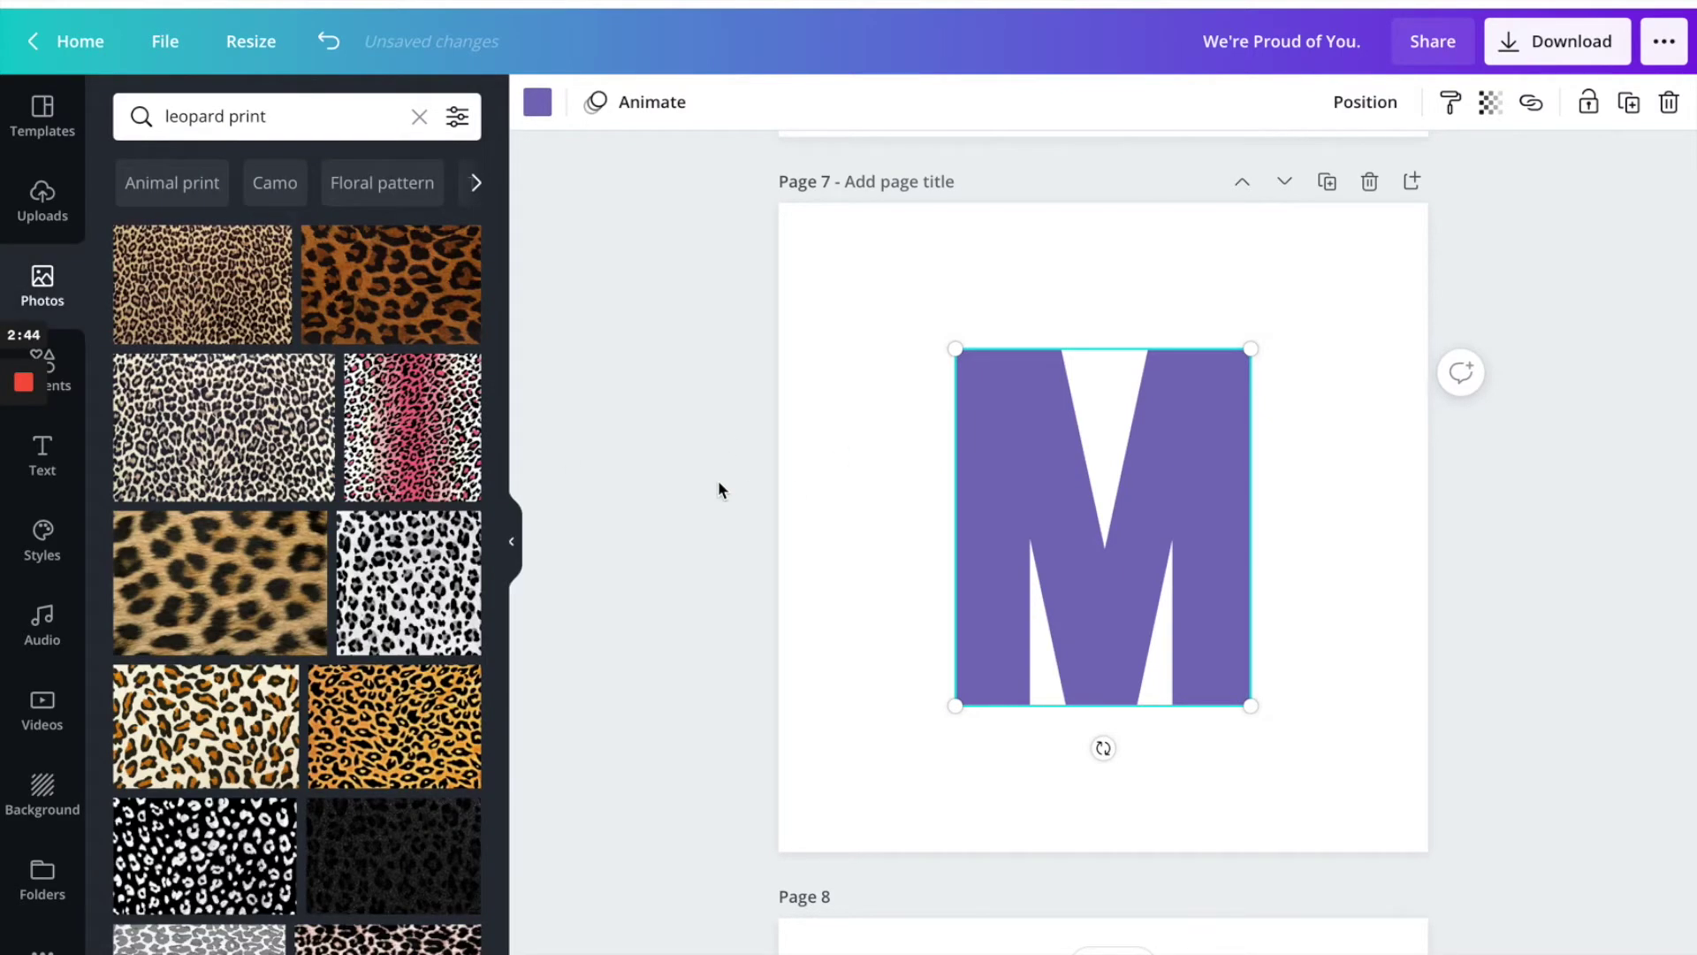
pyautogui.click(1588, 518)
# Set up a PNG download with a transparent background that includes only pages 5–10.
pyautogui.click(1526, 44)
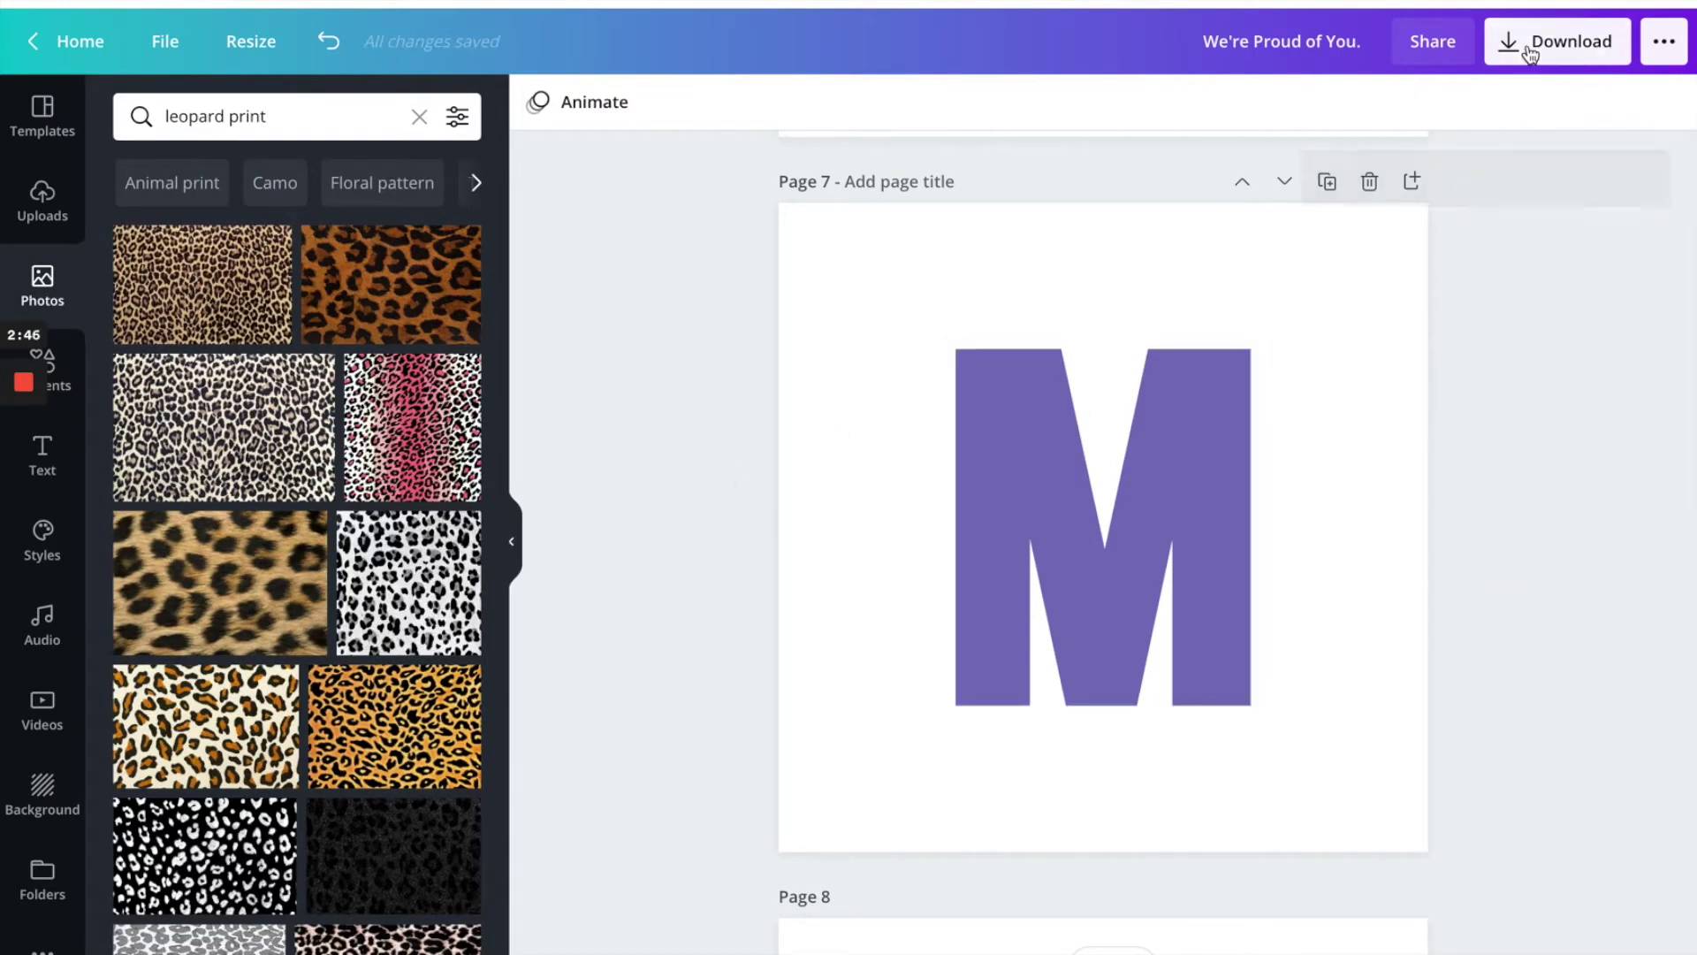
pyautogui.click(1311, 340)
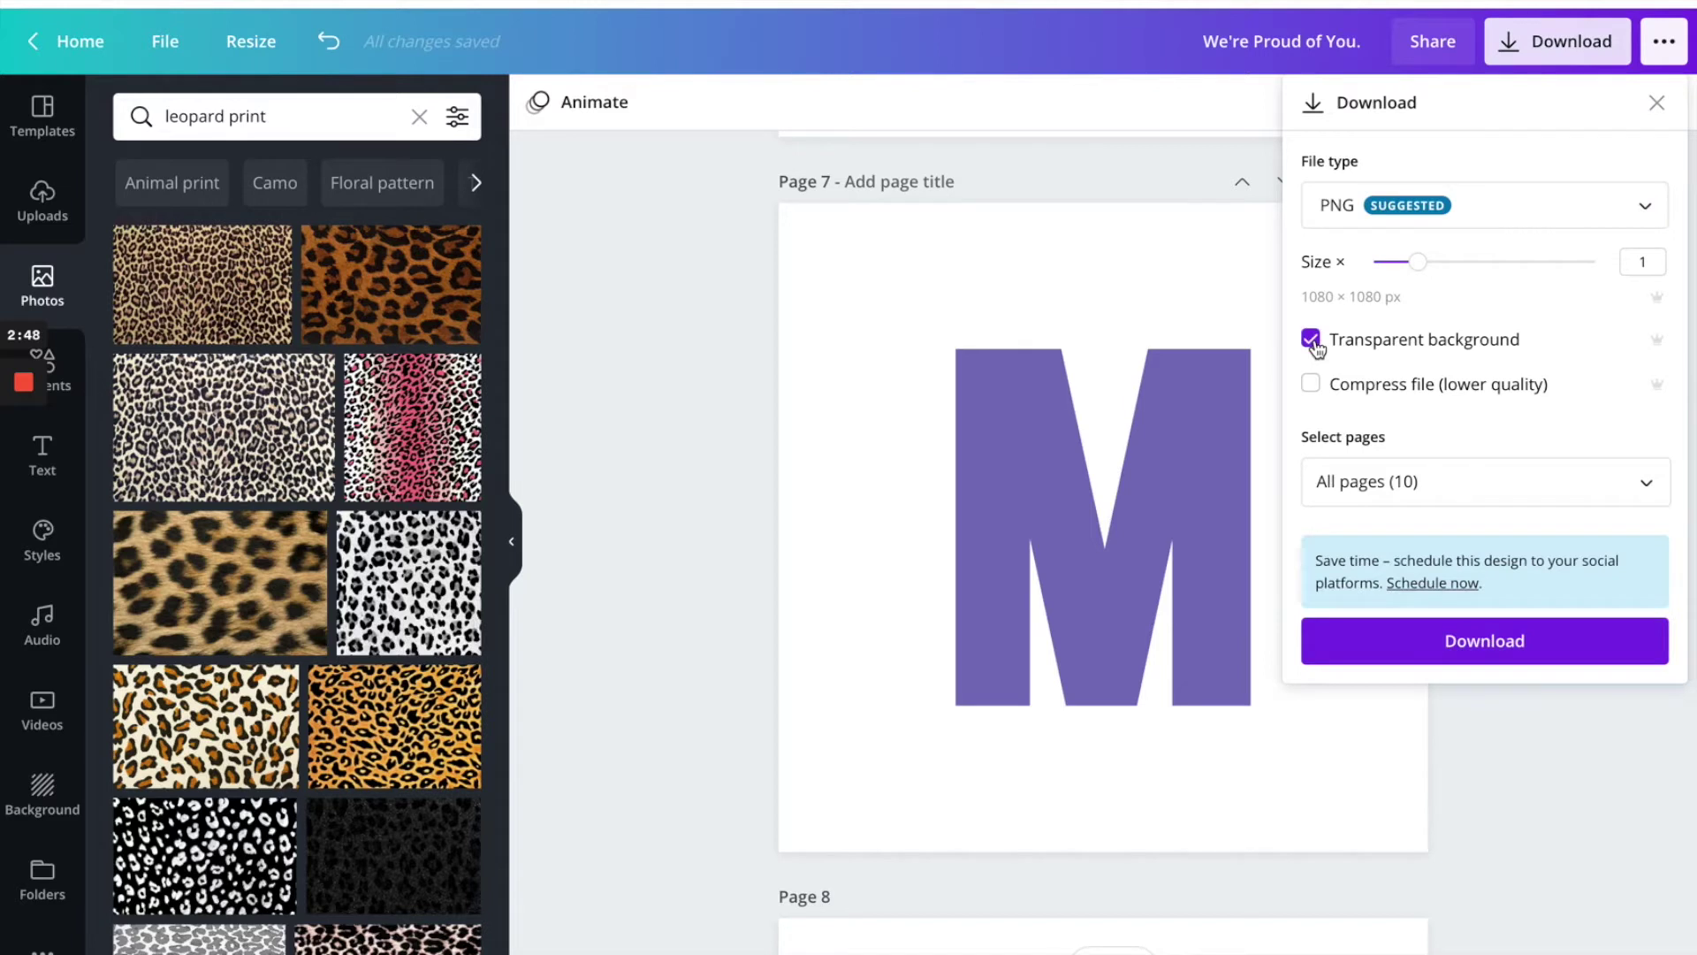
pyautogui.click(1399, 487)
pyautogui.click(1642, 616)
pyautogui.click(1642, 681)
pyautogui.scroll(-2, 1642, 682)
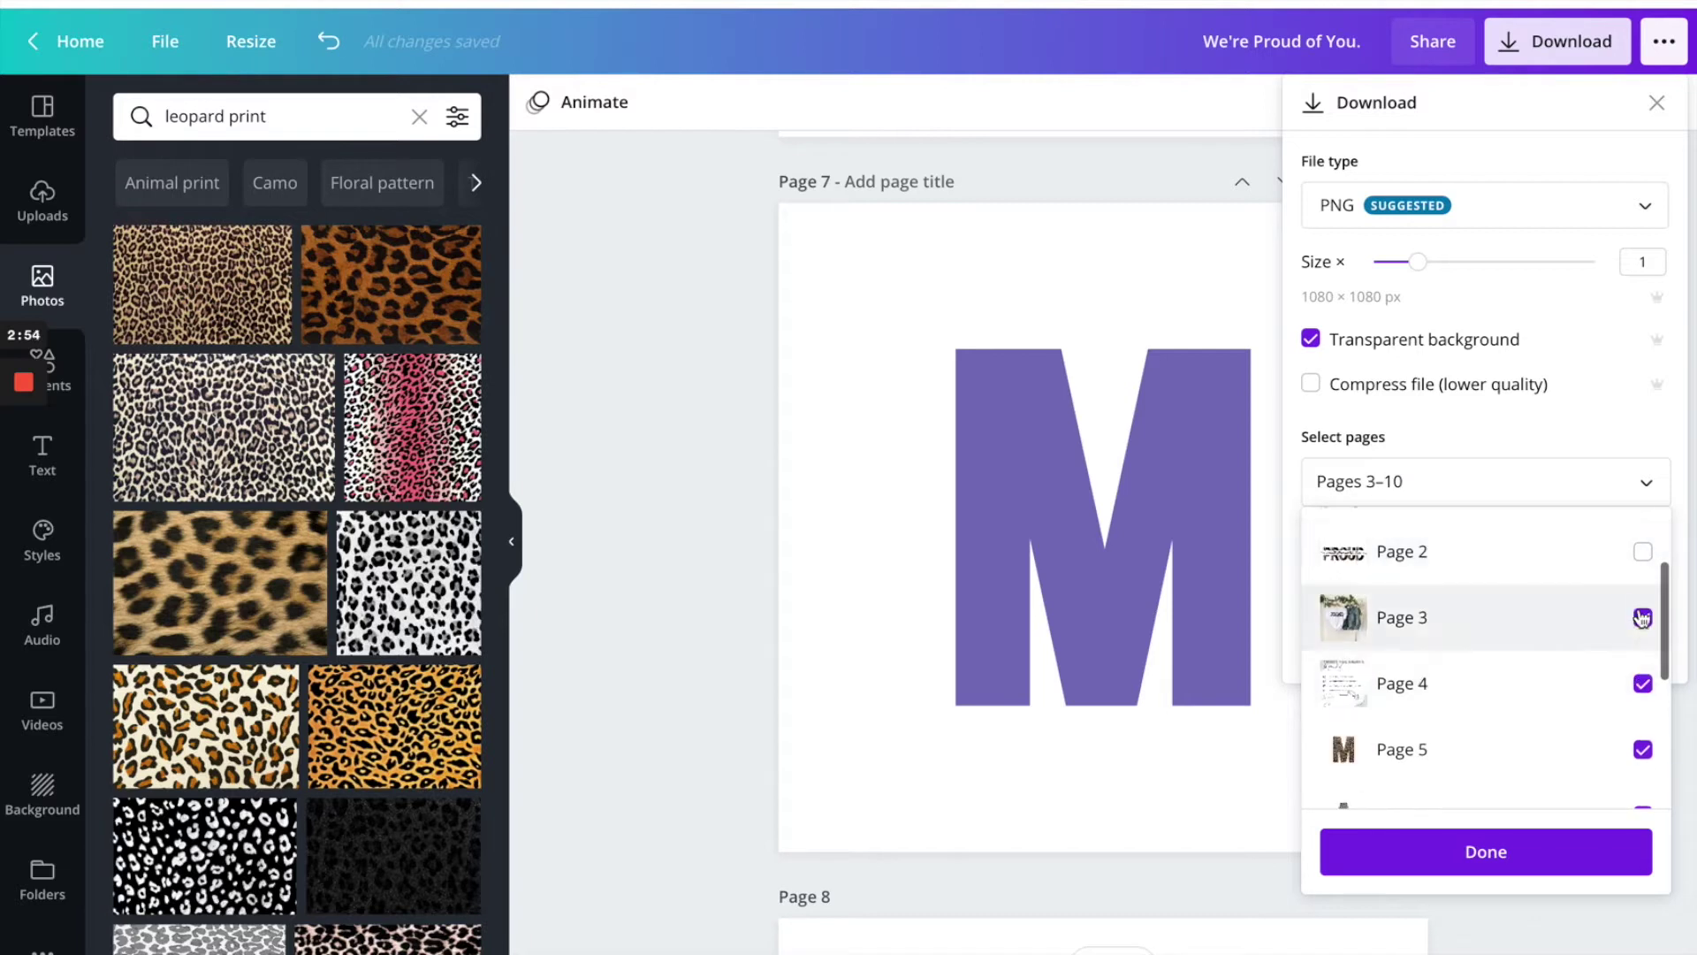
pyautogui.click(1641, 616)
pyautogui.click(1641, 681)
pyautogui.scroll(-3, 1636, 694)
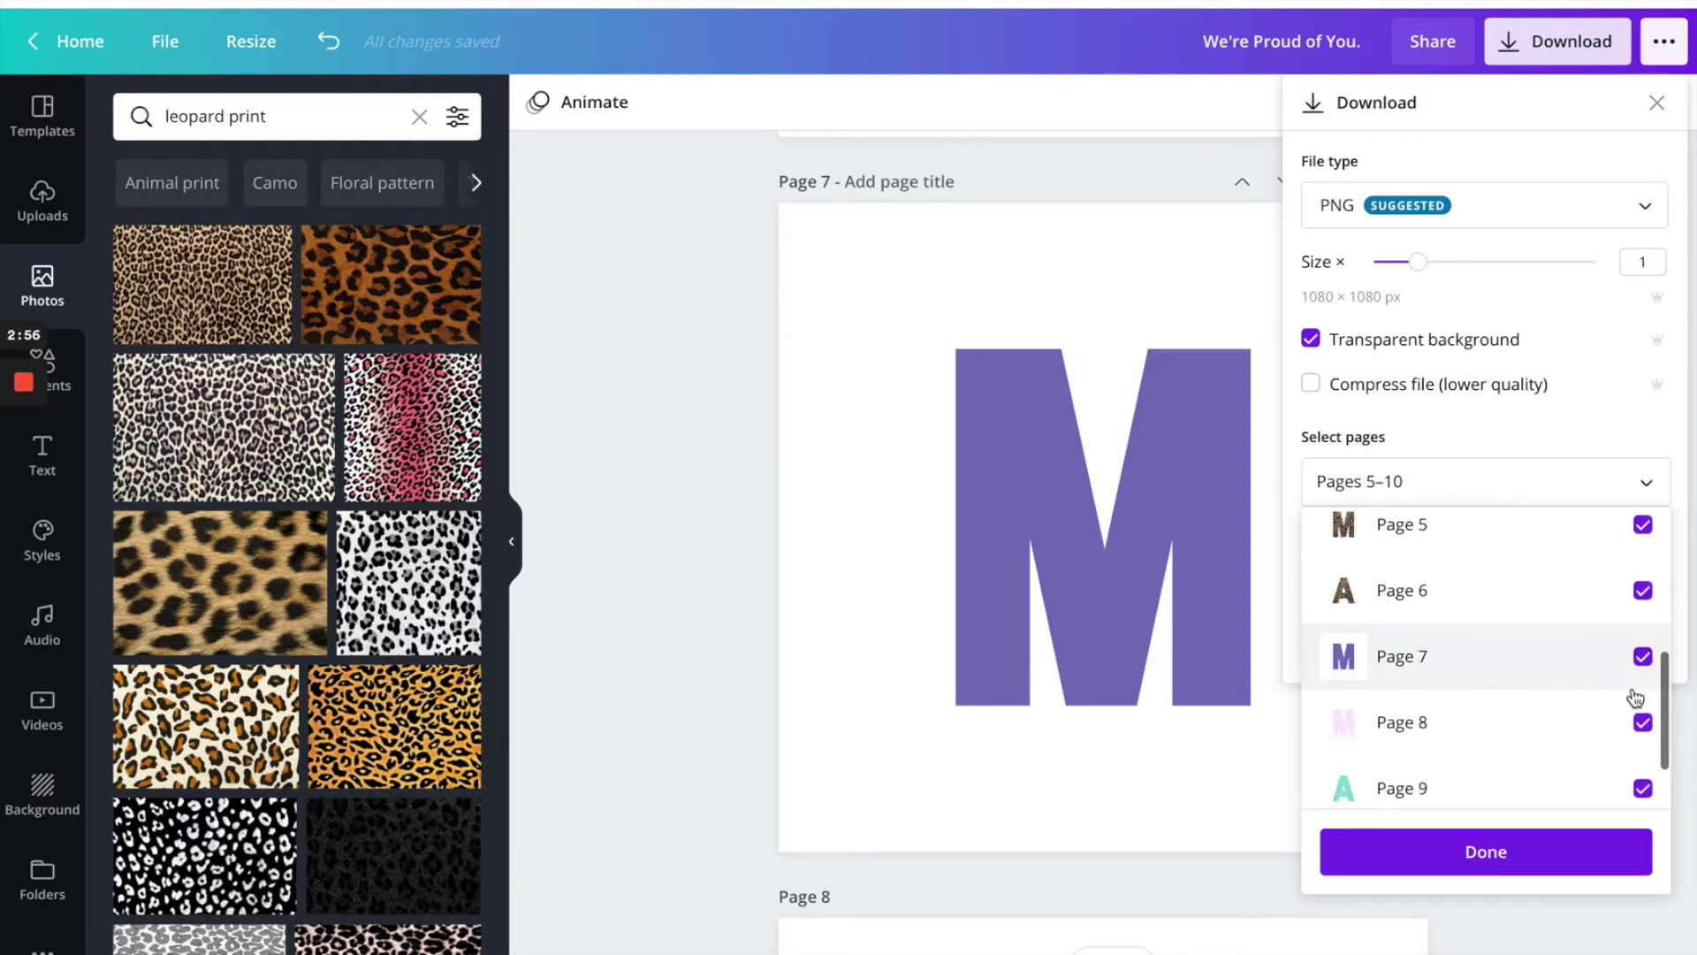
pyautogui.scroll(-2, 1638, 696)
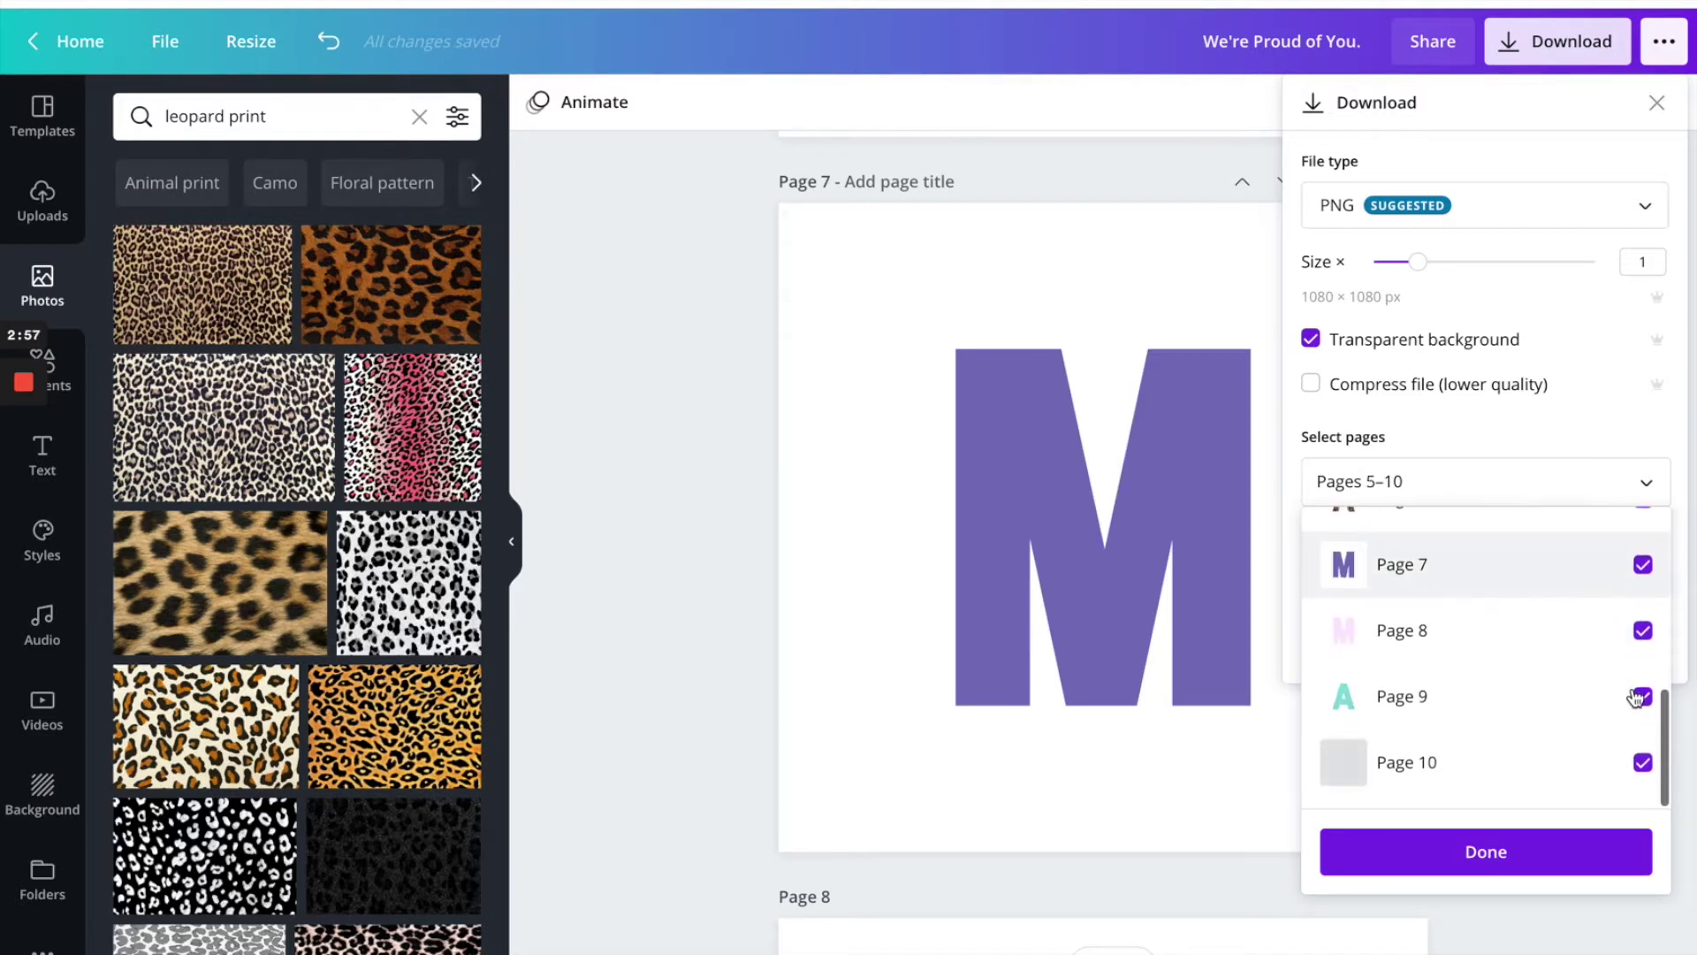
pyautogui.click(1603, 855)
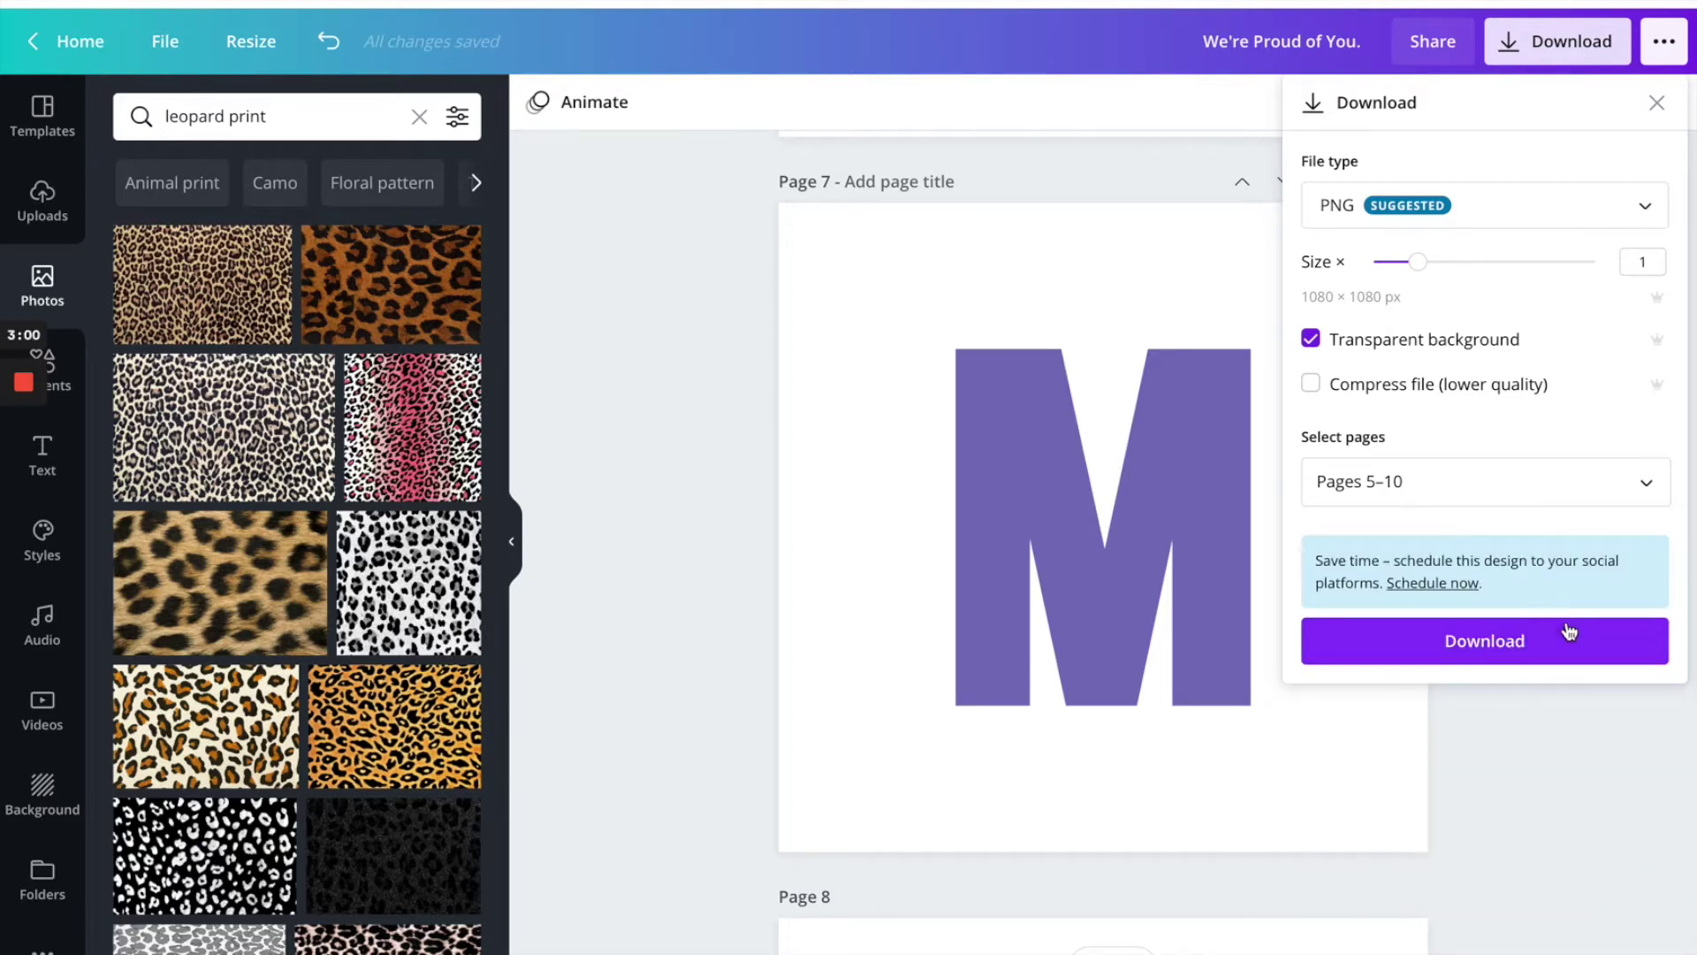
# Download the selected pages, bring up the uploaded images and dismiss the saved-design message.
pyautogui.click(1562, 653)
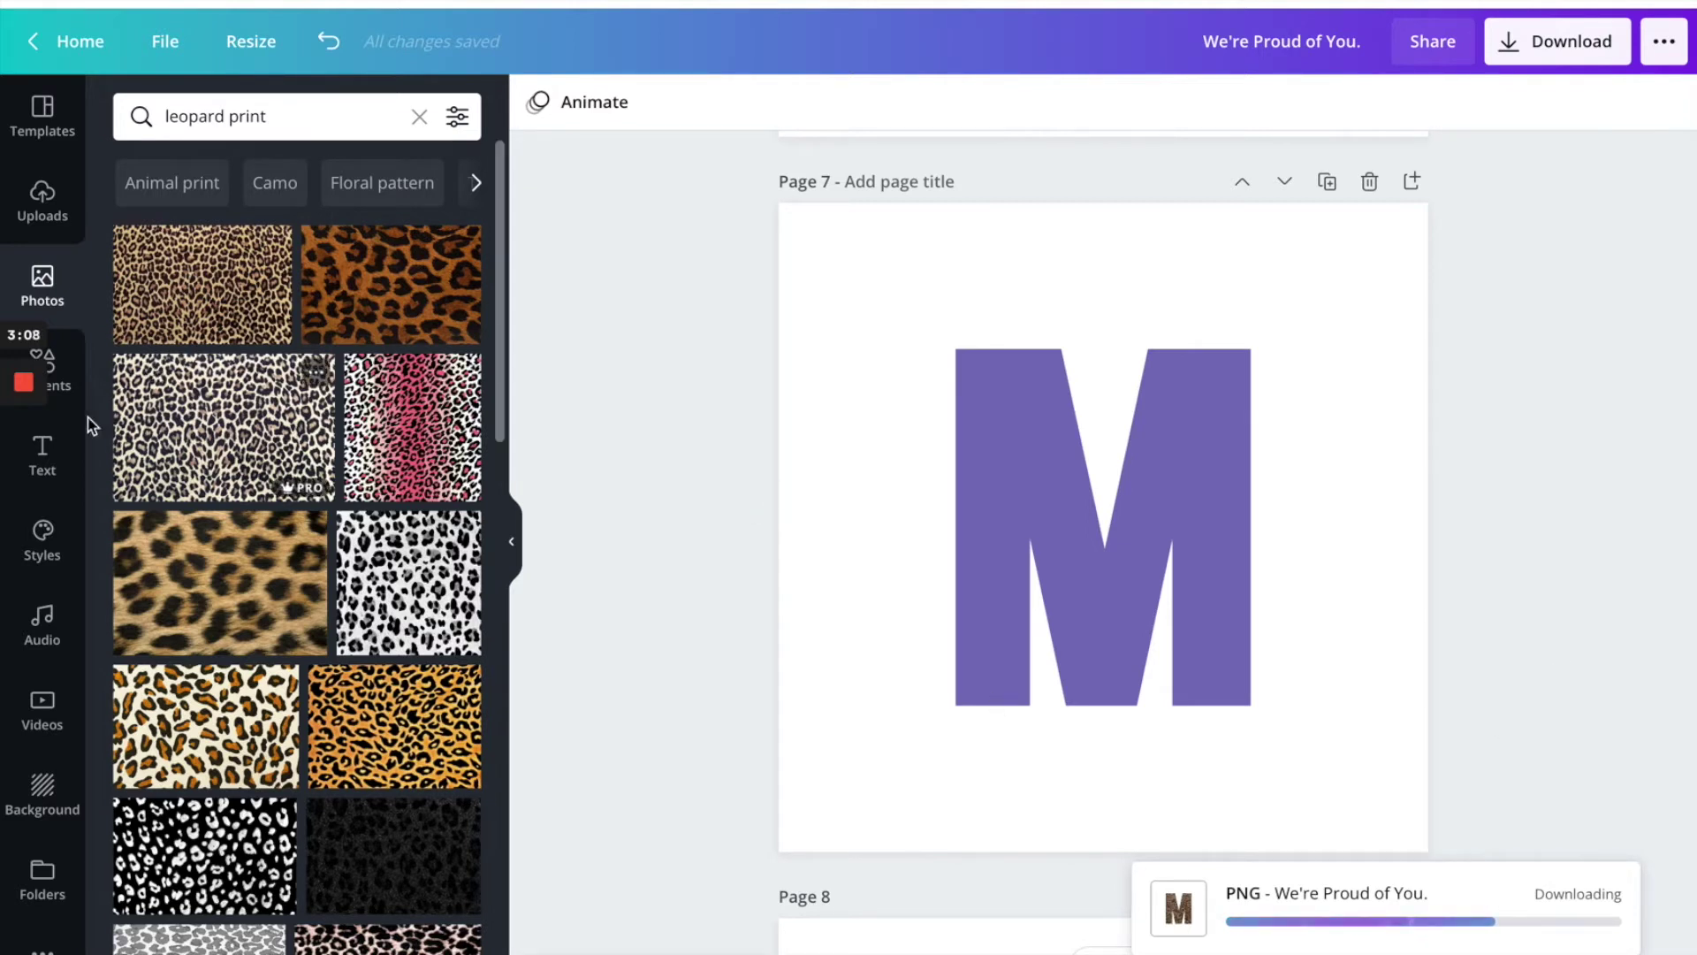
pyautogui.click(42, 221)
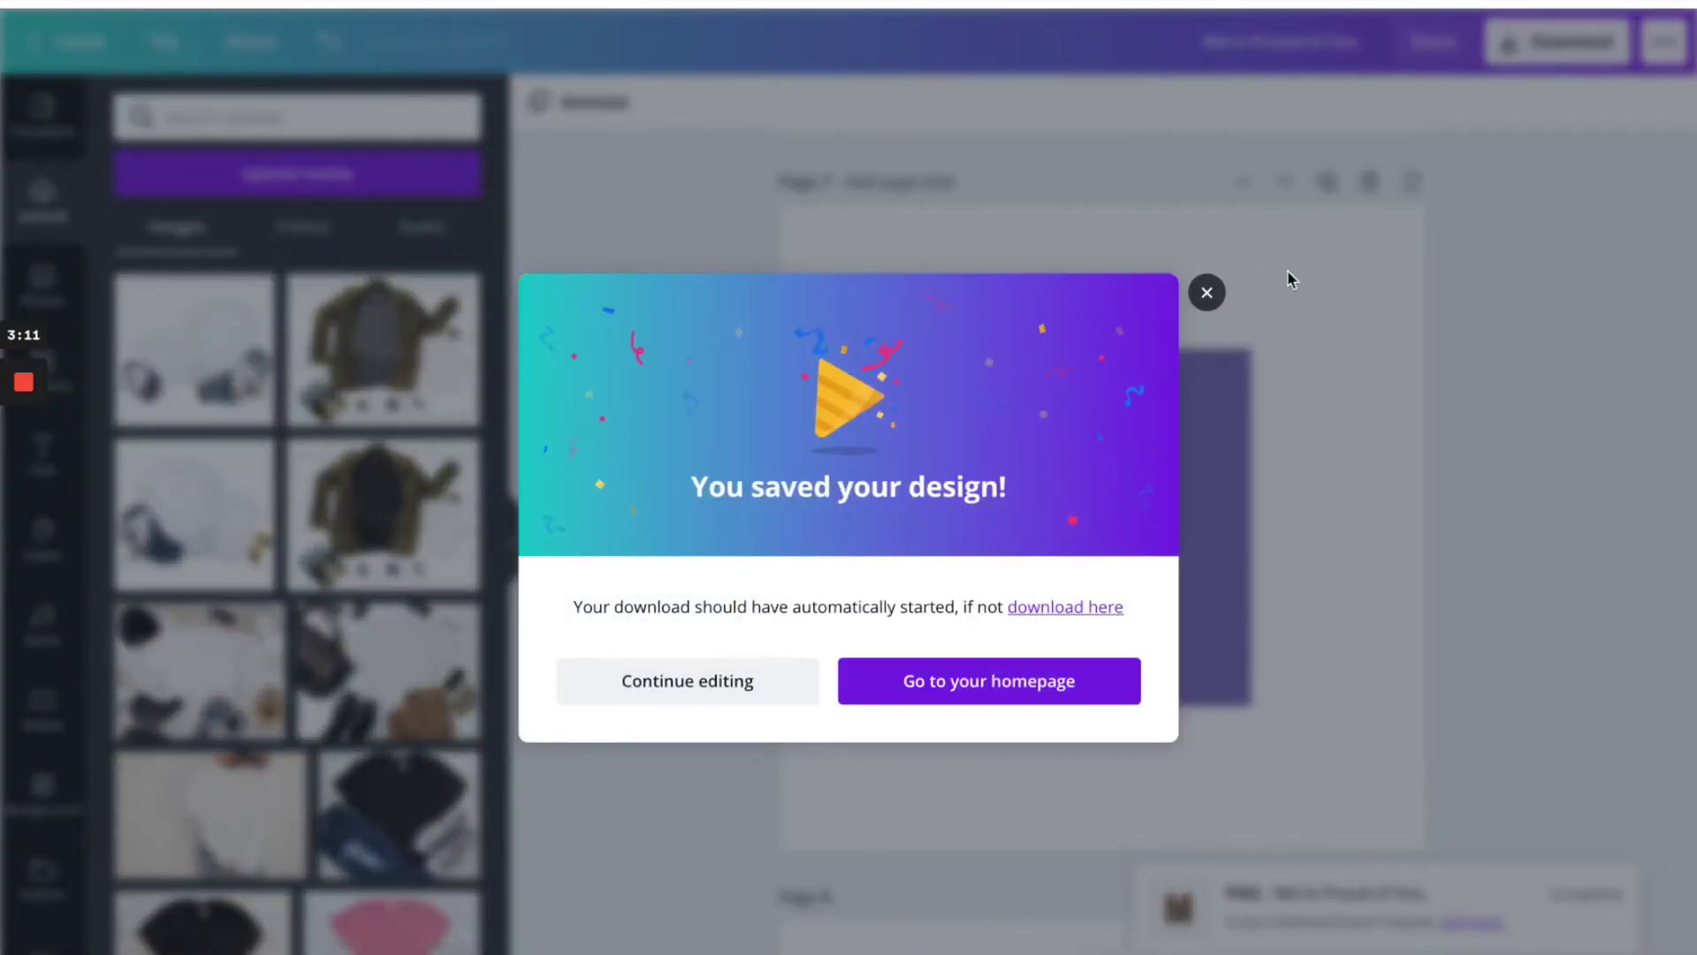
pyautogui.click(1206, 292)
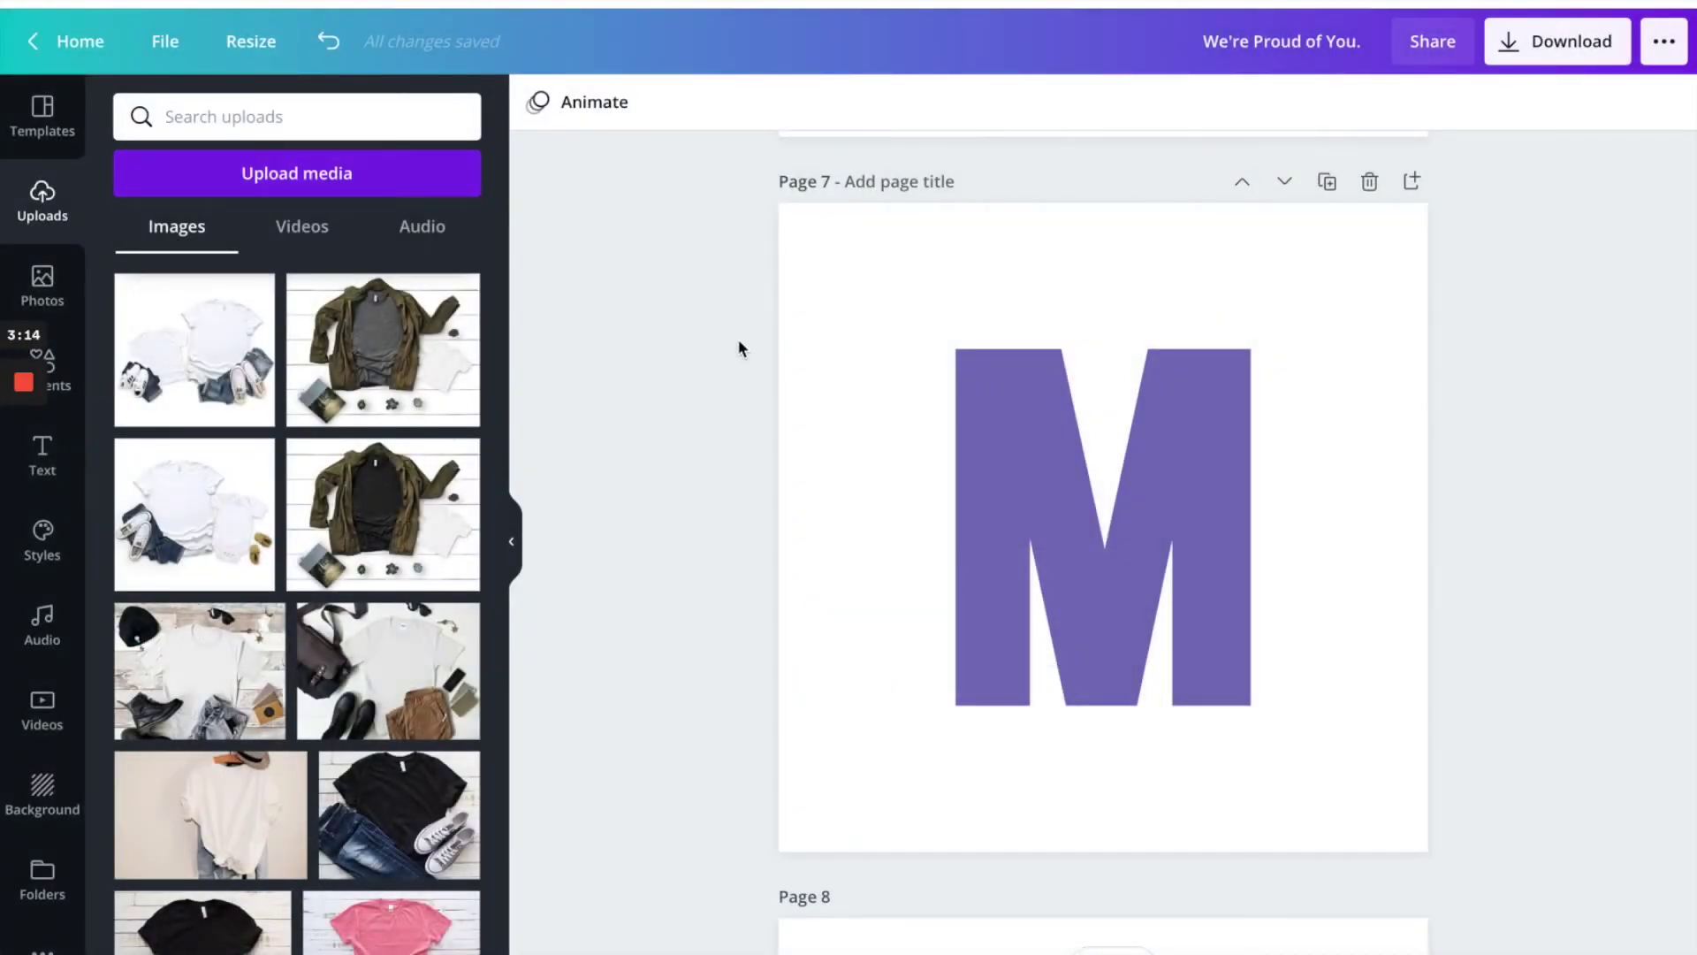
# Delete the letter pages 5 to 9 and remove the dark teal A from the remaining last page.
pyautogui.scroll(15, 739, 346)
pyautogui.scroll(2, 739, 350)
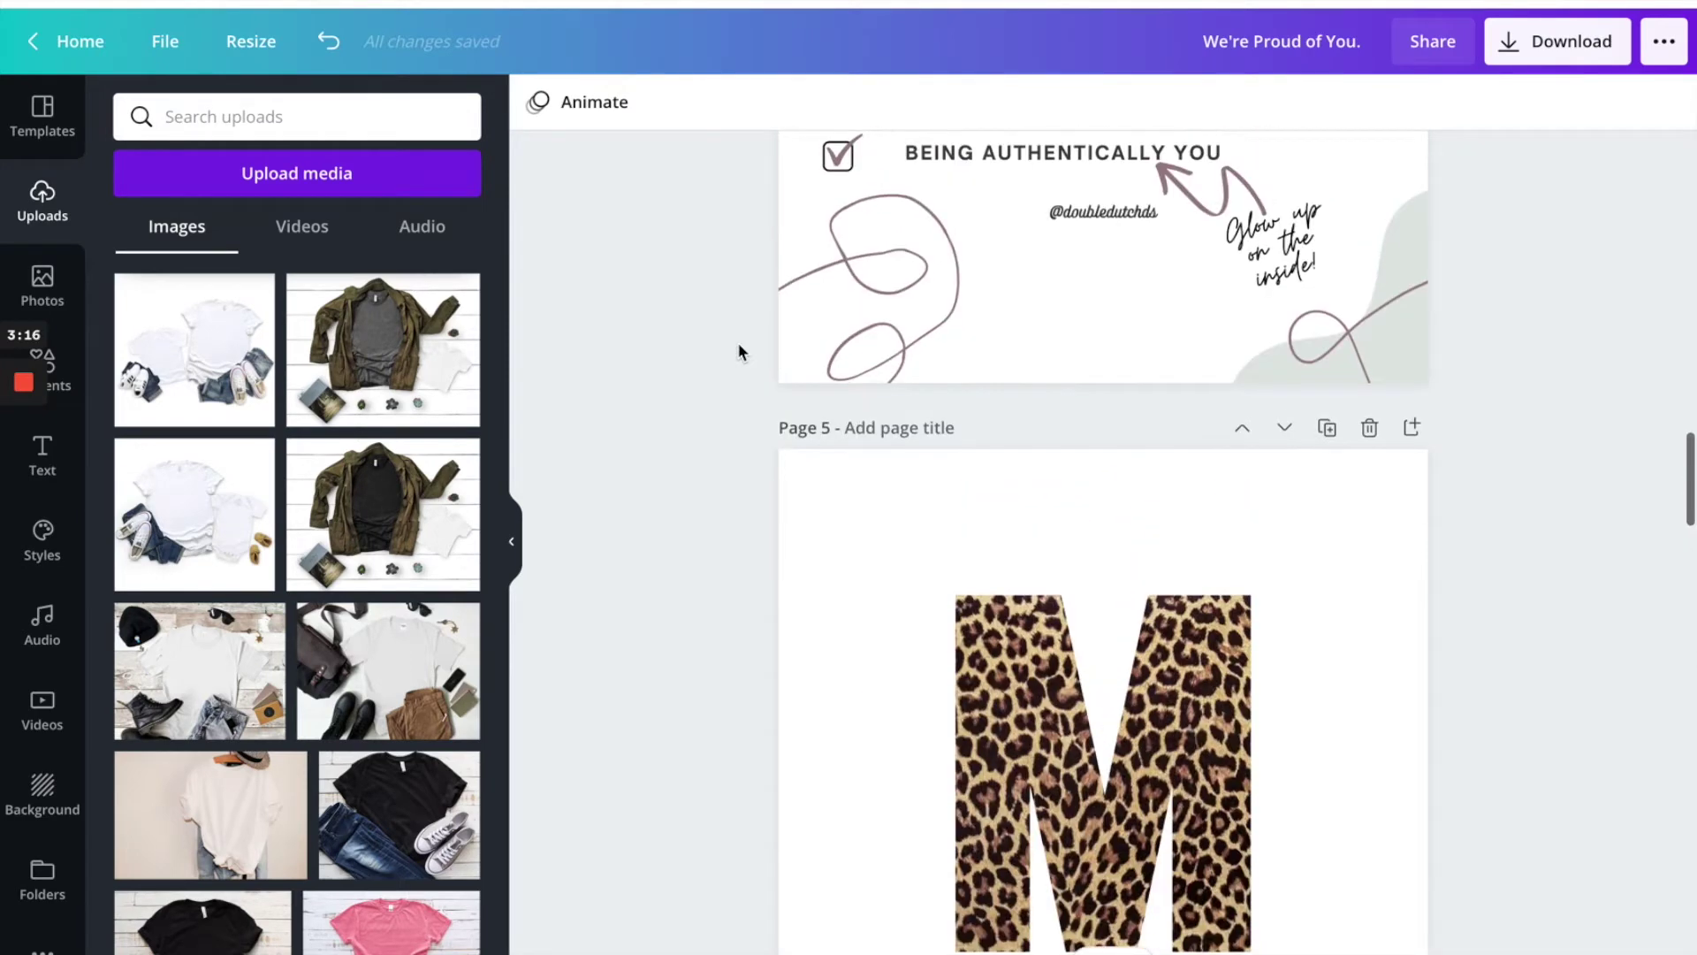
pyautogui.click(1369, 429)
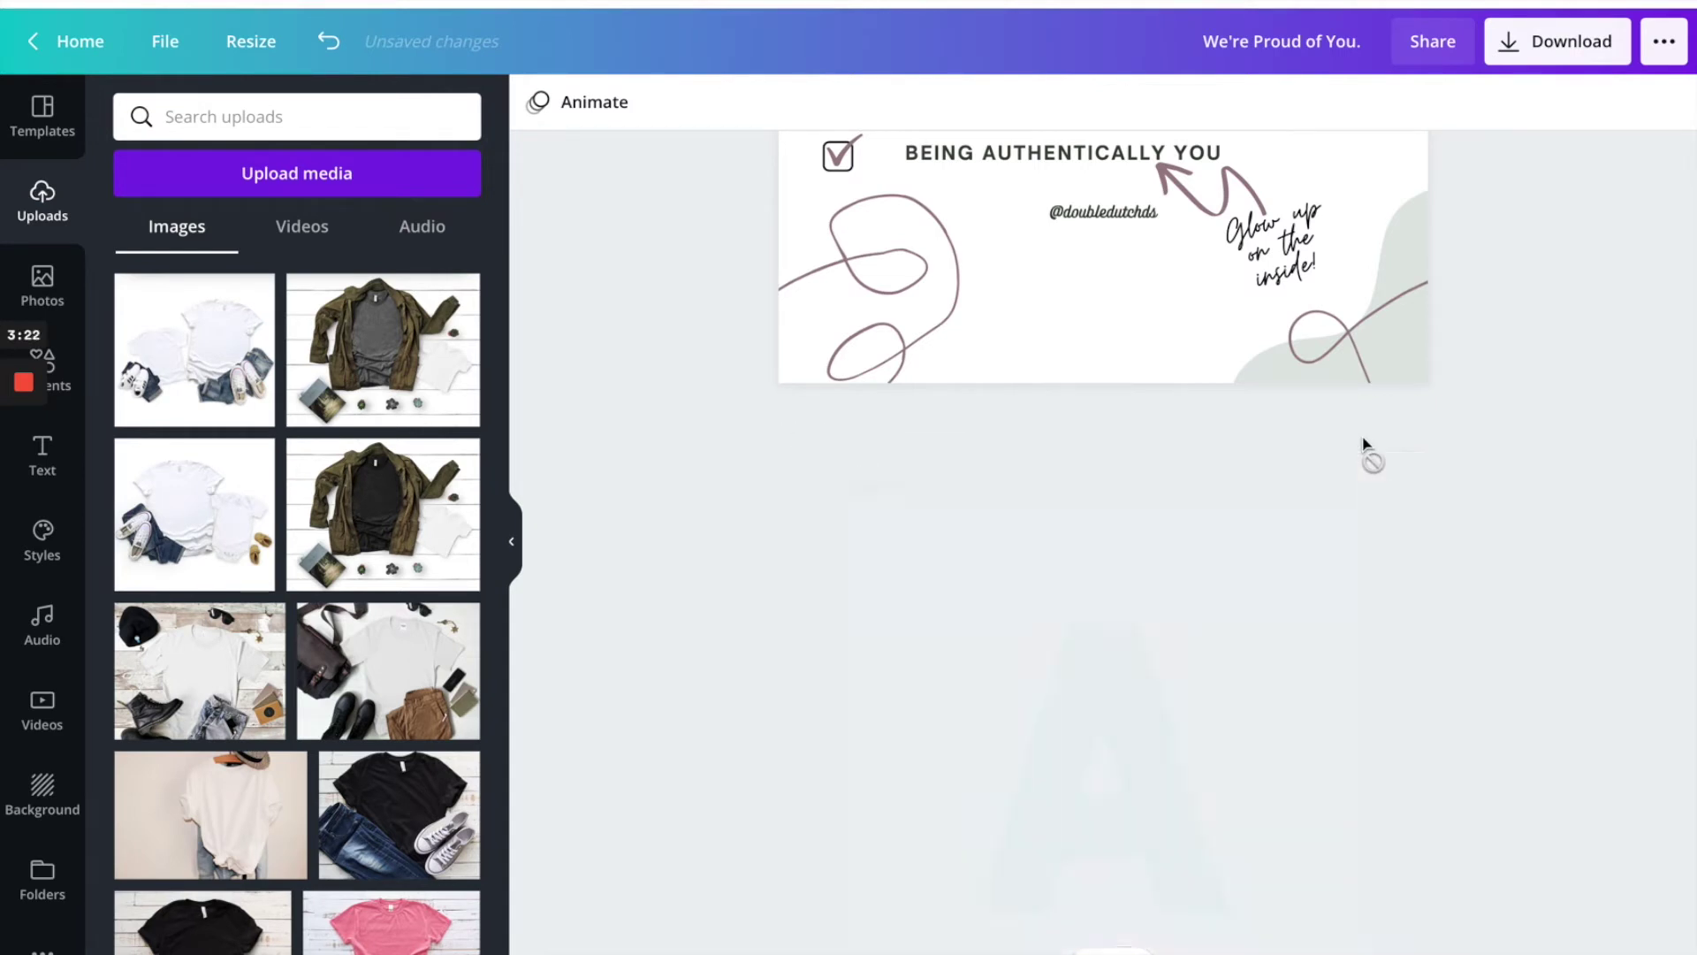
pyautogui.scroll(-3, 1255, 719)
pyautogui.click(1189, 576)
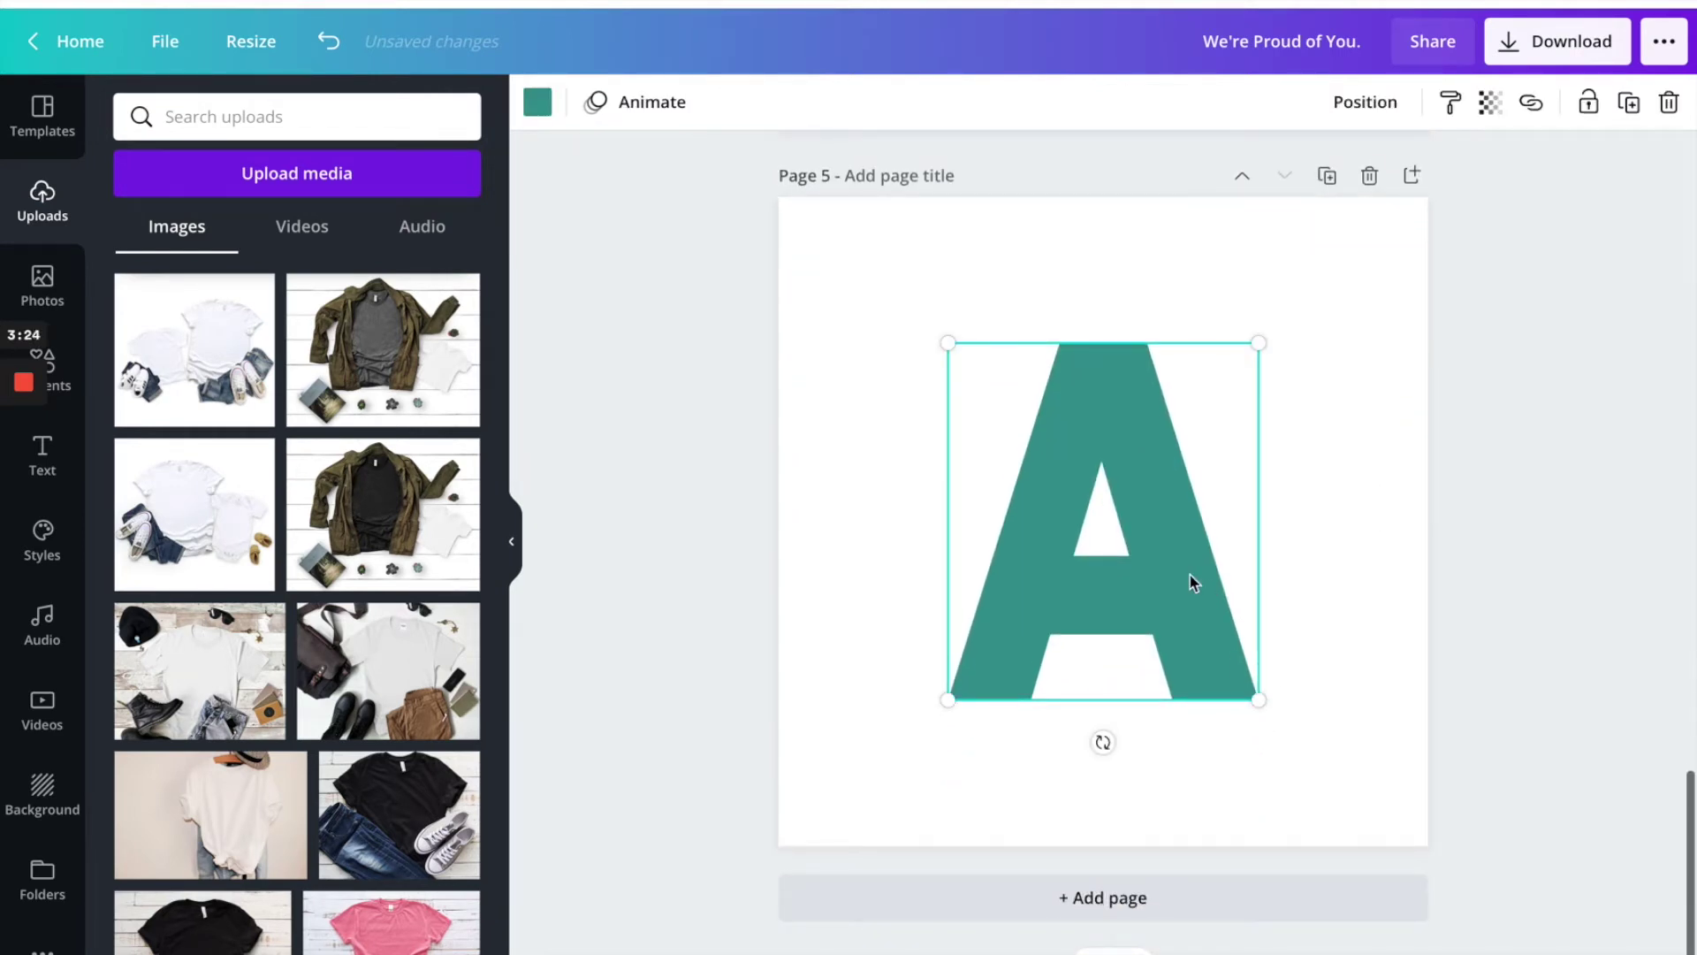
pyautogui.press('Delete')
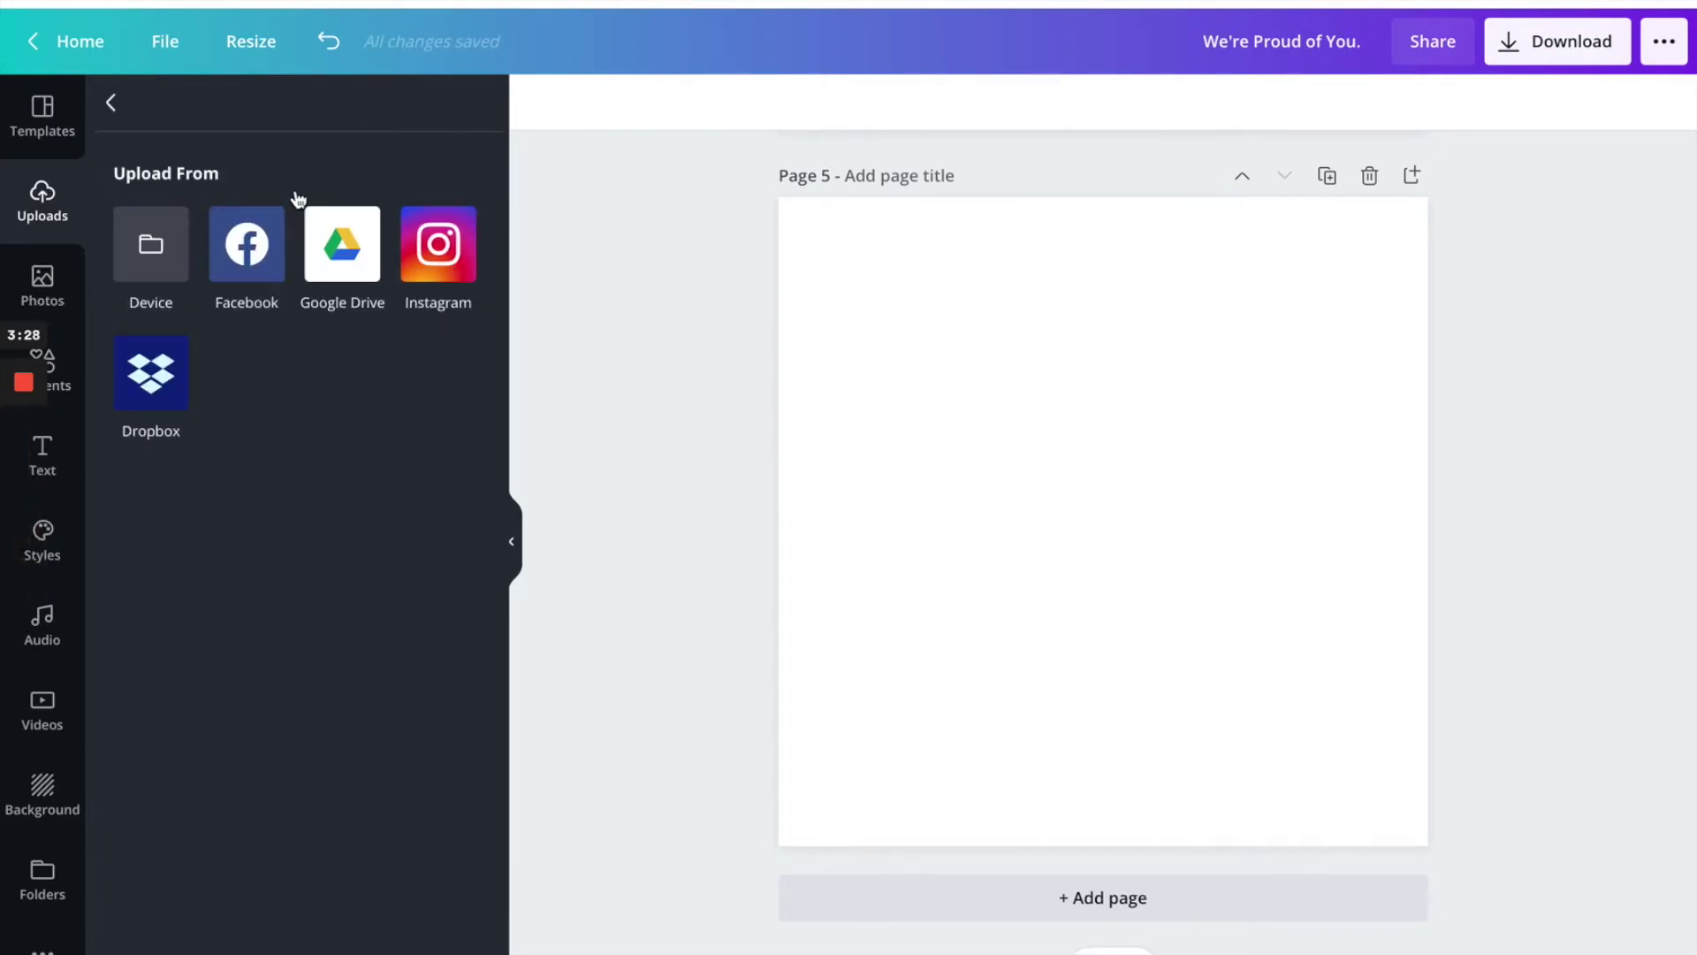
# Upload all six letter images, 5.png to 10.png, from the "We're Proud of You." folder in Downloads.
pyautogui.click(148, 258)
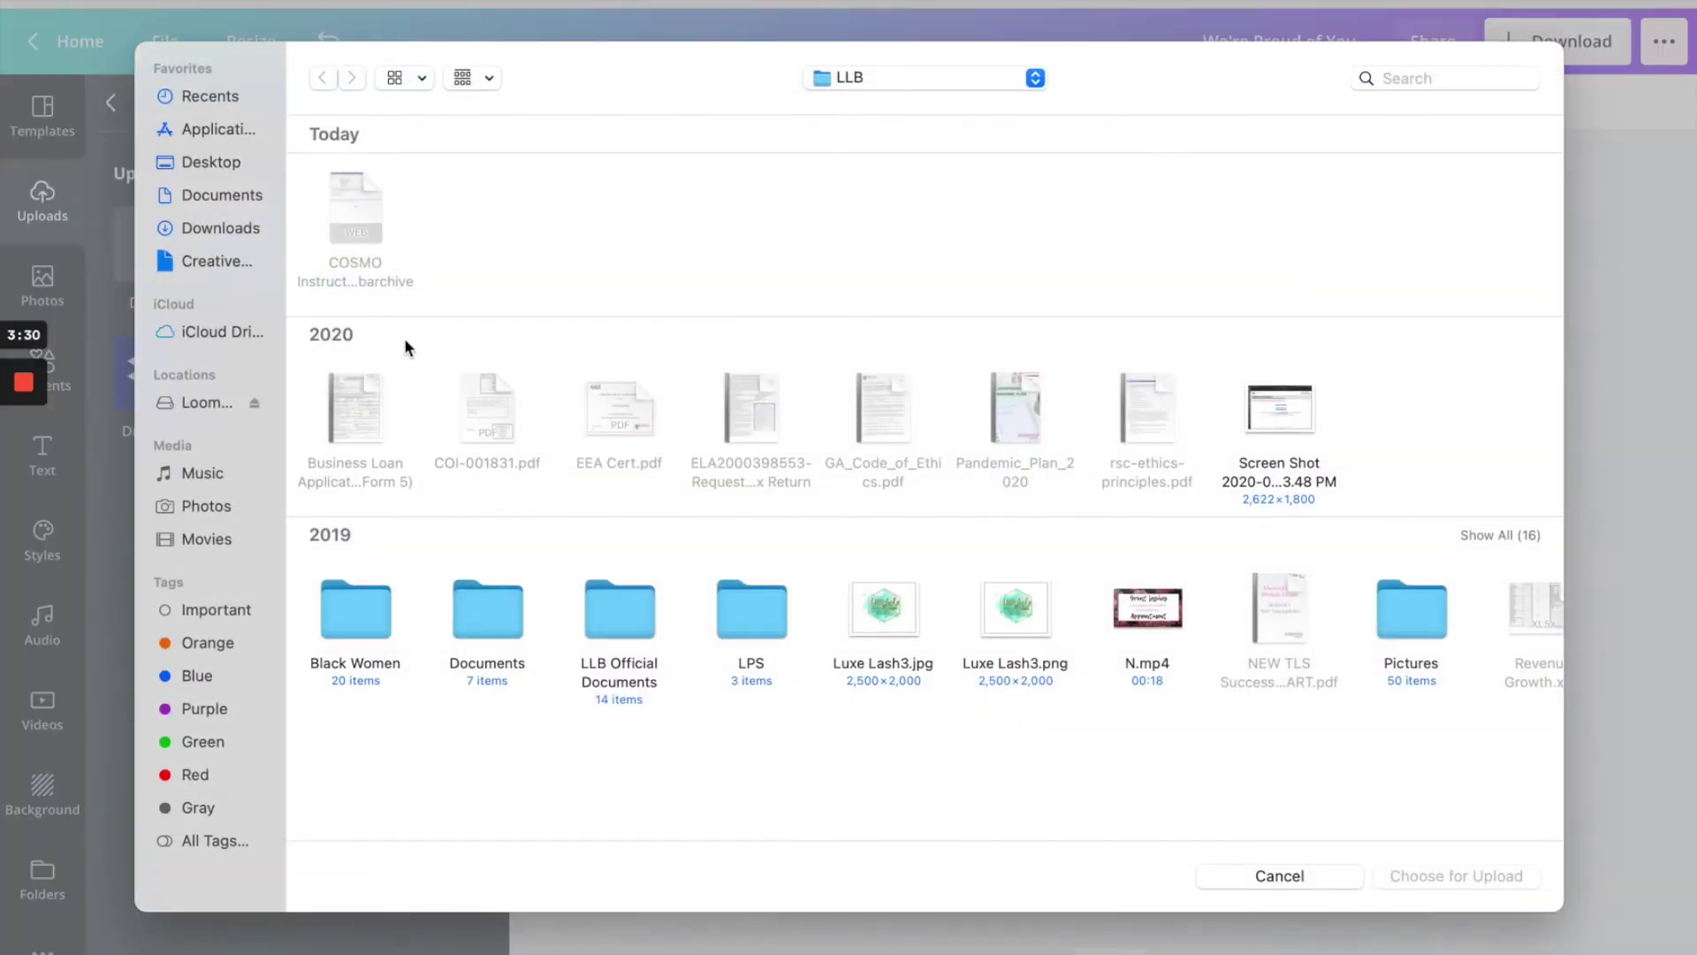
pyautogui.click(220, 228)
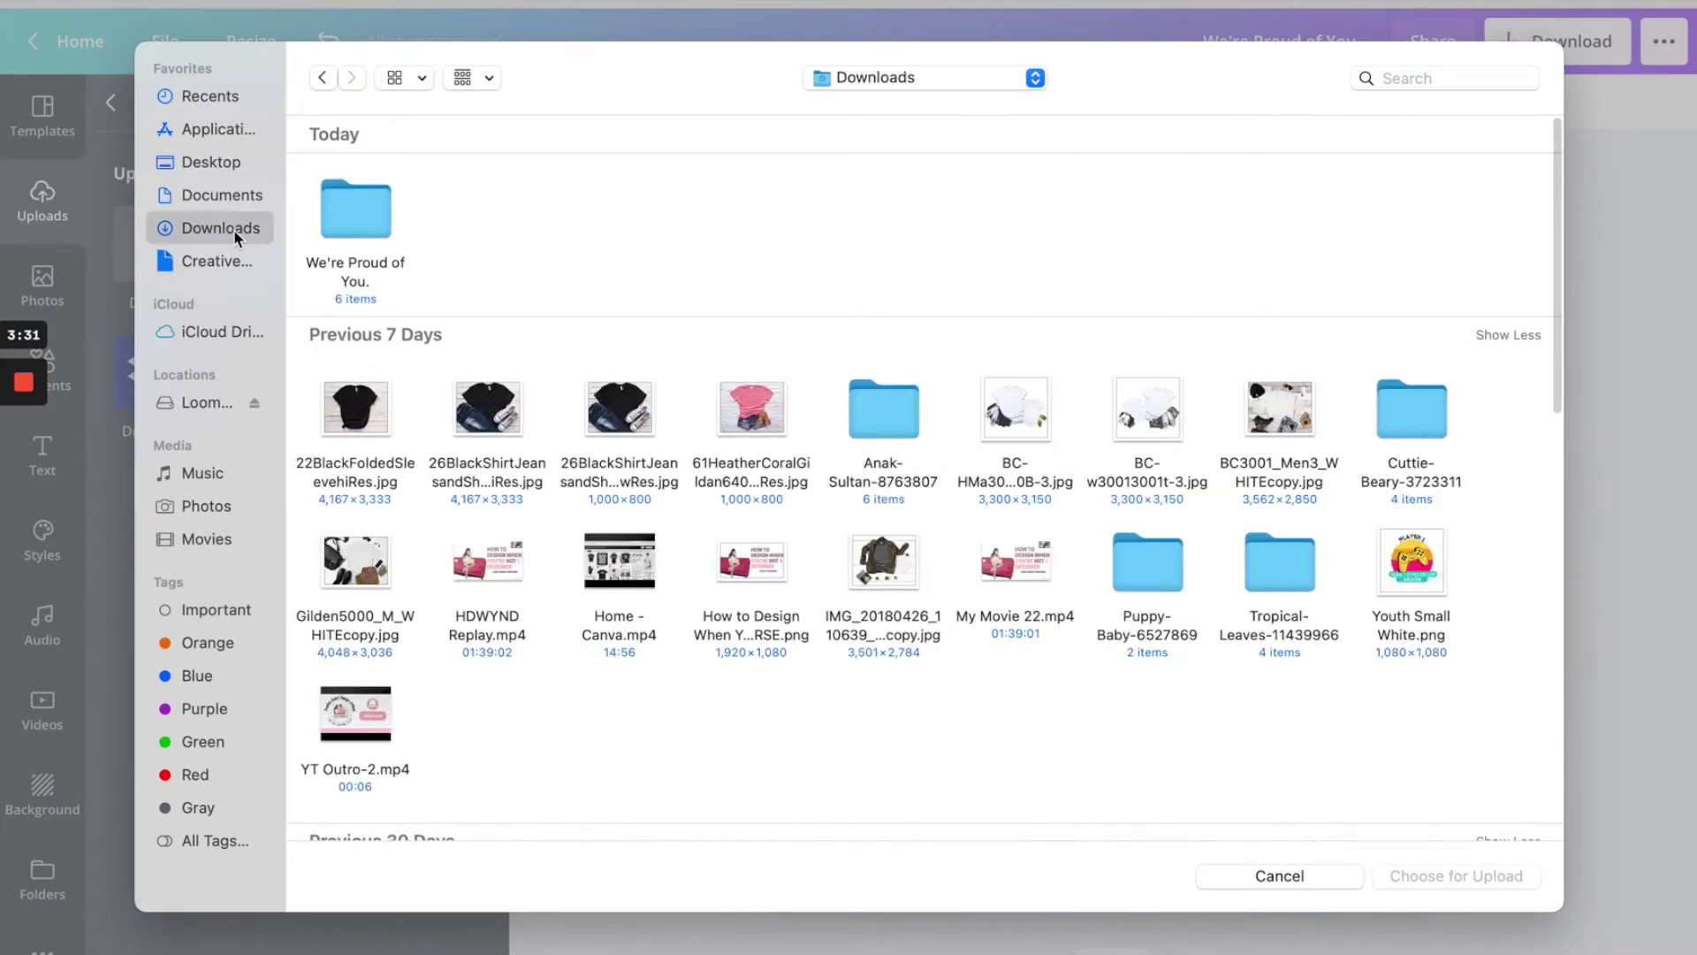
pyautogui.doubleClick(327, 213)
pyautogui.moveTo(1135, 218); pyautogui.dragTo(268, 193)
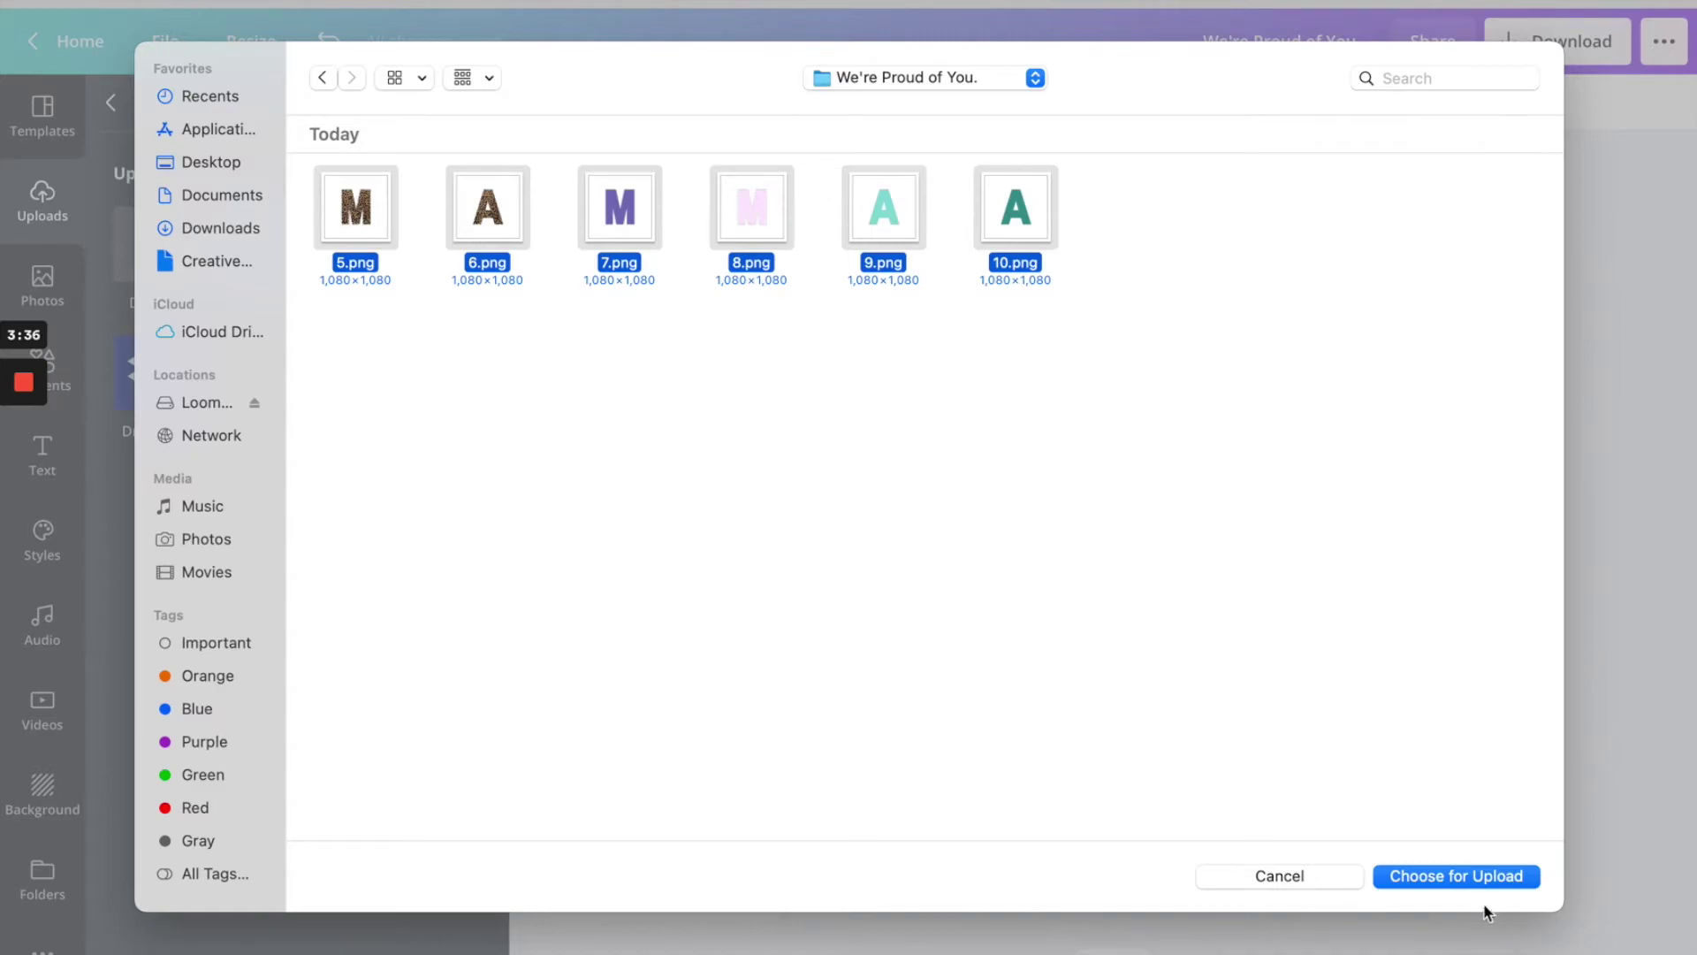
pyautogui.click(1476, 878)
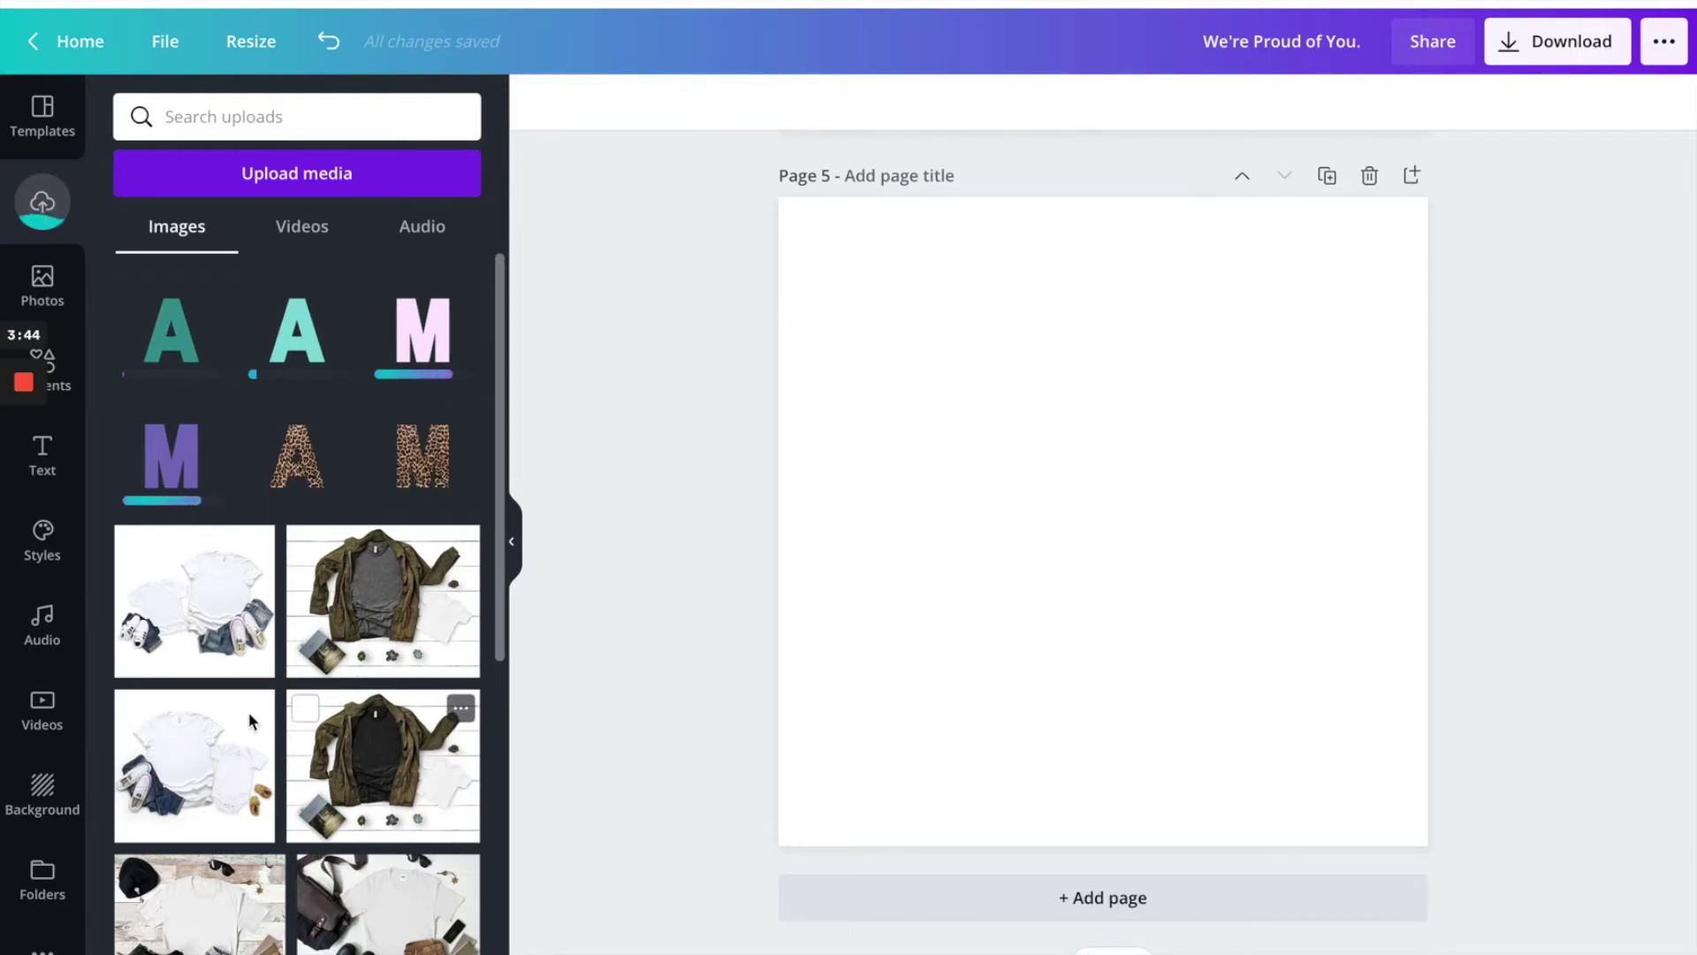
# Add the uploaded purple M to page 5, shrink it and place it near the page's left edge.
pyautogui.click(183, 459)
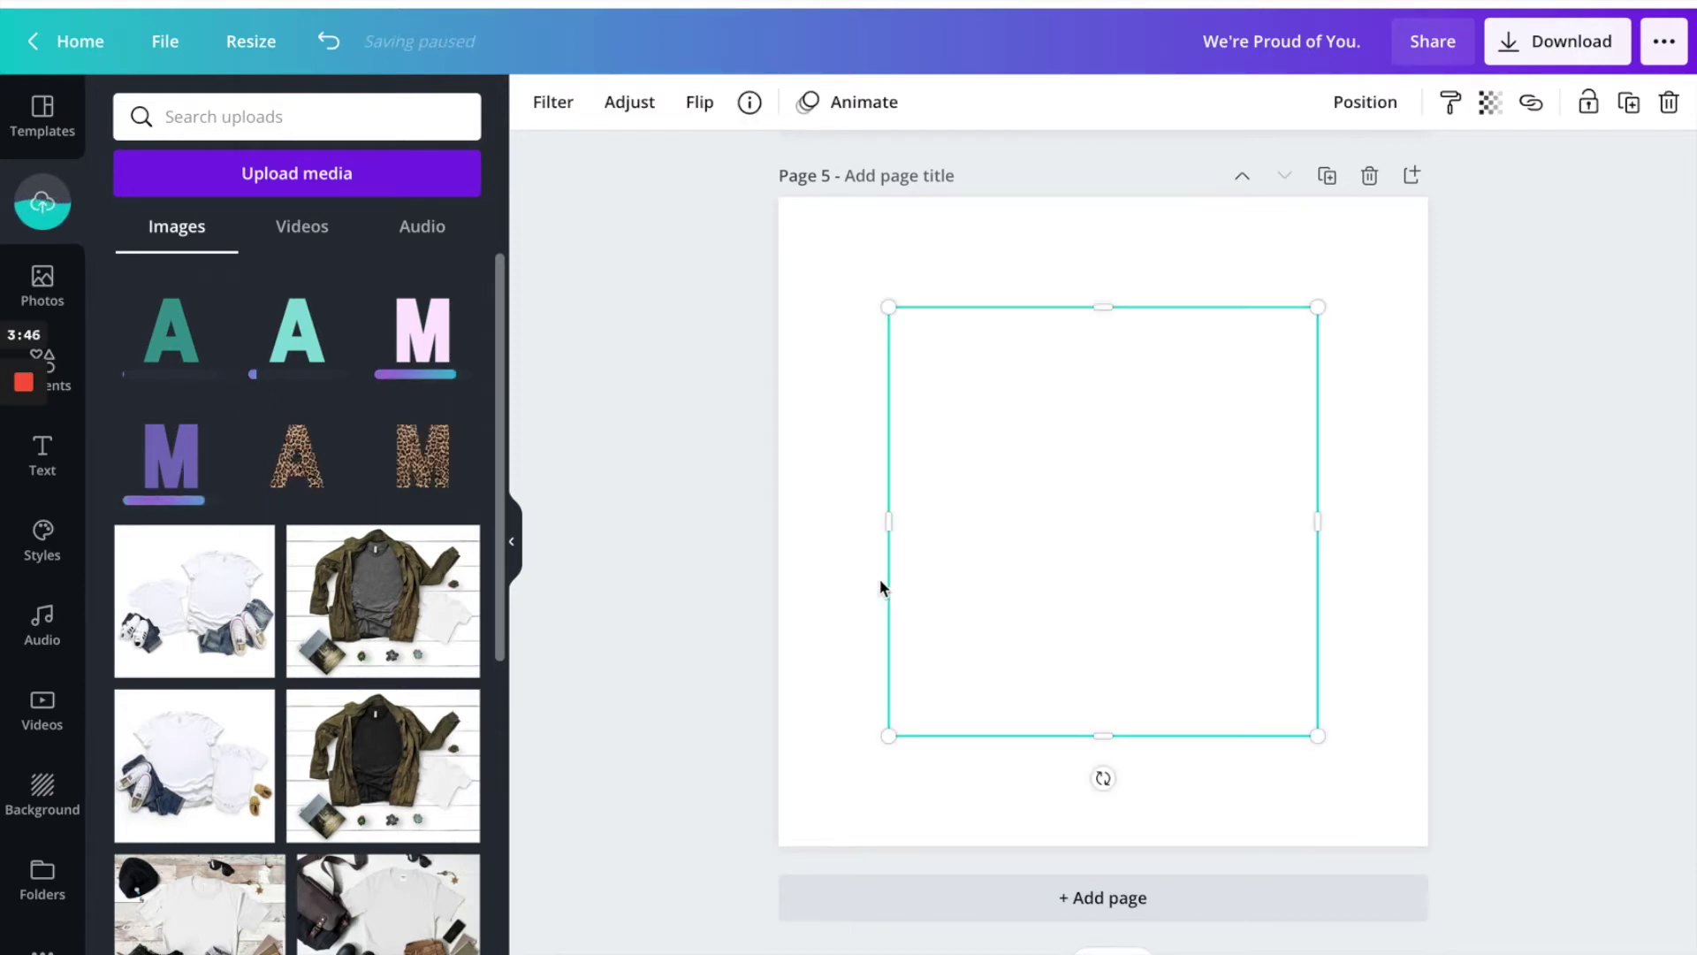
pyautogui.moveTo(1317, 736); pyautogui.dragTo(1043, 683)
pyautogui.moveTo(1055, 489); pyautogui.dragTo(887, 522)
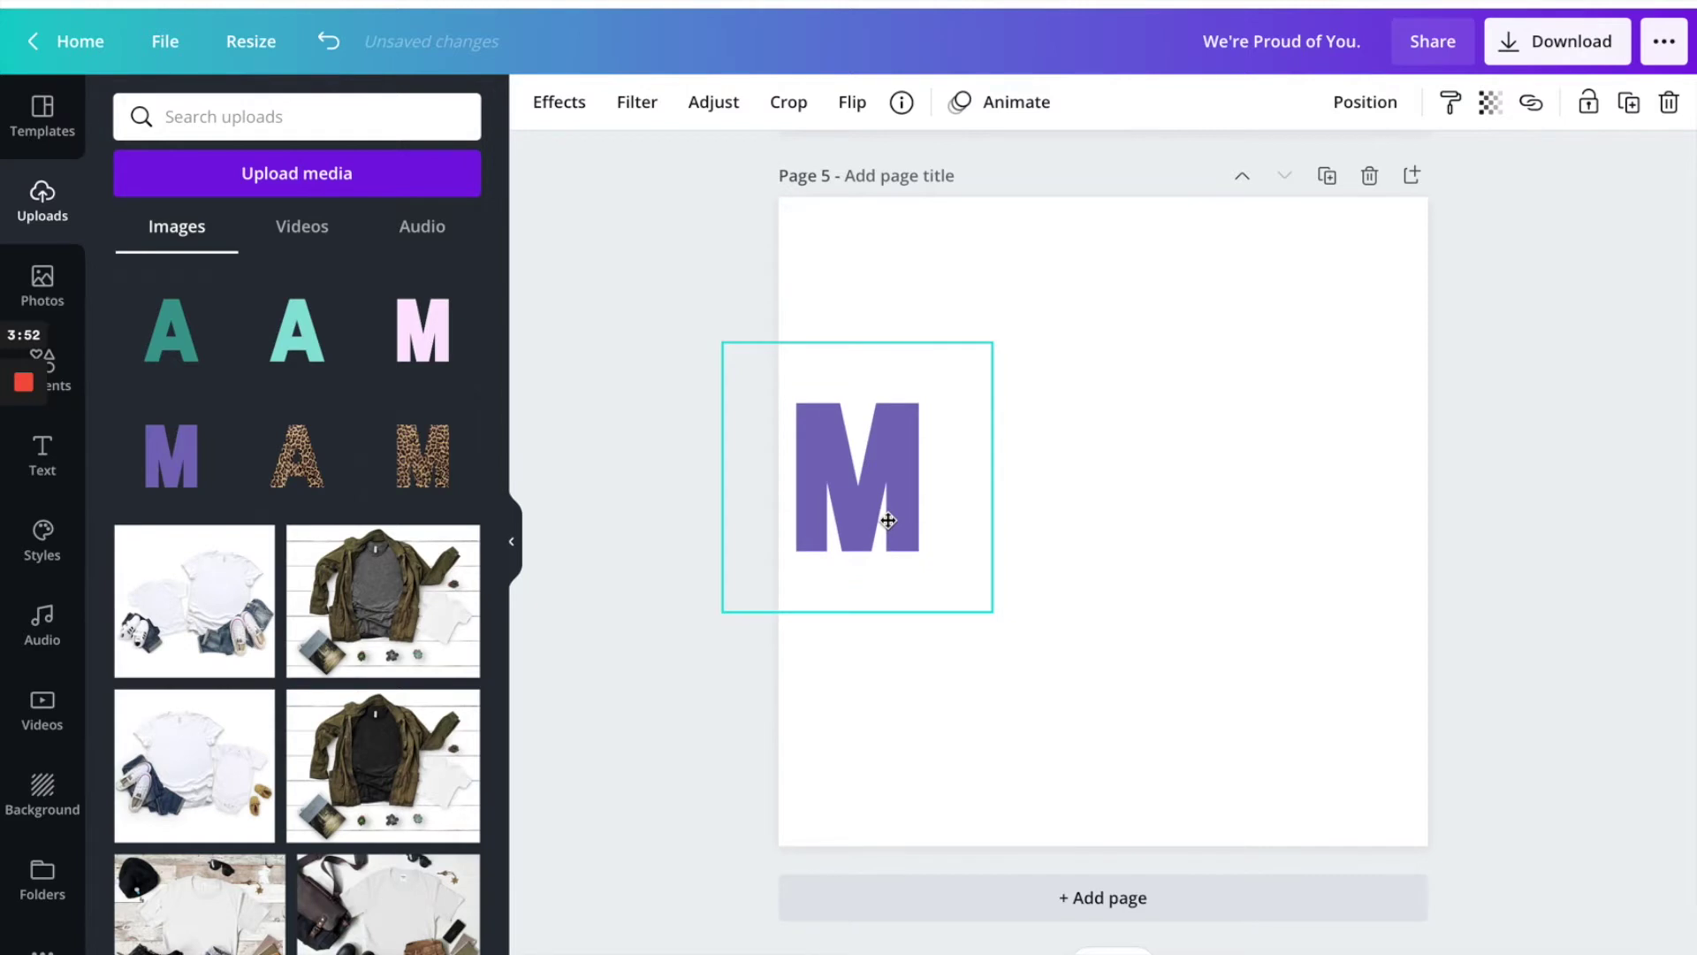
pyautogui.click(952, 719)
# Add the uploaded dark teal A, scale it to the purple M's height and align it directly right of the M.
pyautogui.click(171, 329)
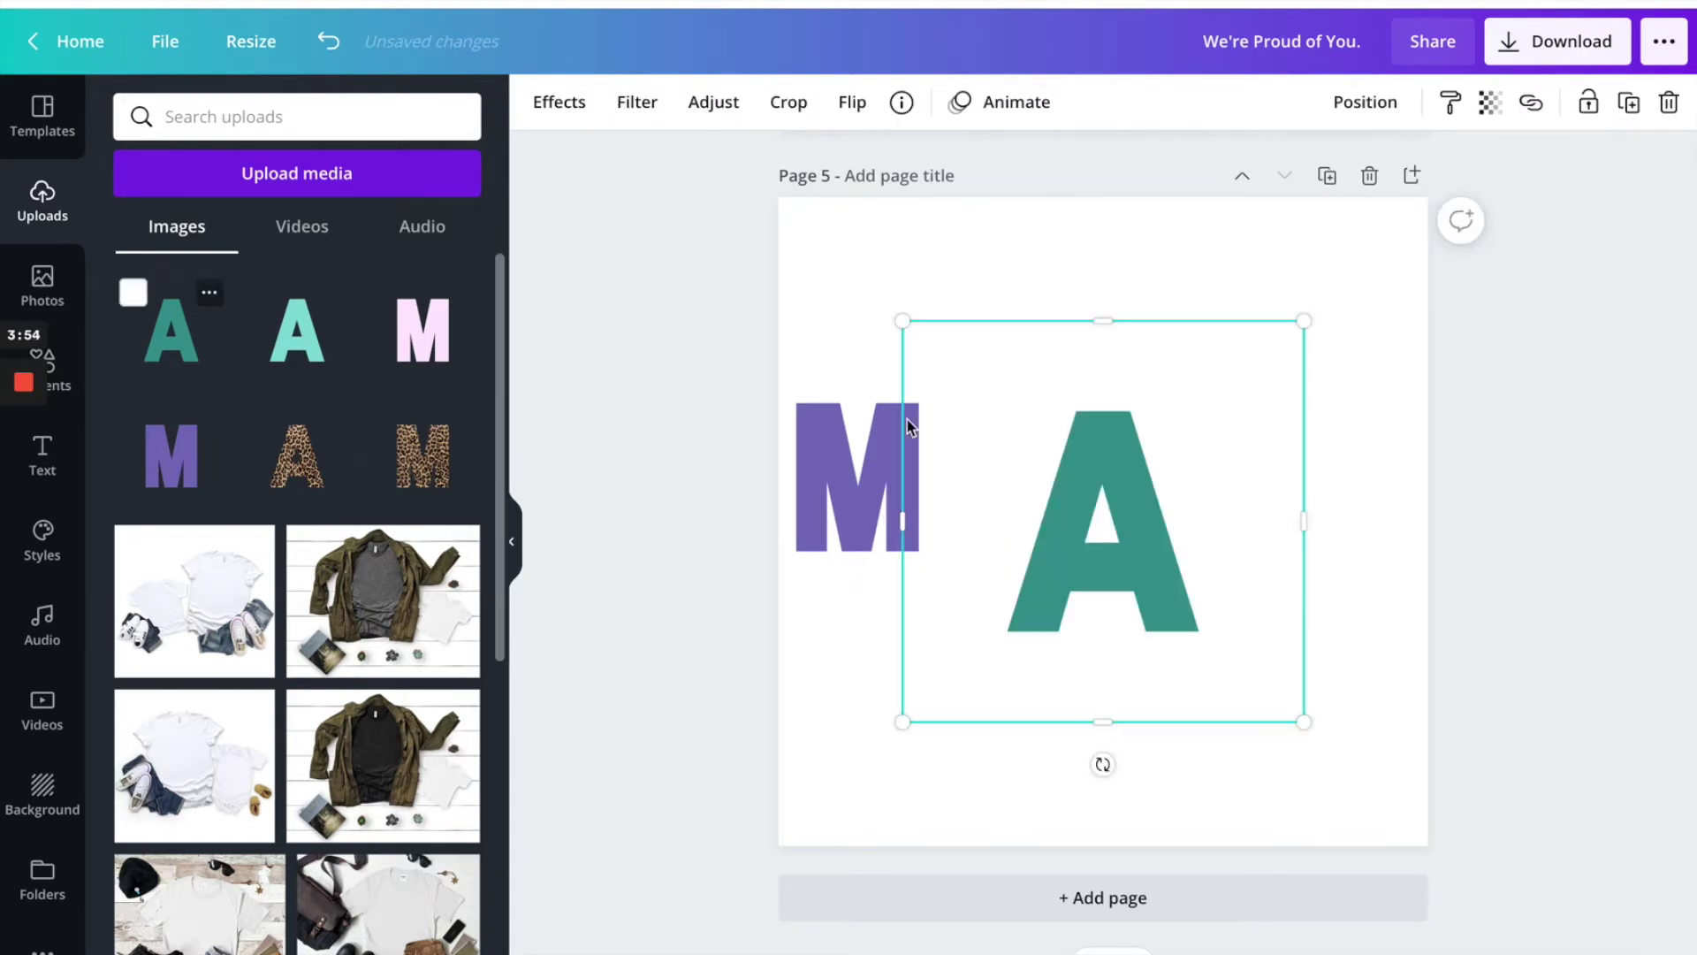
pyautogui.moveTo(1309, 730); pyautogui.dragTo(1202, 659)
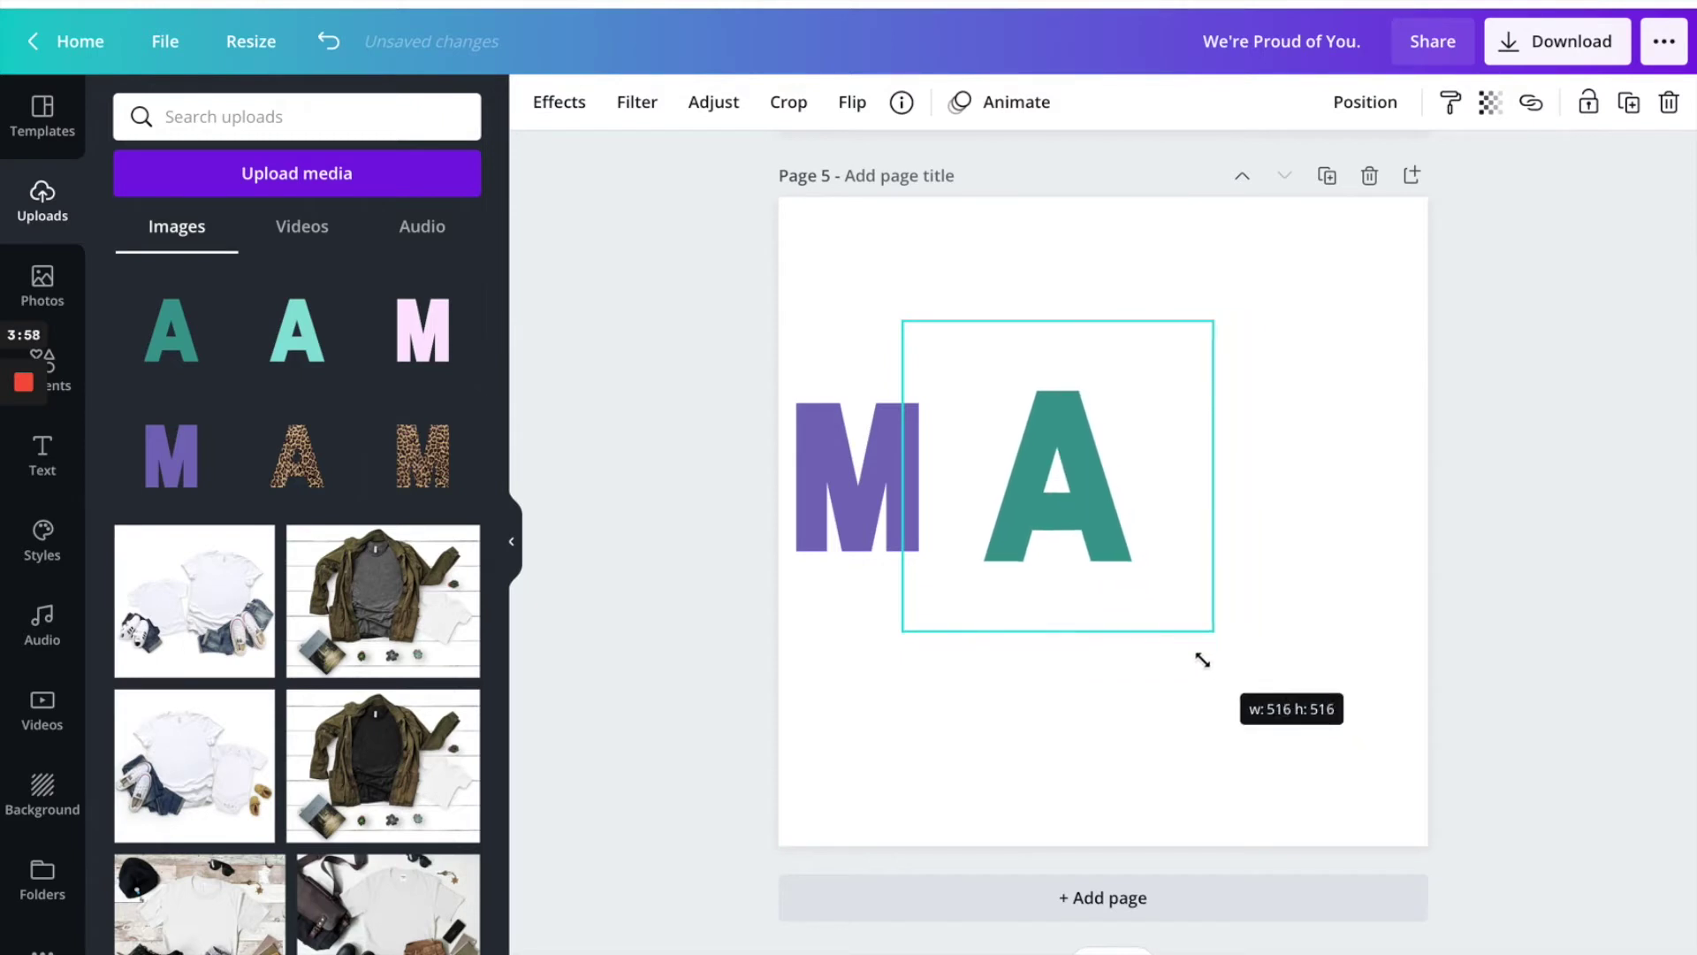
pyautogui.moveTo(1133, 552); pyautogui.dragTo(1074, 540)
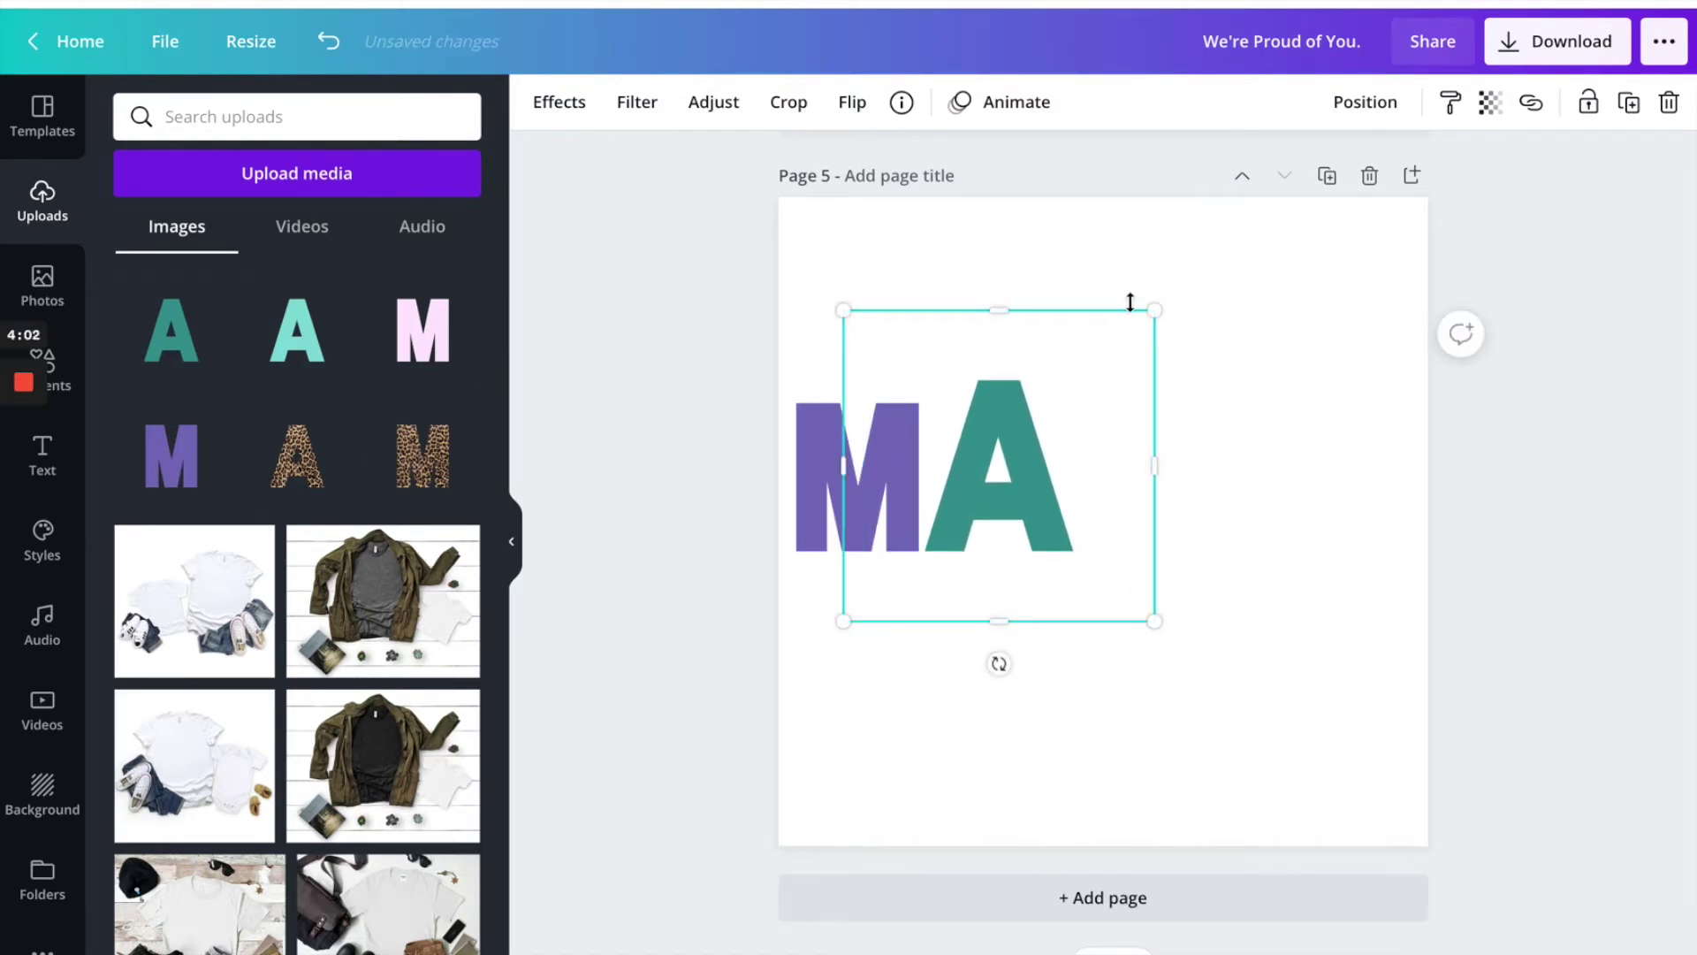
pyautogui.moveTo(848, 311); pyautogui.dragTo(881, 346)
pyautogui.moveTo(989, 442); pyautogui.dragTo(972, 440)
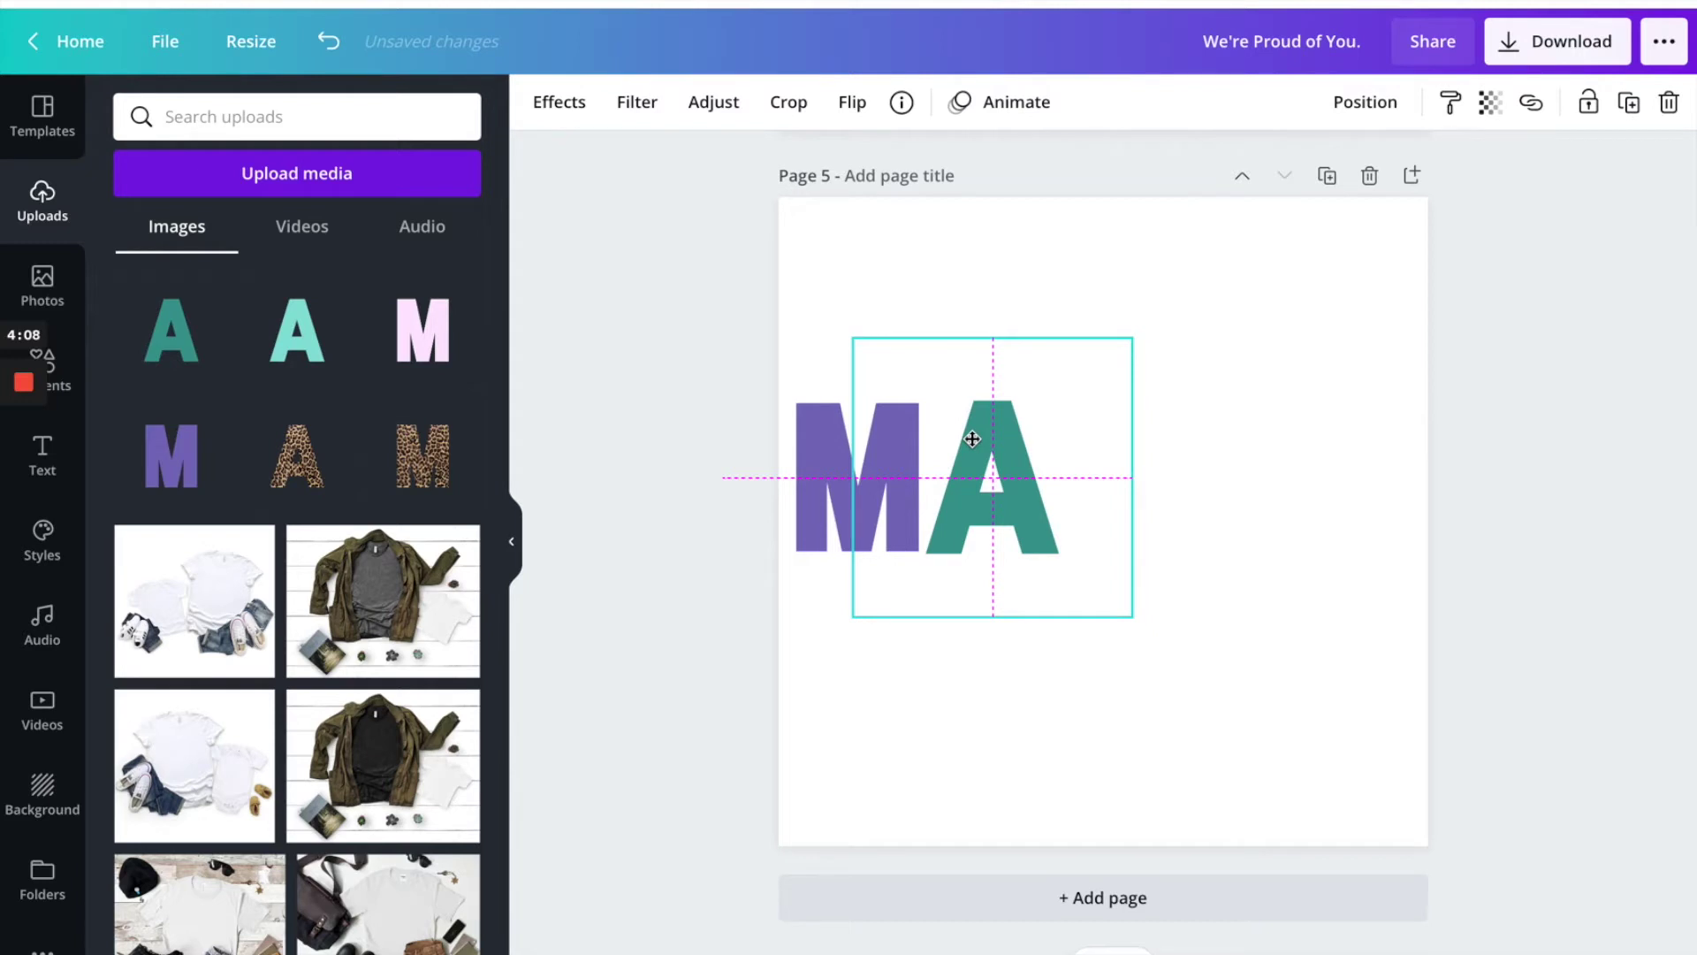
pyautogui.moveTo(972, 439); pyautogui.dragTo(972, 439)
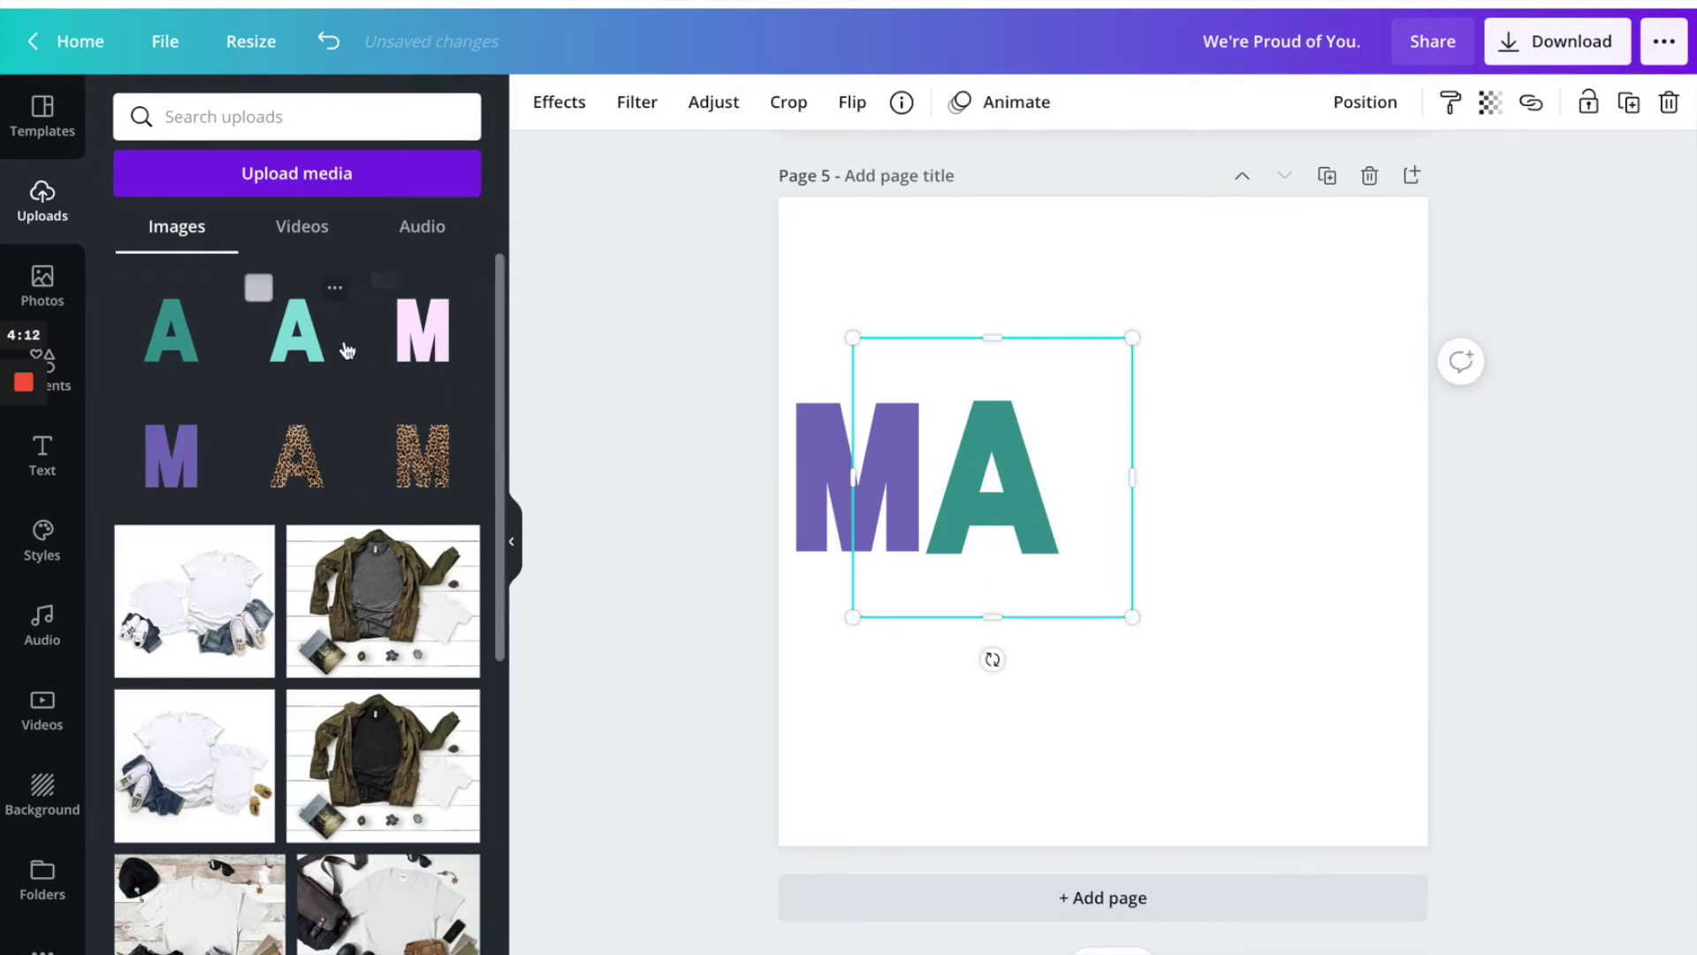
# Add the uploaded pale pink M, scale it to match the purple M and place it right of the dark teal A.
pyautogui.click(423, 331)
pyautogui.moveTo(1112, 501); pyautogui.dragTo(1170, 434)
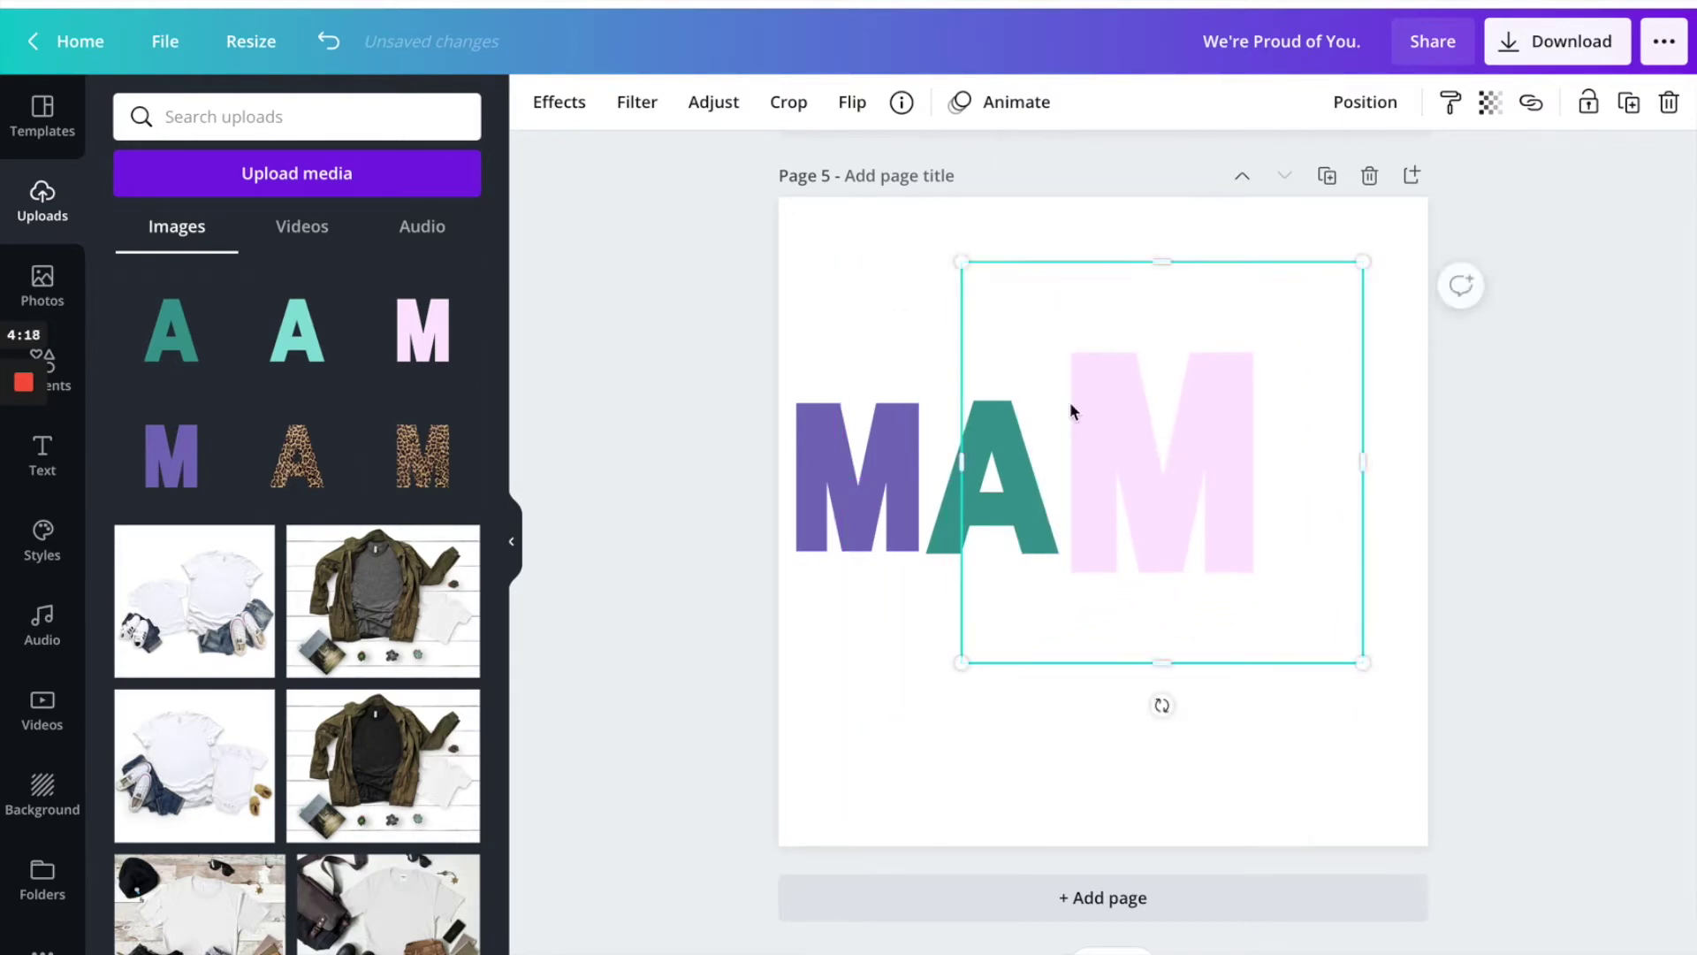
pyautogui.moveTo(963, 264); pyautogui.dragTo(1064, 370)
pyautogui.moveTo(1186, 511); pyautogui.dragTo(852, 494)
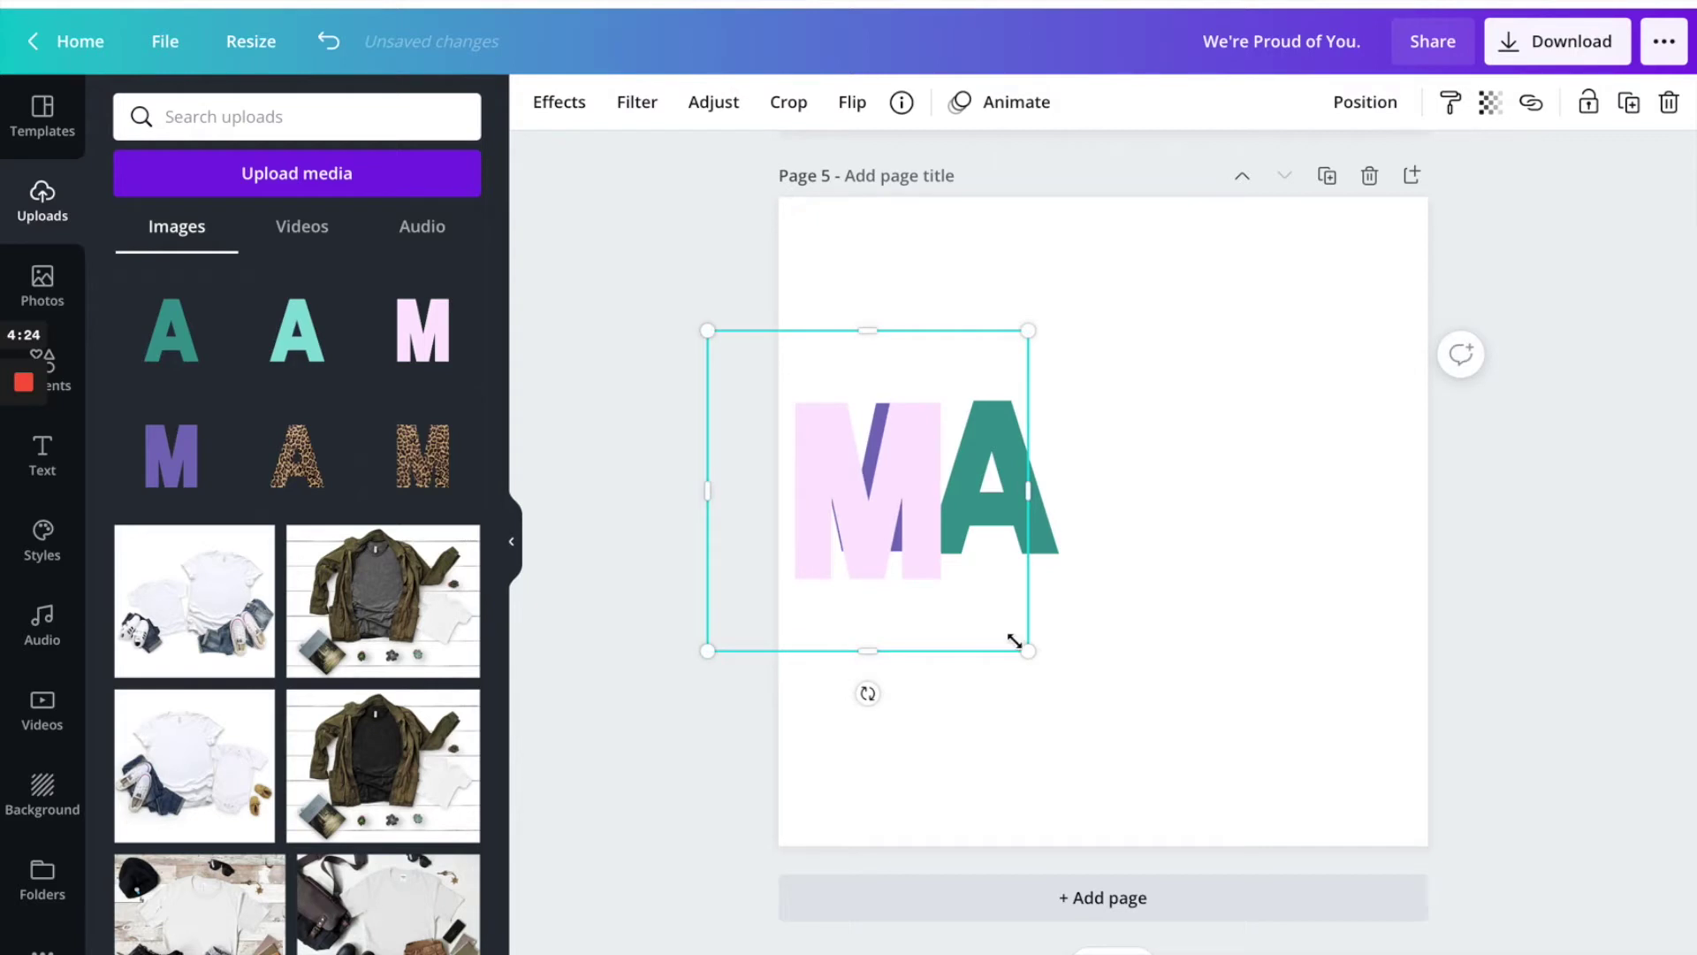
pyautogui.moveTo(1002, 635)
pyautogui.mouseDown()
pyautogui.moveTo(981, 621)
pyautogui.moveTo(997, 628)
pyautogui.mouseUp()
pyautogui.moveTo(888, 522); pyautogui.dragTo(896, 526)
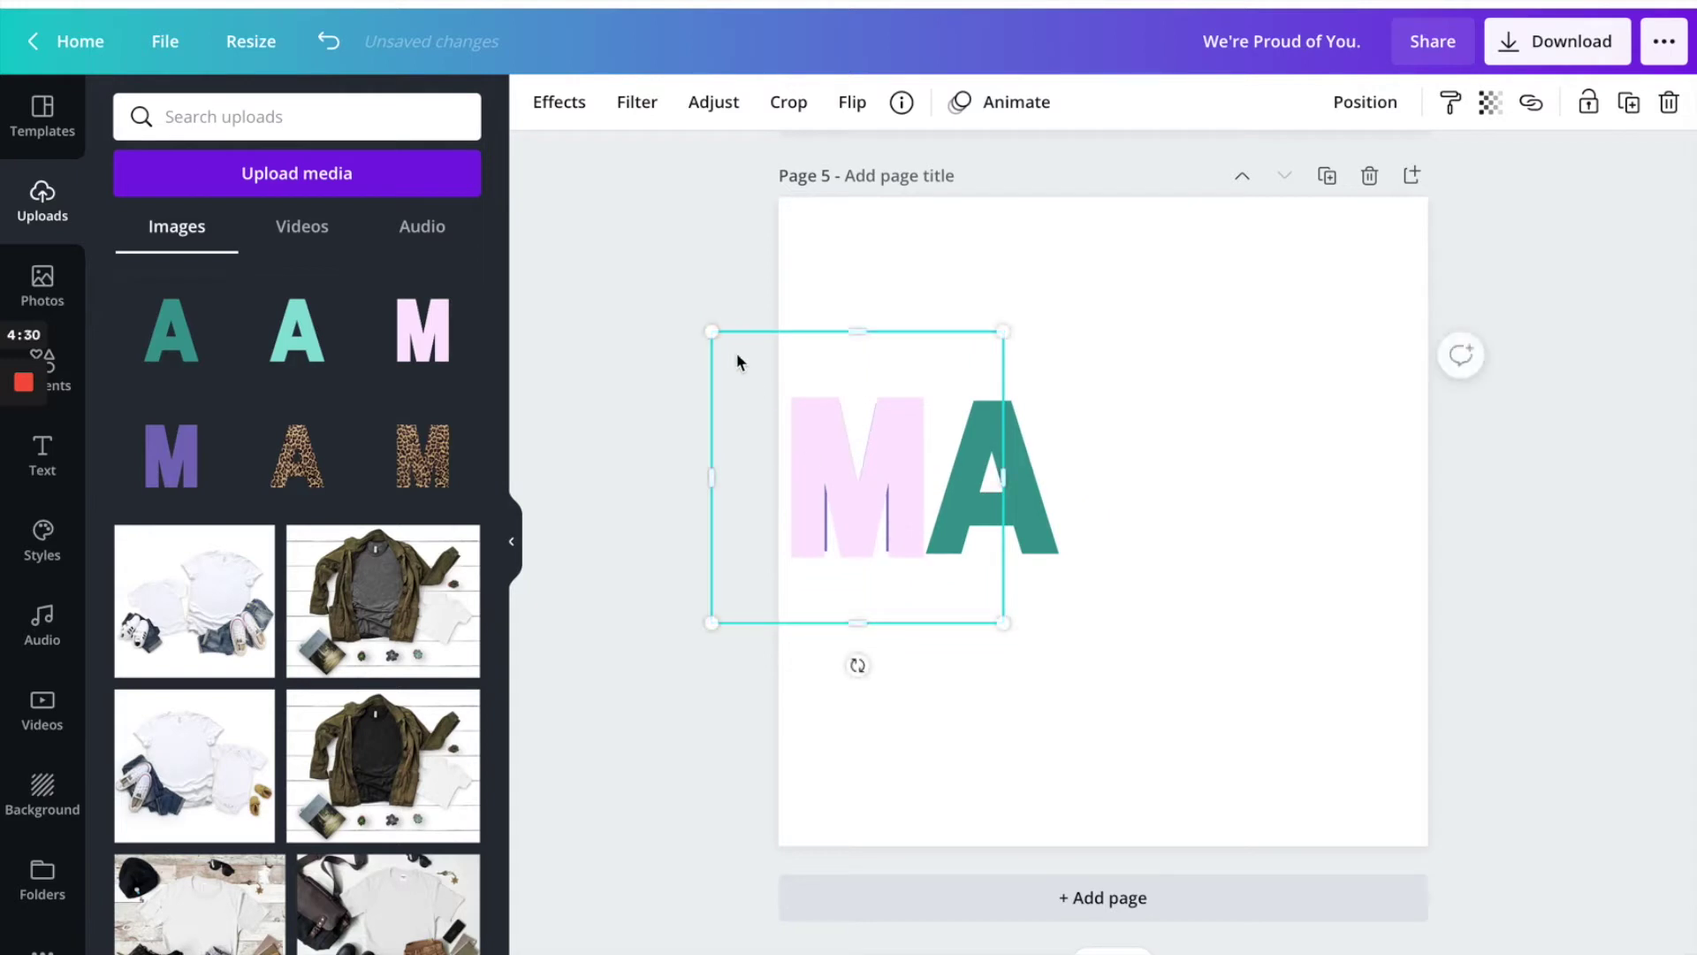
pyautogui.moveTo(723, 344); pyautogui.dragTo(725, 350)
pyautogui.moveTo(913, 467); pyautogui.dragTo(1175, 452)
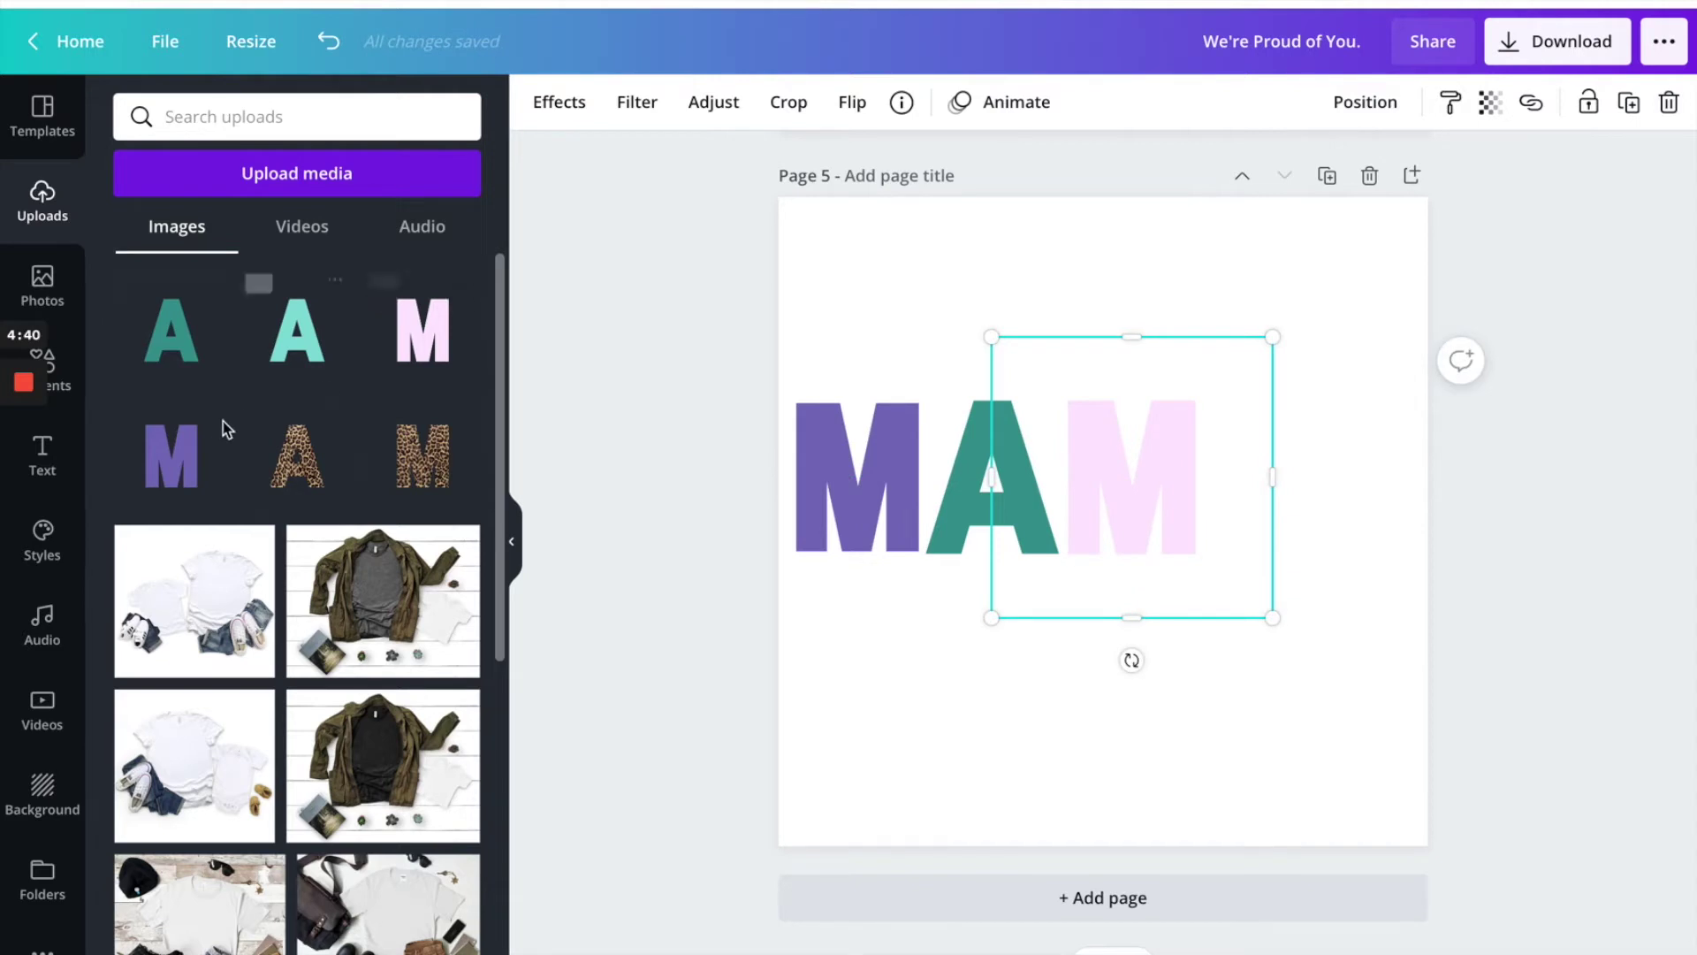
# Add the uploaded mint A, scale it to match the dark teal A and place it directly right of the pale pink M.
pyautogui.click(297, 331)
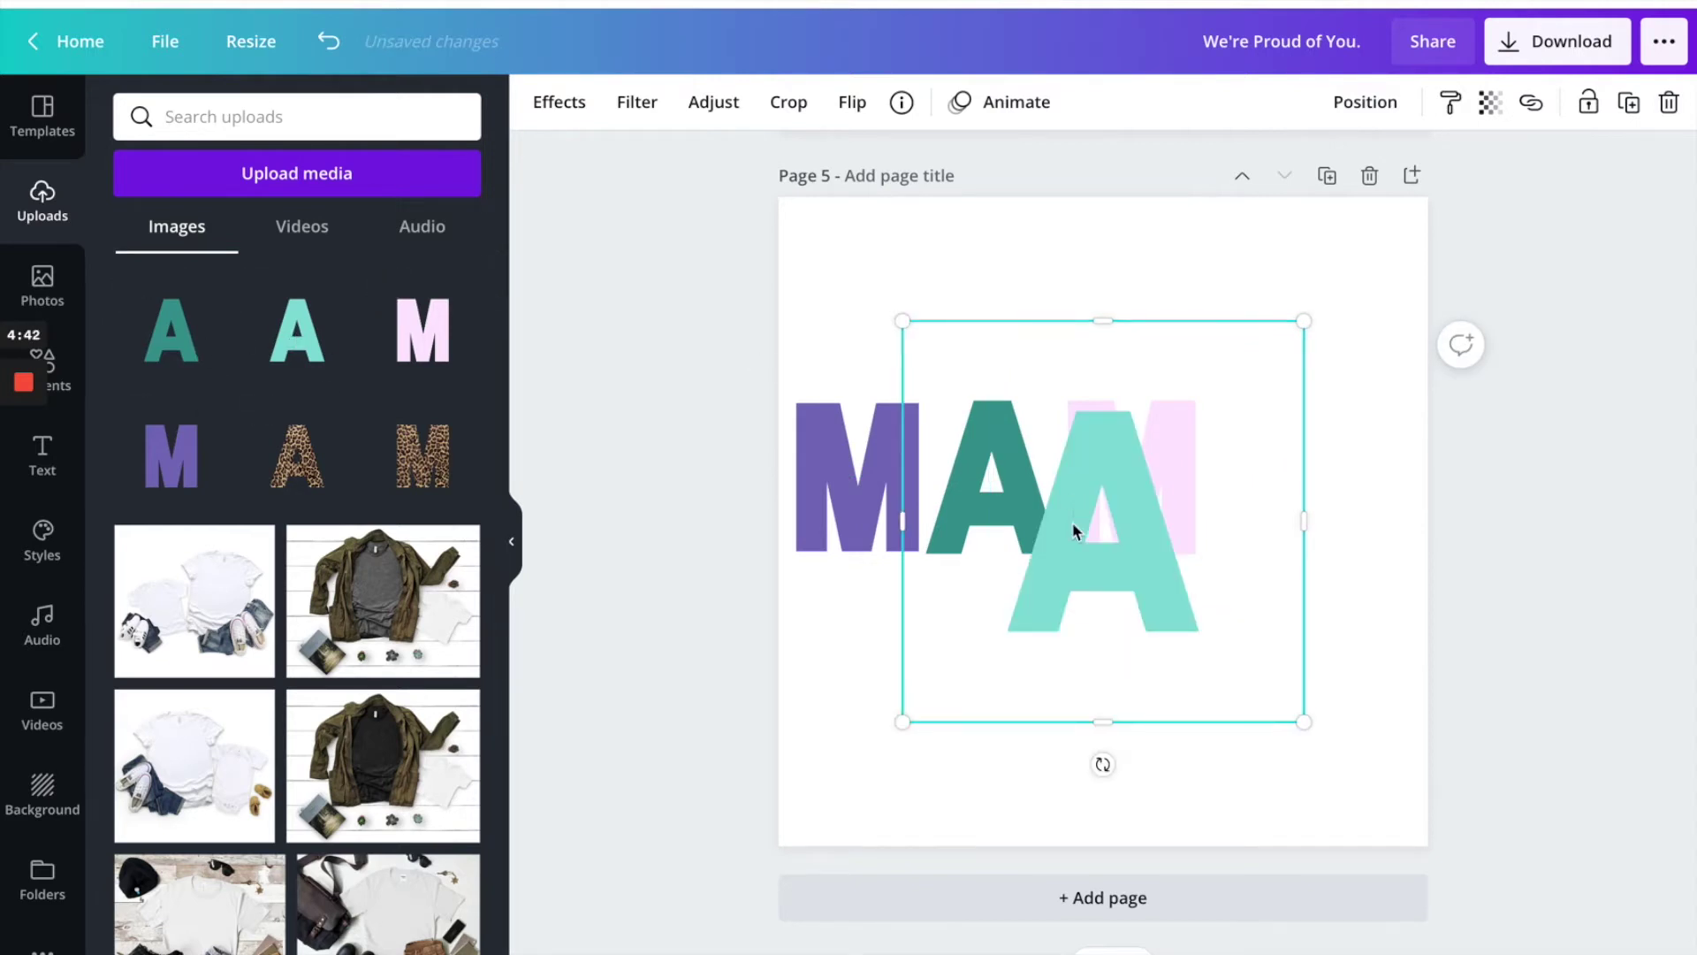
pyautogui.moveTo(1072, 578); pyautogui.dragTo(977, 555)
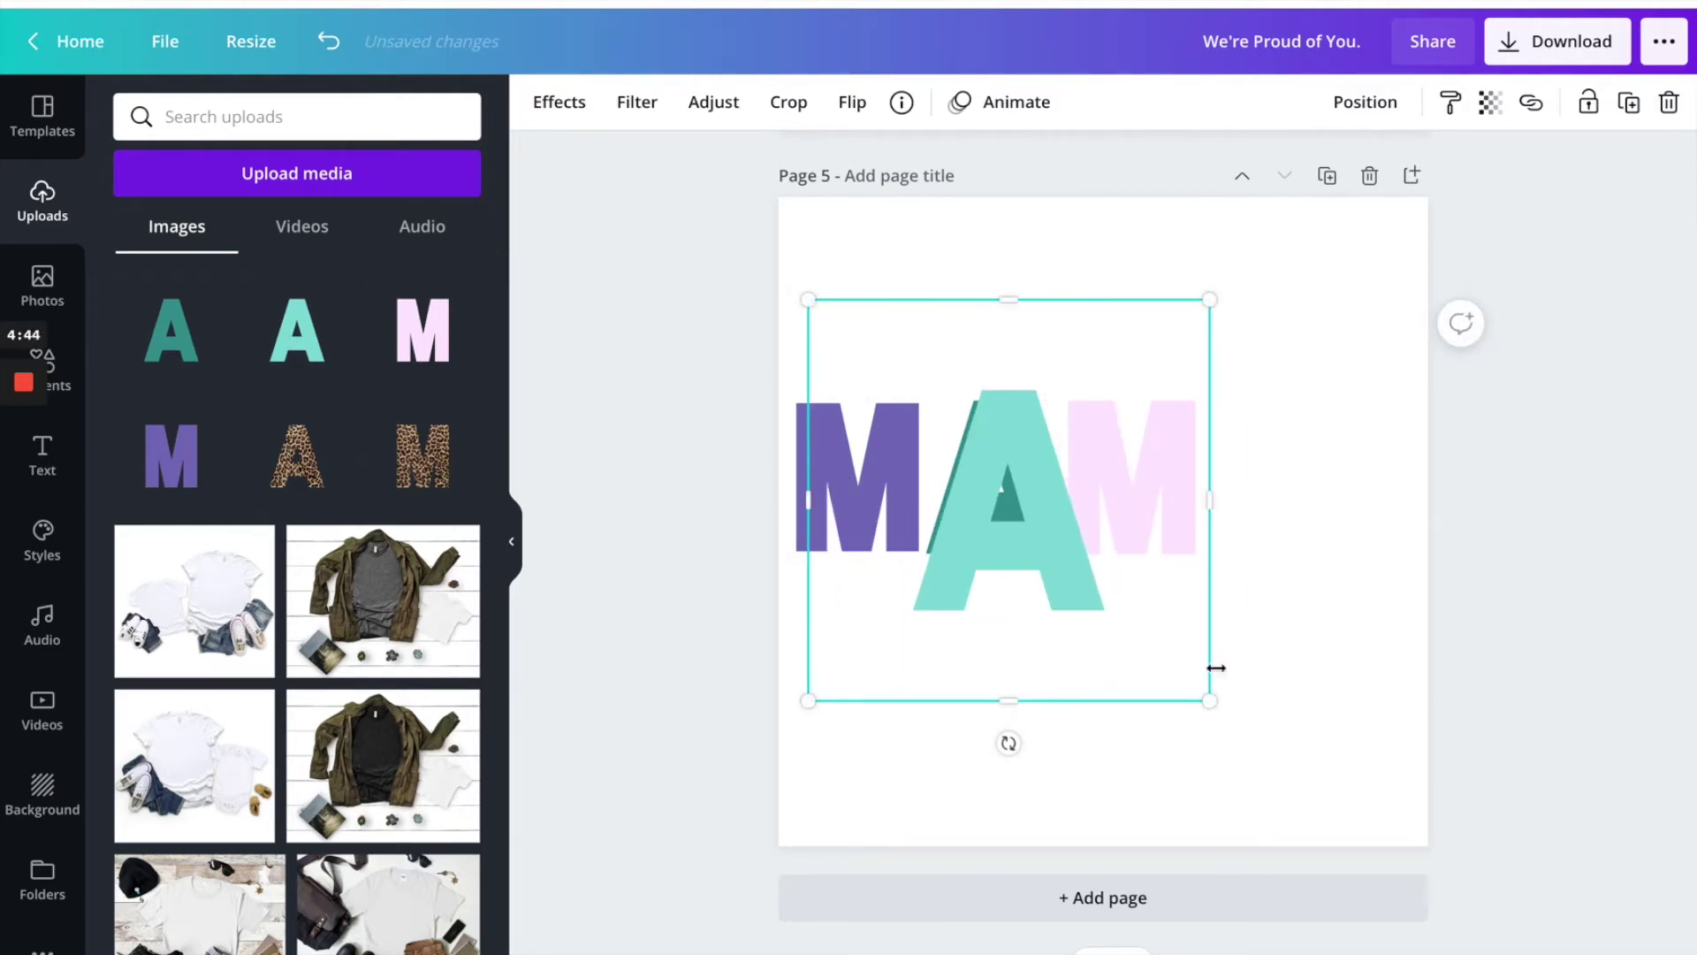
pyautogui.moveTo(1070, 641); pyautogui.dragTo(1023, 606)
pyautogui.click(1042, 606)
pyautogui.click(930, 463)
pyautogui.click(1068, 578)
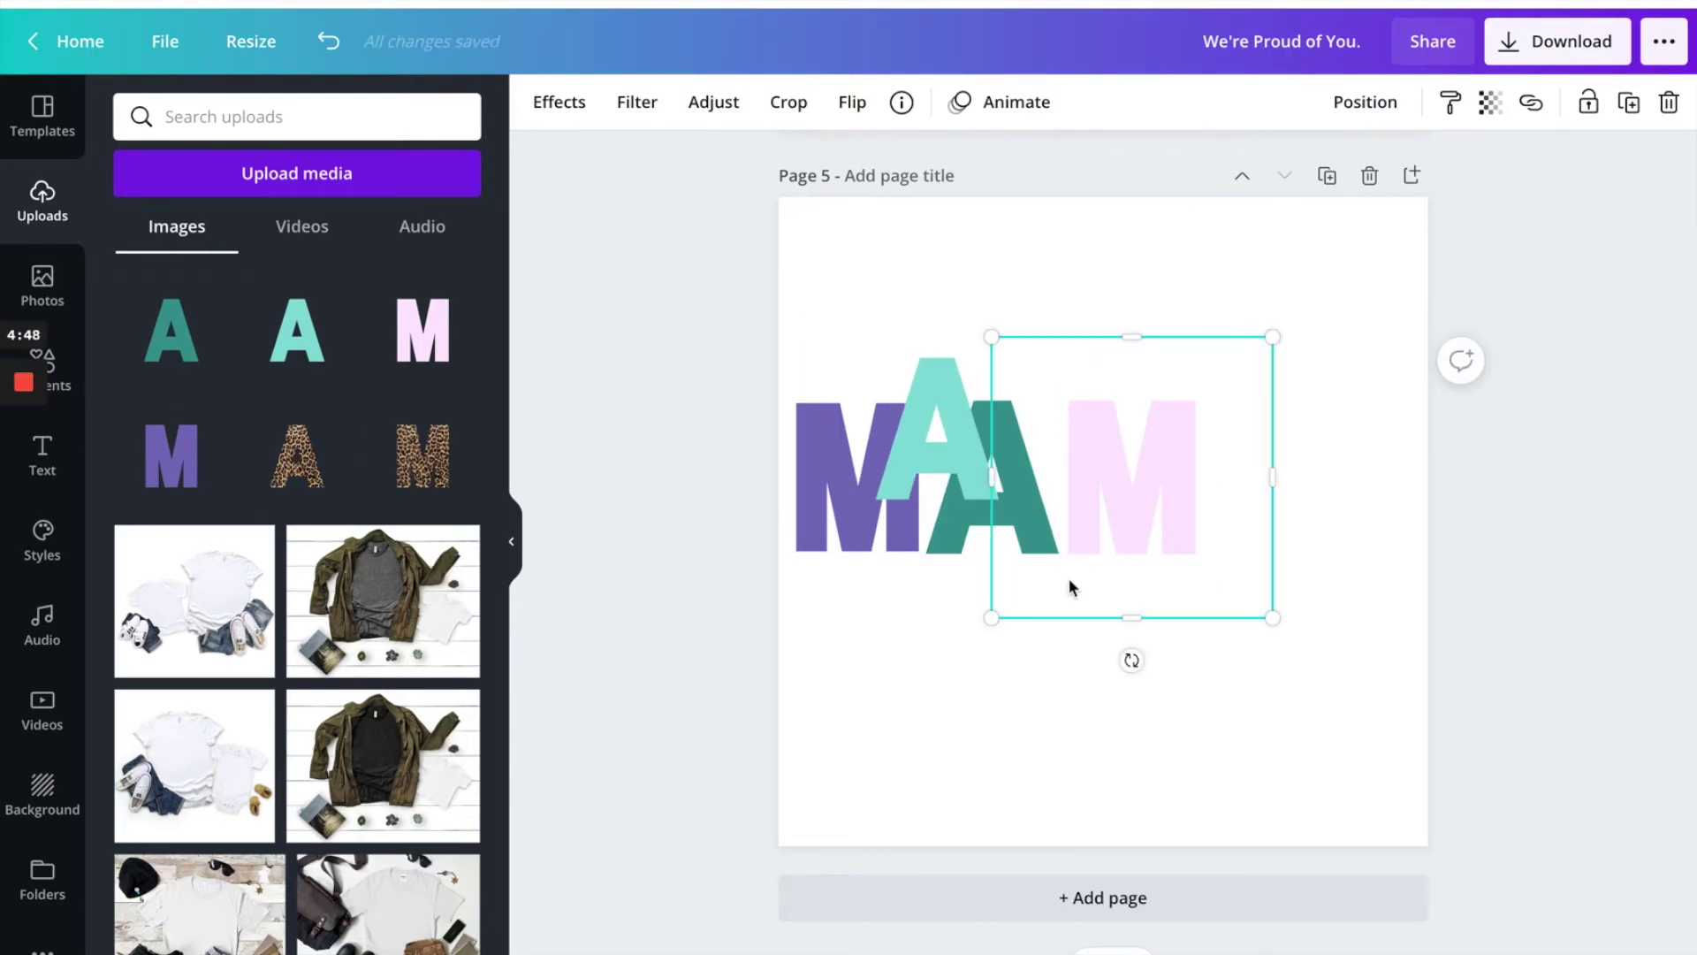
pyautogui.click(941, 417)
pyautogui.moveTo(1069, 560); pyautogui.dragTo(1094, 568)
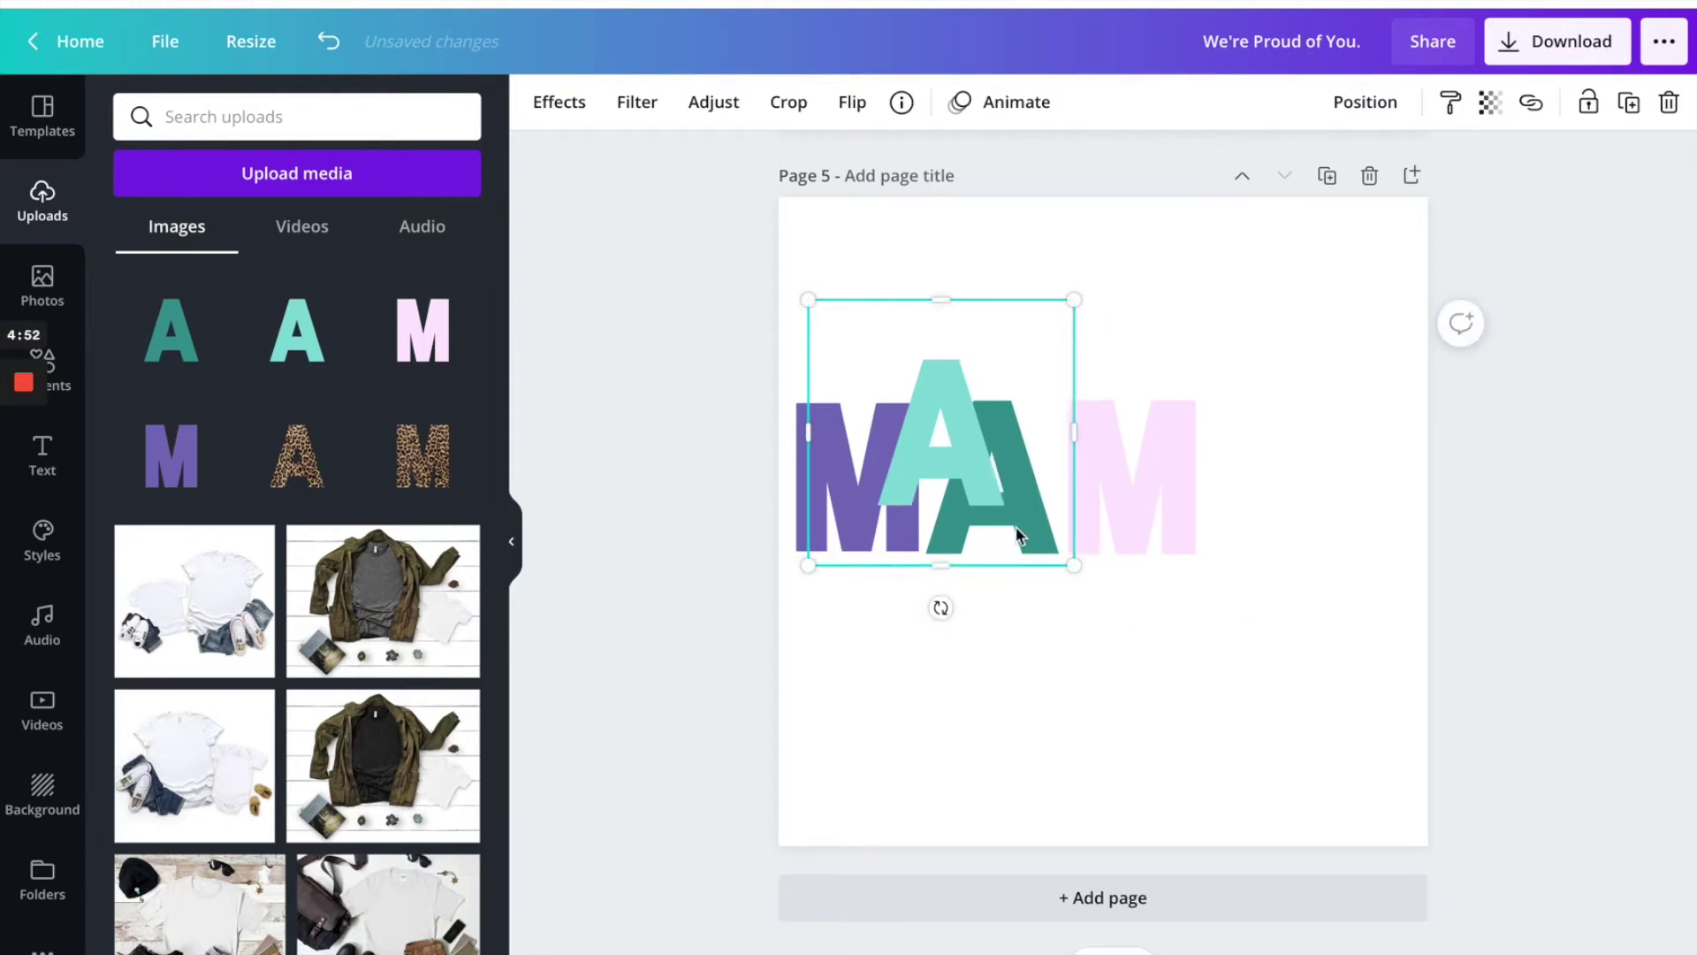
pyautogui.moveTo(962, 465); pyautogui.dragTo(1018, 507)
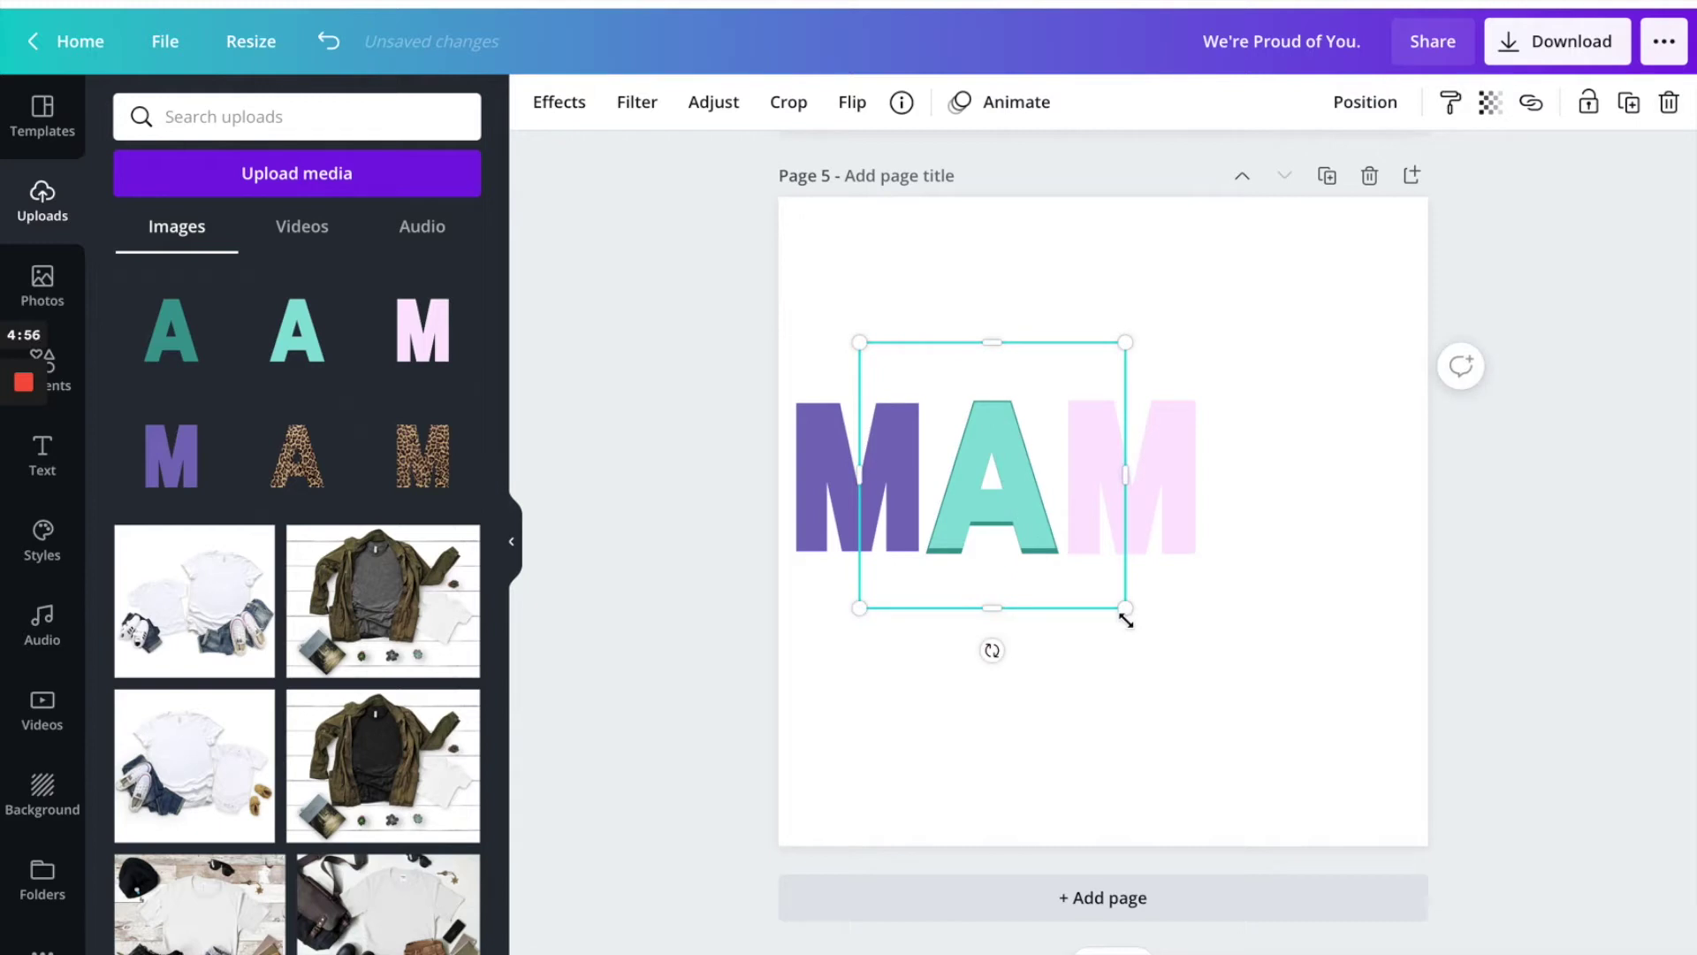
pyautogui.moveTo(1135, 619); pyautogui.dragTo(1142, 624)
pyautogui.moveTo(1050, 513); pyautogui.dragTo(1328, 514)
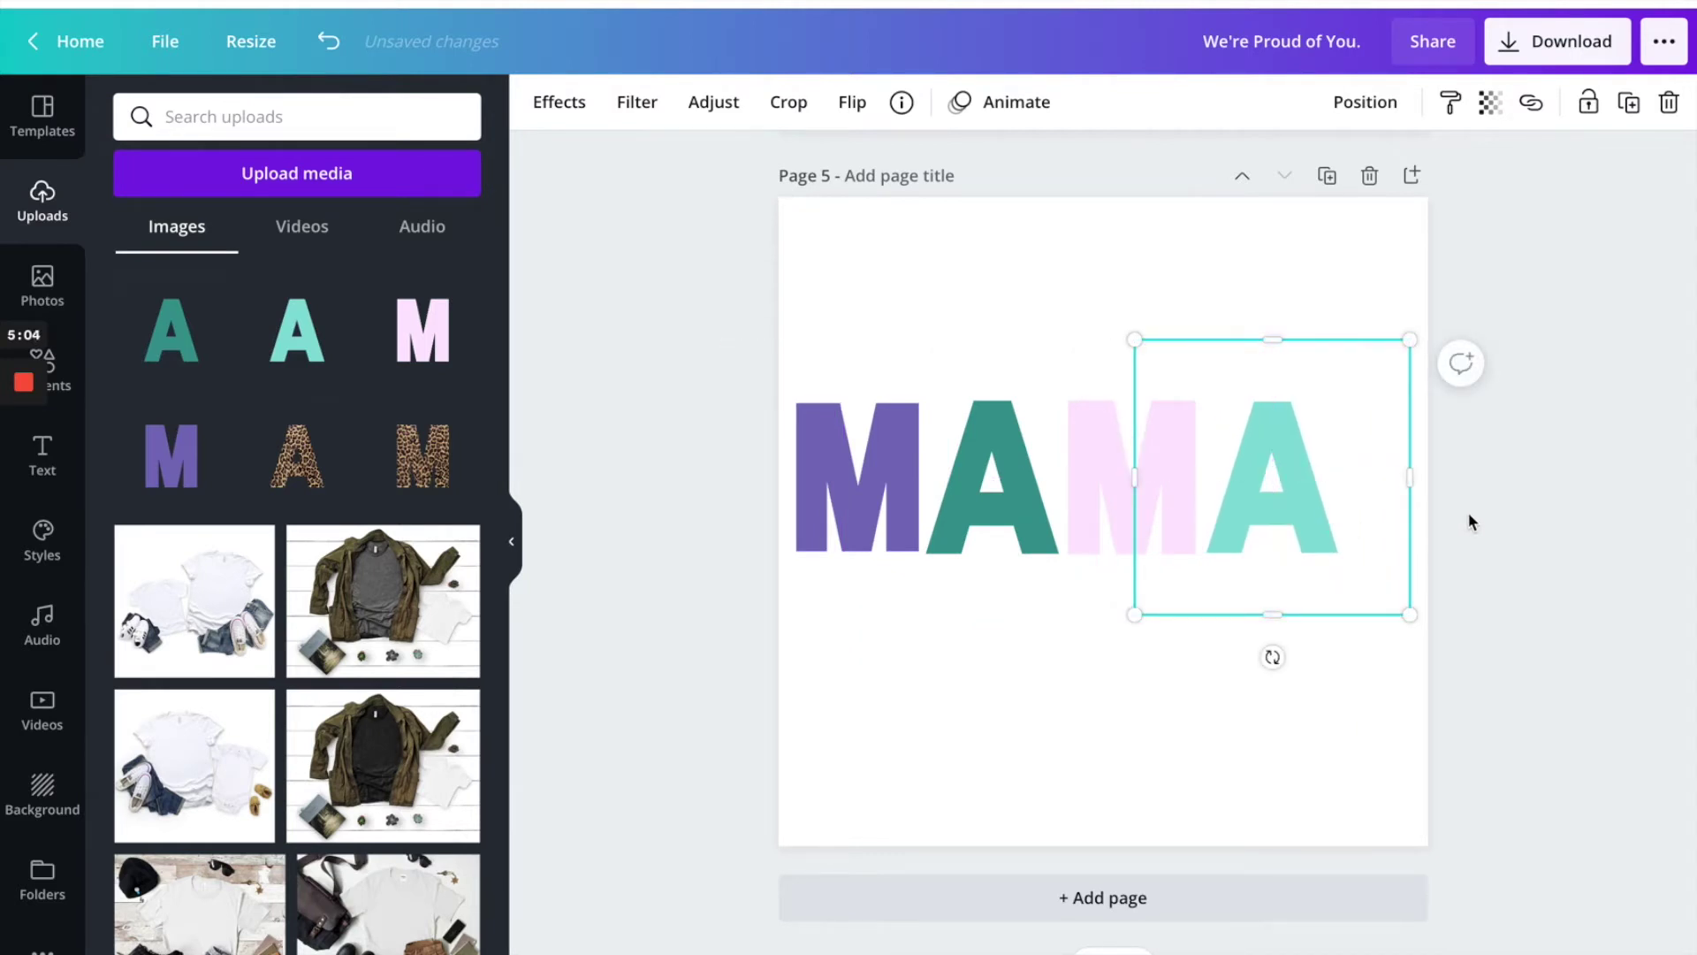
# Select all four letters of MAMA together and centre them on the page.
pyautogui.click(1505, 520)
pyautogui.moveTo(1500, 518); pyautogui.dragTo(884, 516)
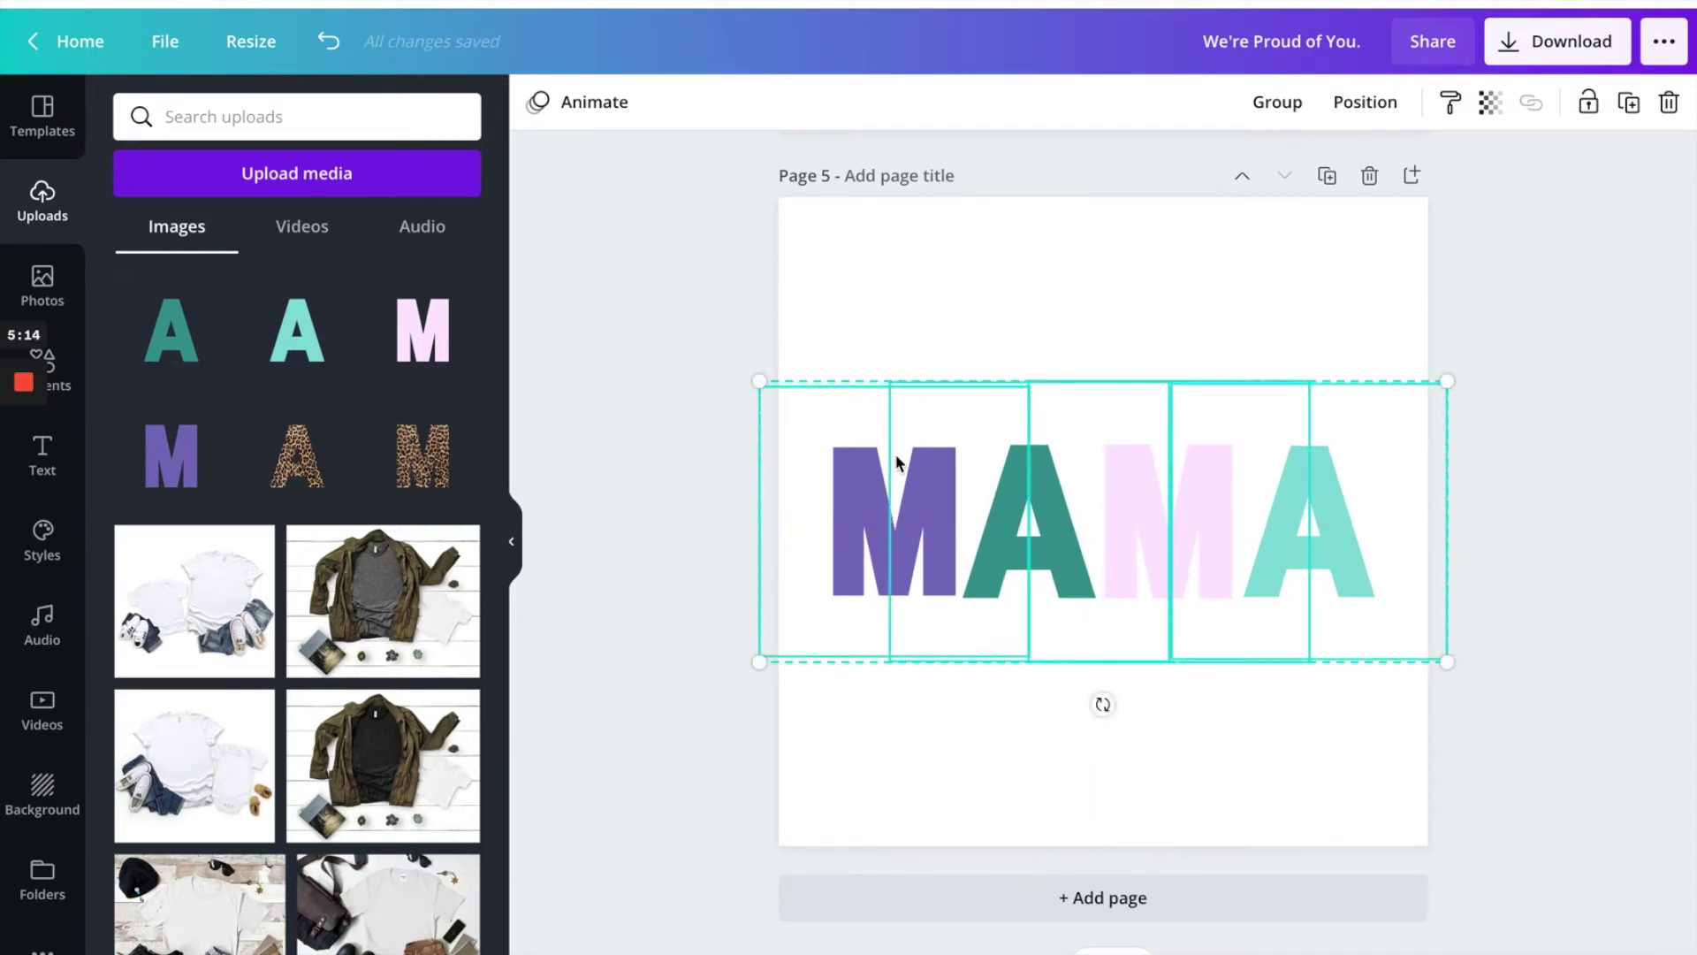
pyautogui.click(992, 233)
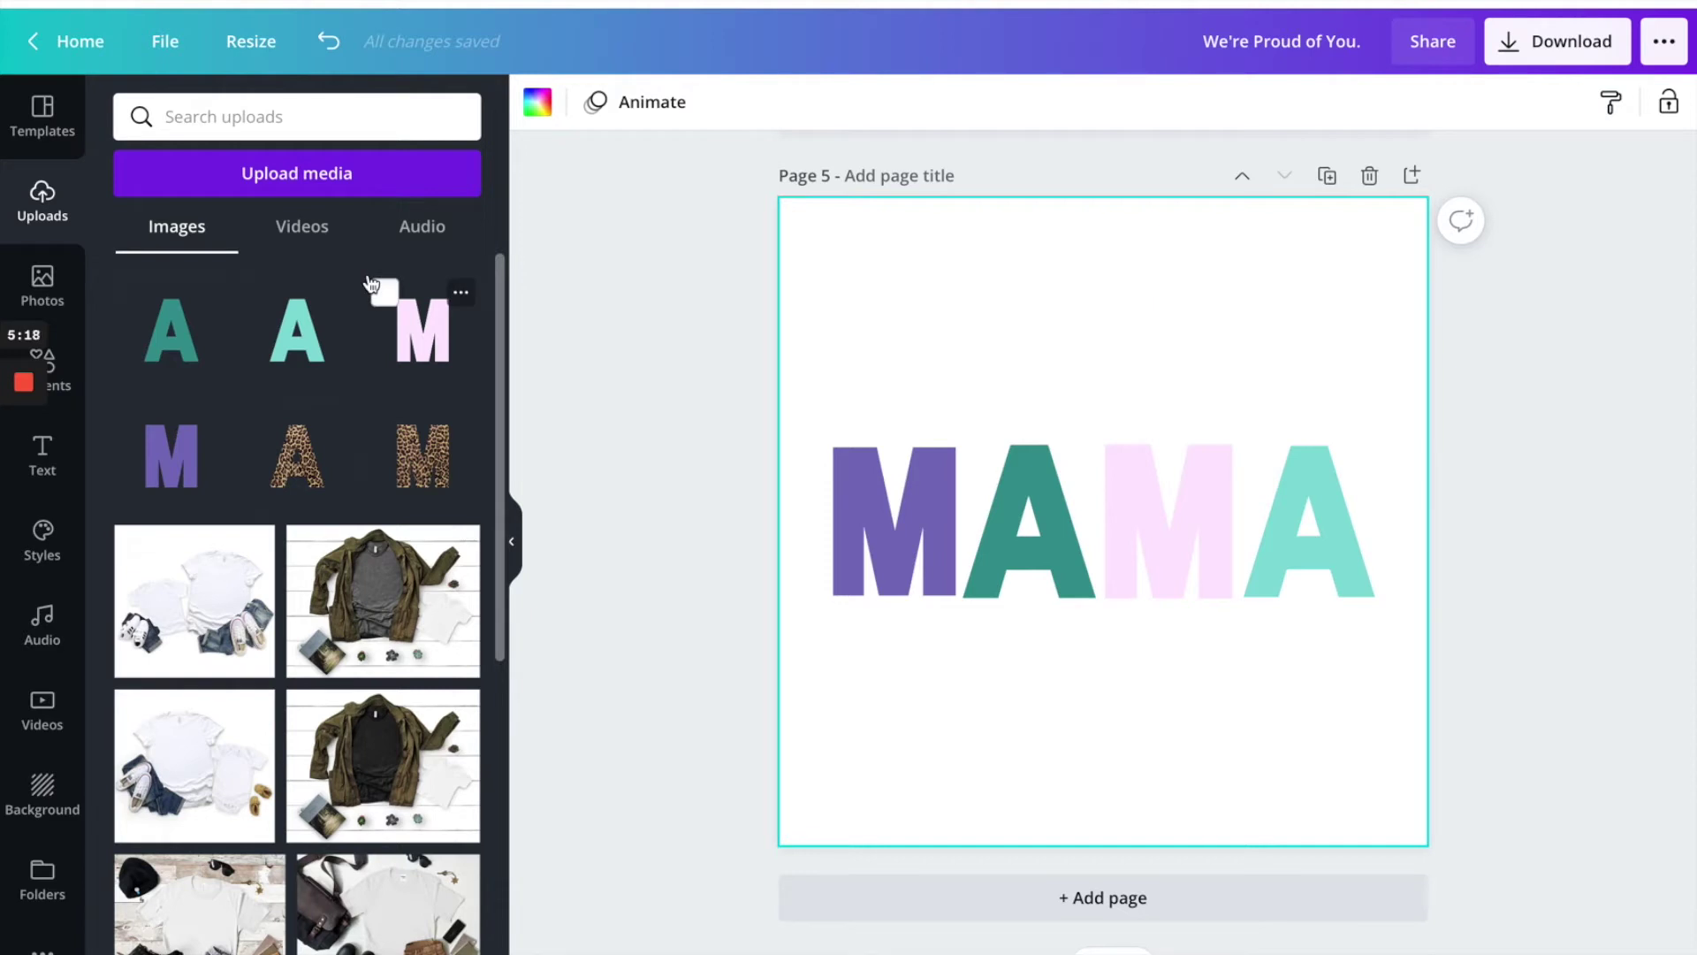
# Nudge the individual MAMA letters slightly to the right to even out the spacing between them.
pyautogui.click(1333, 531)
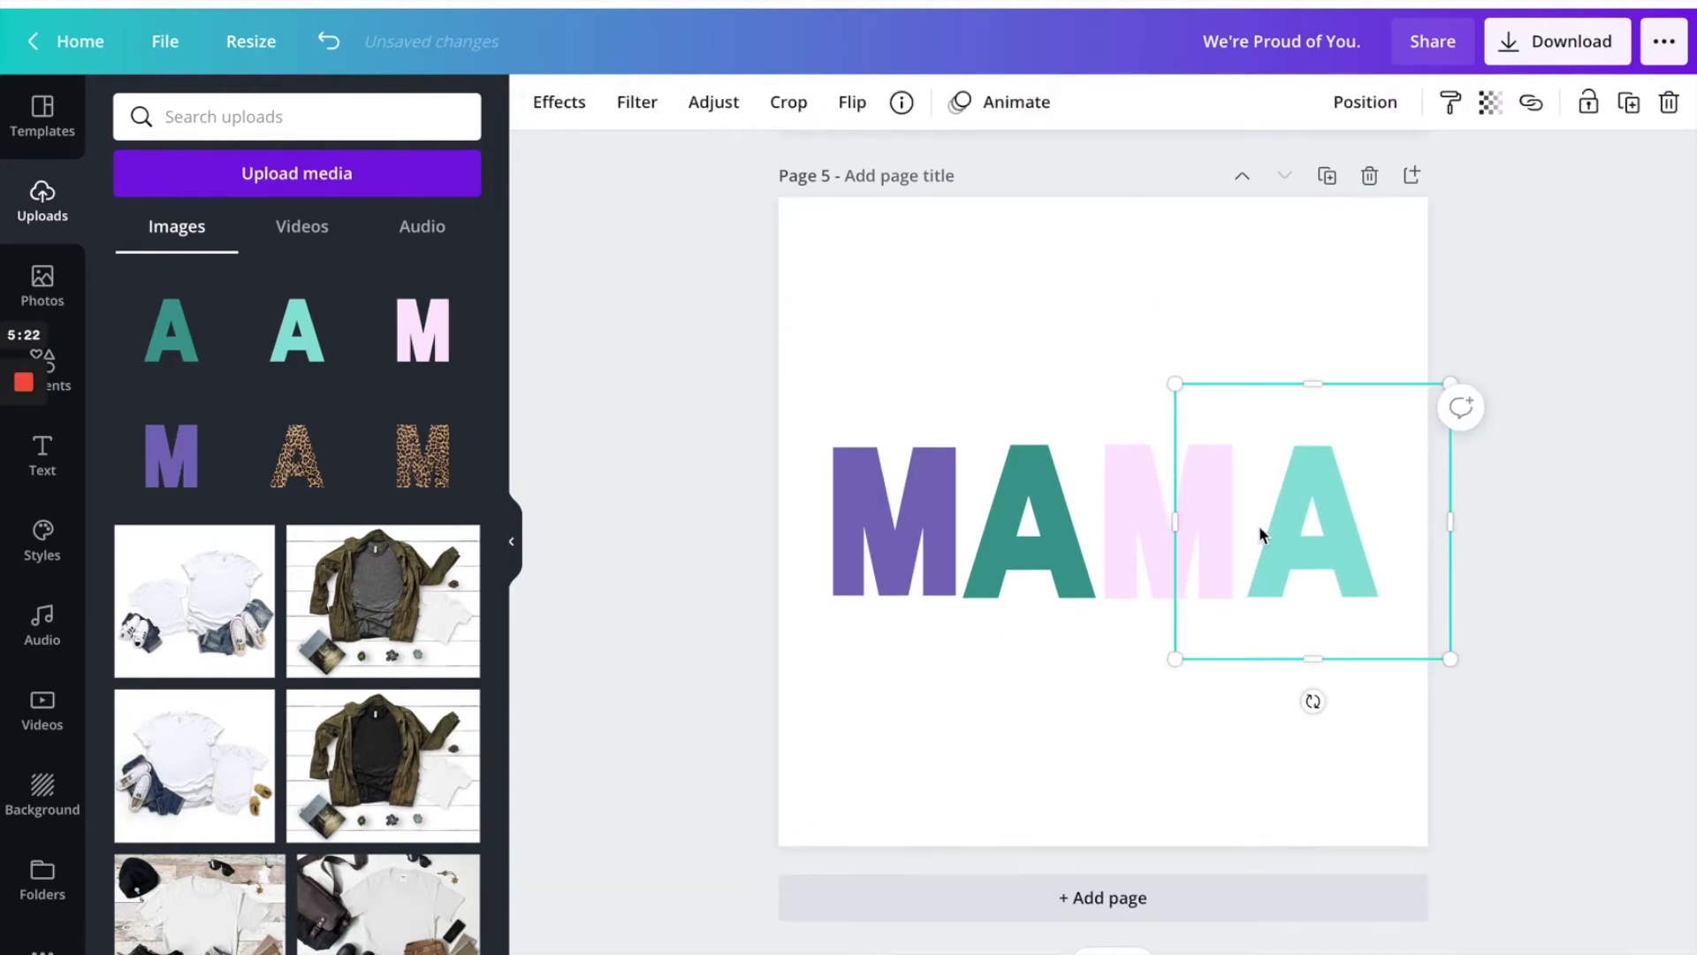
pyautogui.click(1142, 535)
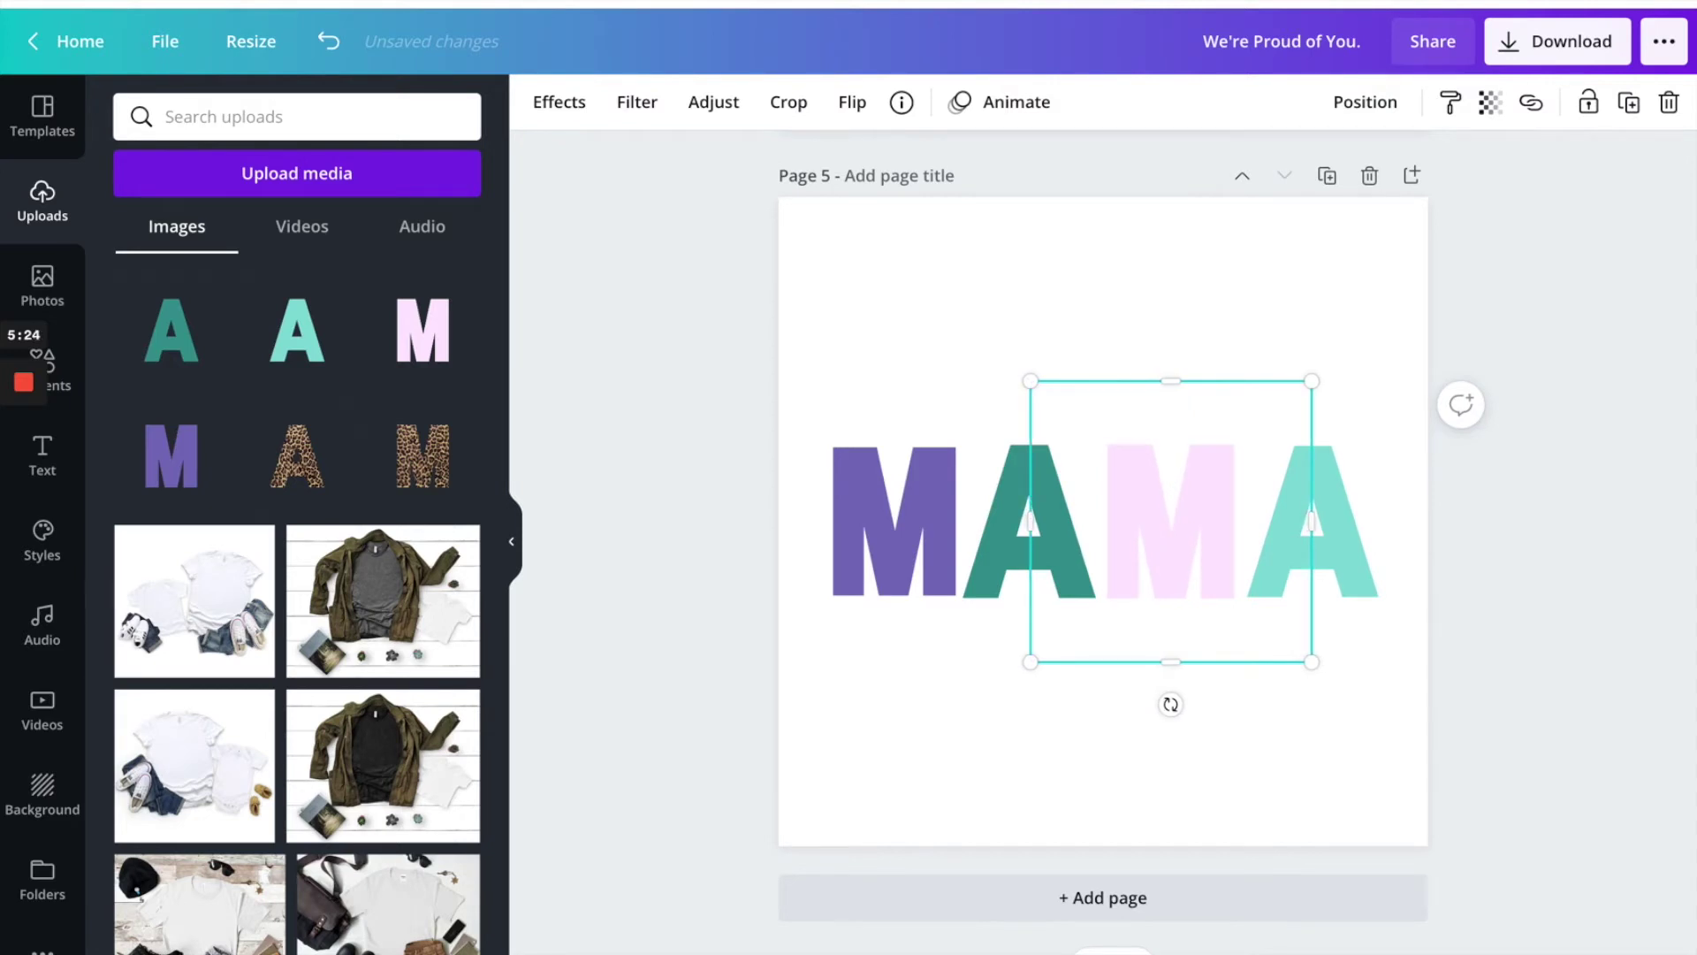
pyautogui.click(1036, 346)
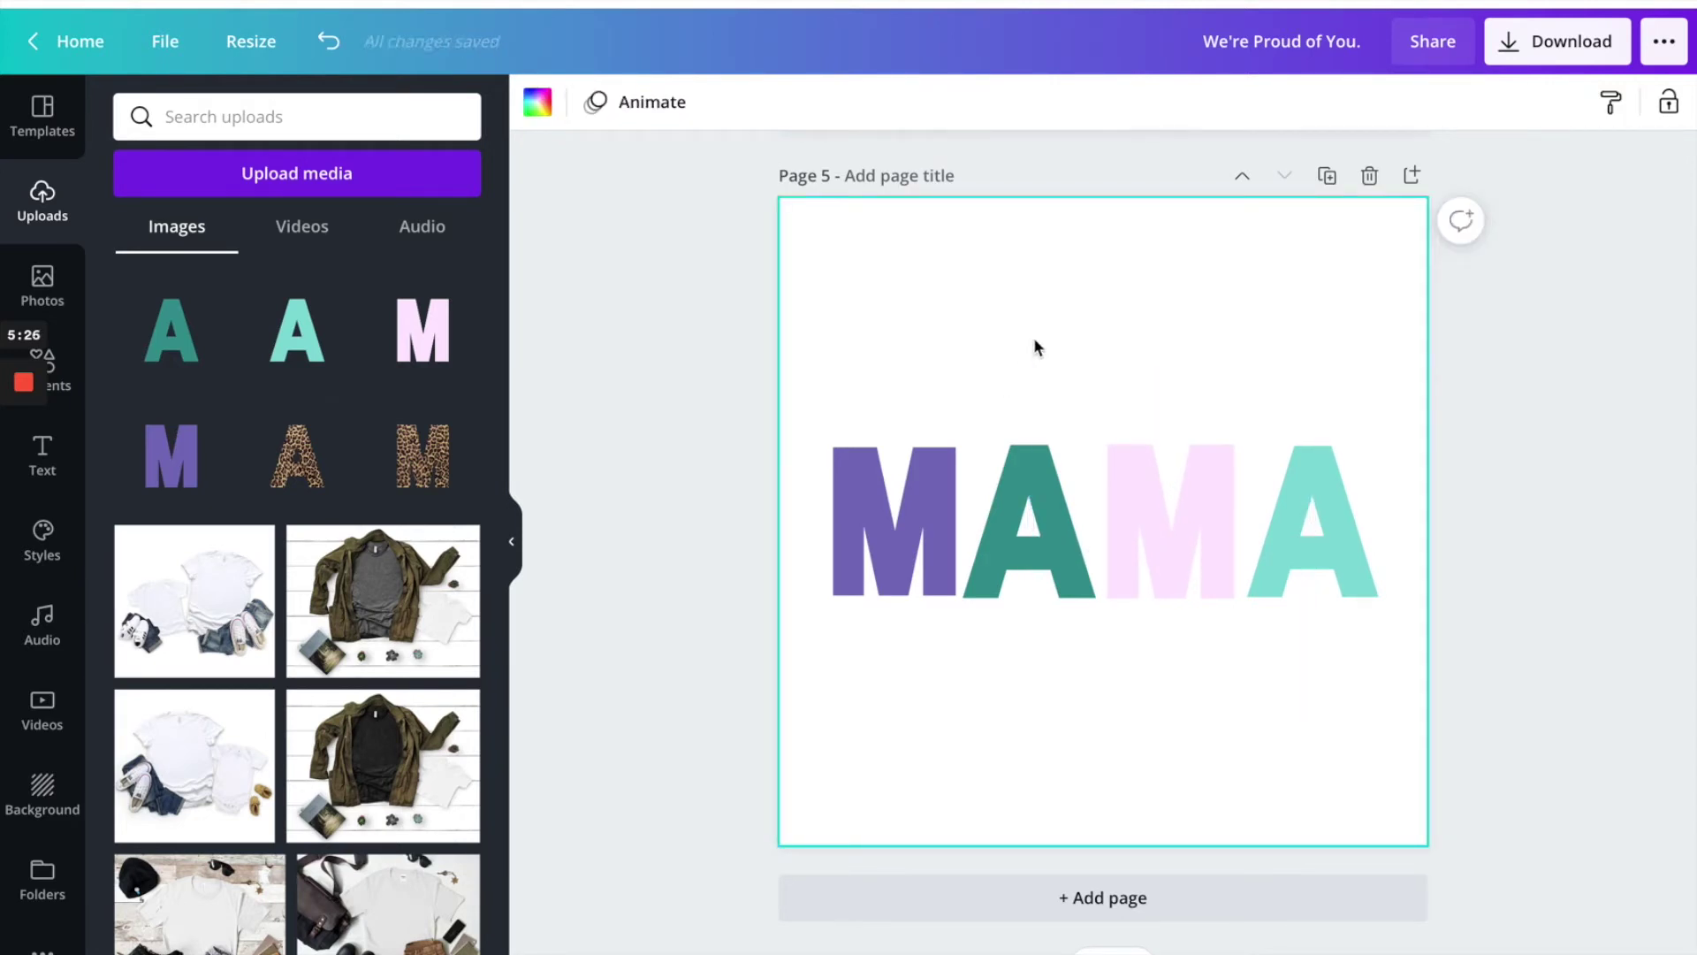
pyautogui.moveTo(1015, 506); pyautogui.dragTo(1016, 505)
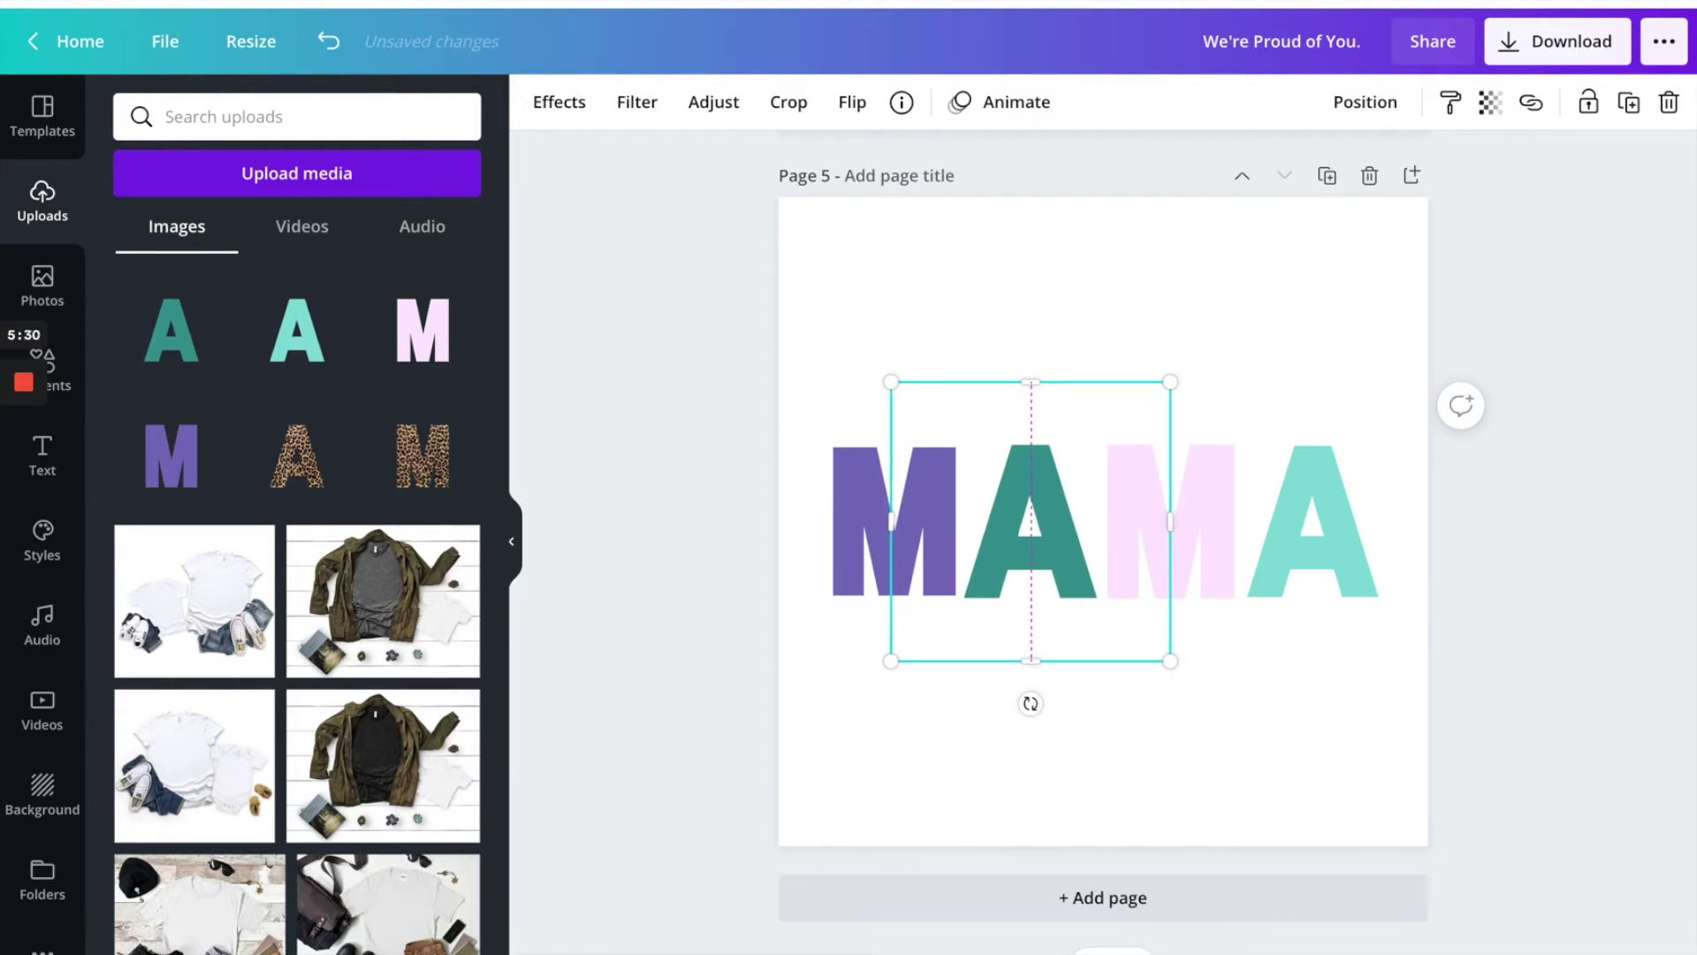
pyautogui.click(836, 489)
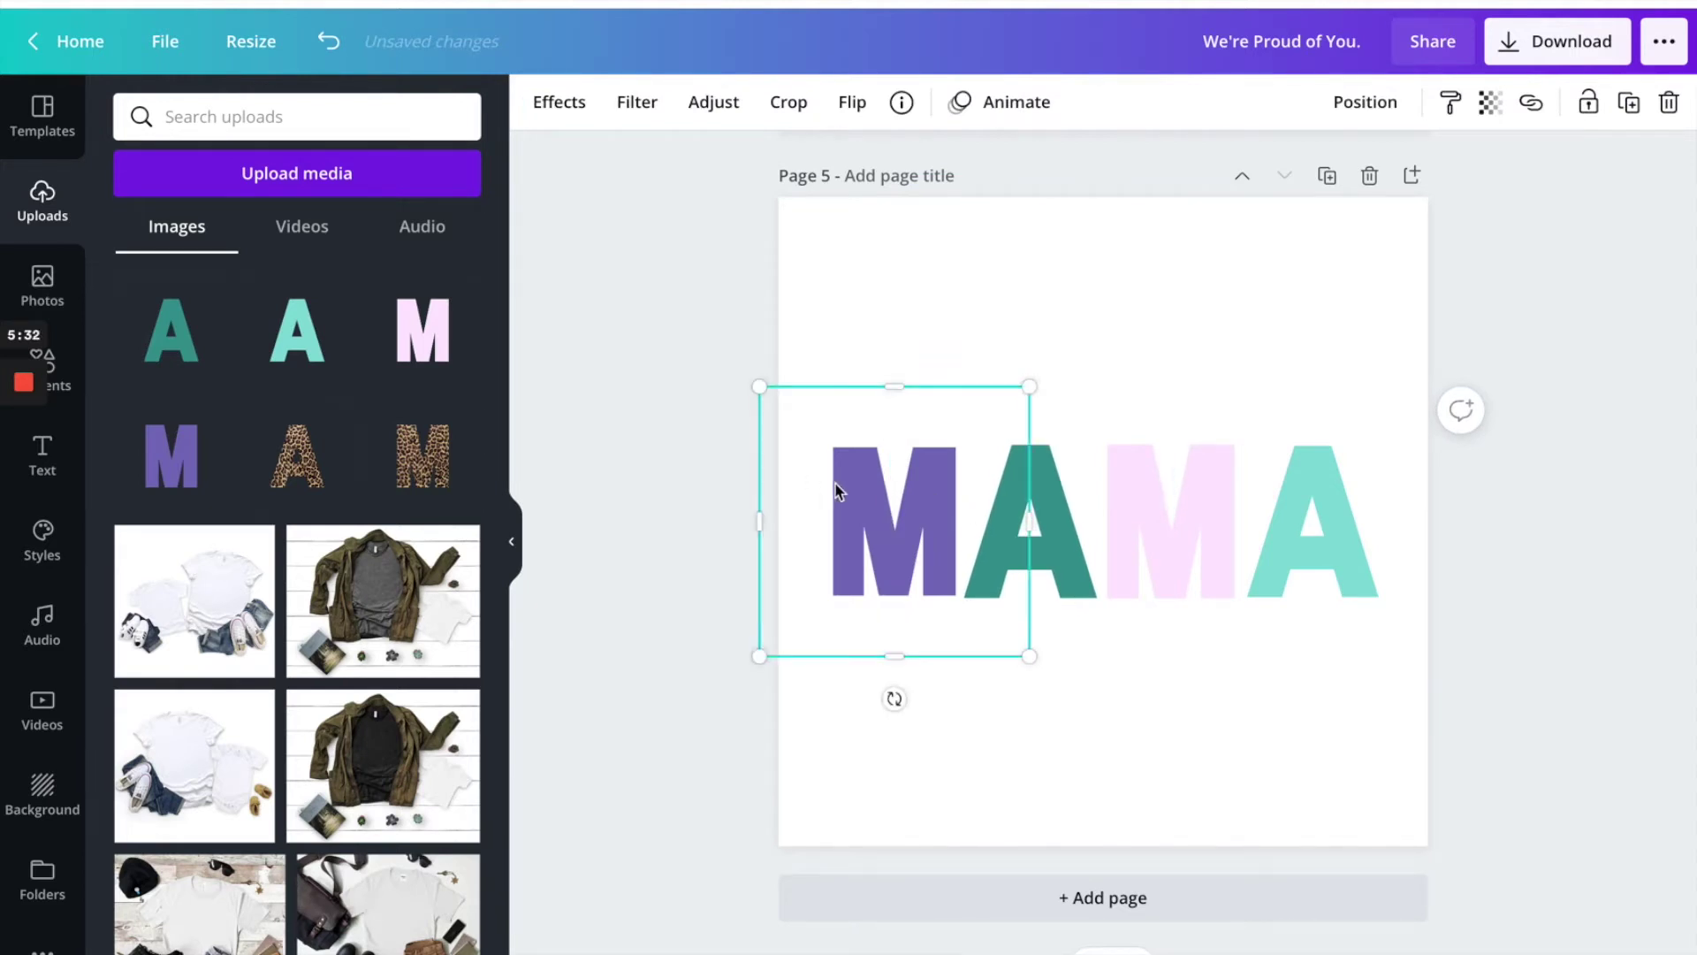
pyautogui.click(1190, 513)
pyautogui.click(1142, 502)
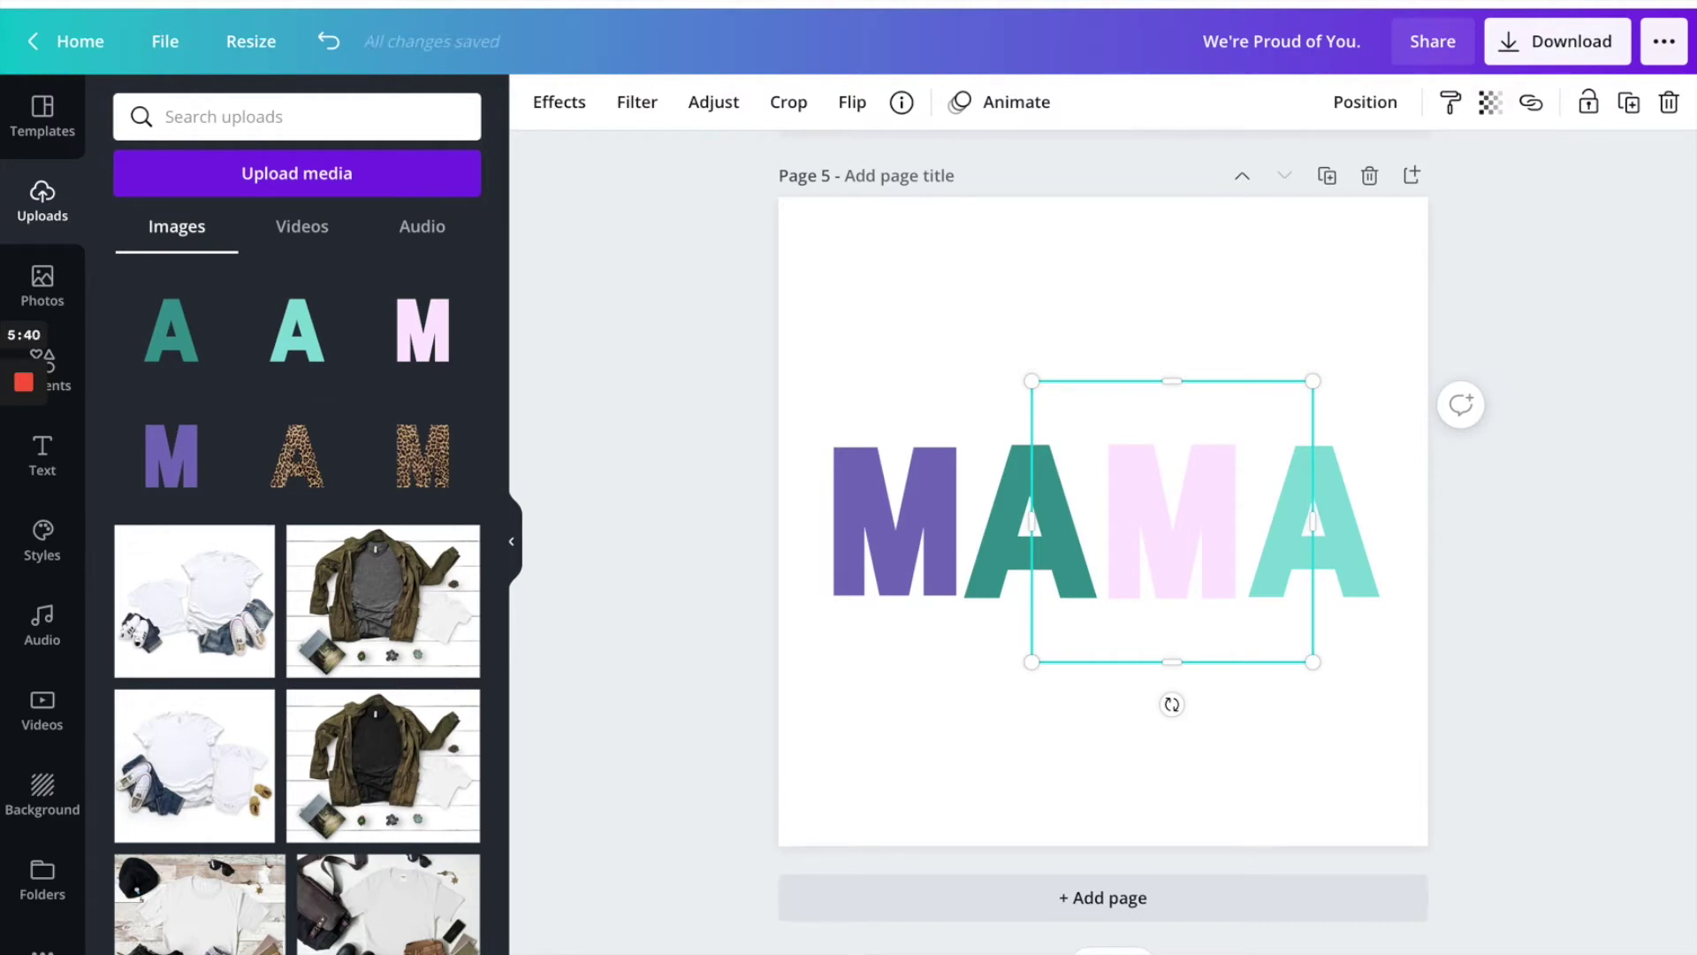
pyautogui.press('Right')
pyautogui.click(990, 534)
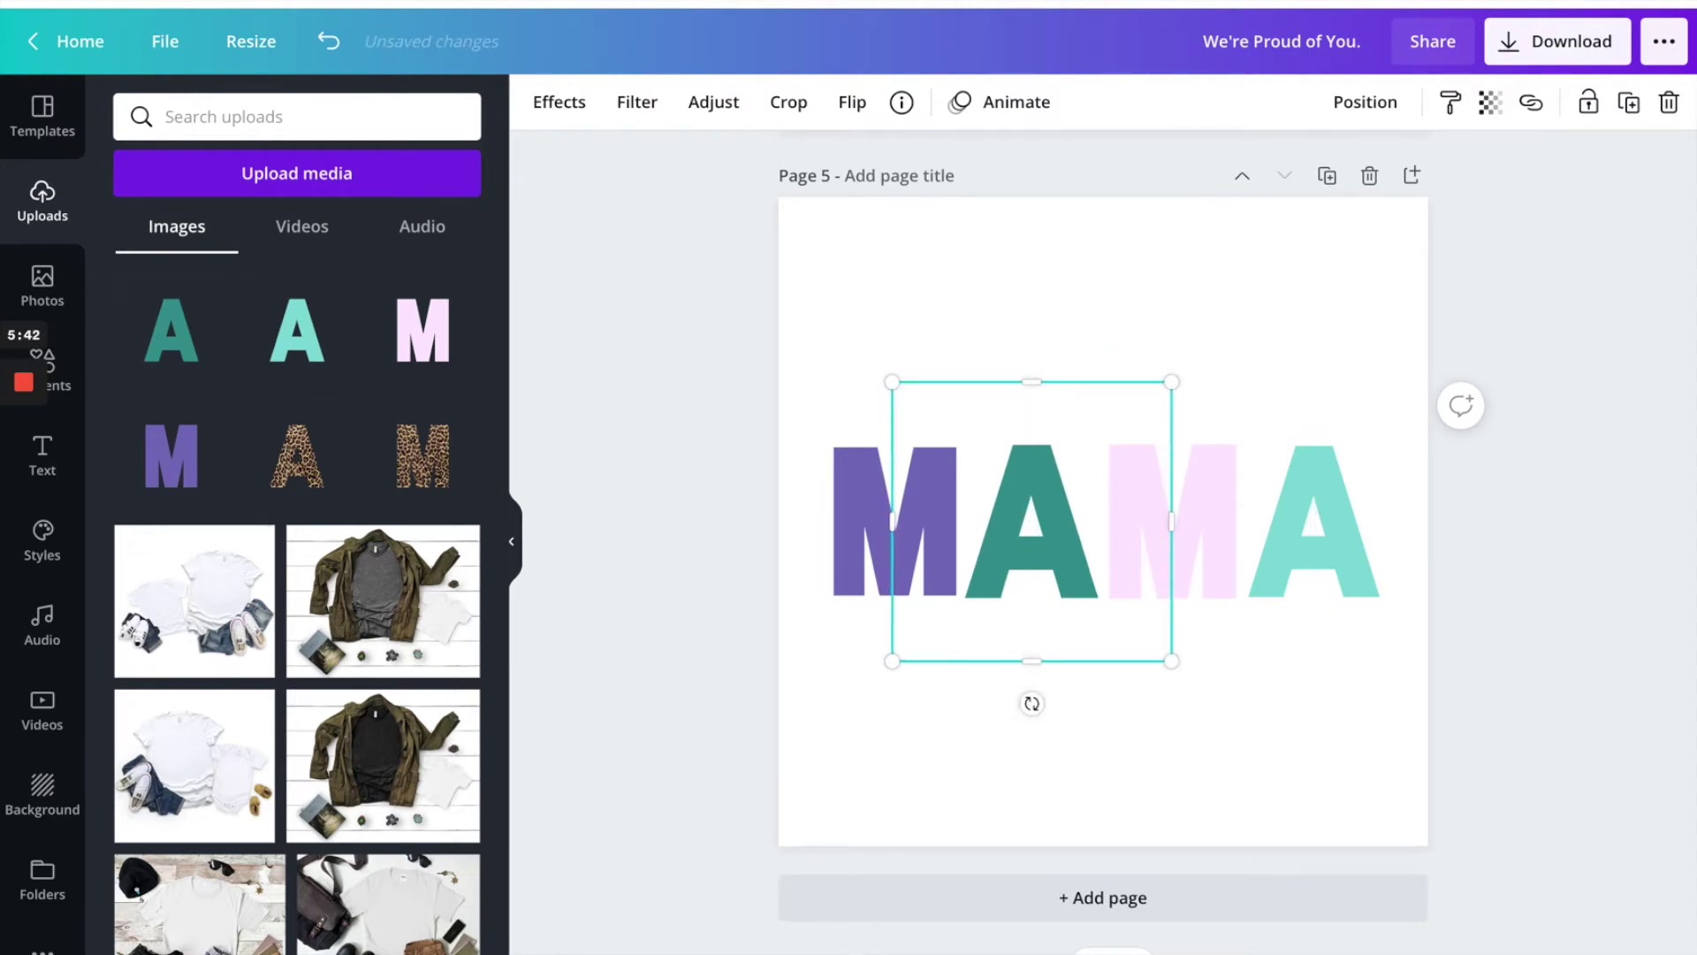
pyautogui.click(1185, 716)
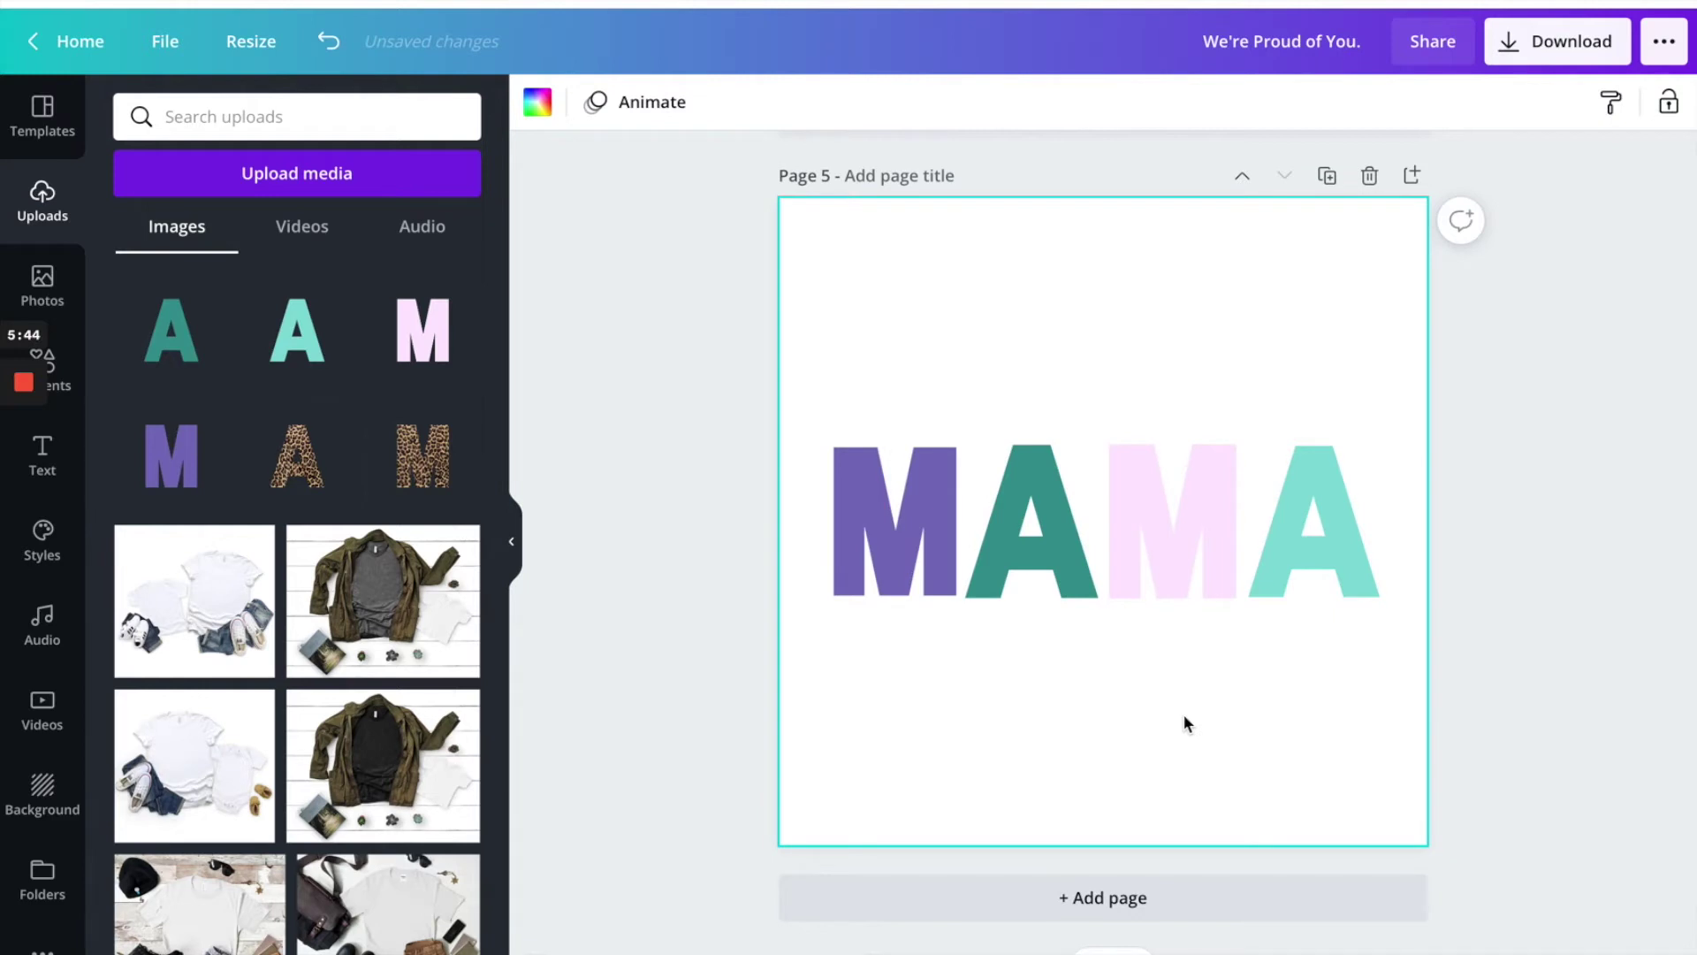
# Add the uploaded leopard print M, shrink it to about the purple M's size and place it over the purple M.
pyautogui.moveTo(408, 470)
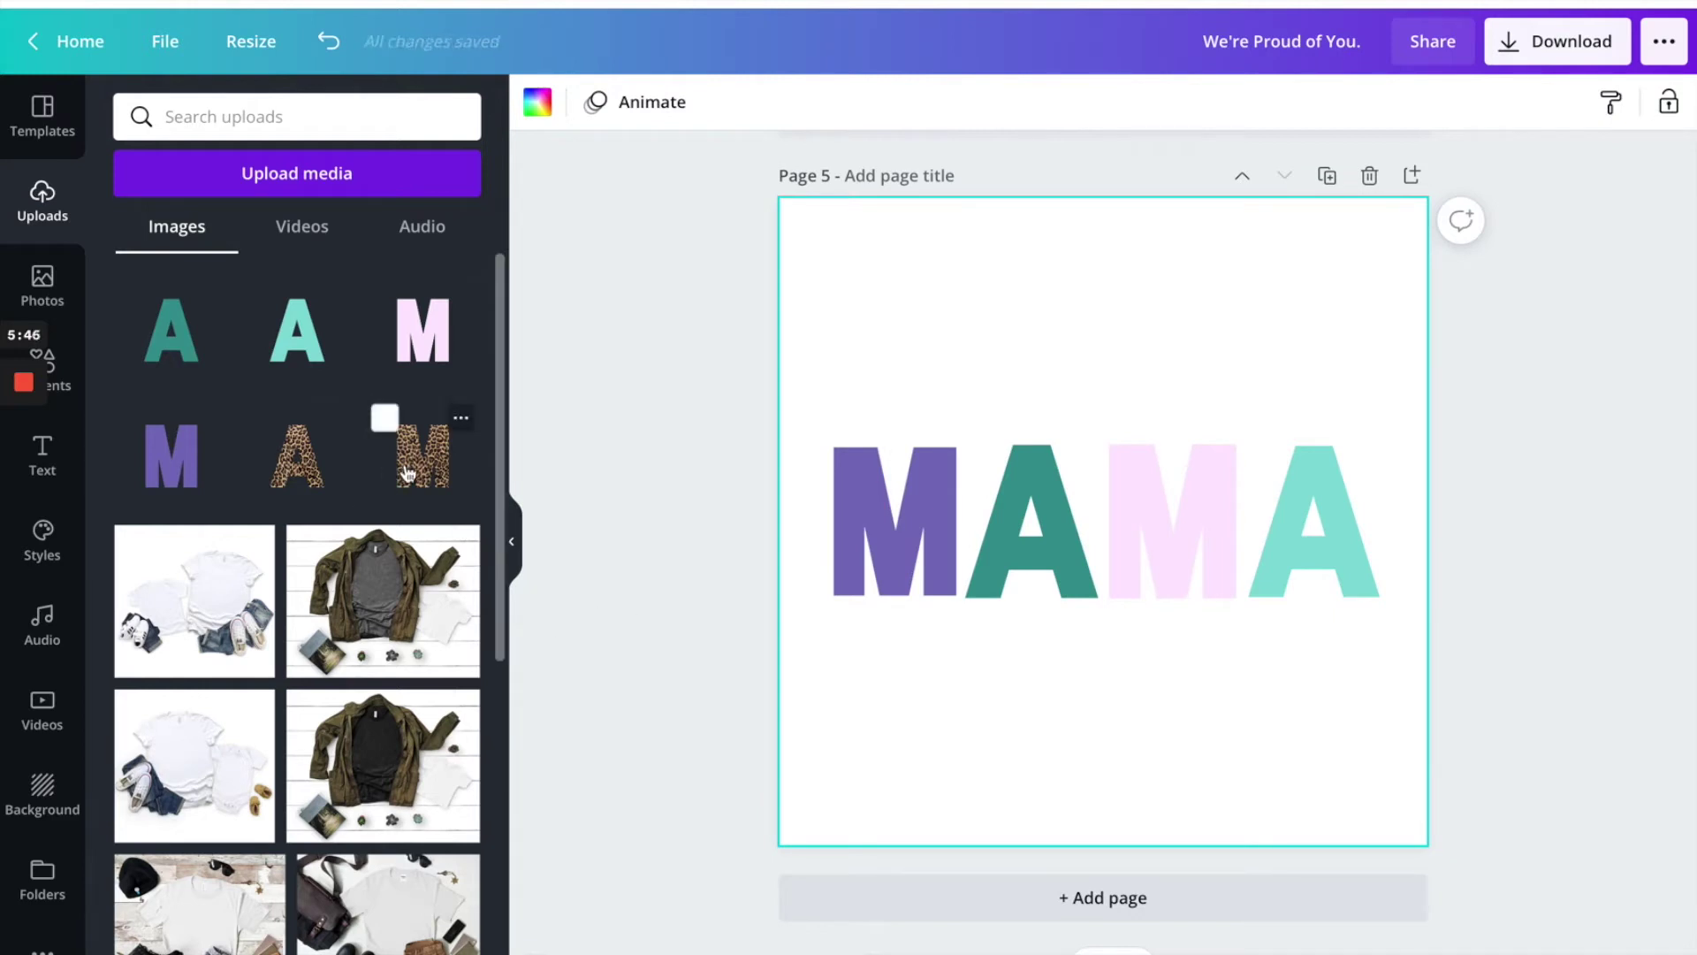
pyautogui.click(409, 470)
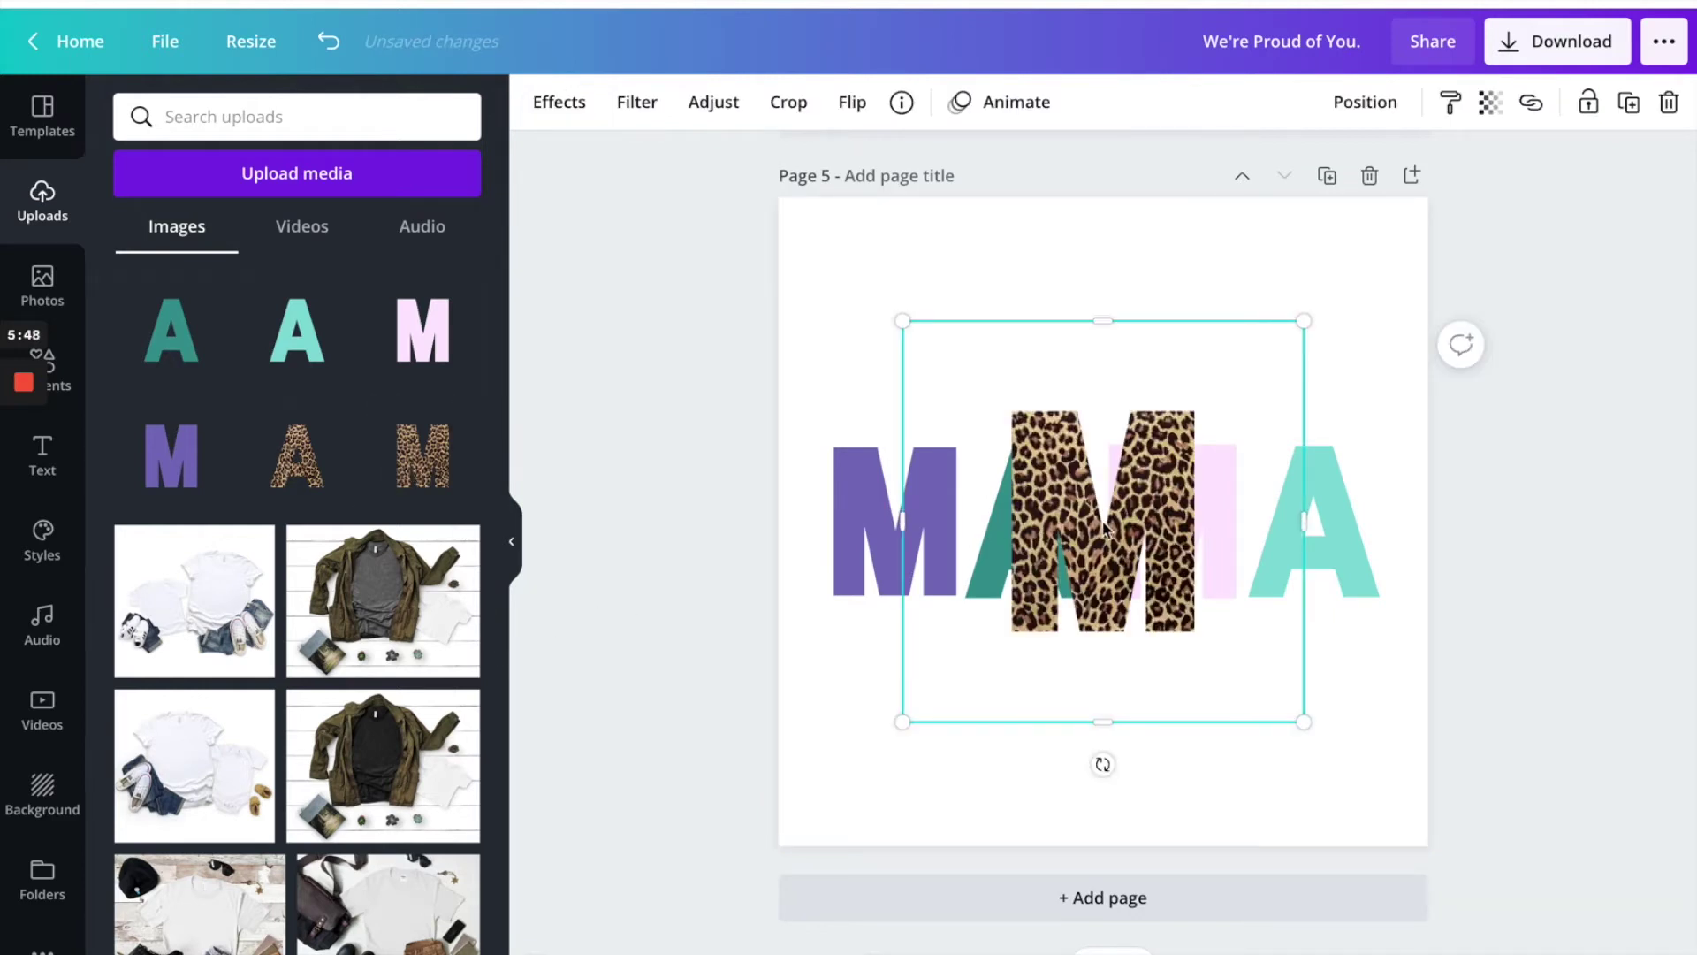
pyautogui.moveTo(1008, 523); pyautogui.dragTo(826, 550)
pyautogui.moveTo(1122, 750); pyautogui.dragTo(977, 682)
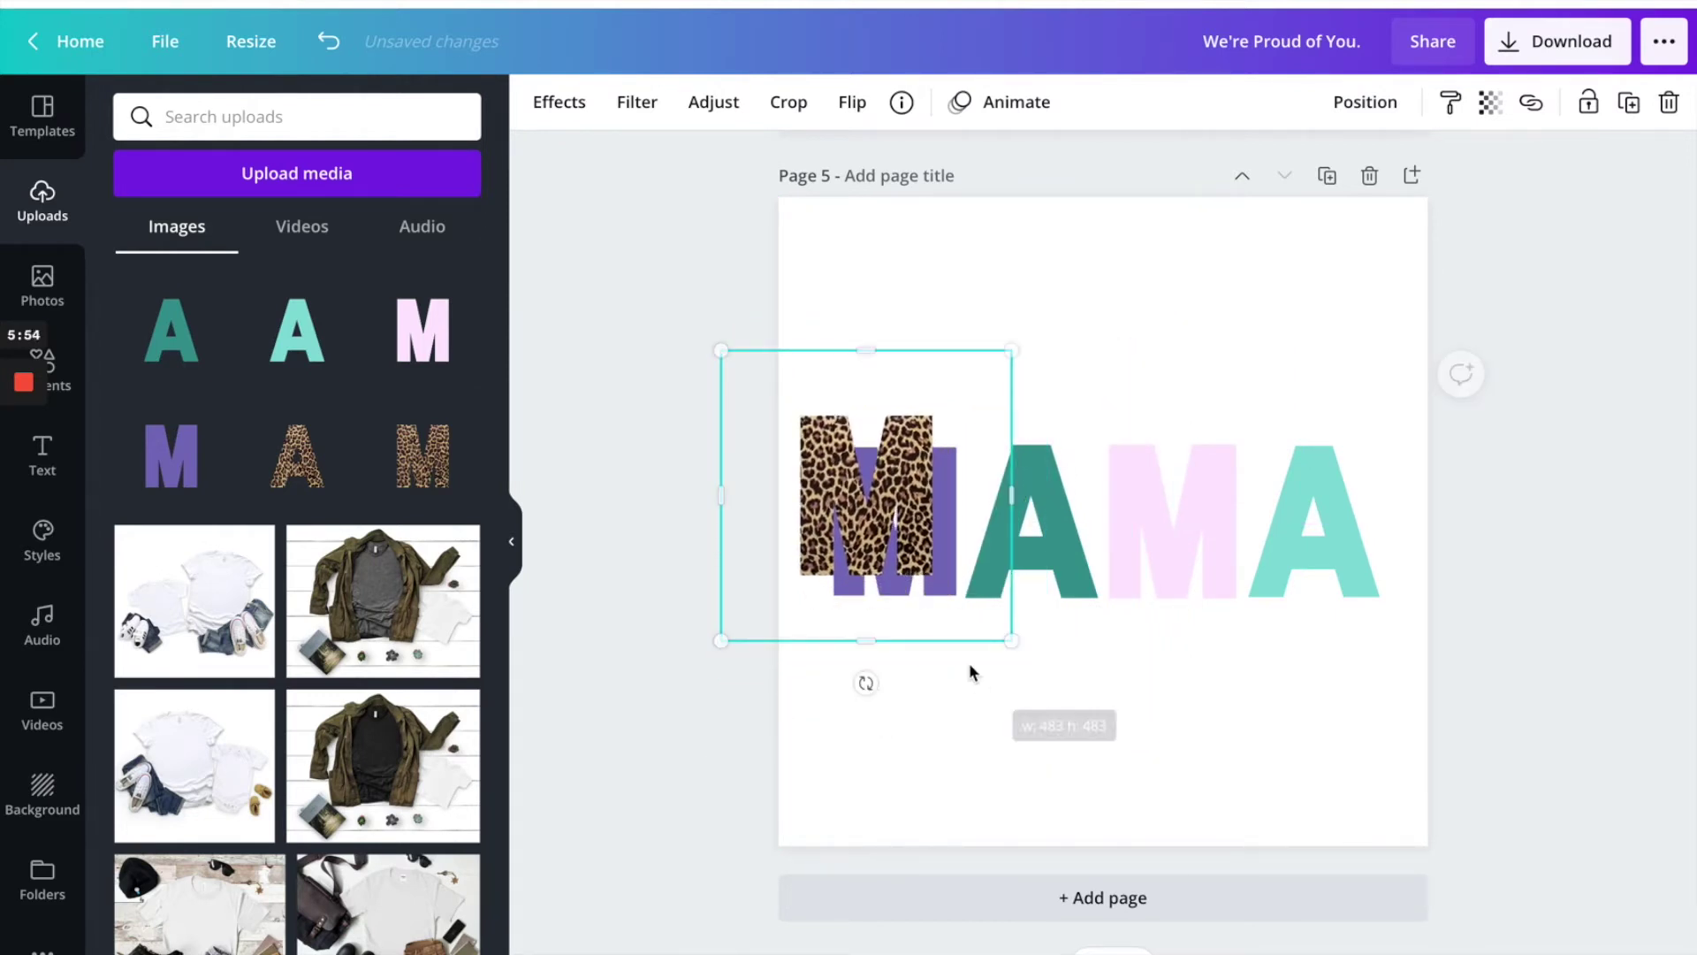
pyautogui.moveTo(912, 541); pyautogui.dragTo(935, 559)
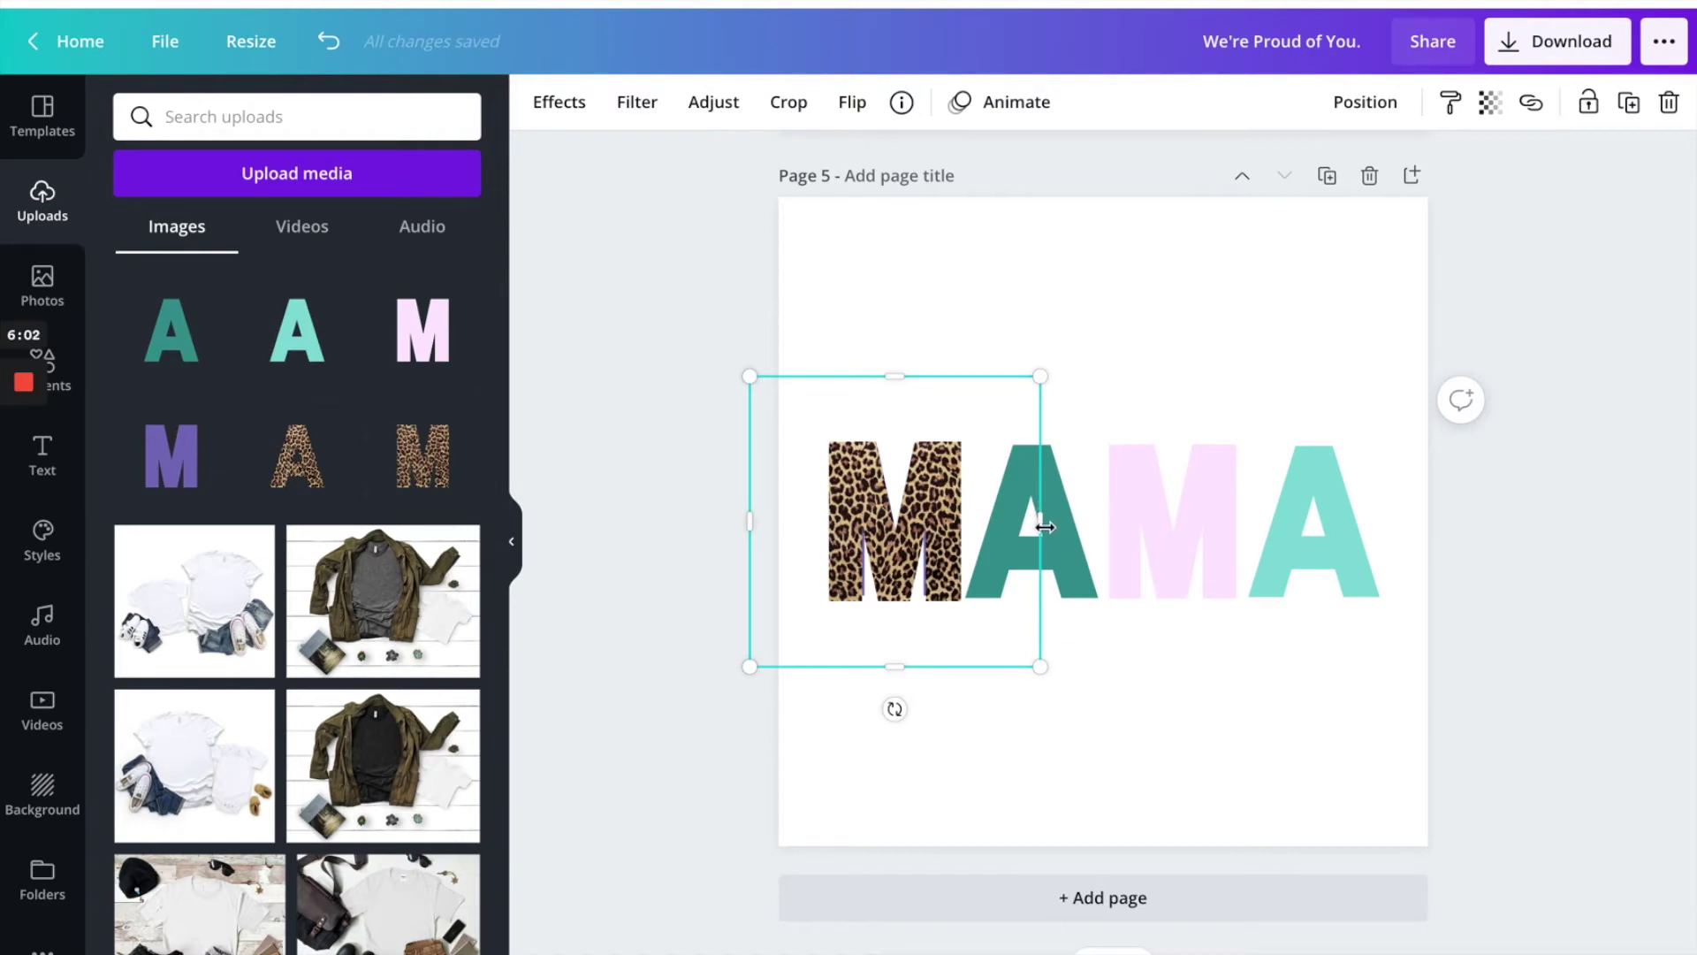
# Crop the leopard print M to its left stem, scale it down slightly and align it over the purple M's left stem.
pyautogui.moveTo(1045, 526); pyautogui.dragTo(849, 547)
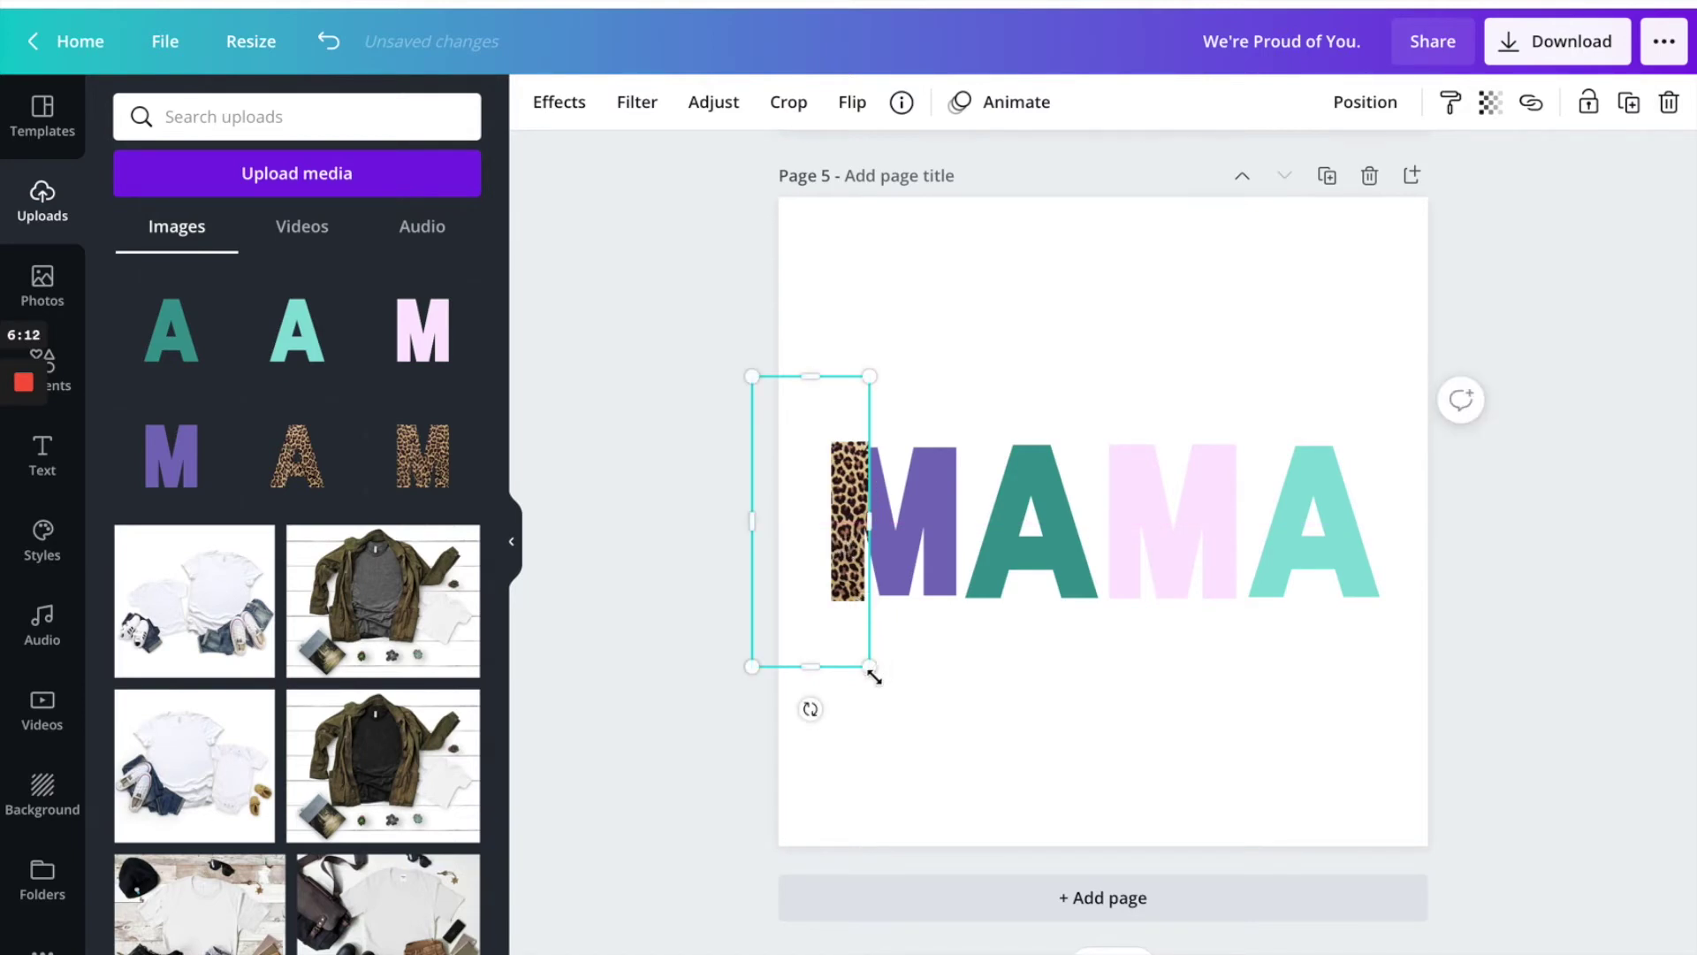
pyautogui.moveTo(872, 669); pyautogui.dragTo(865, 657)
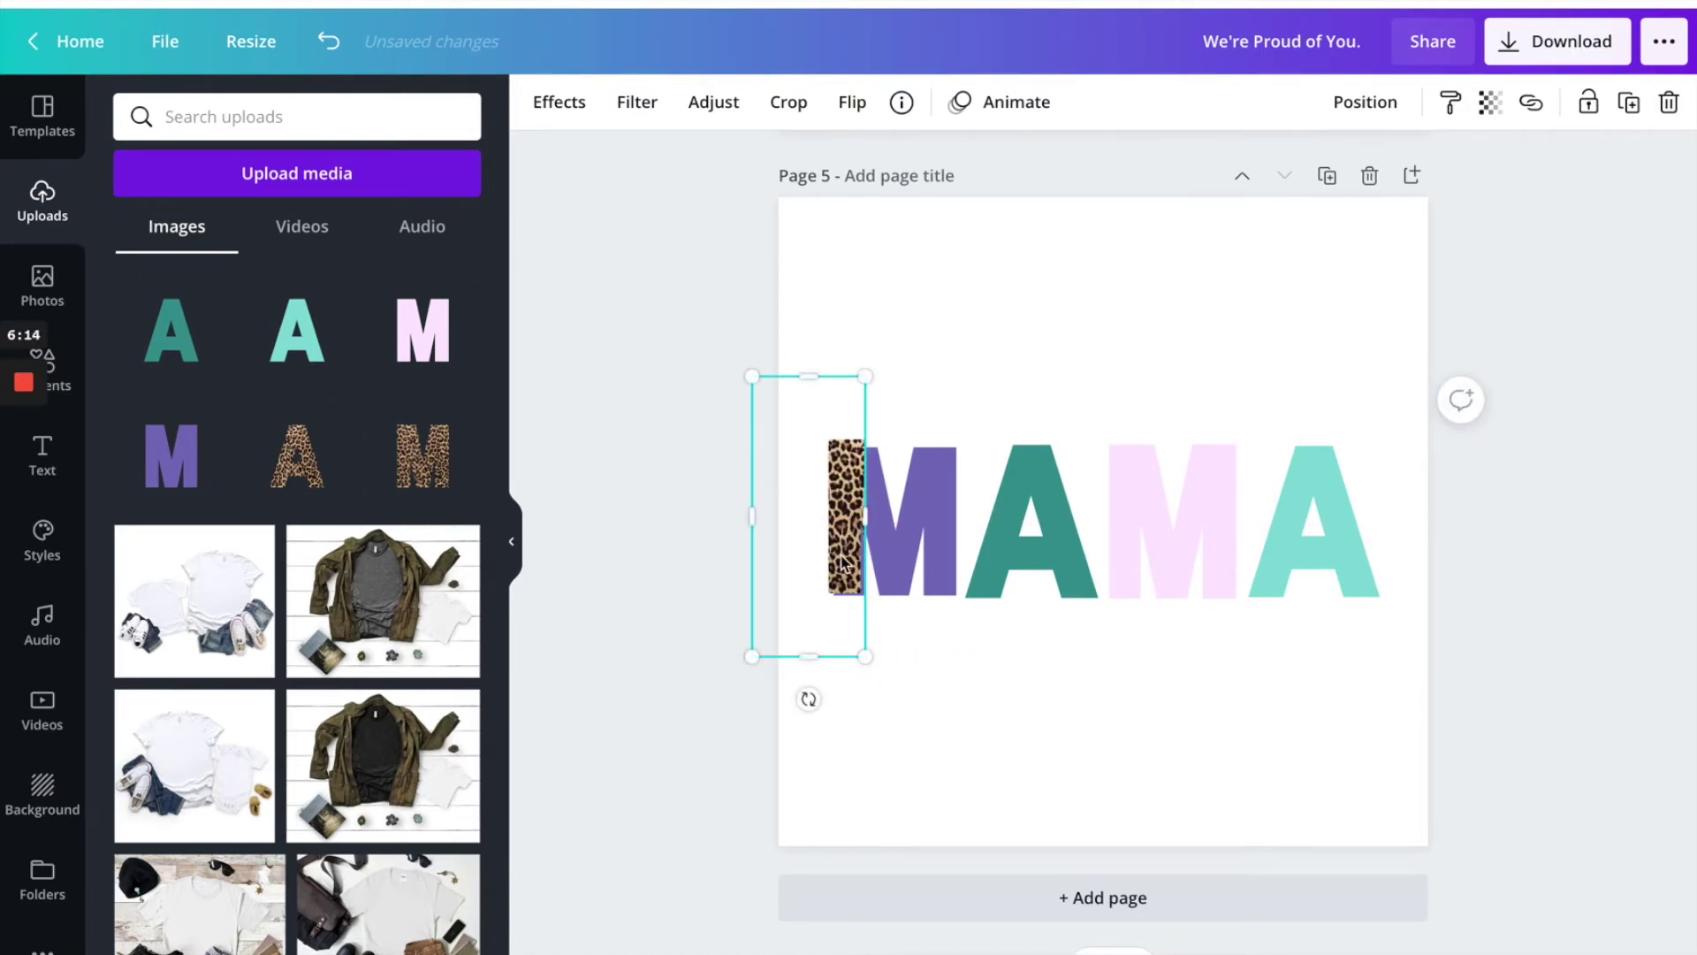
pyautogui.moveTo(844, 560); pyautogui.dragTo(842, 560)
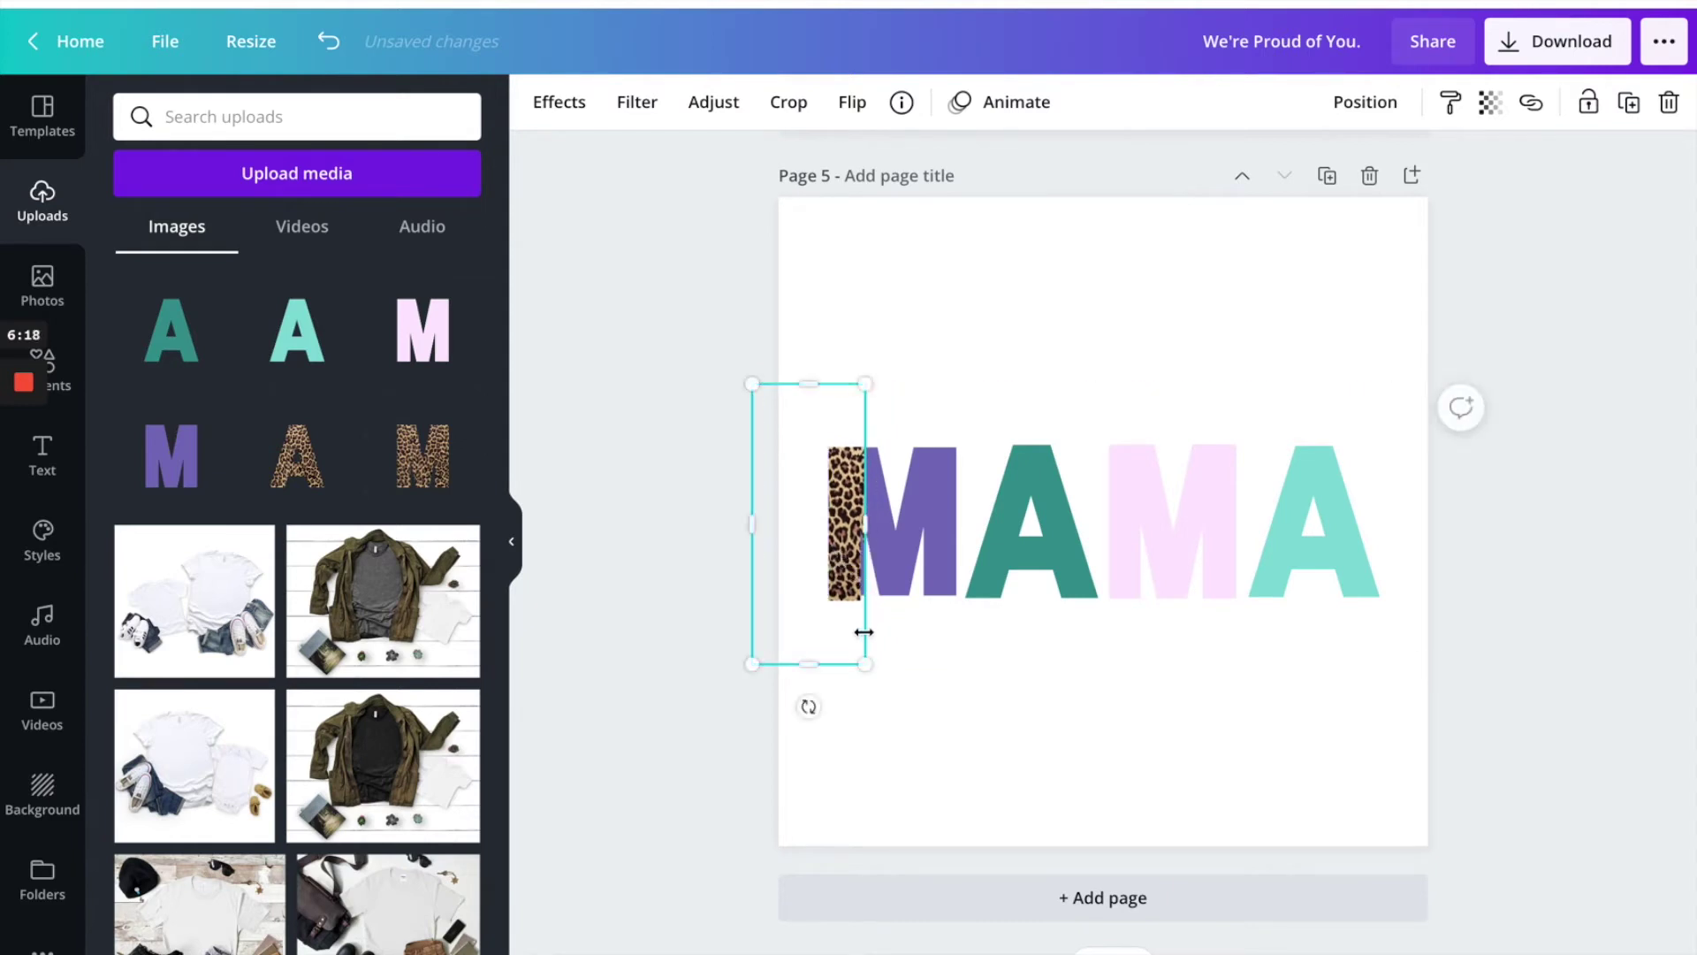
pyautogui.moveTo(867, 535); pyautogui.dragTo(865, 535)
pyautogui.moveTo(865, 663); pyautogui.dragTo(863, 658)
pyautogui.press('Right')
pyautogui.press('Right')
pyautogui.press('Right')
pyautogui.press('Right')
pyautogui.press('Right')
pyautogui.press('Right')
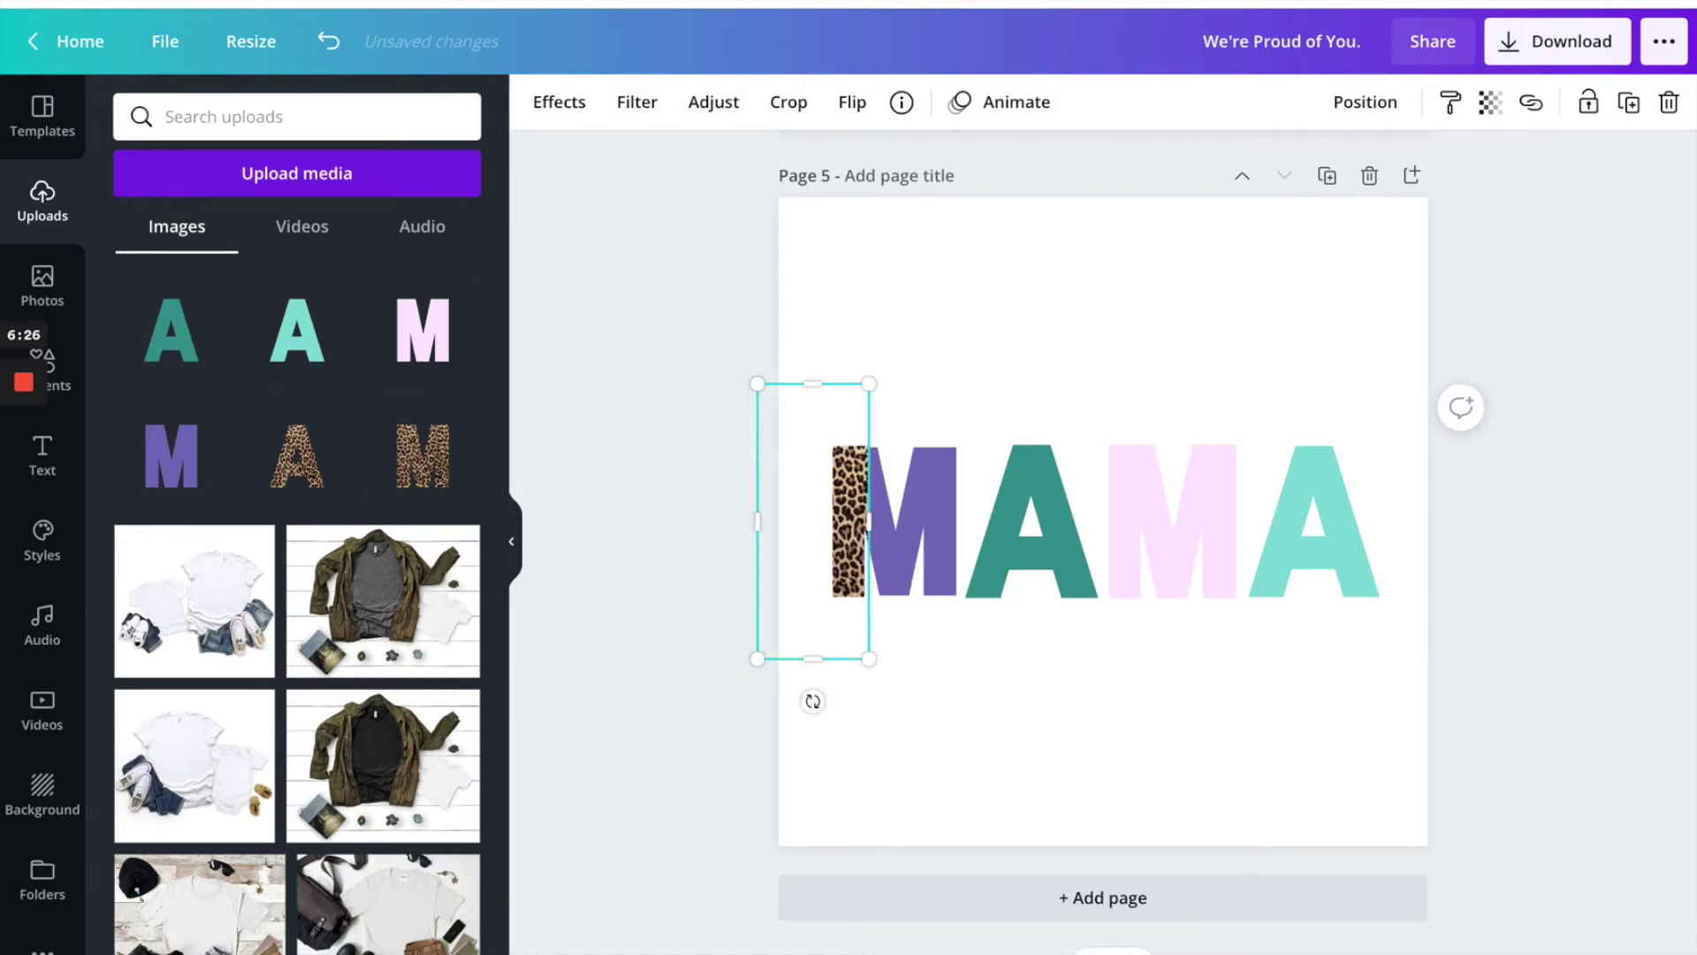
# Fine-tune the leopard strip's size, position and crop so its edges line up with the purple M's left stem.
pyautogui.click(999, 855)
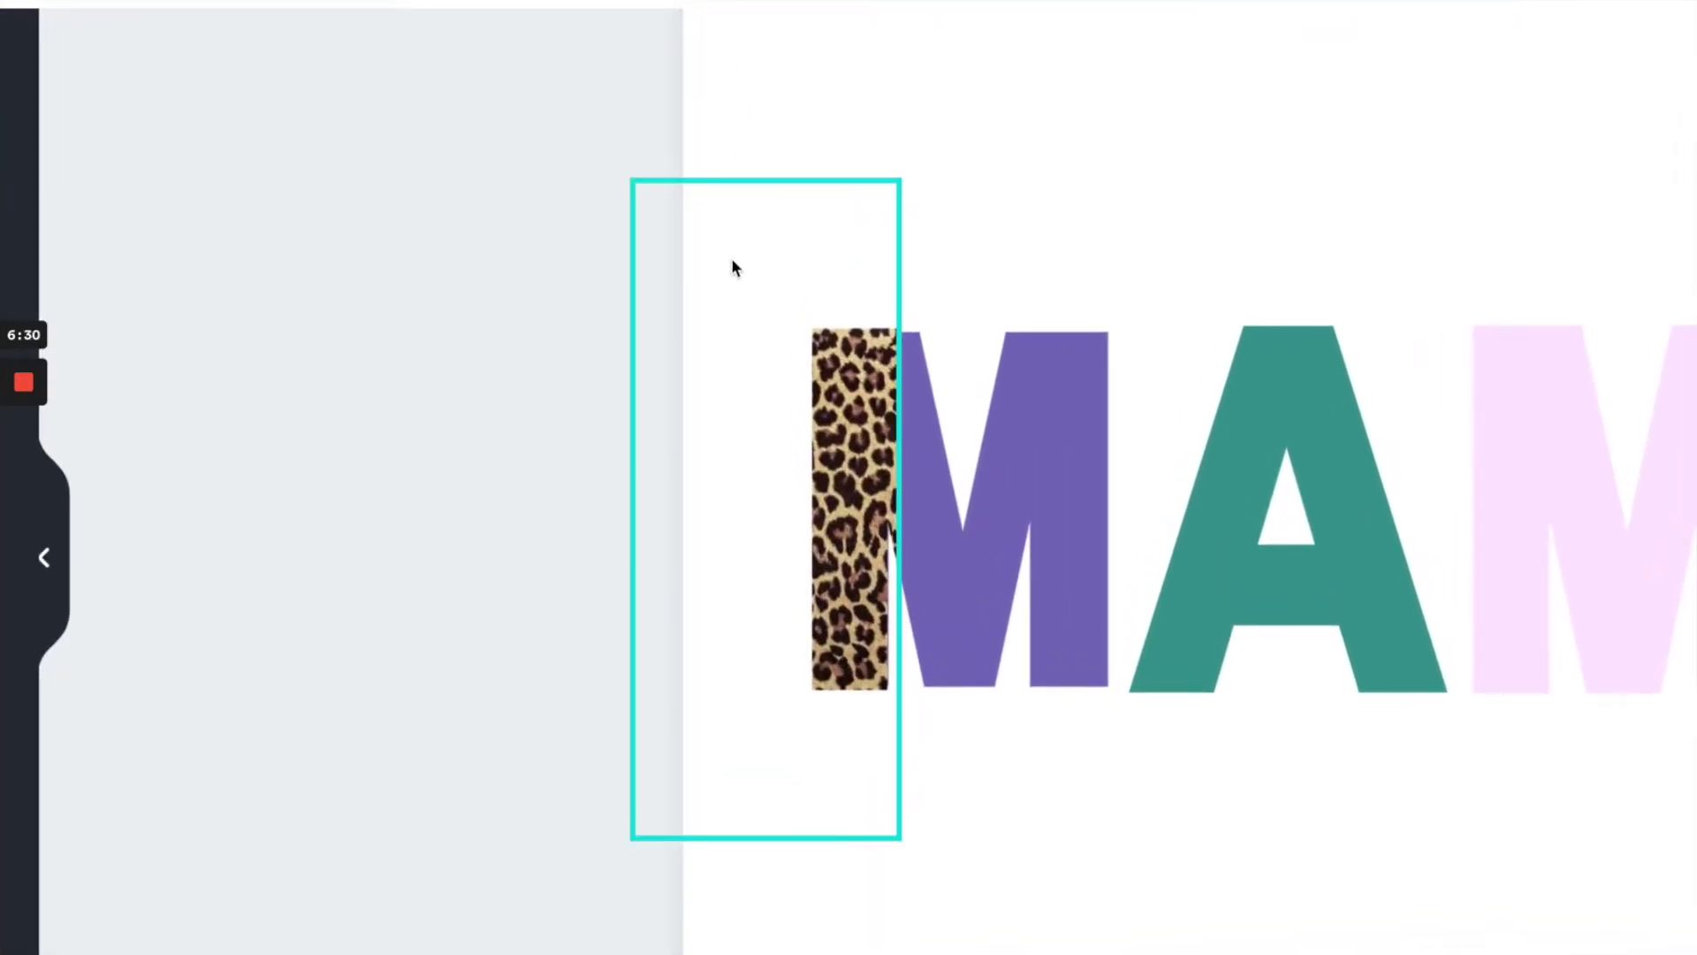
pyautogui.click(852, 296)
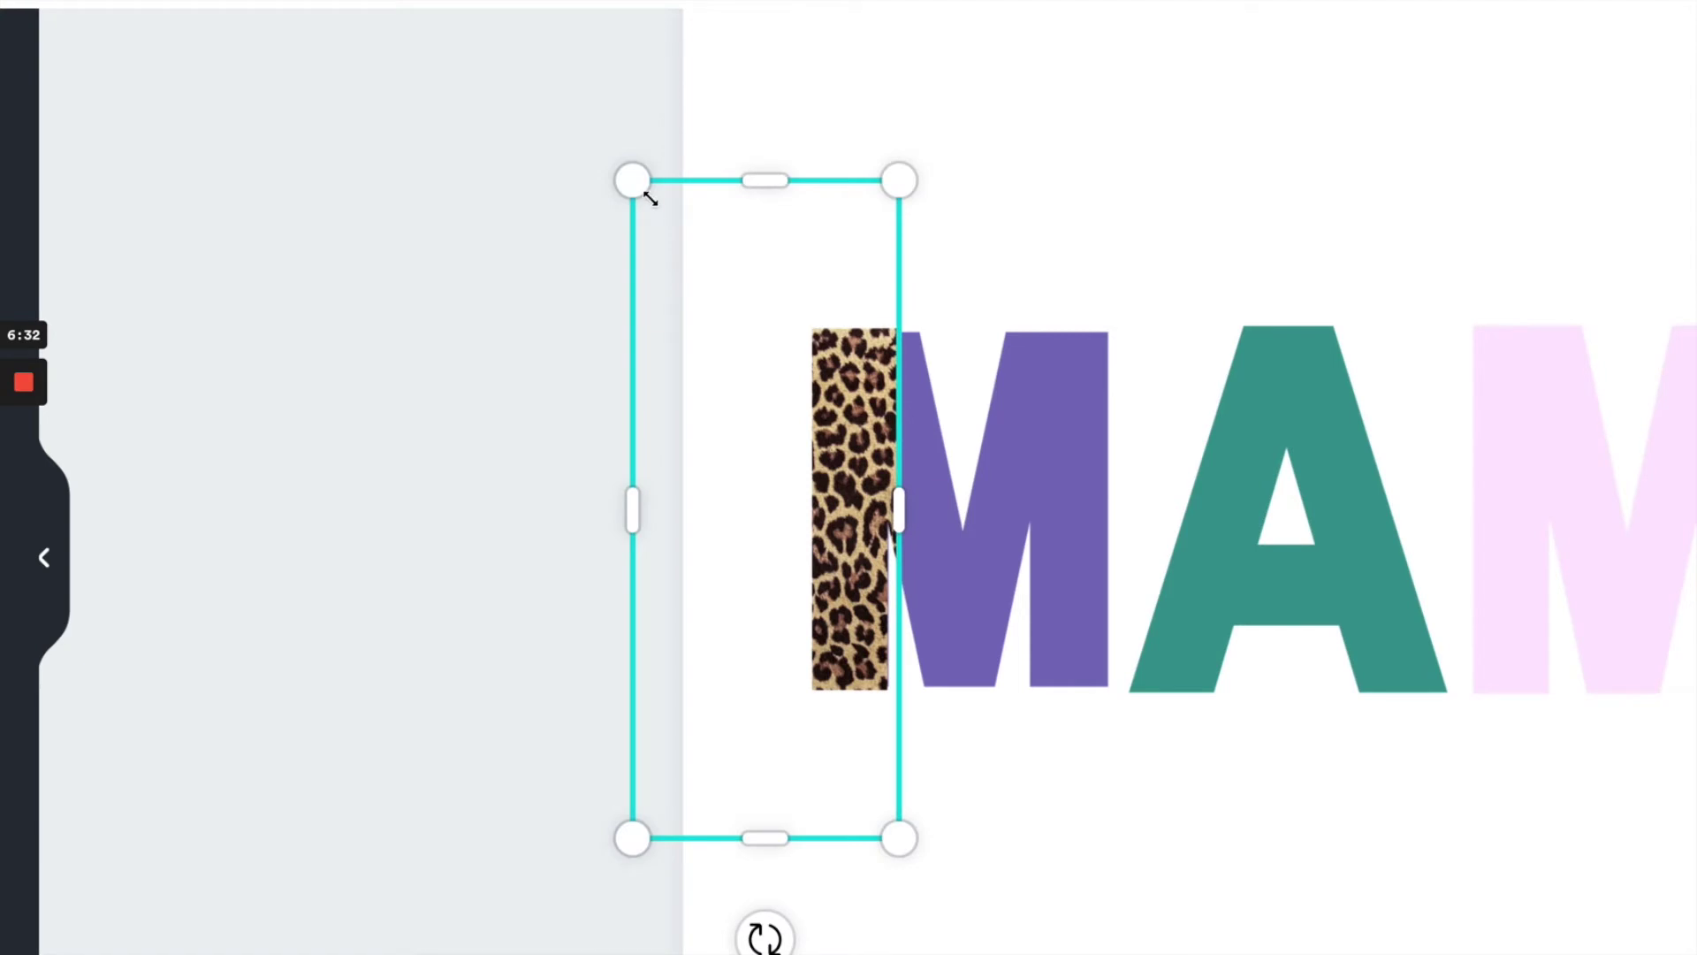
pyautogui.moveTo(651, 202); pyautogui.dragTo(653, 203)
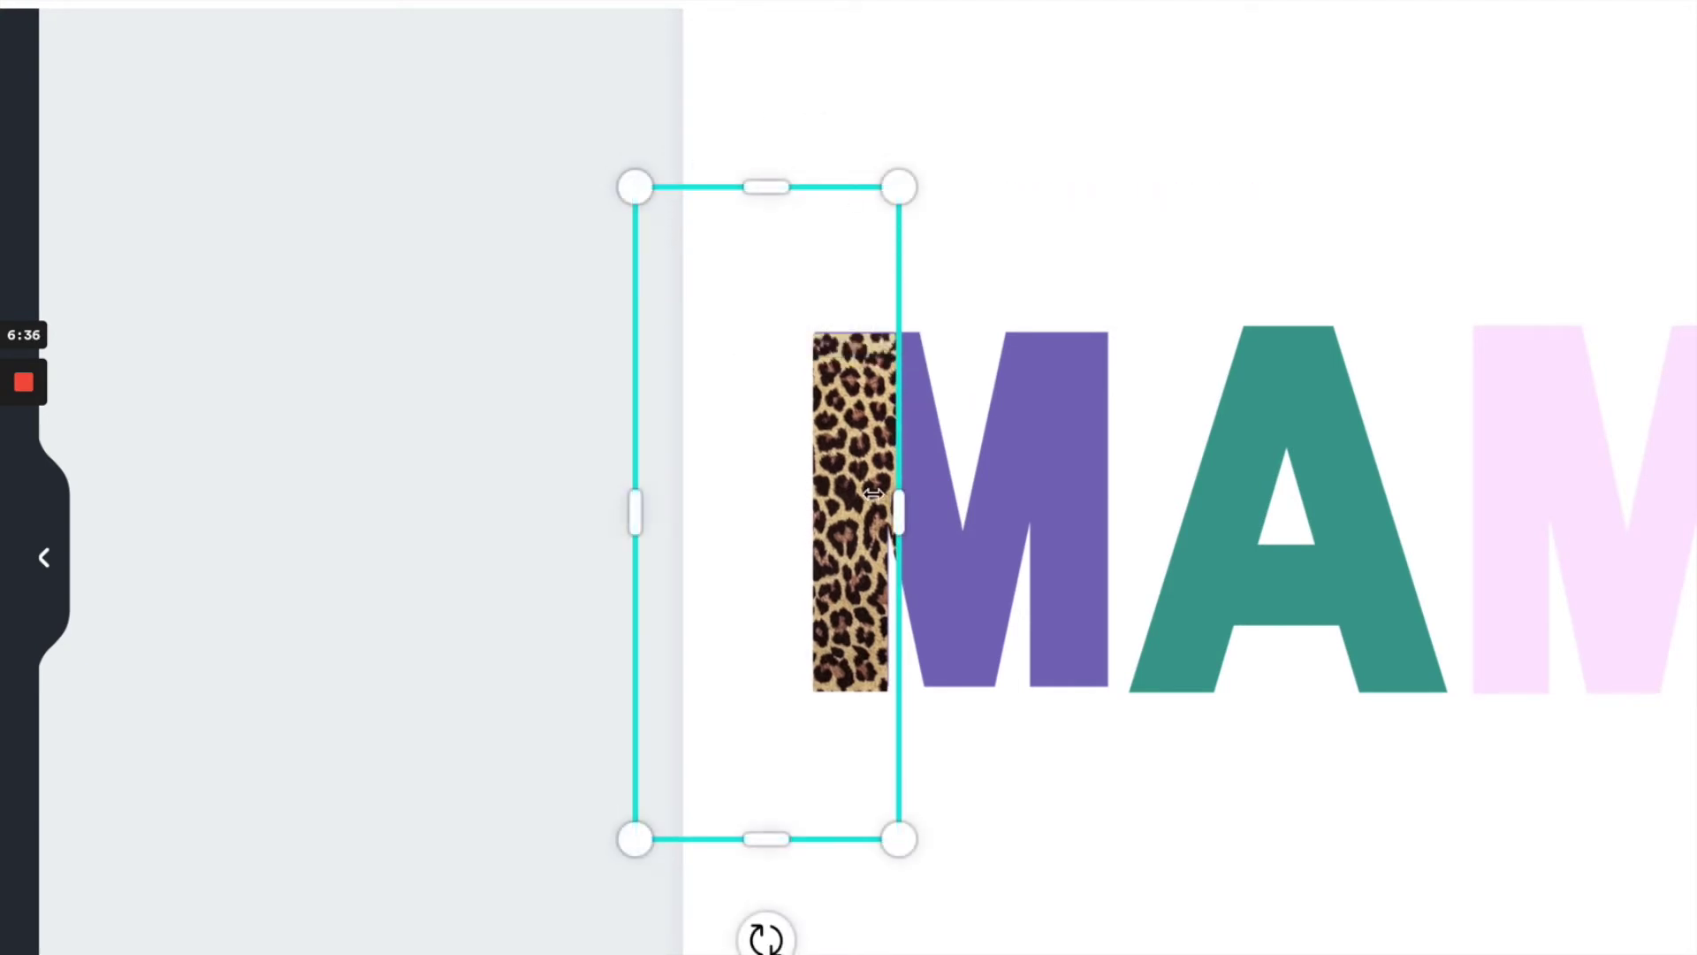
pyautogui.moveTo(871, 495); pyautogui.dragTo(871, 492)
pyautogui.click(1226, 280)
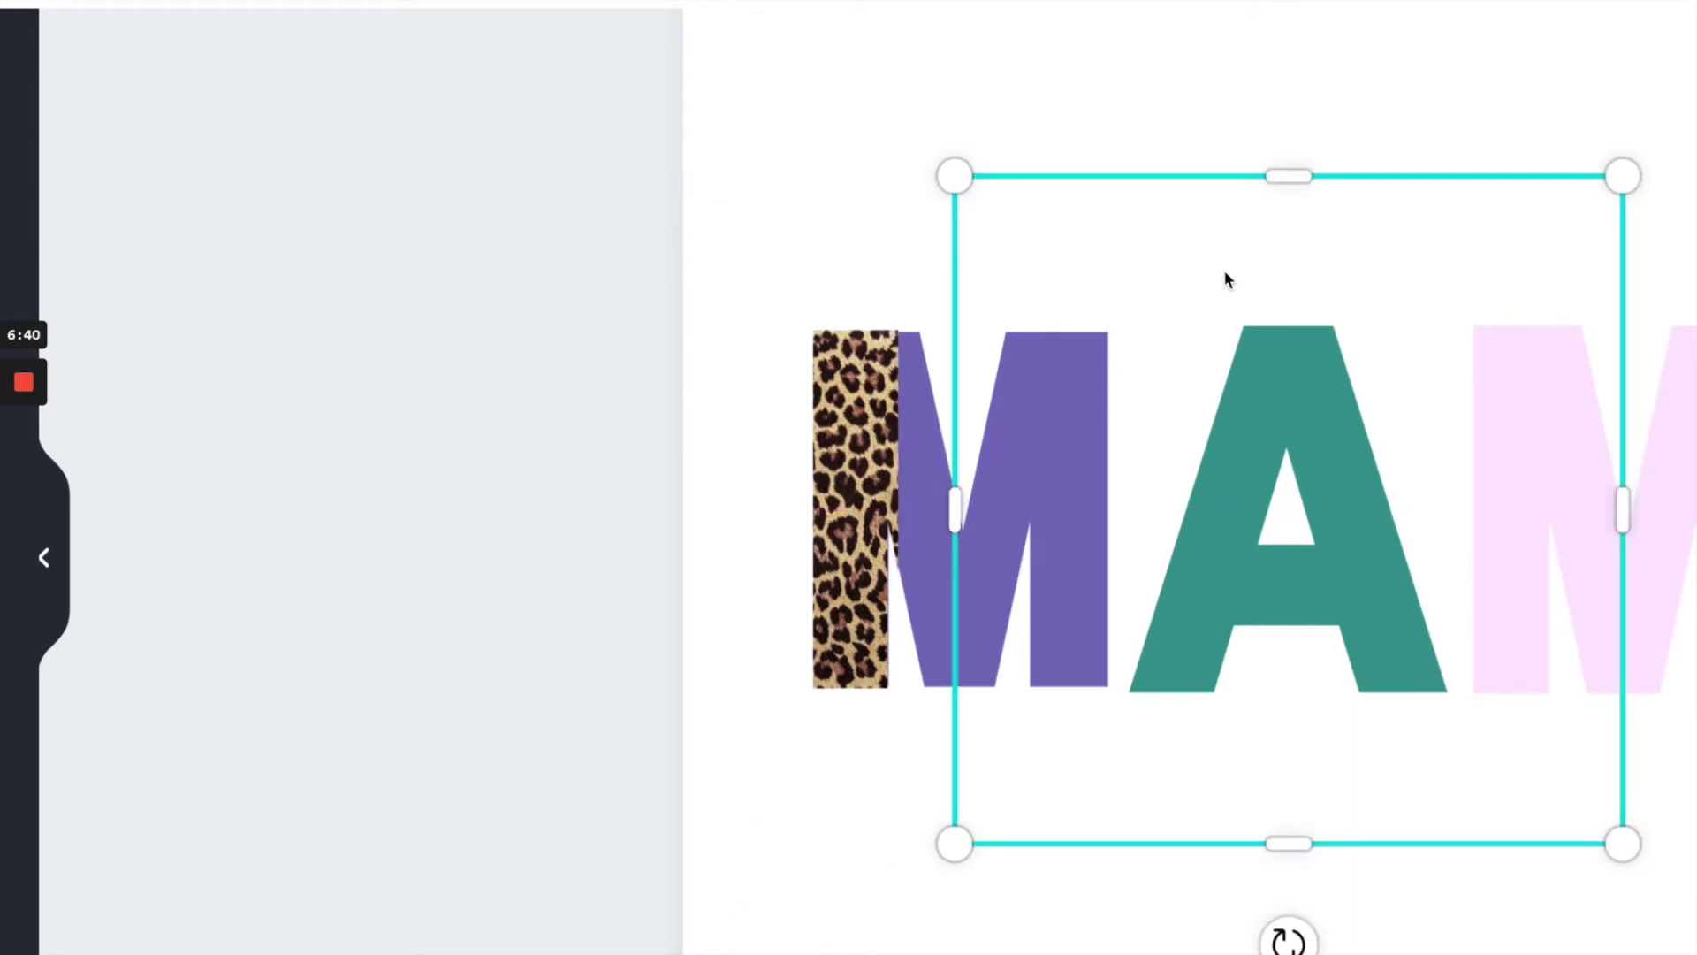
pyautogui.click(845, 475)
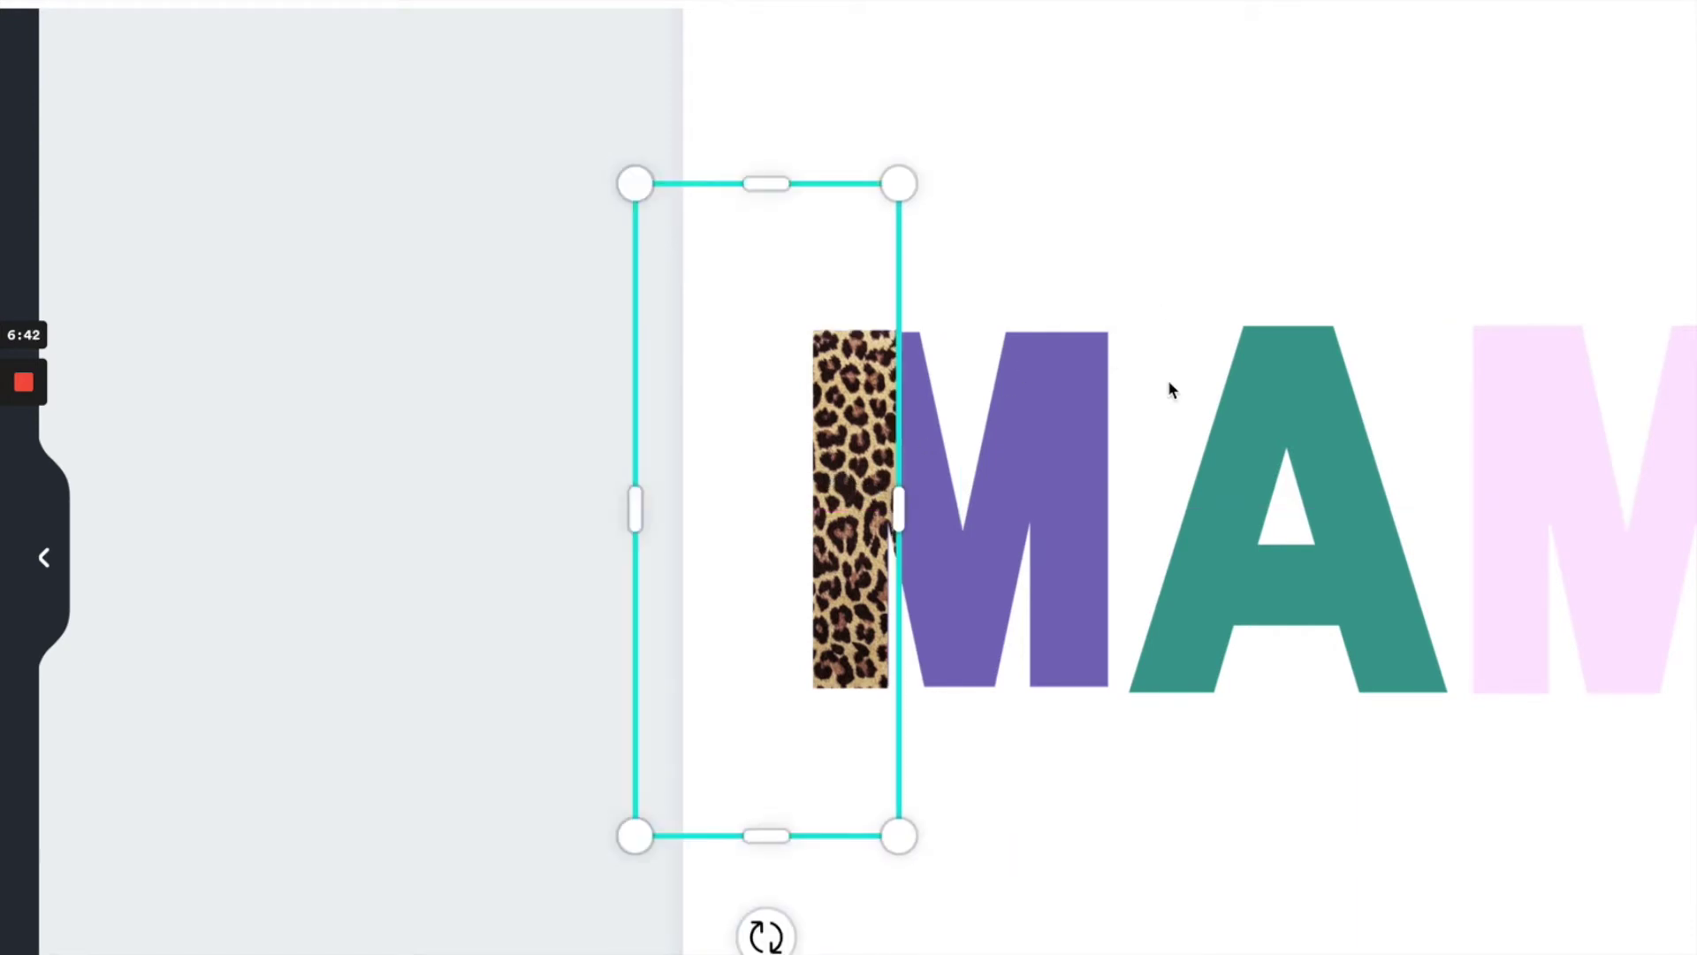
pyautogui.press('Down')
pyautogui.press('Down')
pyautogui.press('Escape')
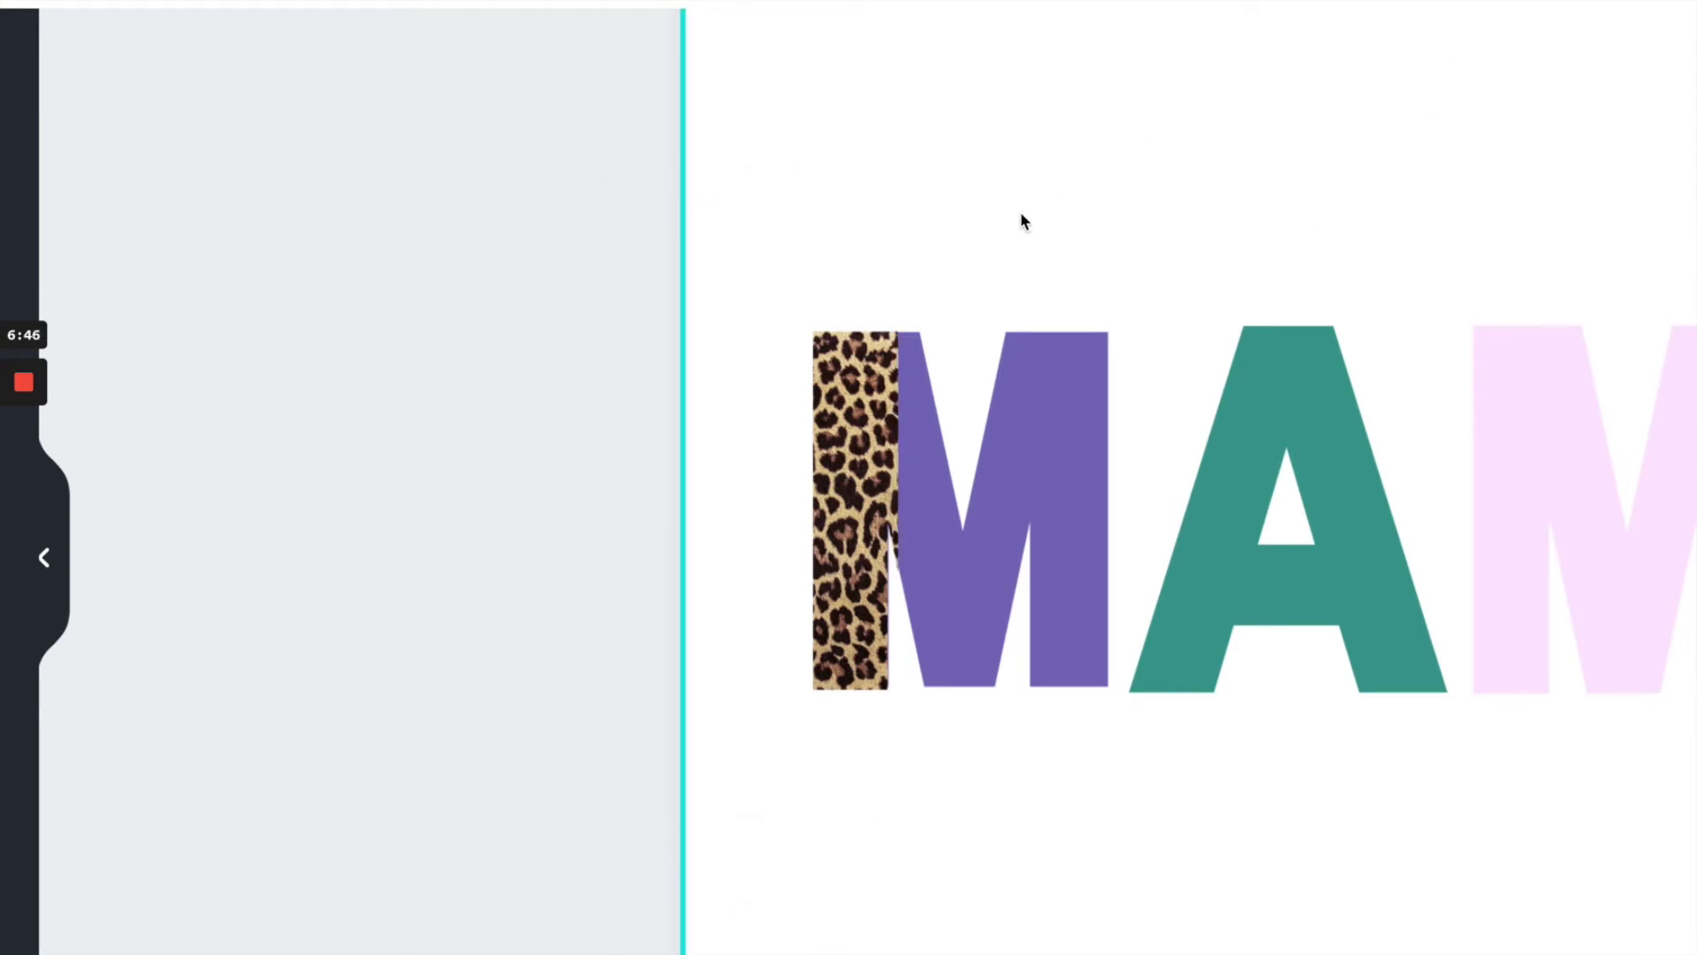
pyautogui.click(872, 383)
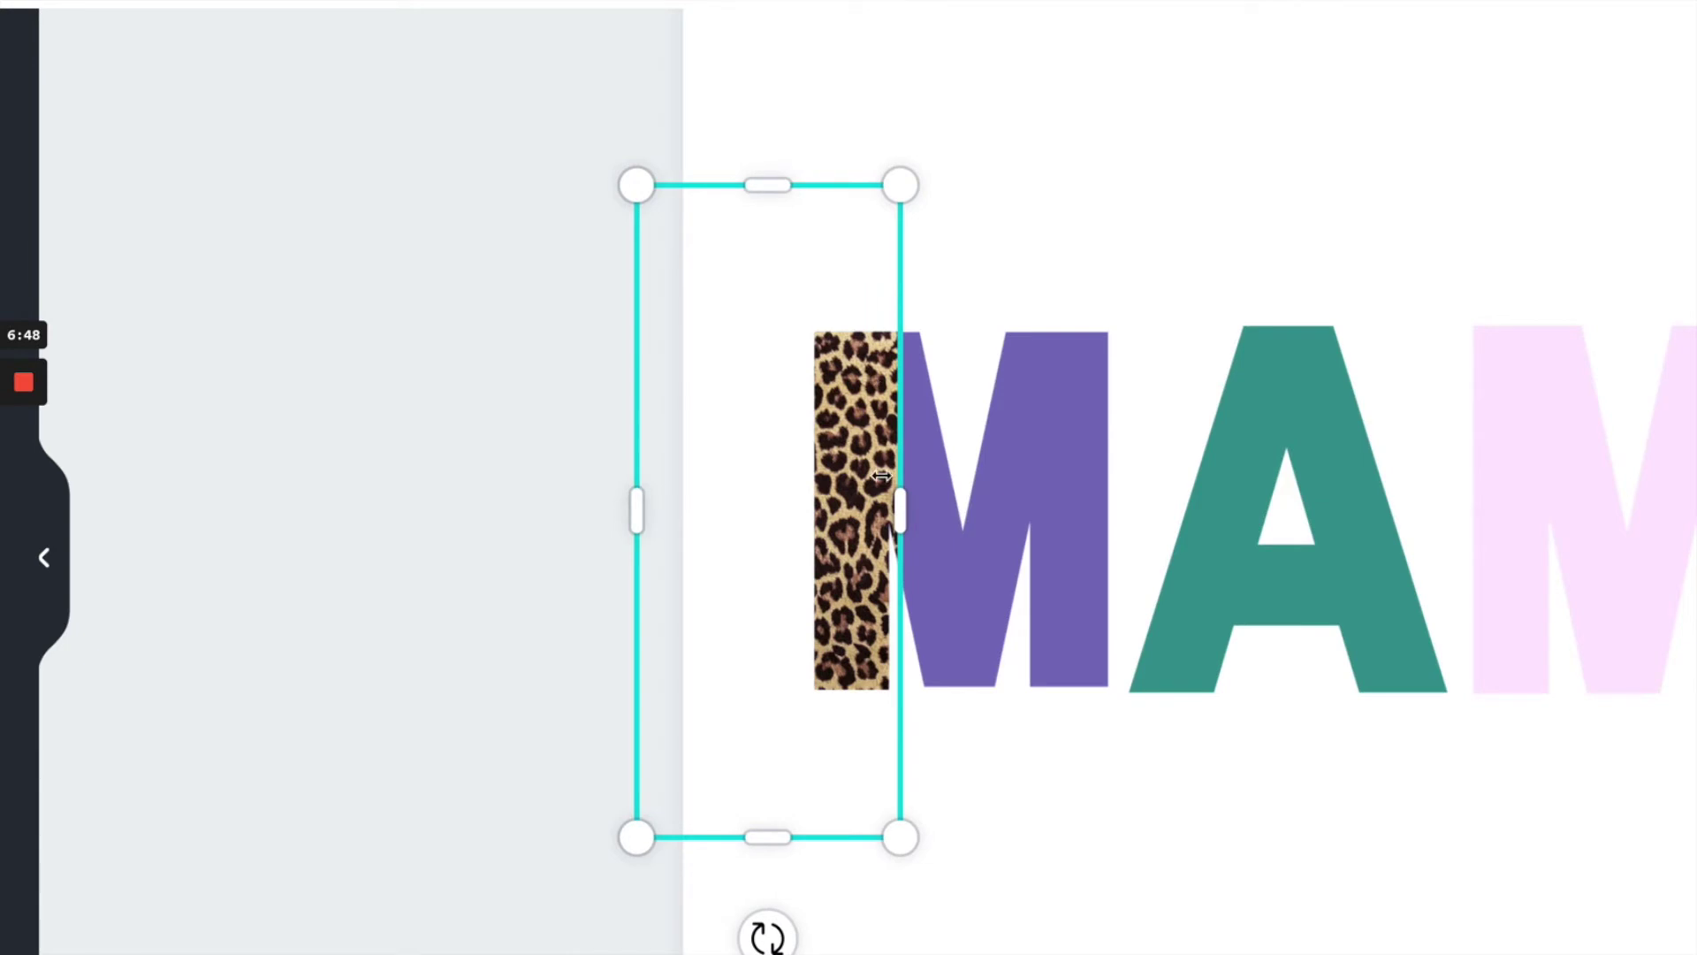
pyautogui.moveTo(893, 509); pyautogui.dragTo(896, 510)
pyautogui.click(1130, 200)
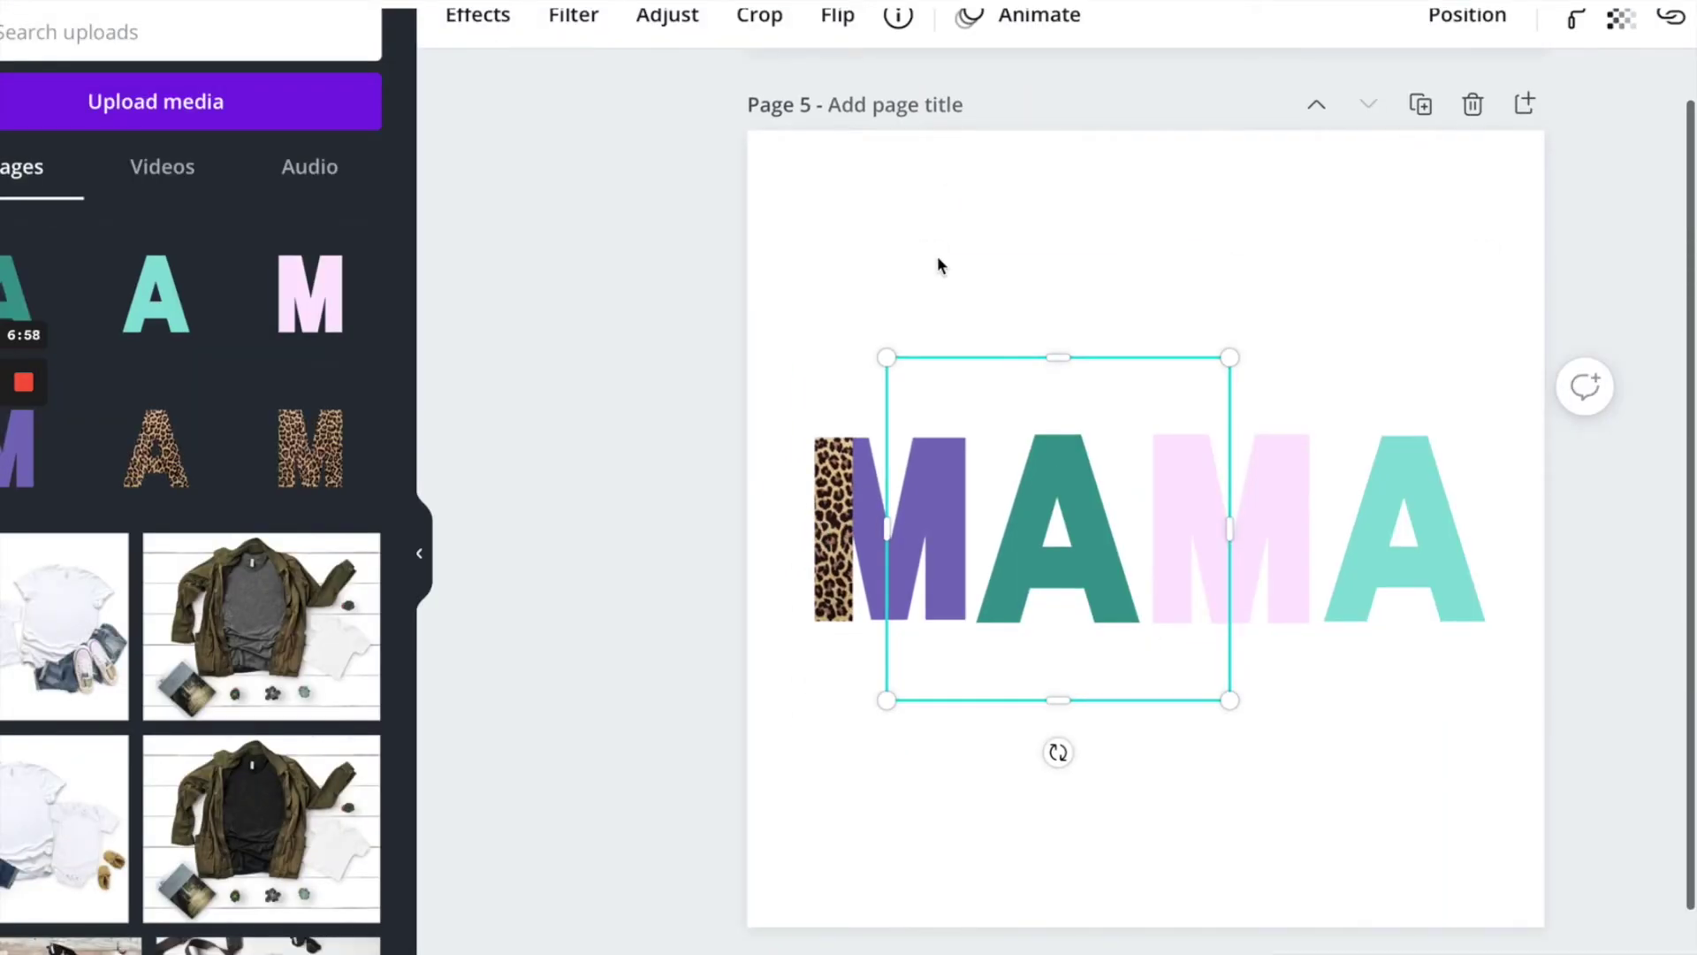
# Duplicate the leopard strip and align the copy over the pale pink M's left stem.
pyautogui.click(940, 265)
pyautogui.click(838, 489)
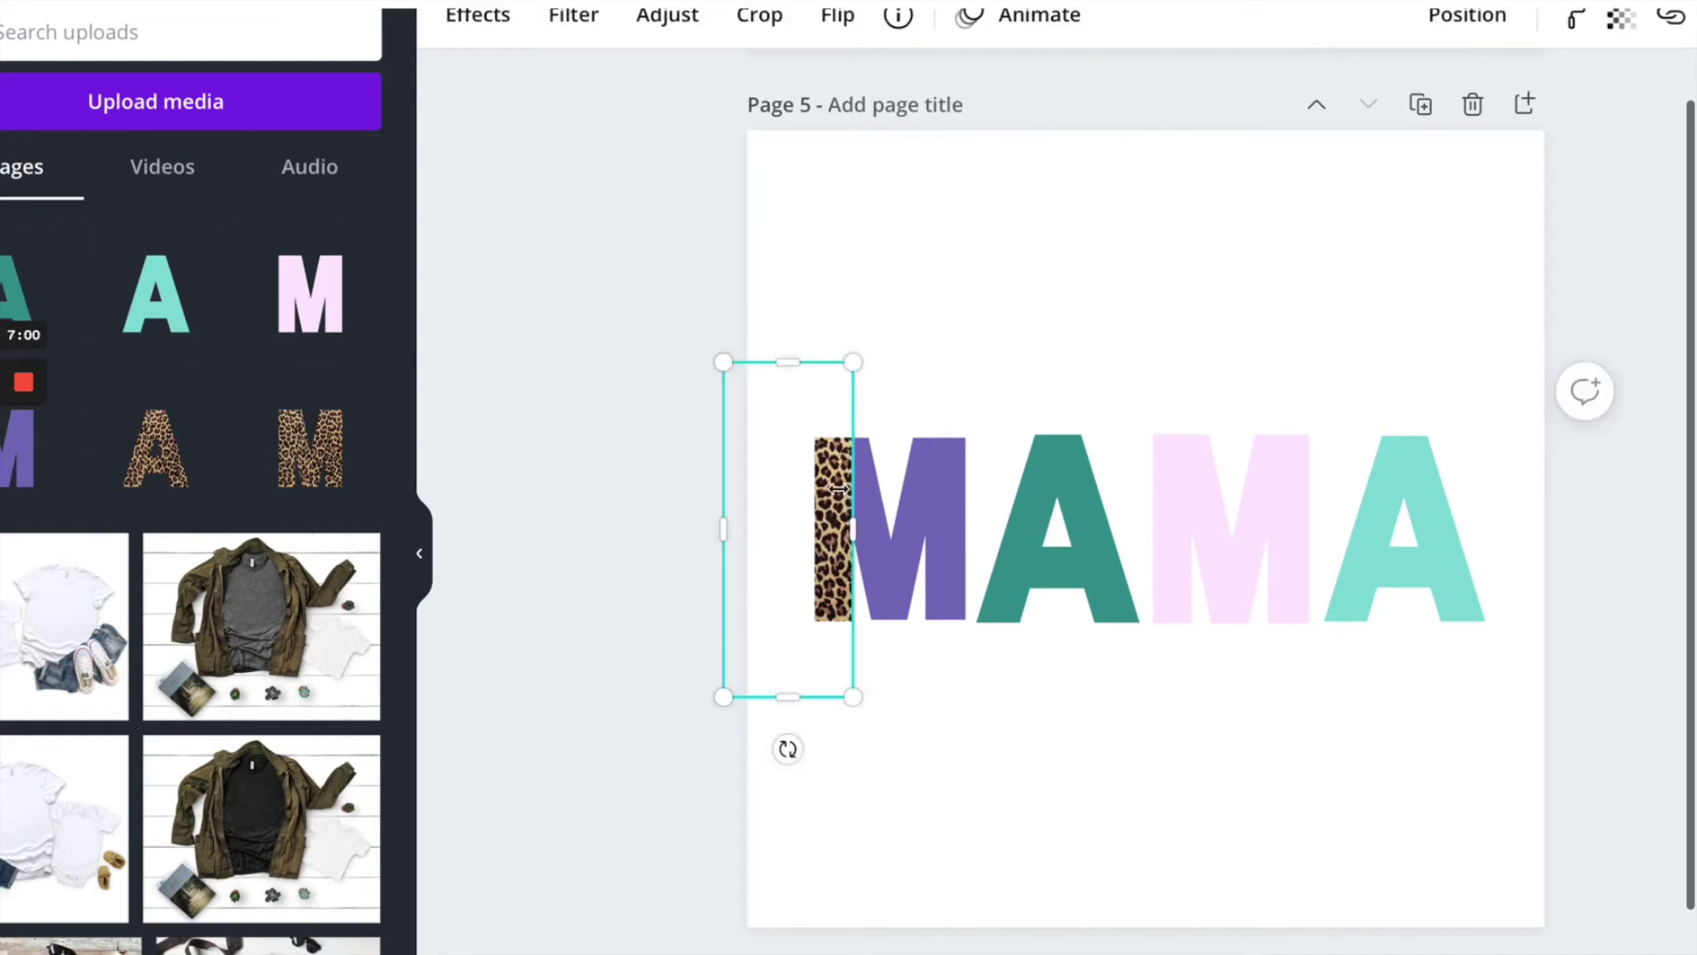
pyautogui.moveTo(837, 489); pyautogui.dragTo(1161, 465)
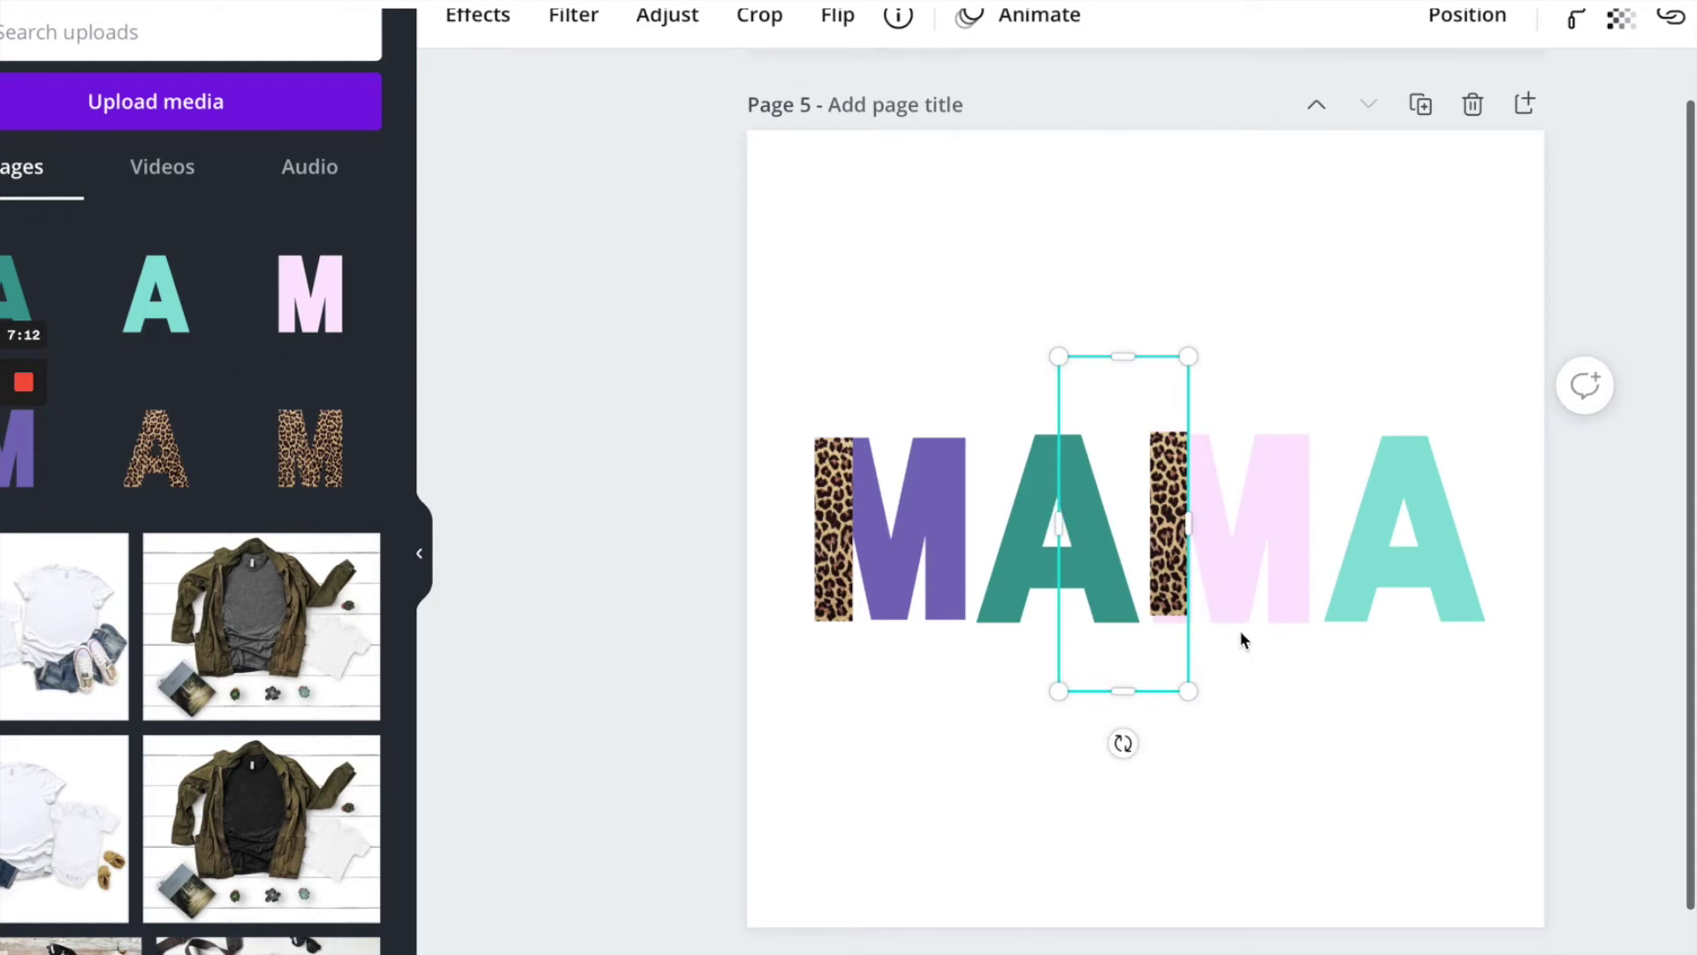
pyautogui.moveTo(1175, 580); pyautogui.dragTo(1175, 581)
pyautogui.click(1270, 588)
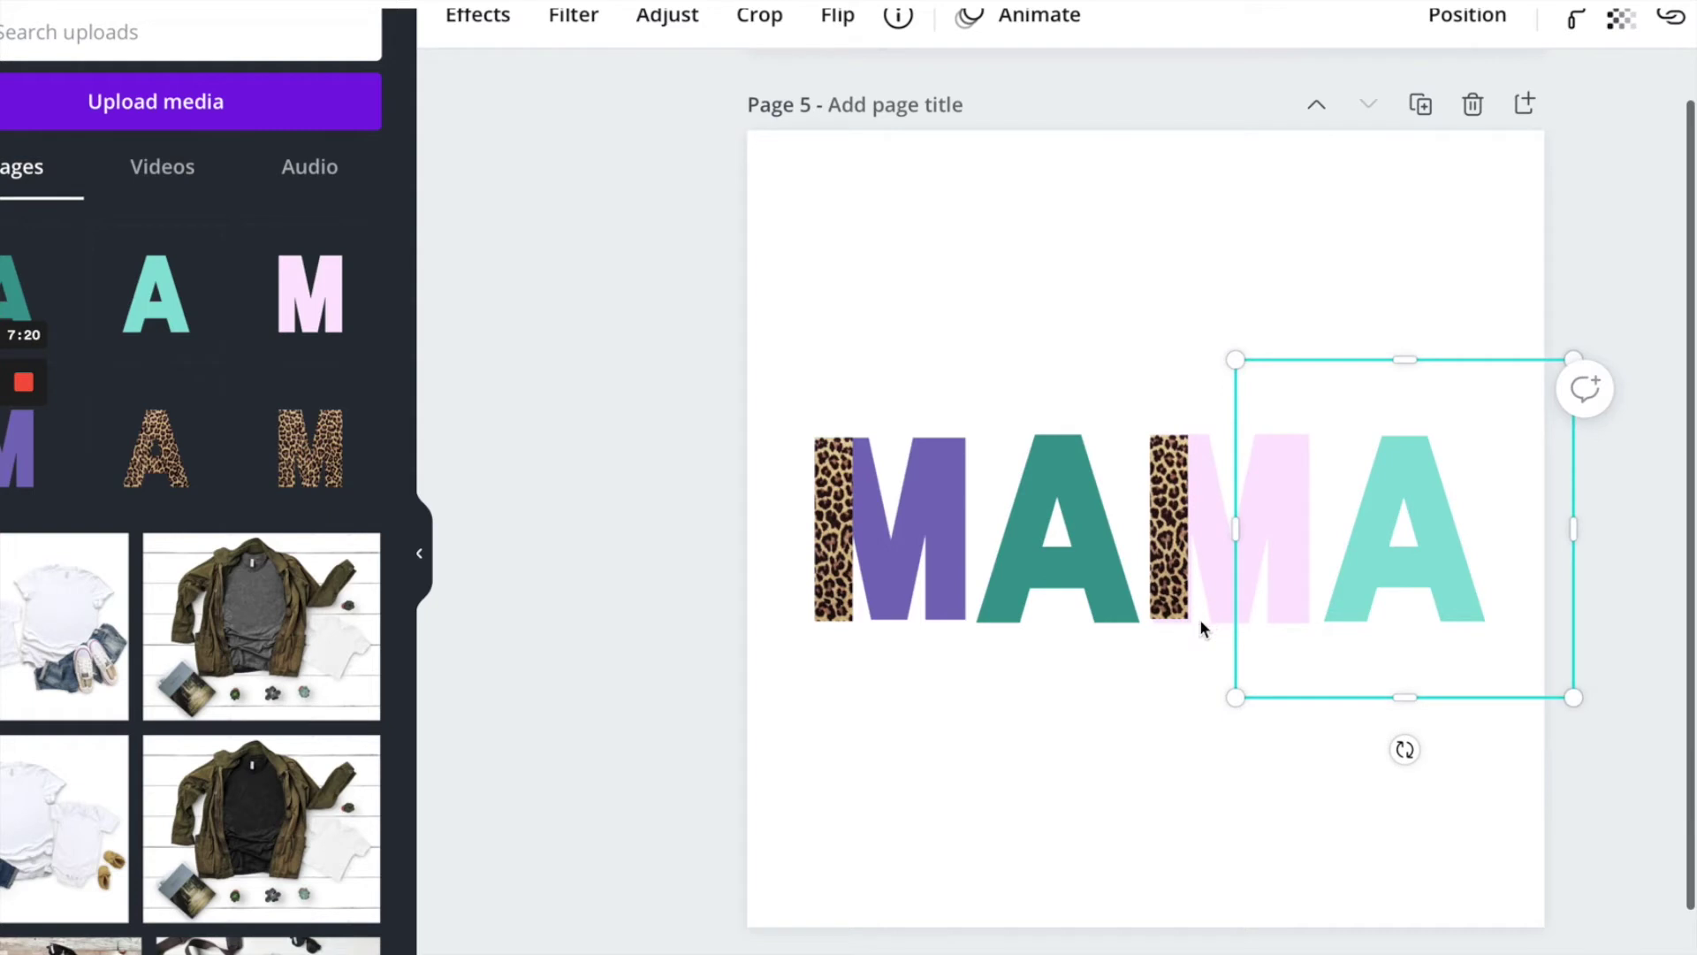
# Move the leopard strip off the pale pink M and scale the pink M down slightly.
pyautogui.click(1149, 693)
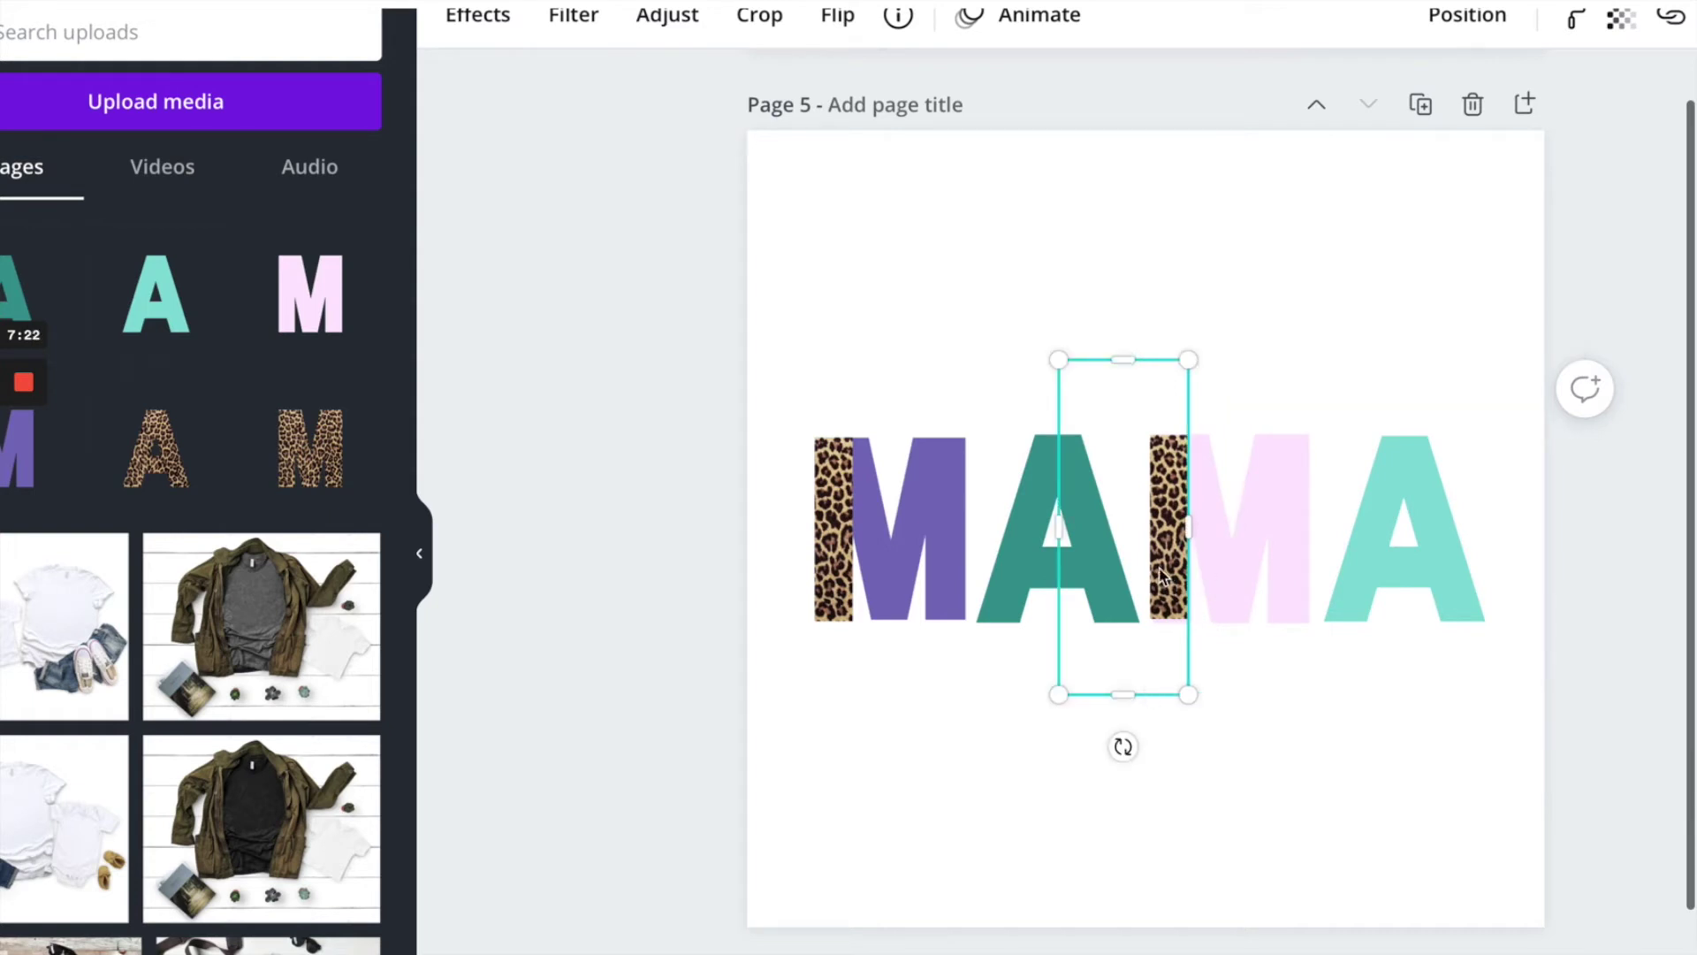
pyautogui.moveTo(1139, 492); pyautogui.dragTo(1105, 409)
pyautogui.click(1240, 530)
pyautogui.click(1165, 631)
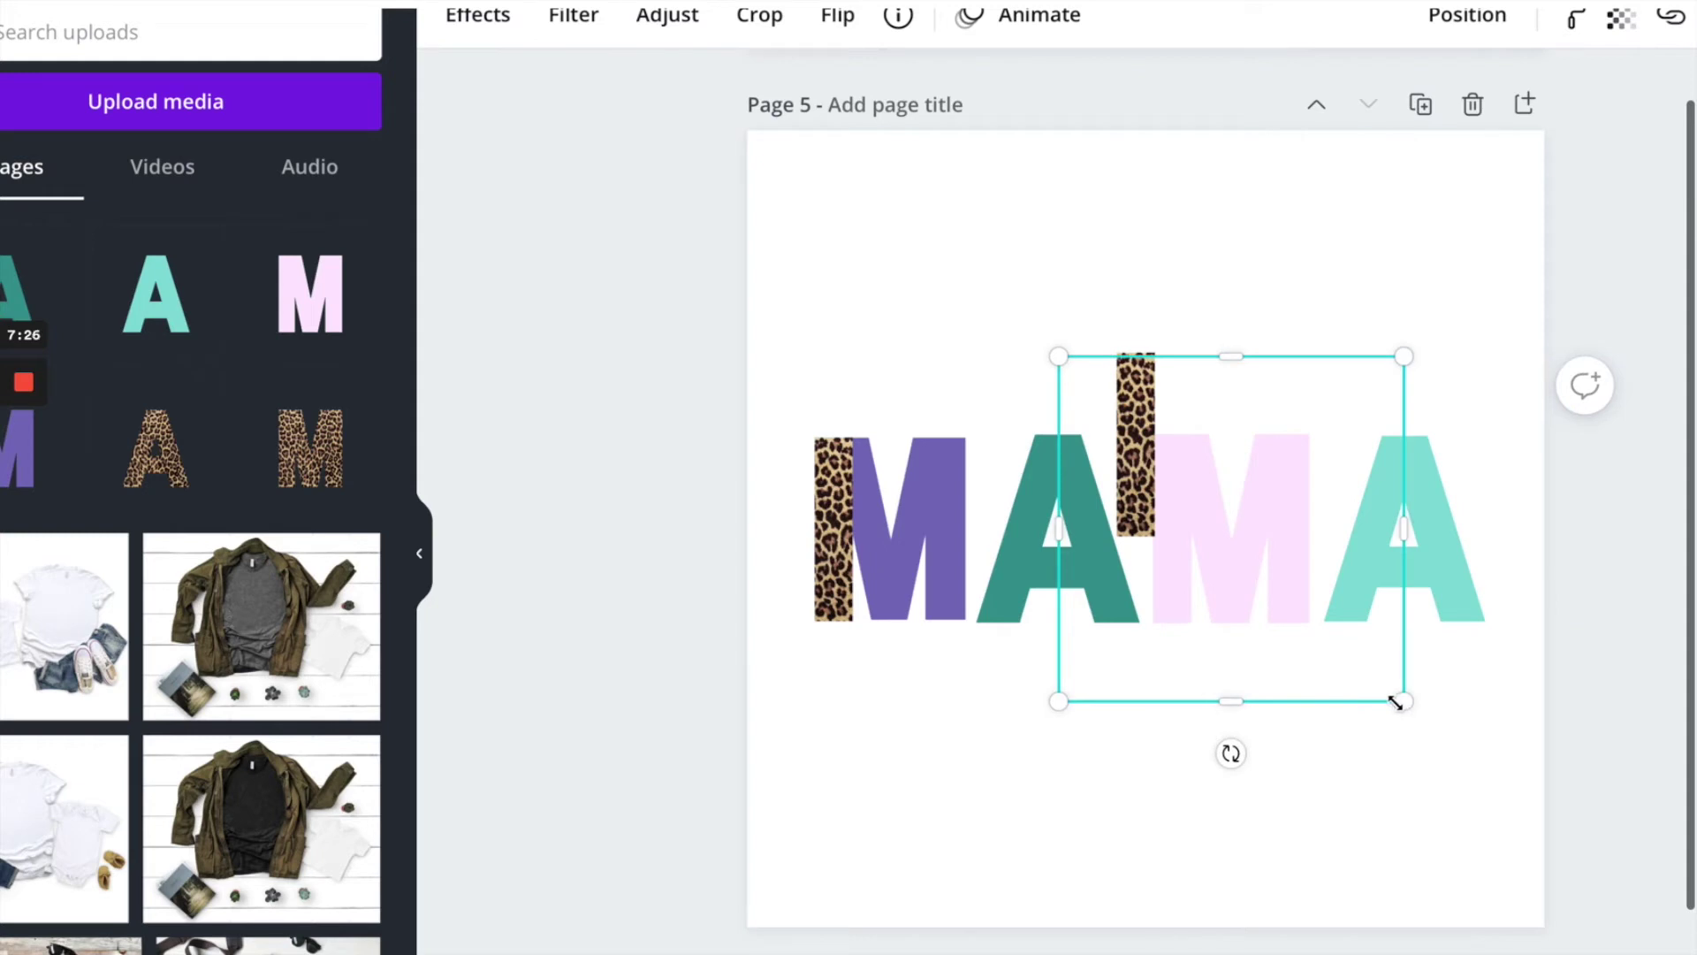
pyautogui.moveTo(1395, 701); pyautogui.dragTo(1390, 697)
pyautogui.click(1405, 796)
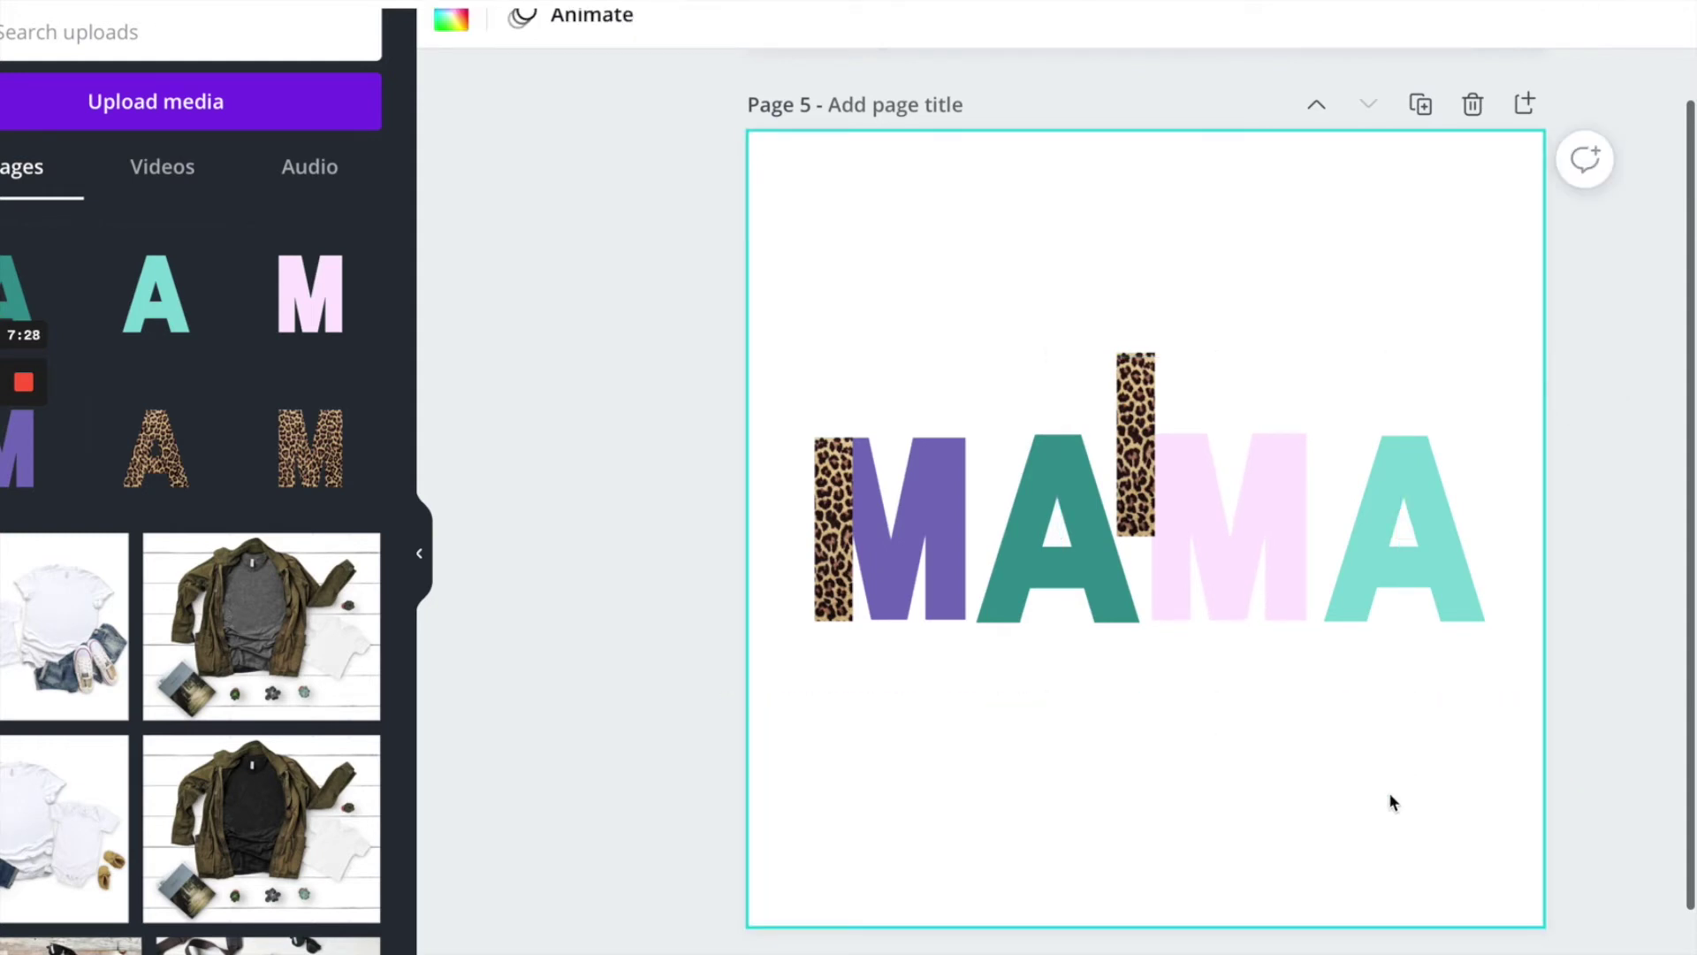
# Place the leopard strip back over the pale pink M's left stem and enlarge it slightly to match the letter's height.
pyautogui.moveTo(1146, 448); pyautogui.dragTo(1168, 519)
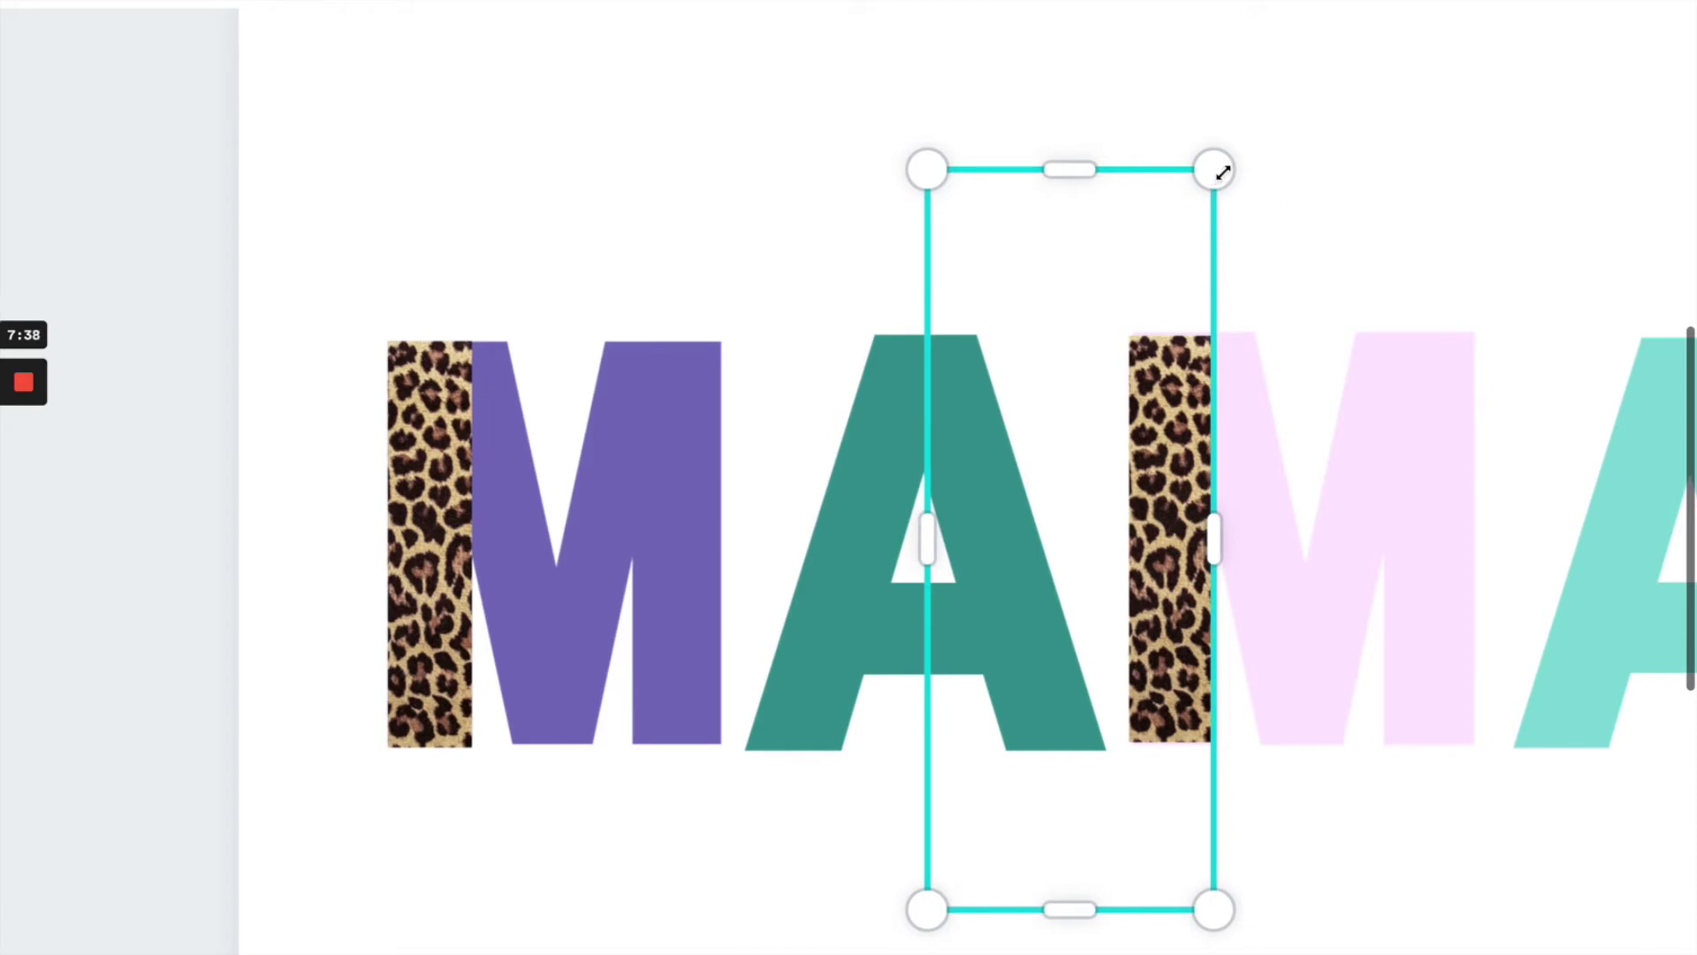
pyautogui.moveTo(1224, 169); pyautogui.dragTo(1224, 166)
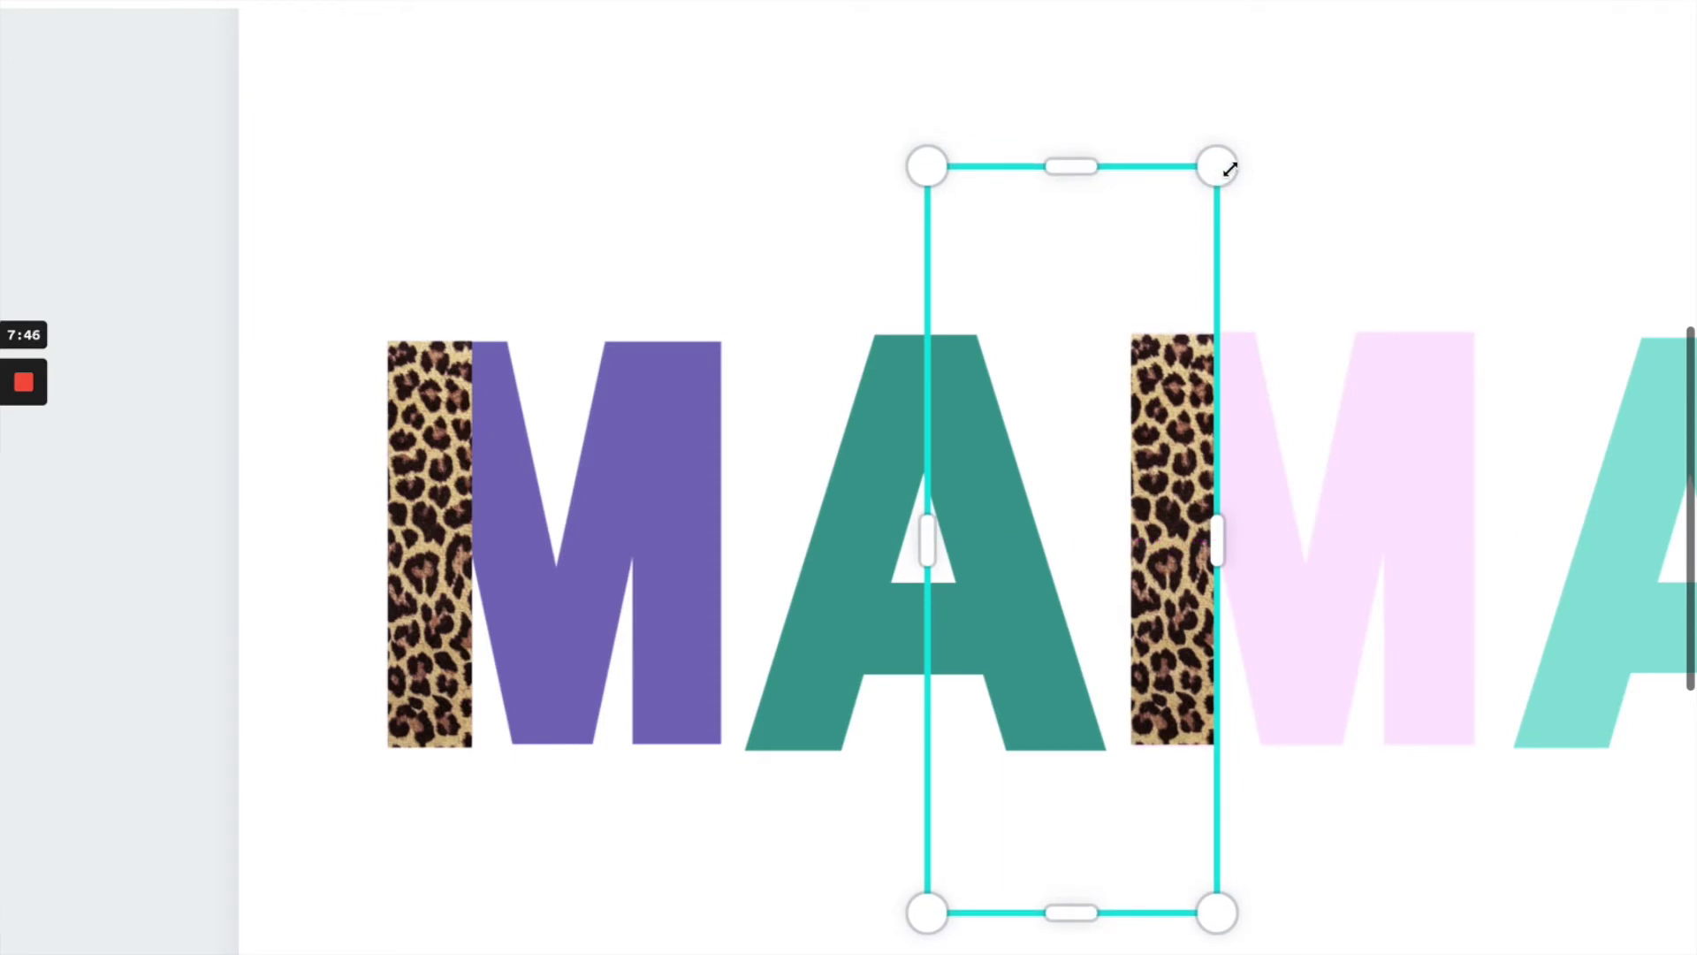
pyautogui.moveTo(1232, 165); pyautogui.dragTo(1236, 159)
pyautogui.click(1311, 166)
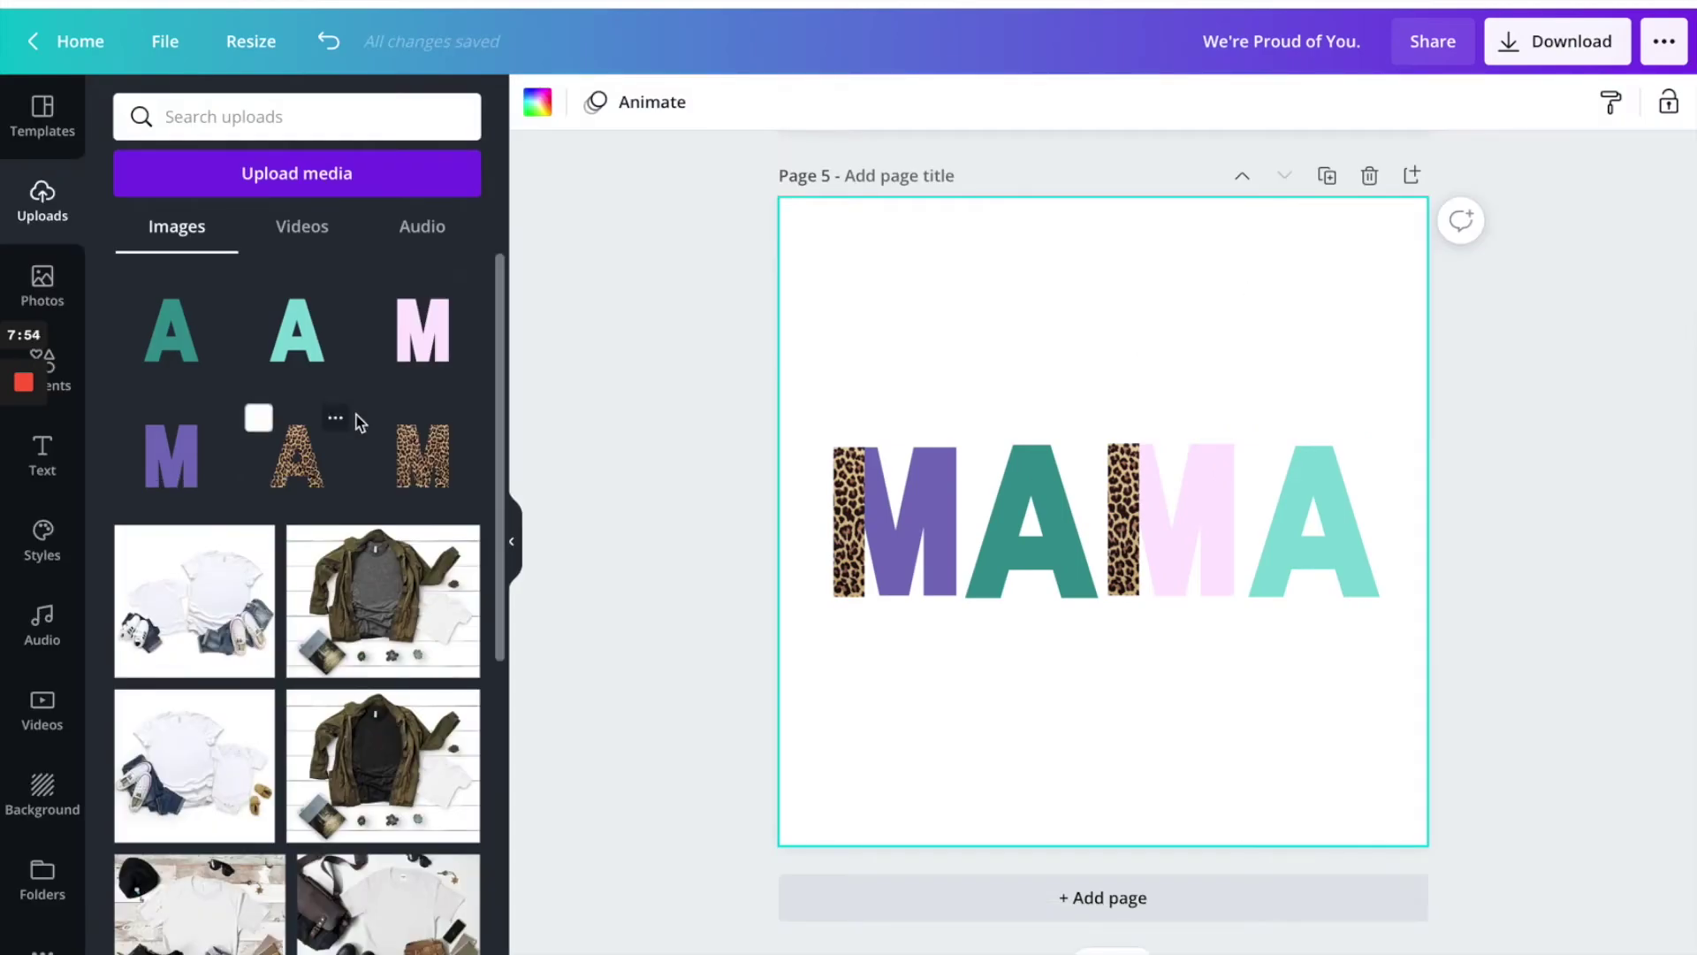
# Add the uploaded leopard print A, crop it to its left half, shrink it and place it over the dark green A.
pyautogui.click(298, 460)
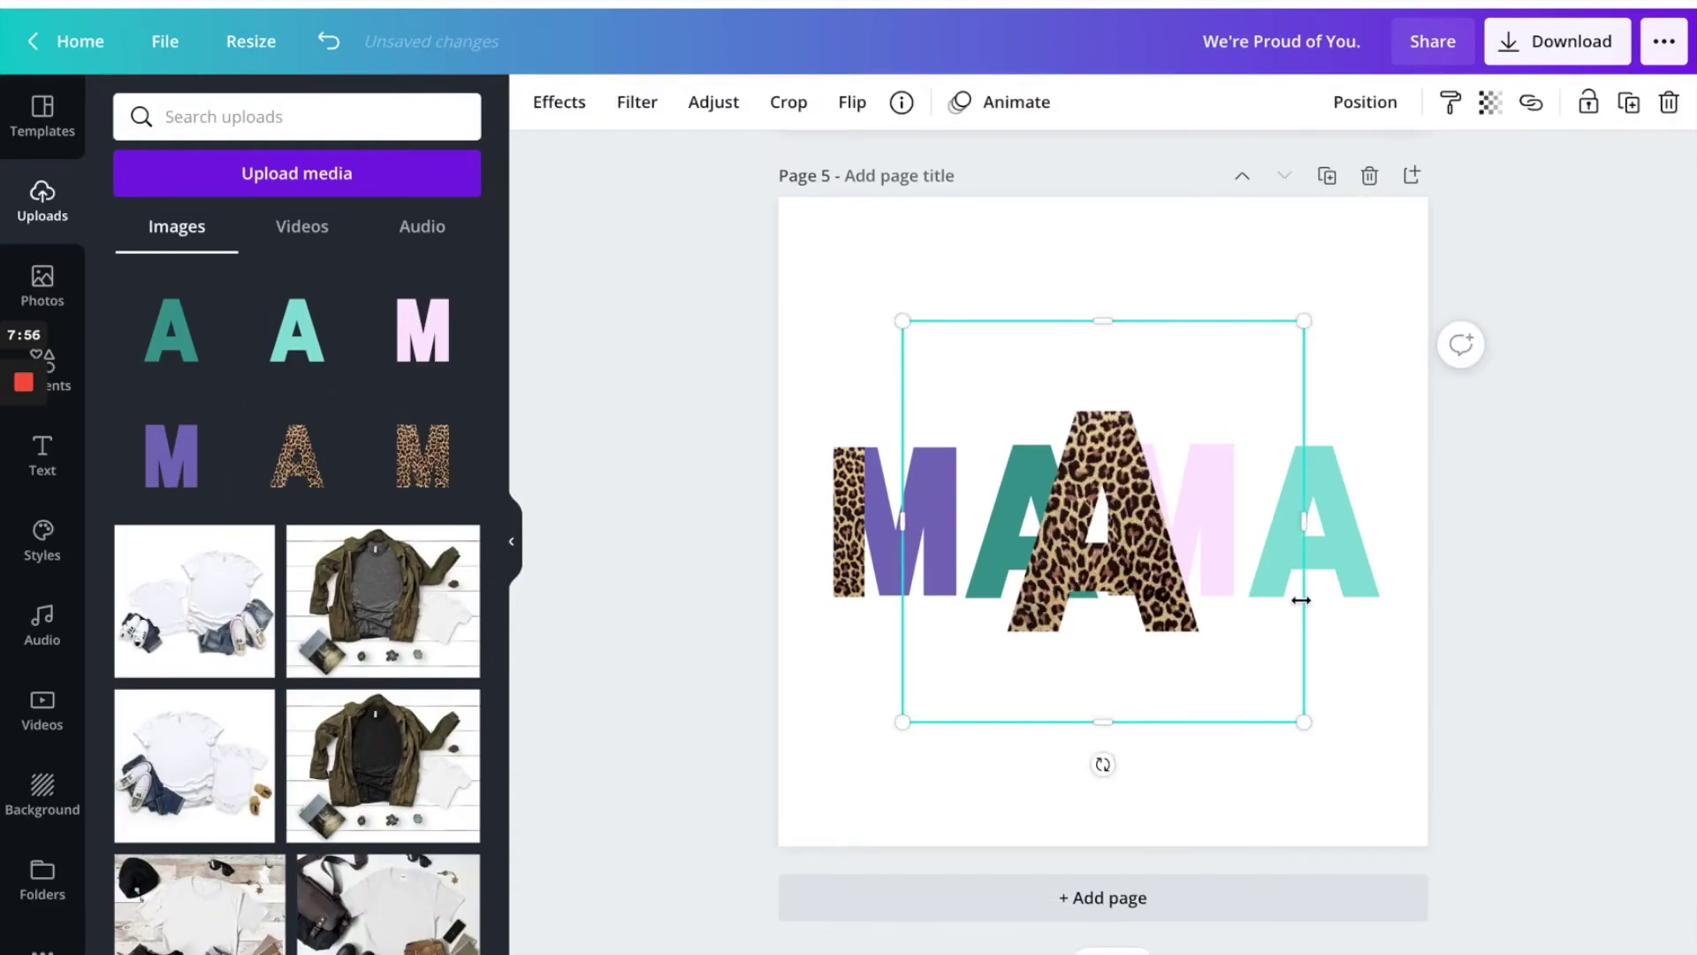
pyautogui.moveTo(1308, 522); pyautogui.dragTo(1089, 541)
pyautogui.moveTo(1072, 712); pyautogui.dragTo(1003, 665)
pyautogui.moveTo(1019, 521); pyautogui.dragTo(984, 548)
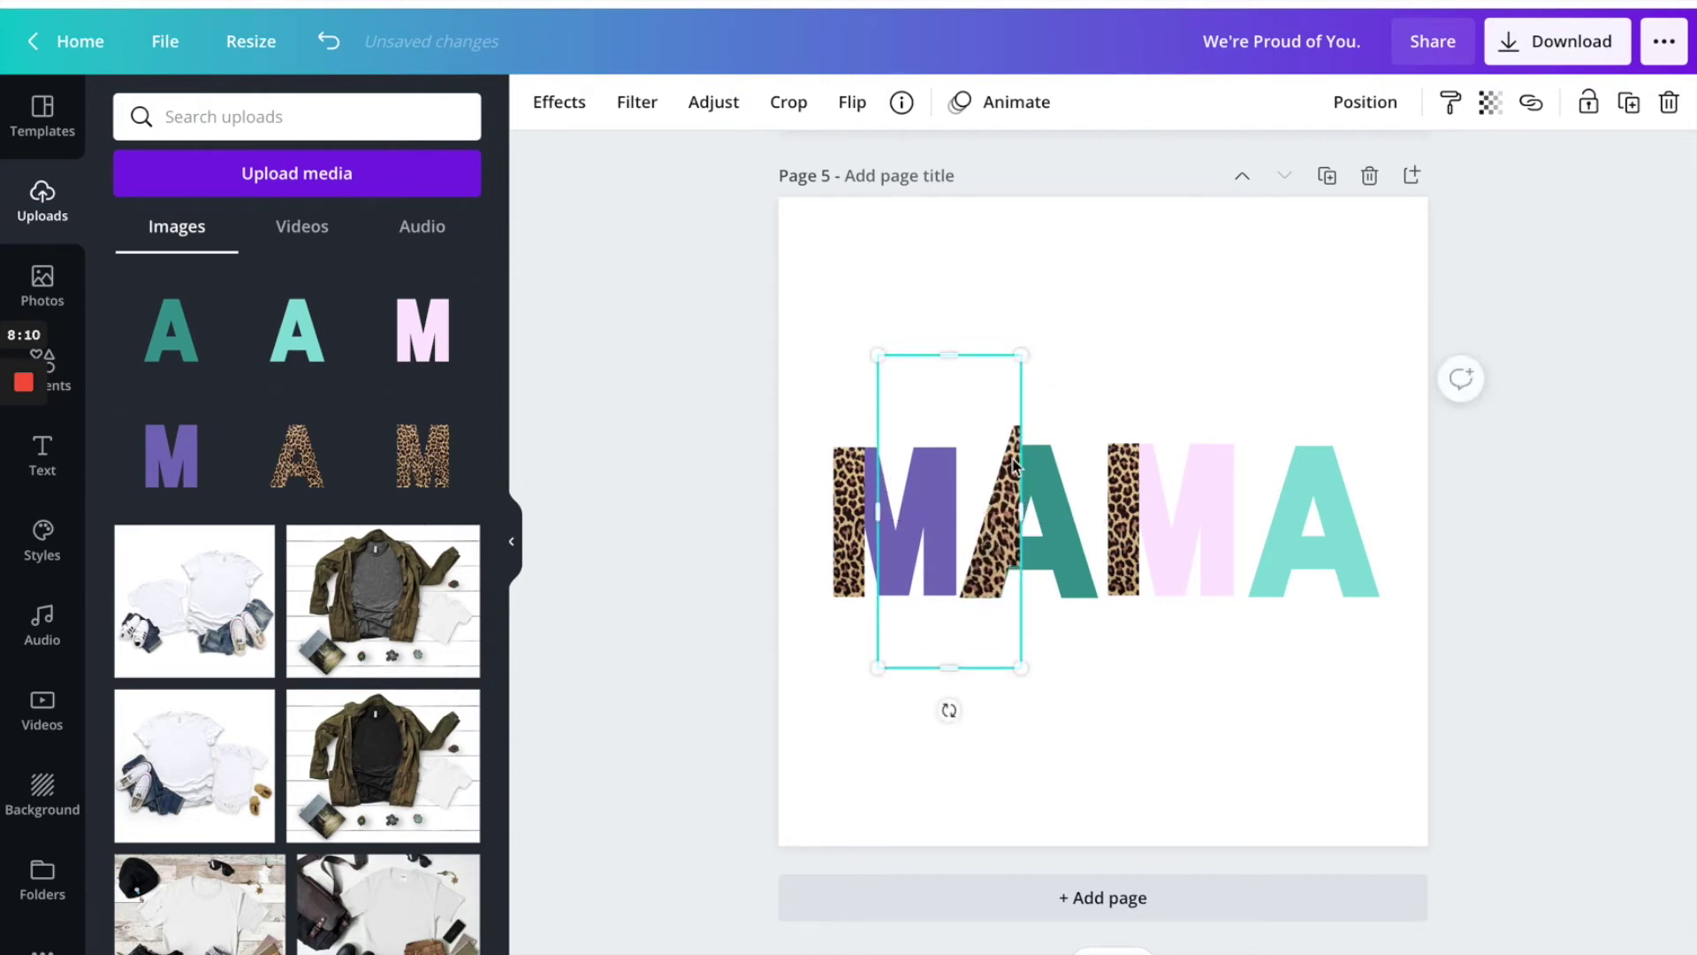
pyautogui.moveTo(1030, 350); pyautogui.dragTo(1023, 378)
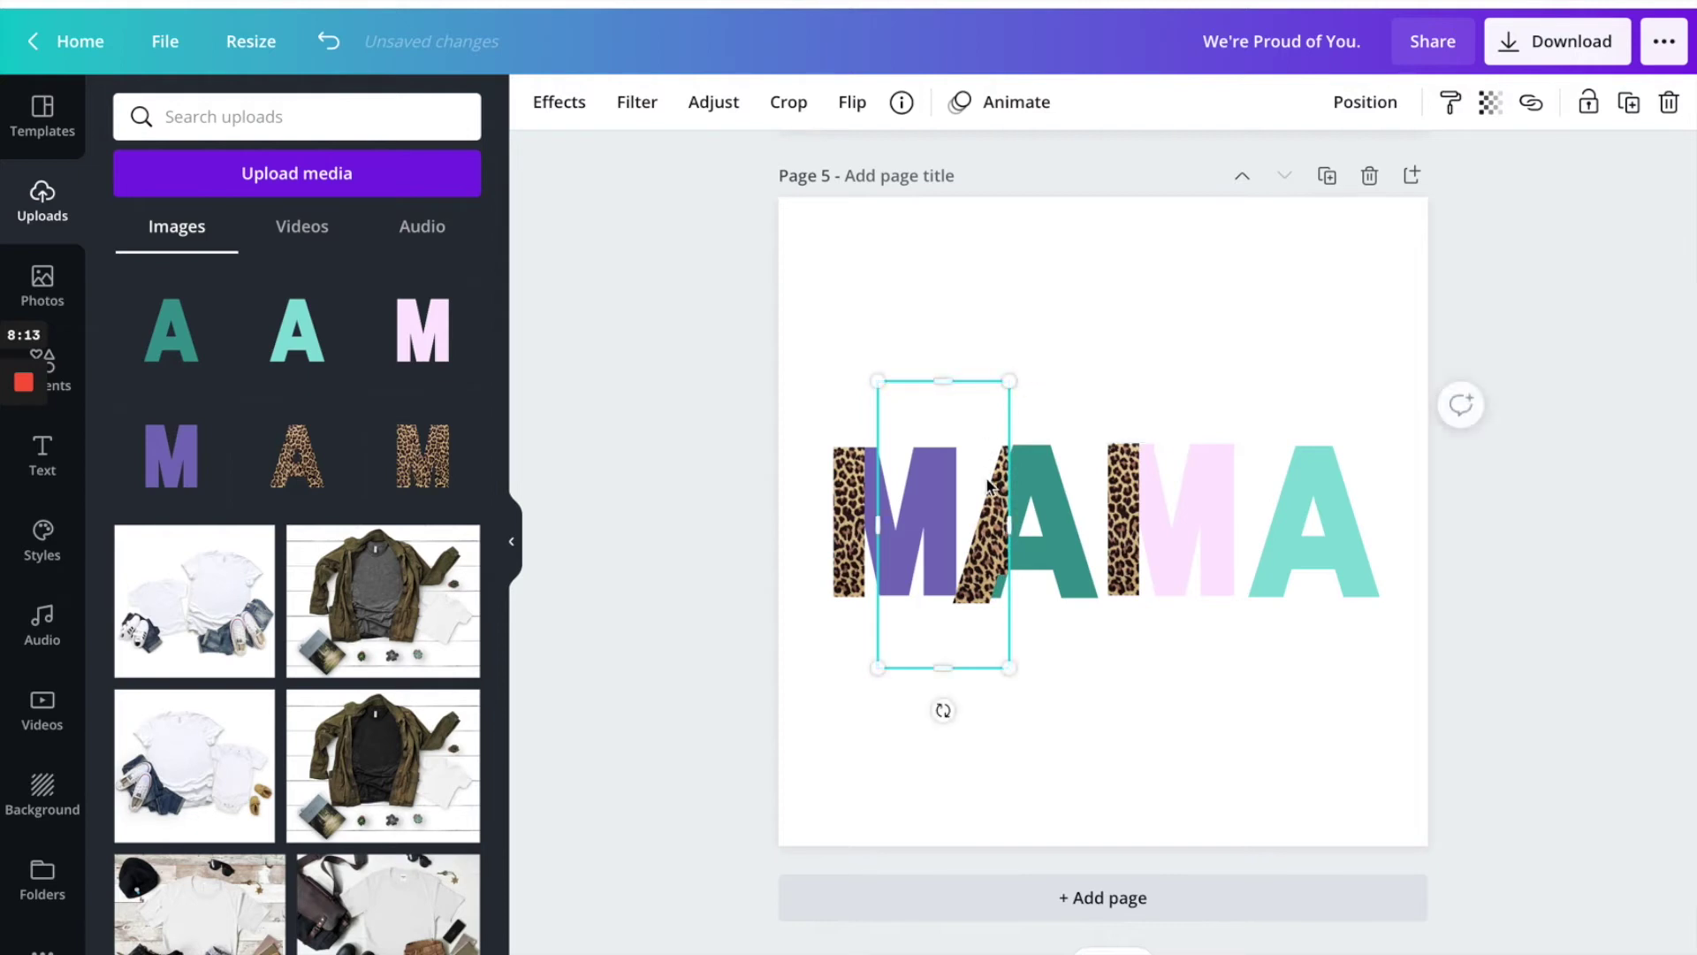
# Shift the cropped leopard A onto the dark green A's left leg and enlarge it slightly to fit the letter.
pyautogui.click(1158, 632)
pyautogui.click(979, 554)
pyautogui.moveTo(979, 554); pyautogui.dragTo(992, 541)
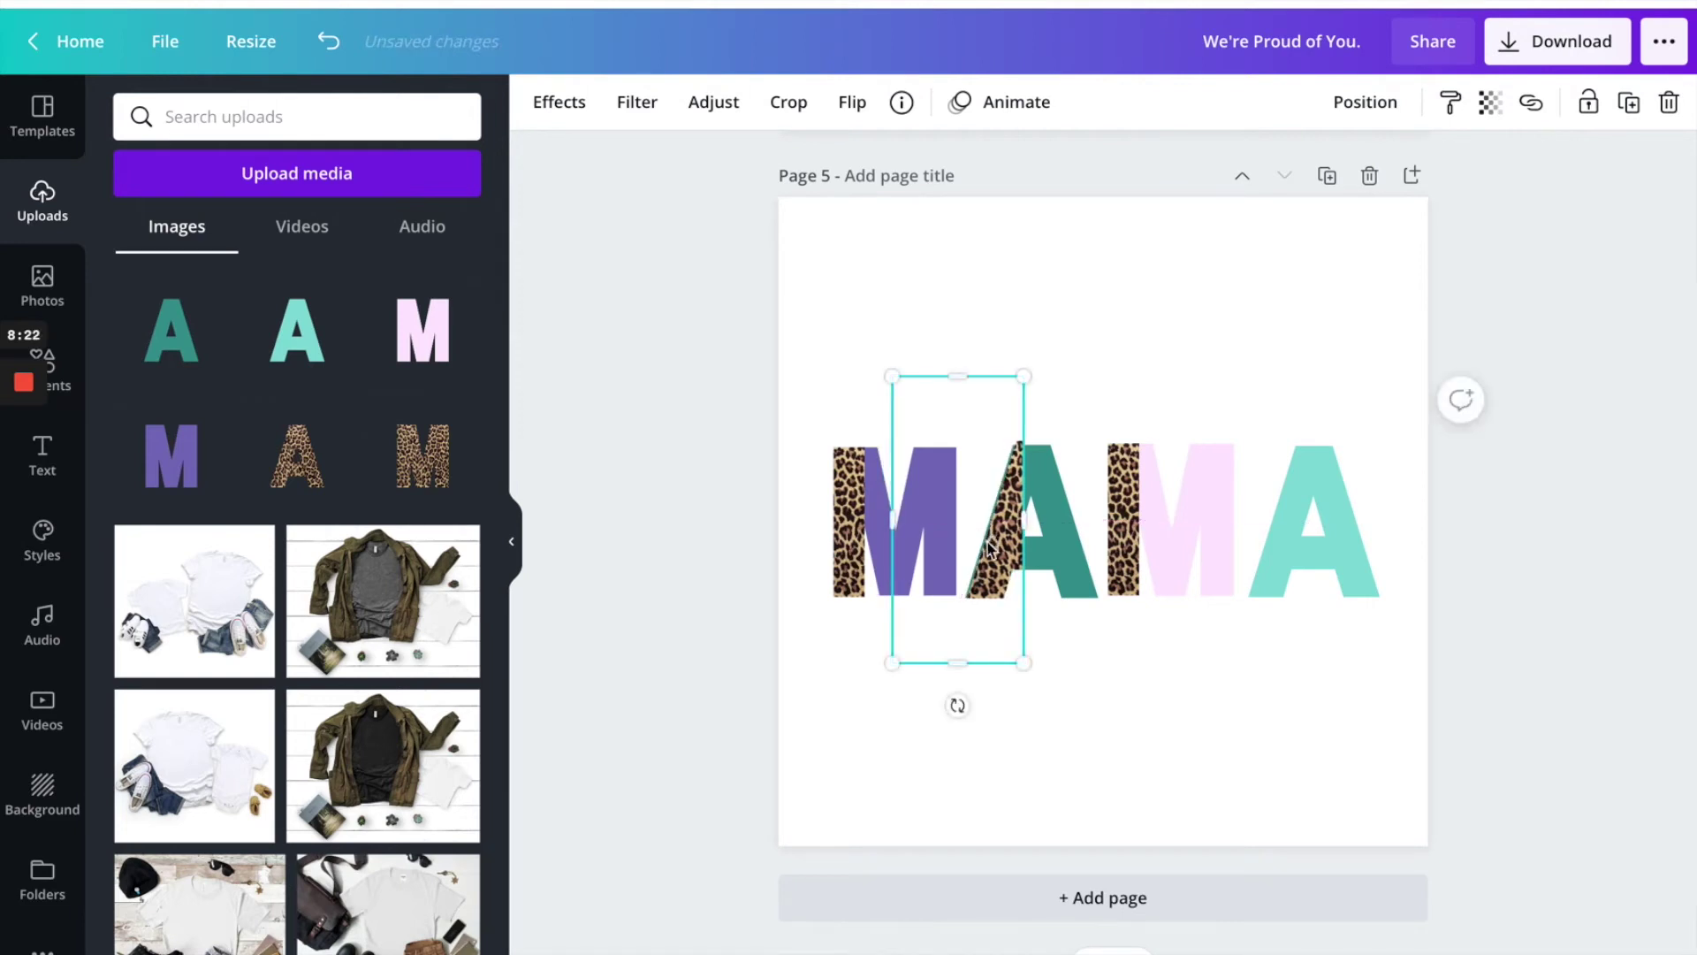
pyautogui.press('Left')
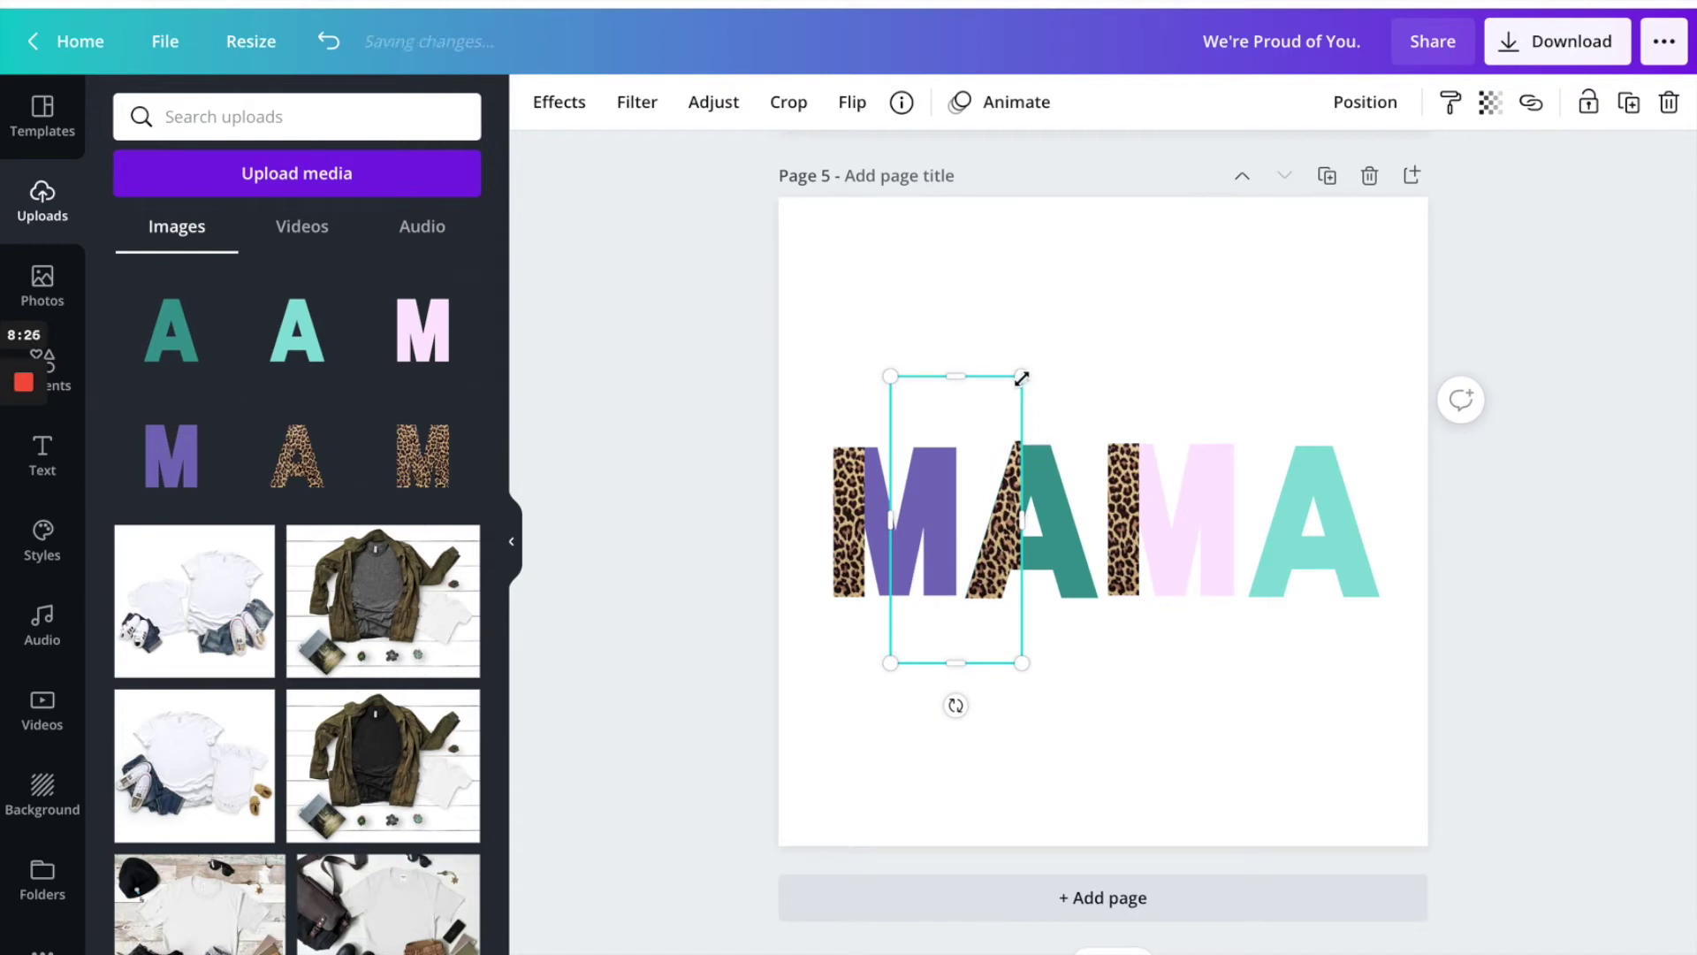
pyautogui.moveTo(1021, 379); pyautogui.dragTo(1042, 368)
pyautogui.click(1118, 338)
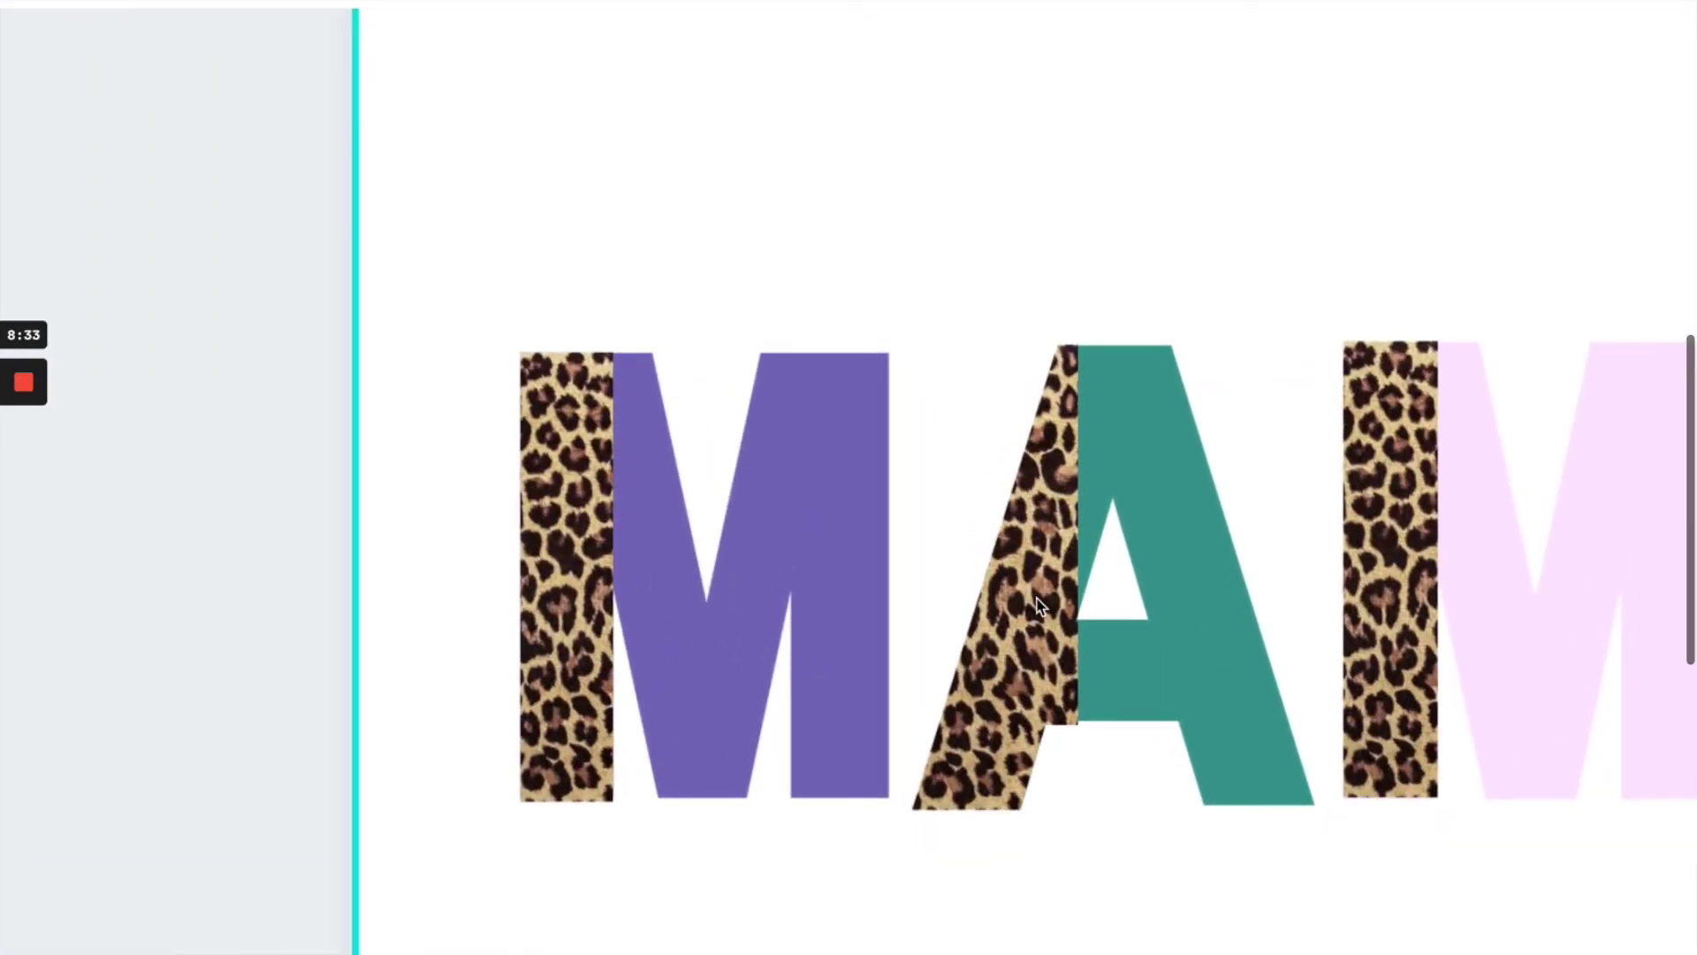
# Fine-tune the cropped leopard A's size and position so its outer edges line up with the dark green A's left leg.
pyautogui.click(1040, 607)
pyautogui.scroll(-1, 1042, 950)
pyautogui.scroll(1, 1046, 947)
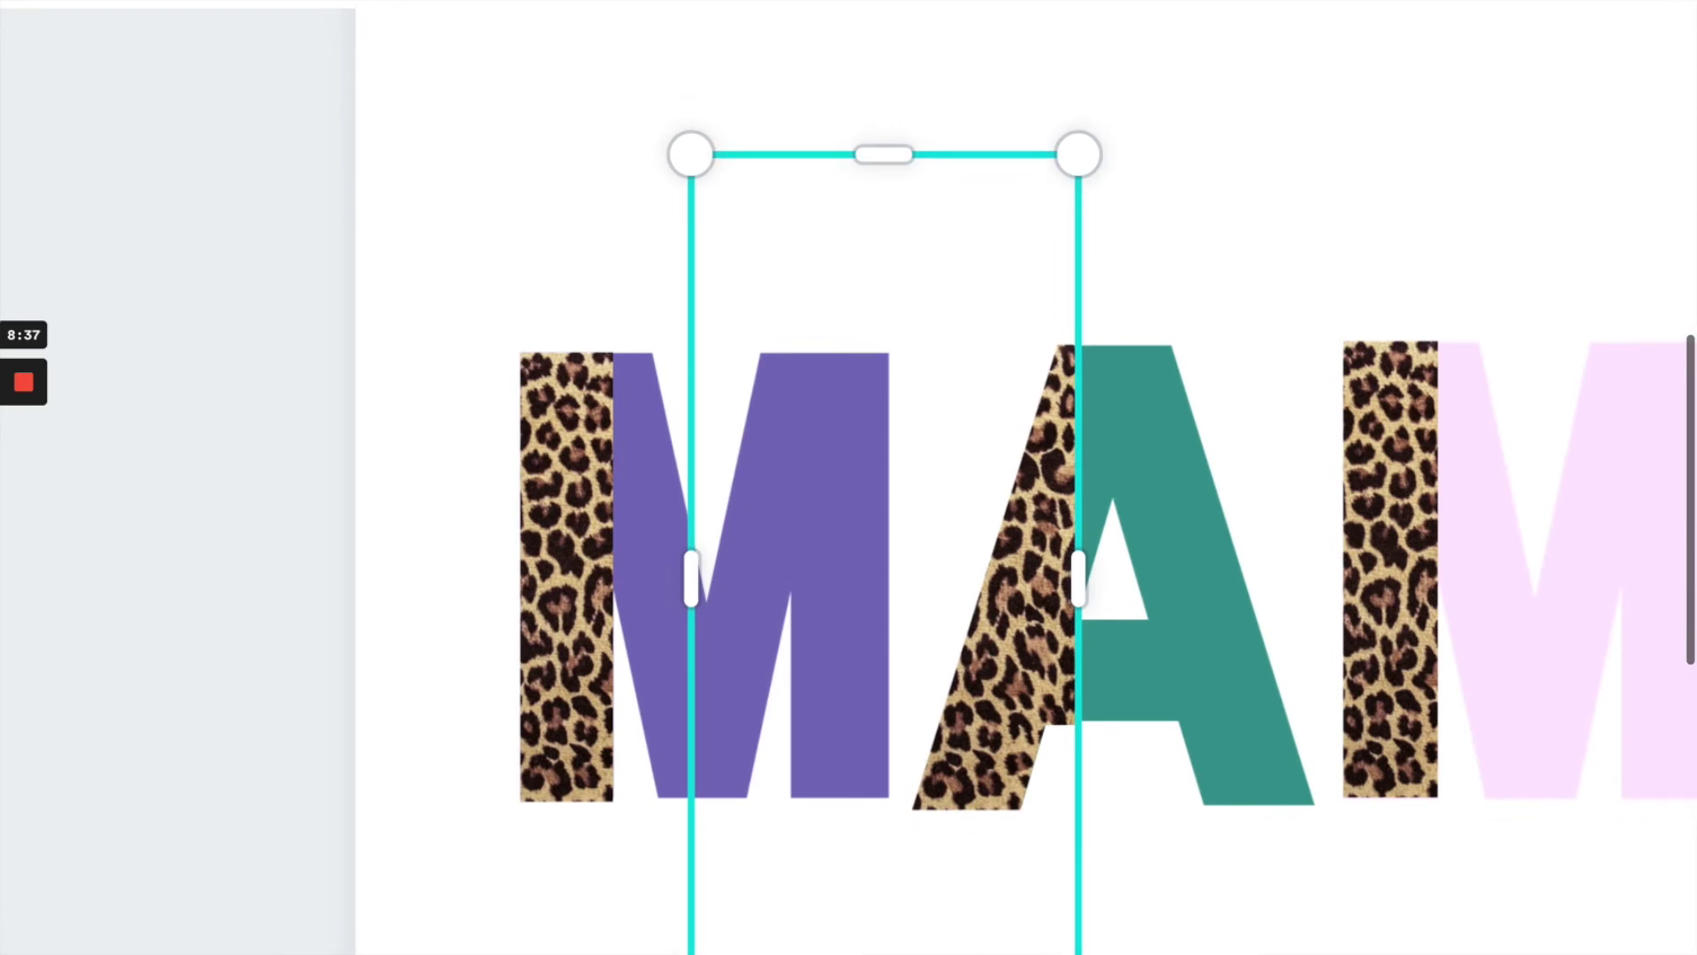
pyautogui.press('Escape')
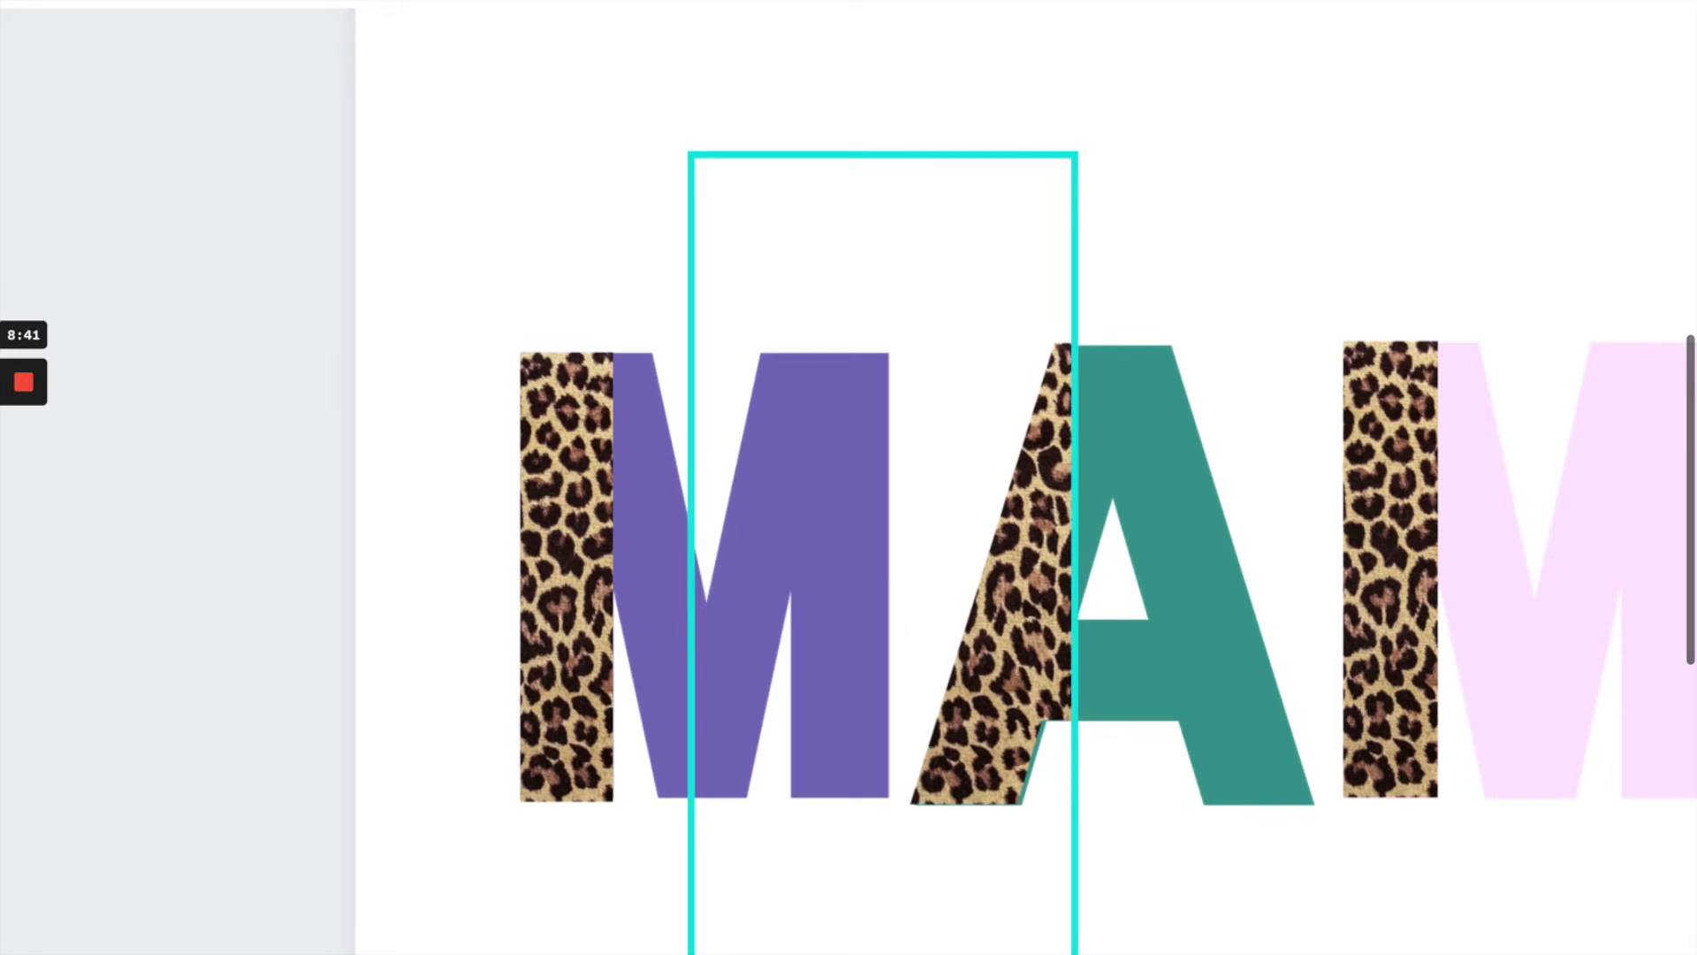
pyautogui.click(884, 530)
pyautogui.moveTo(883, 530); pyautogui.dragTo(889, 530)
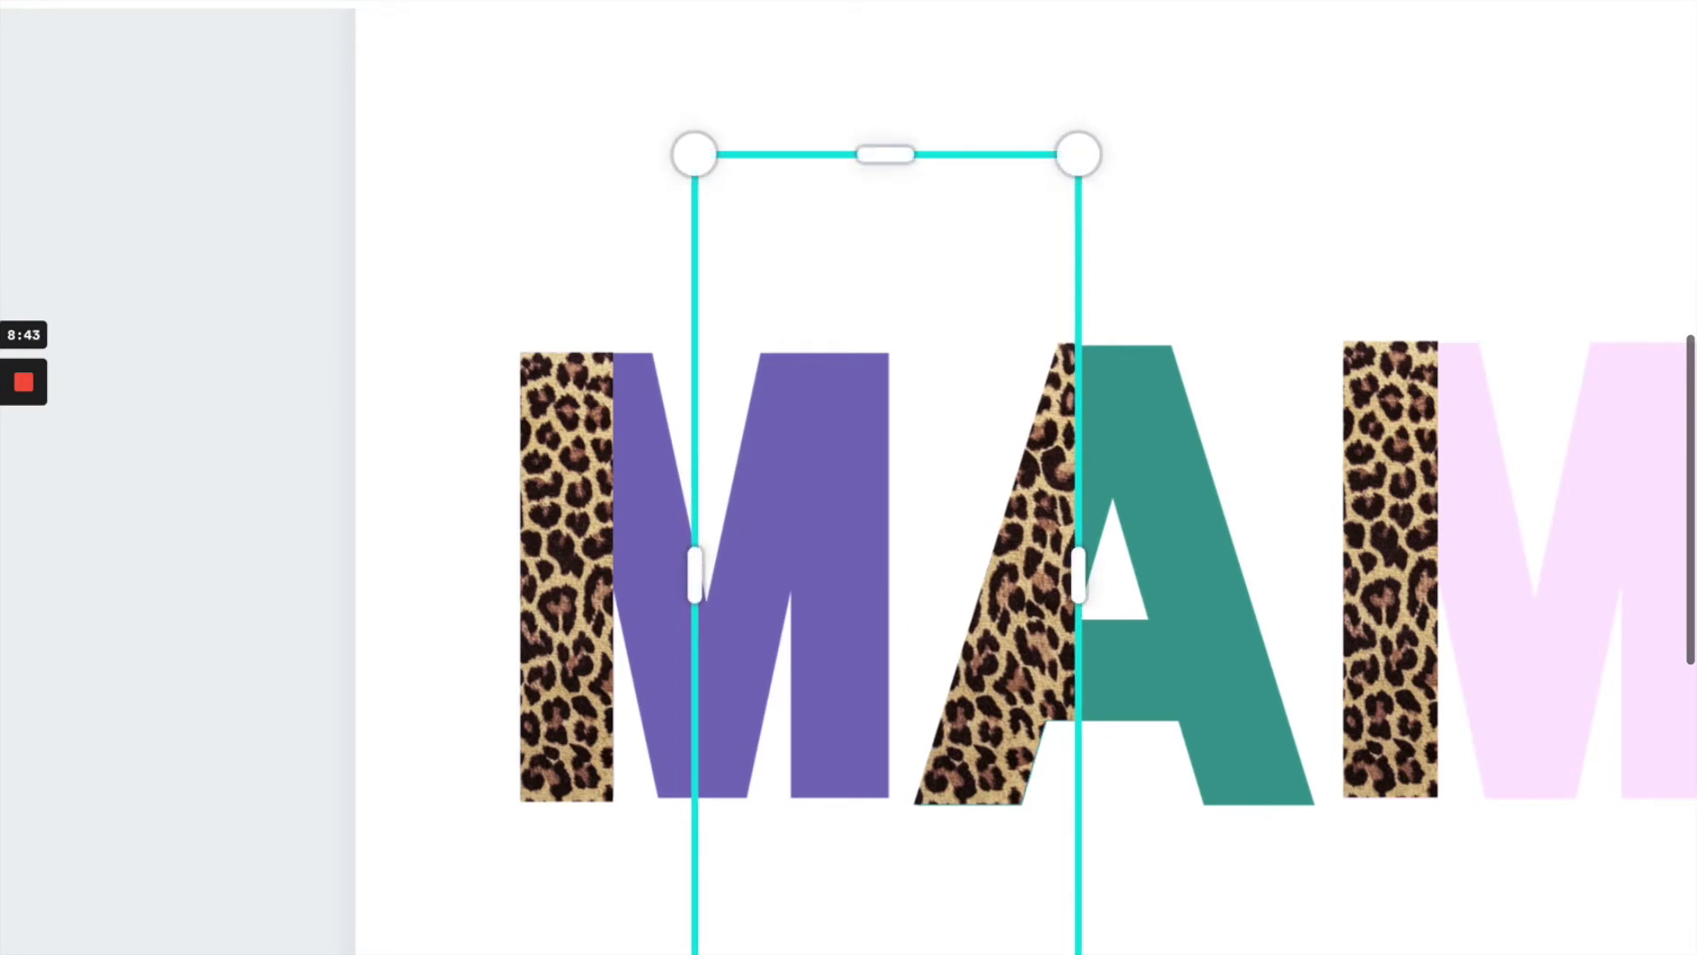
pyautogui.click(1417, 279)
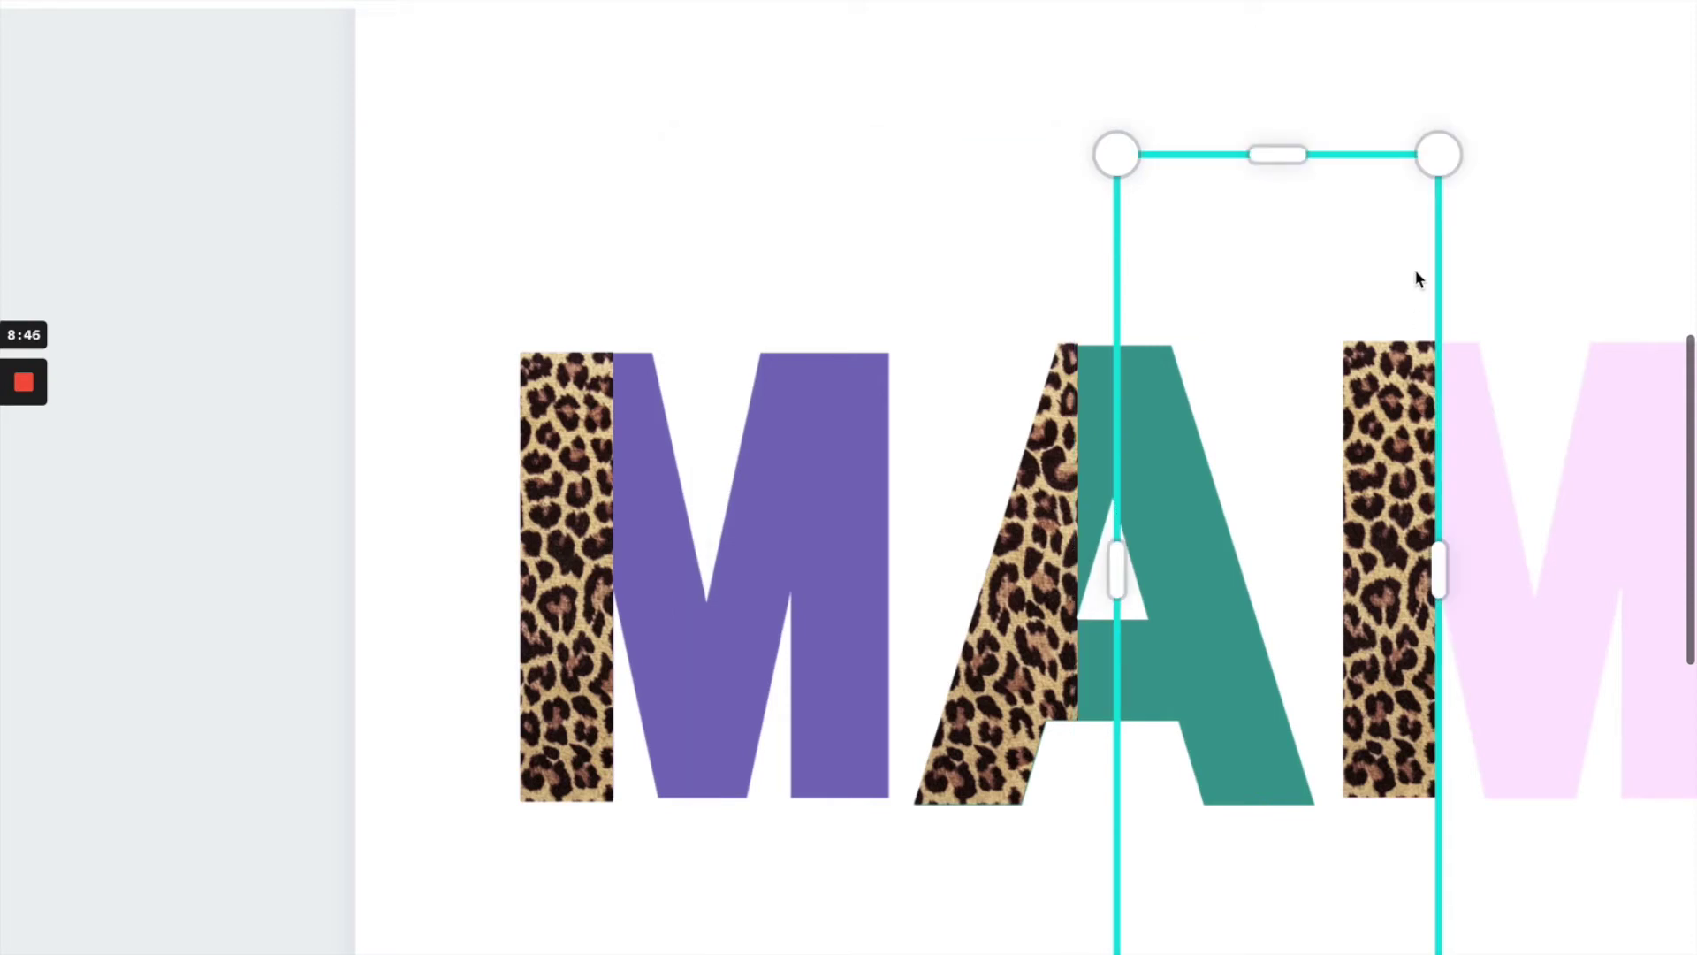
pyautogui.click(1049, 518)
pyautogui.moveTo(1048, 518); pyautogui.dragTo(1048, 519)
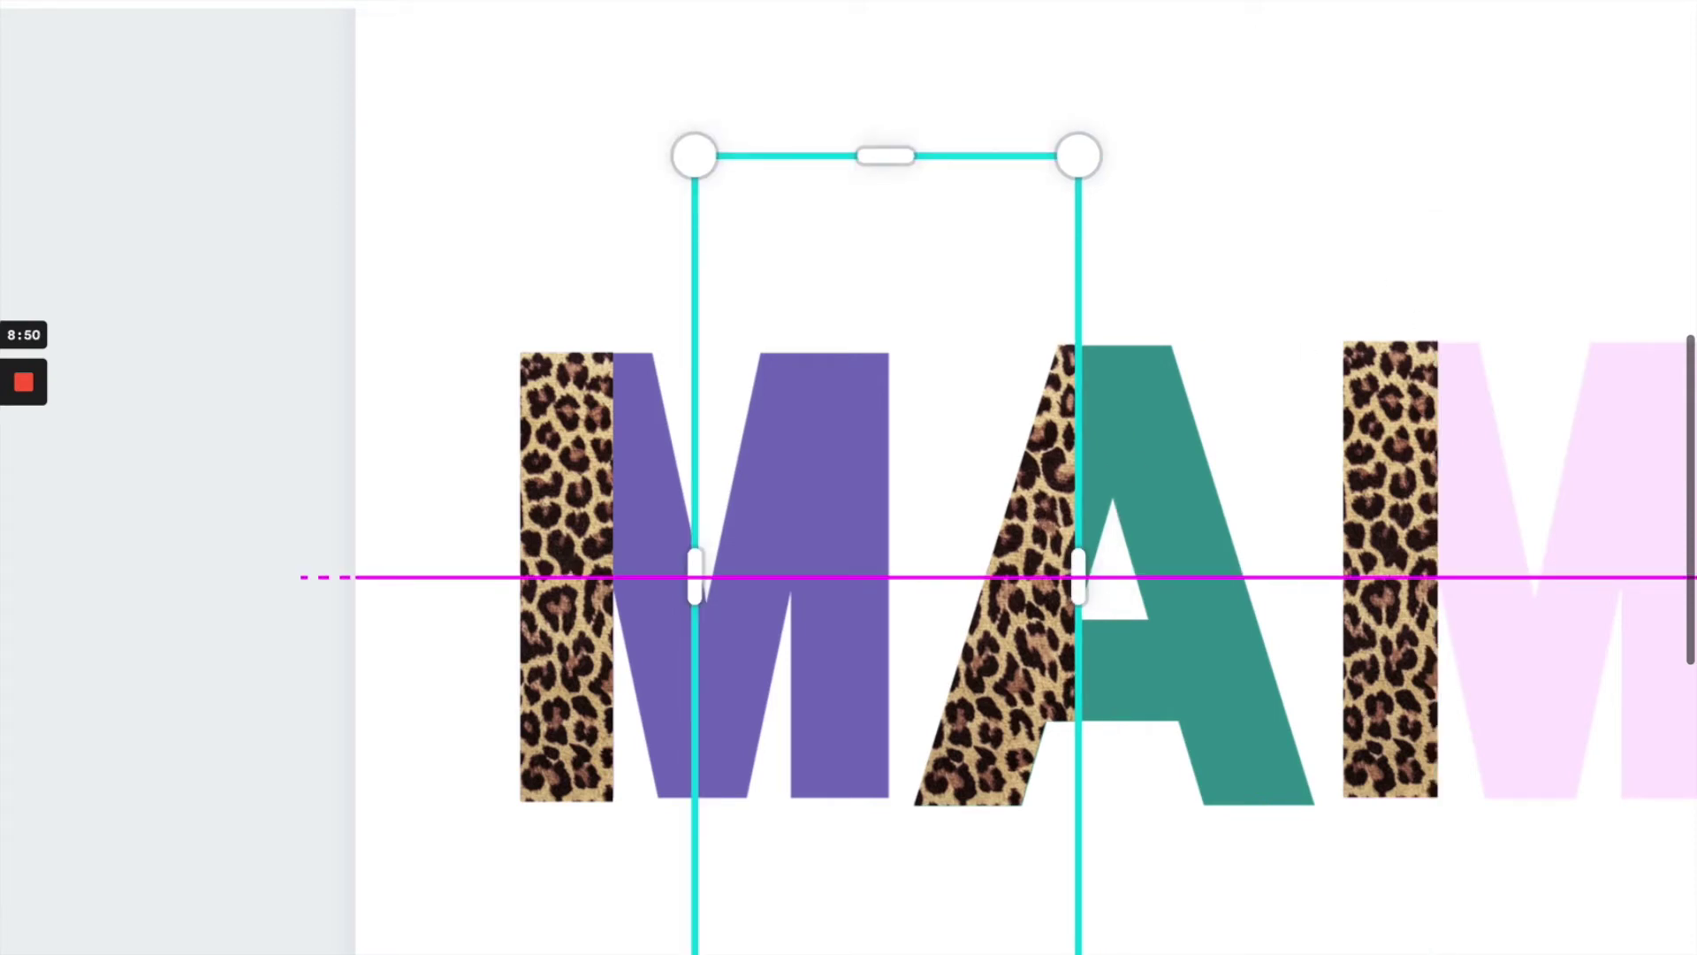
pyautogui.click(1259, 281)
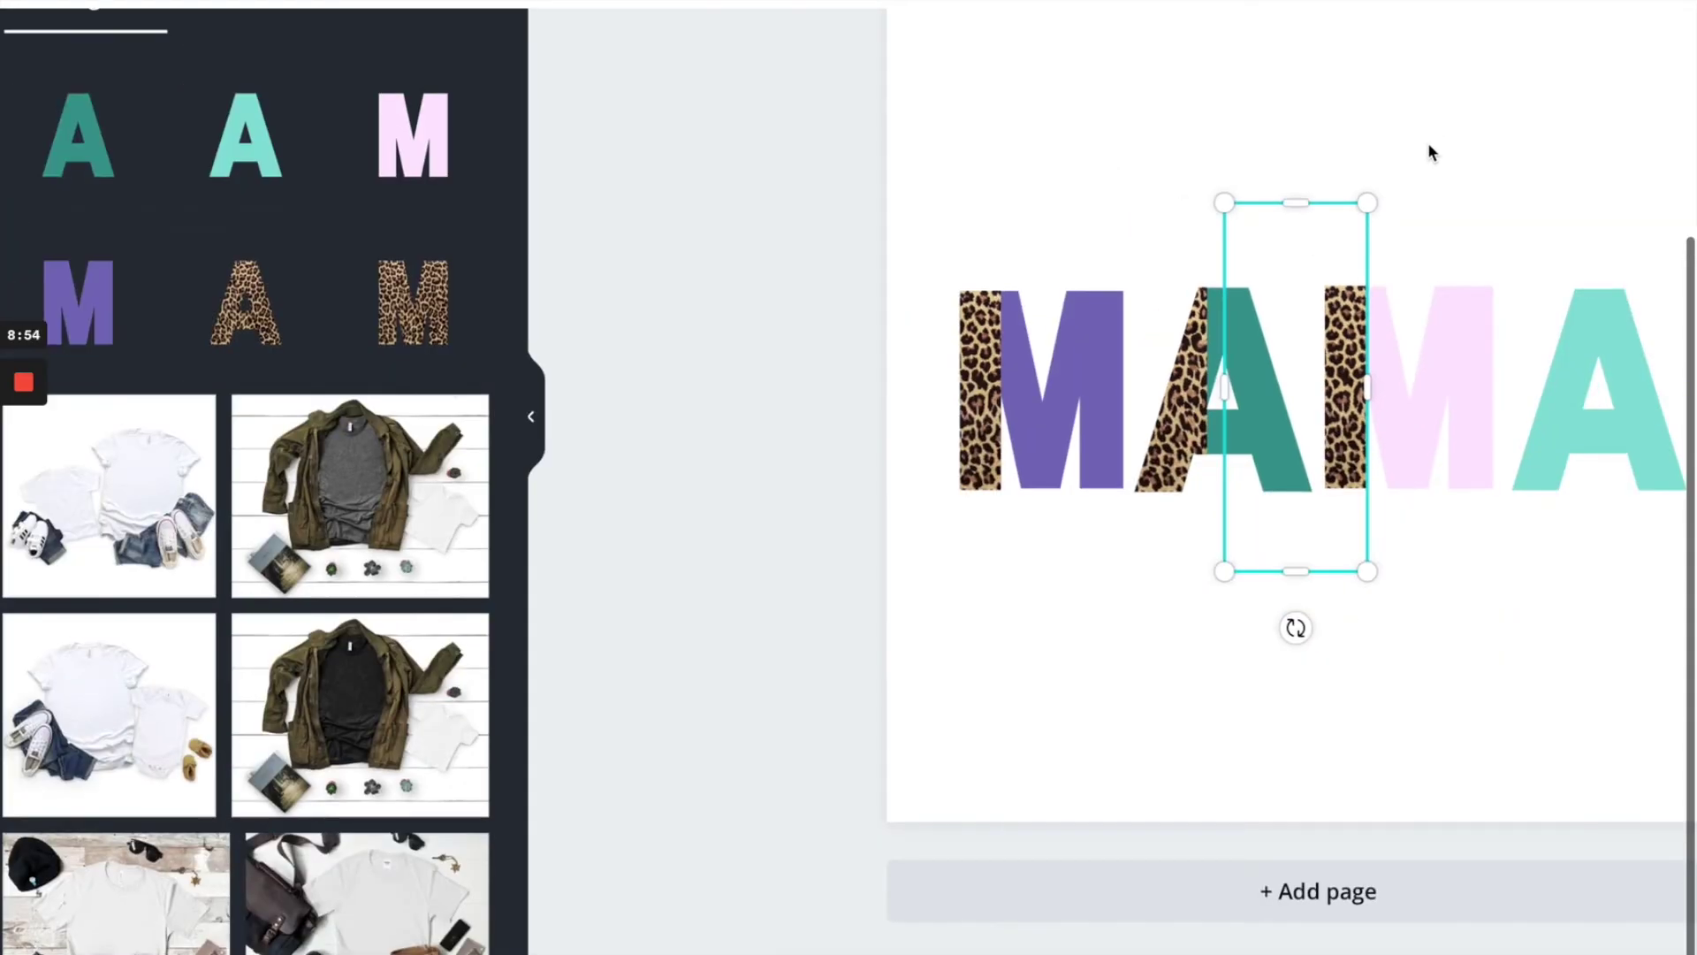
# Duplicate the cropped leopard A and place the copy over the mint A's left leg.
pyautogui.scroll(3, 1428, 142)
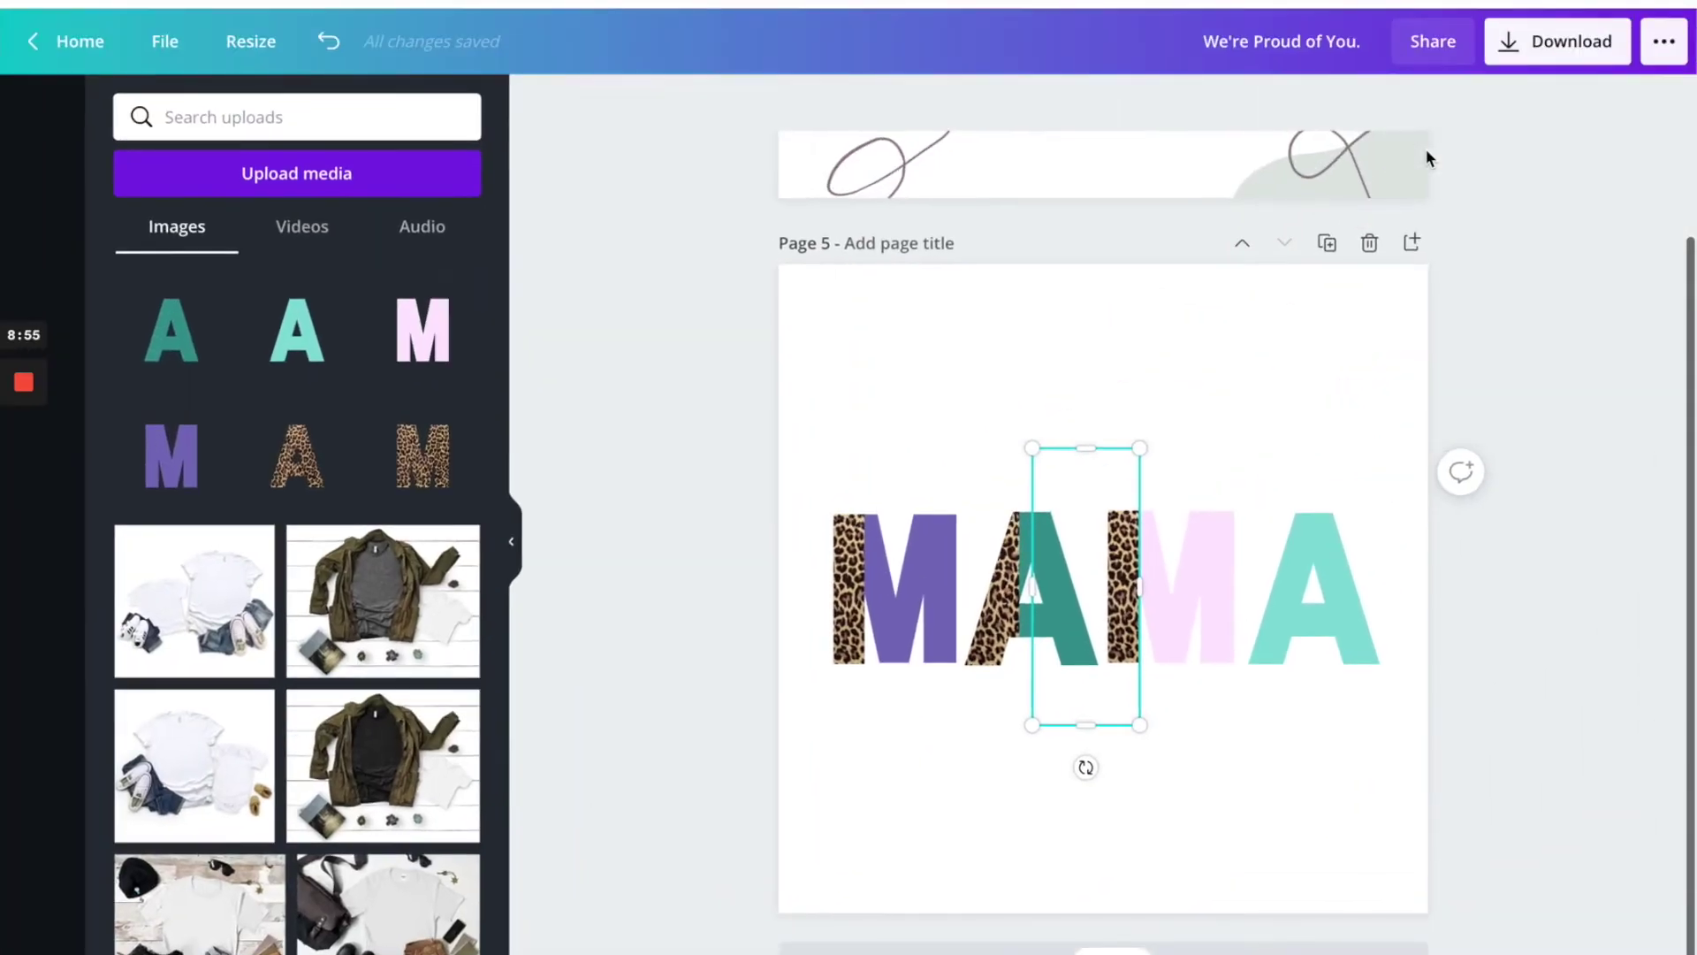
pyautogui.click(1022, 454)
pyautogui.click(1008, 603)
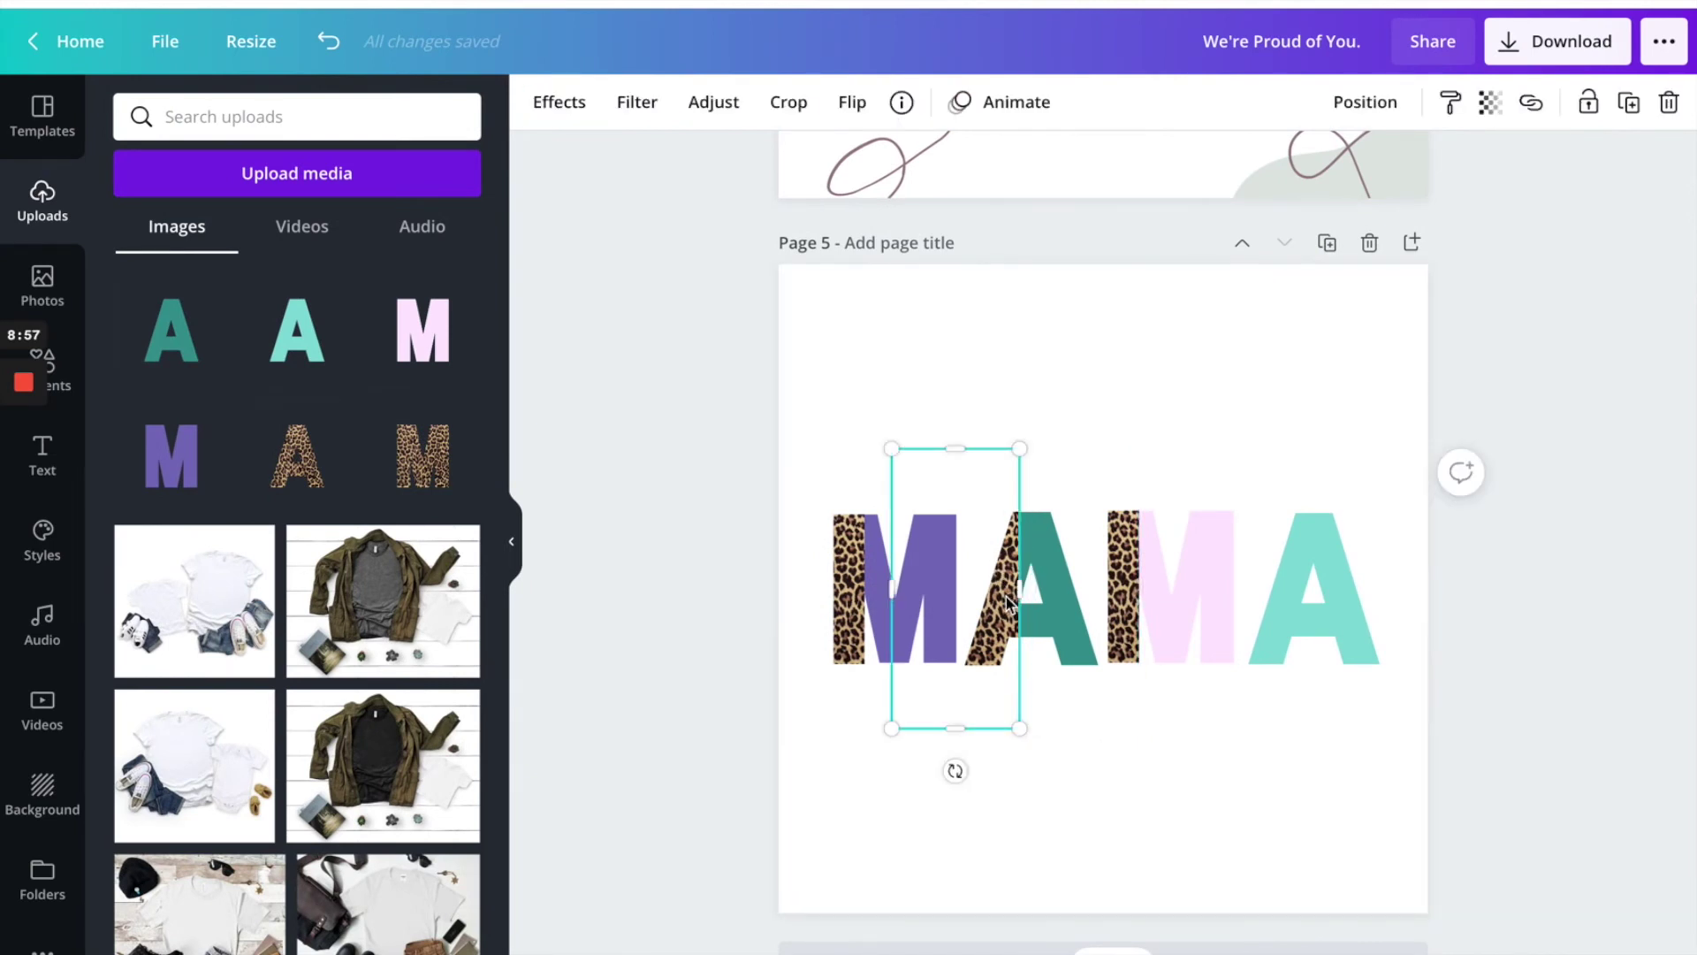
pyautogui.moveTo(1006, 597); pyautogui.dragTo(1280, 590)
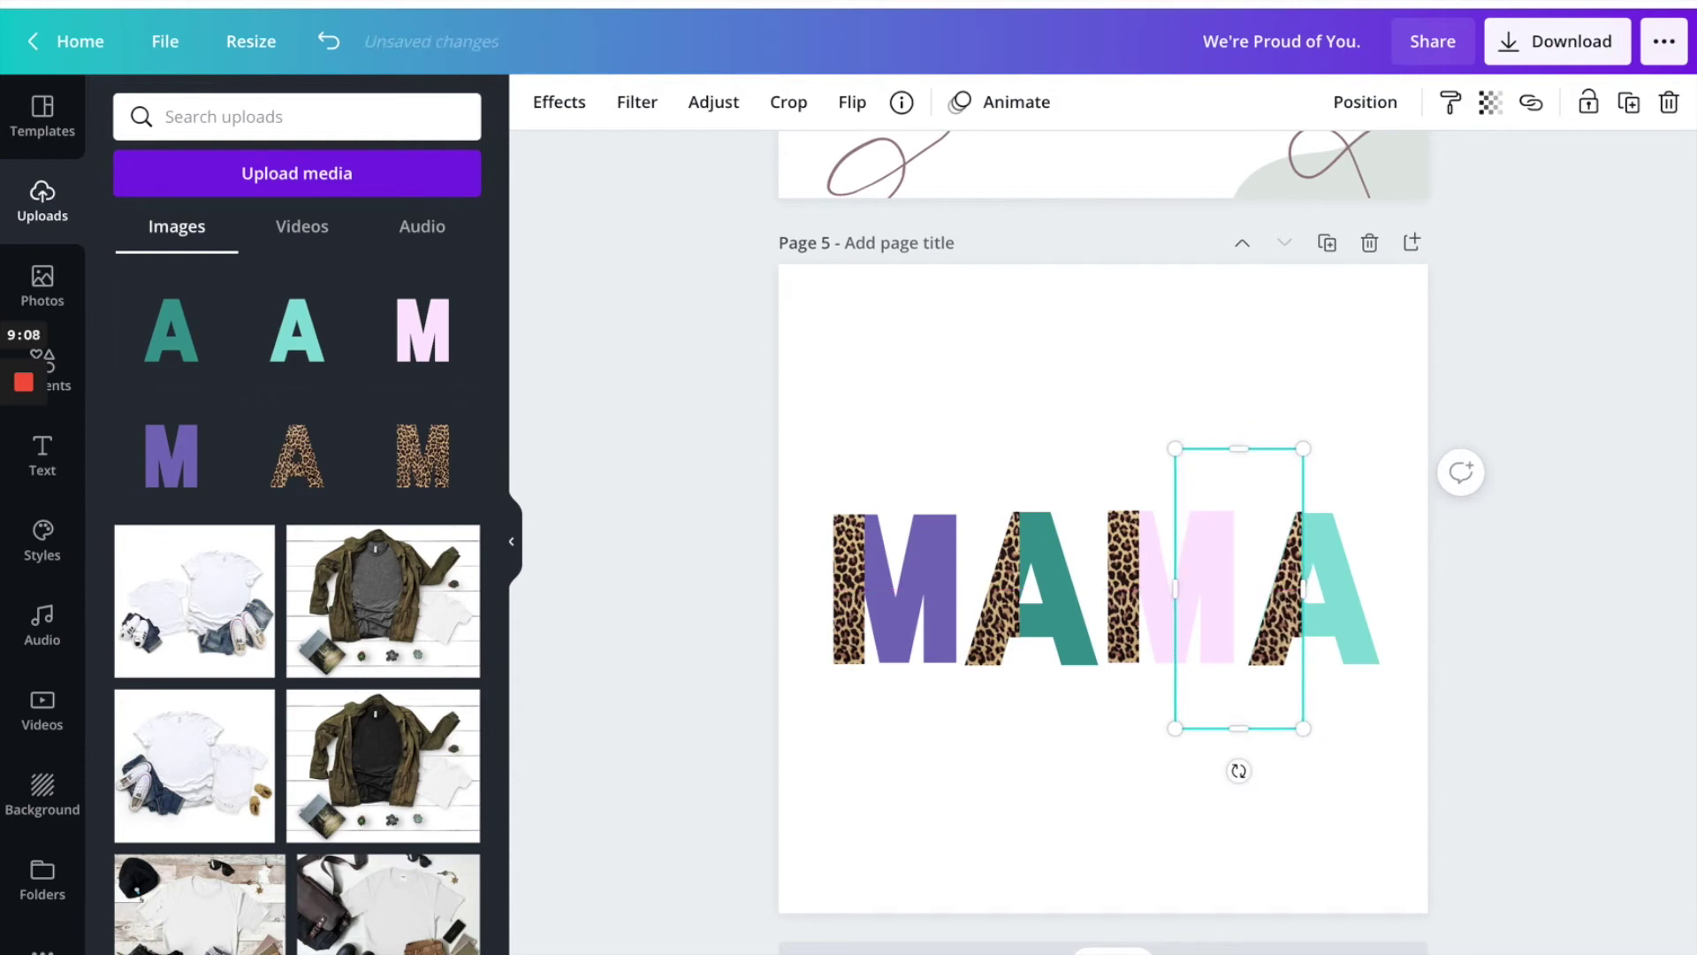
pyautogui.click(1360, 700)
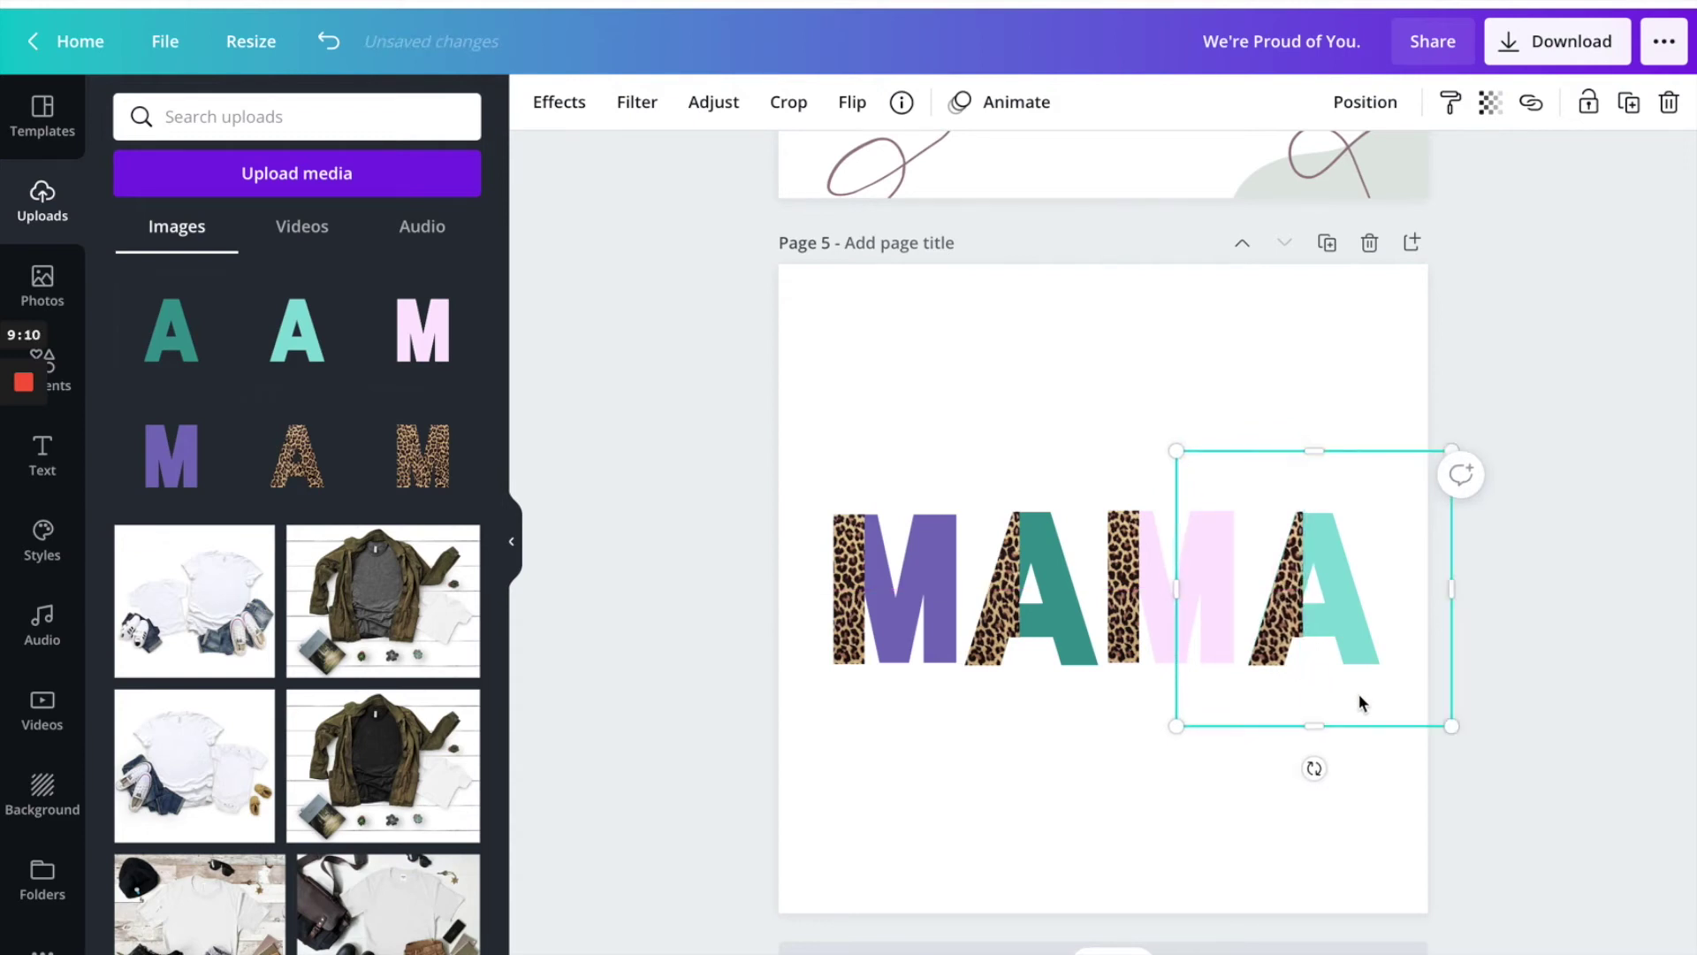
# Nudge the leopard copy into line with the mint A's left leg and enlarge the mint A slightly to match its height.
pyautogui.click(1290, 614)
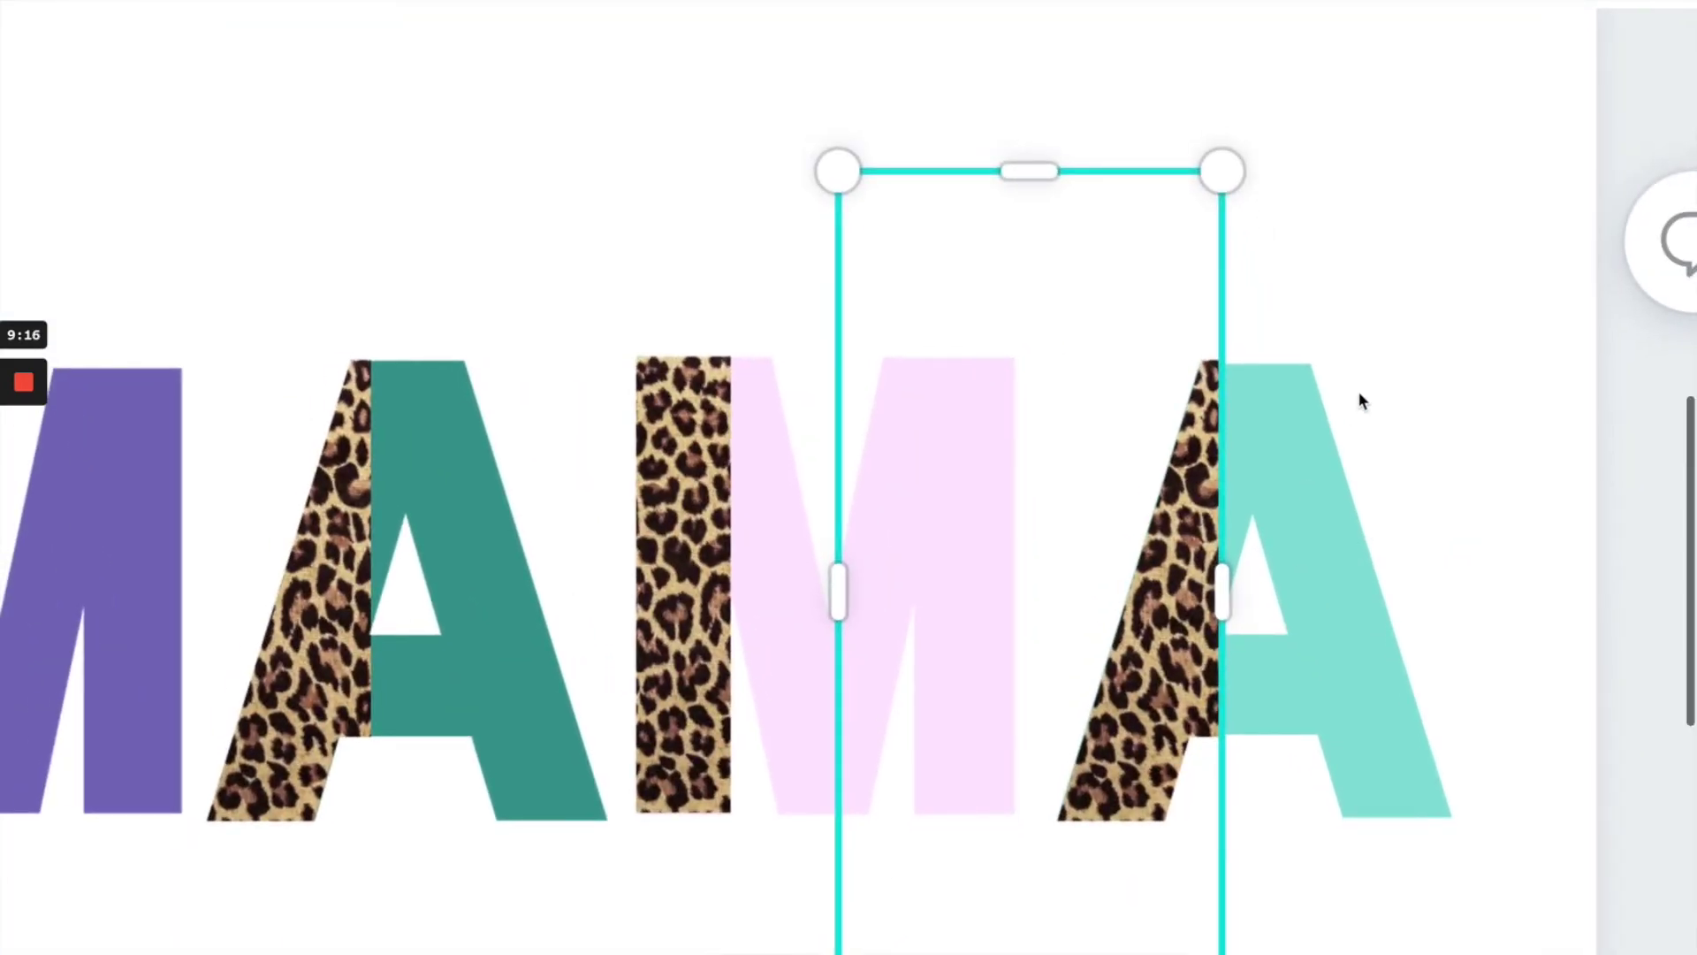
pyautogui.click(1369, 370)
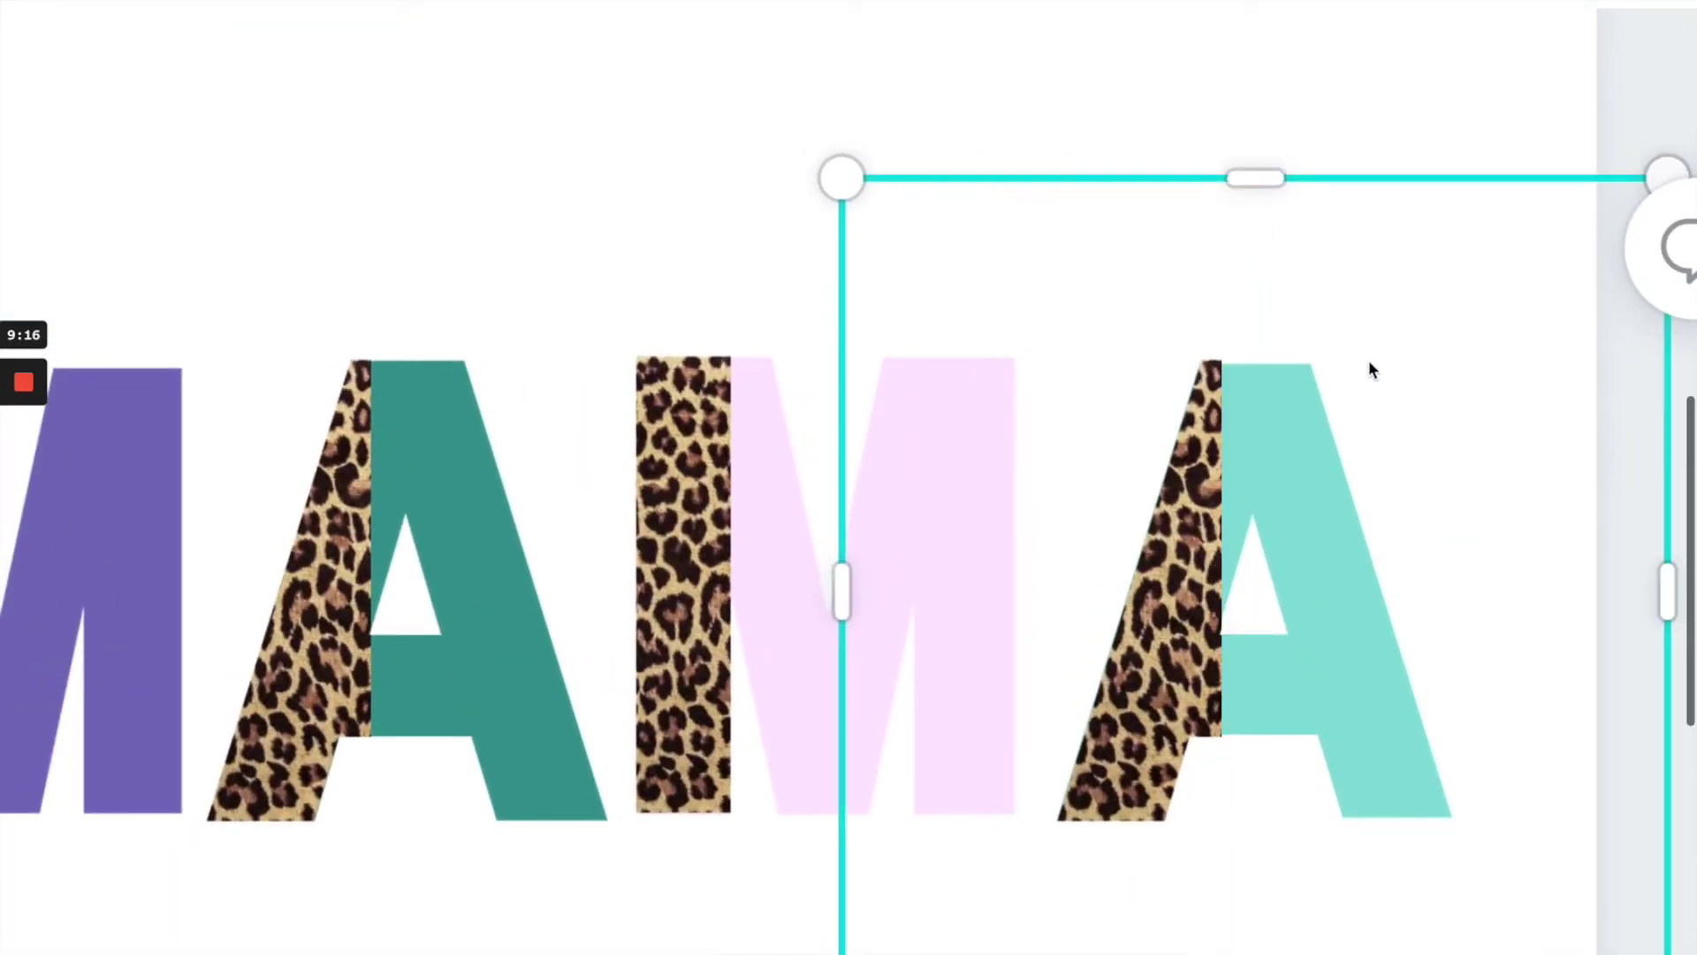
pyautogui.click(1201, 460)
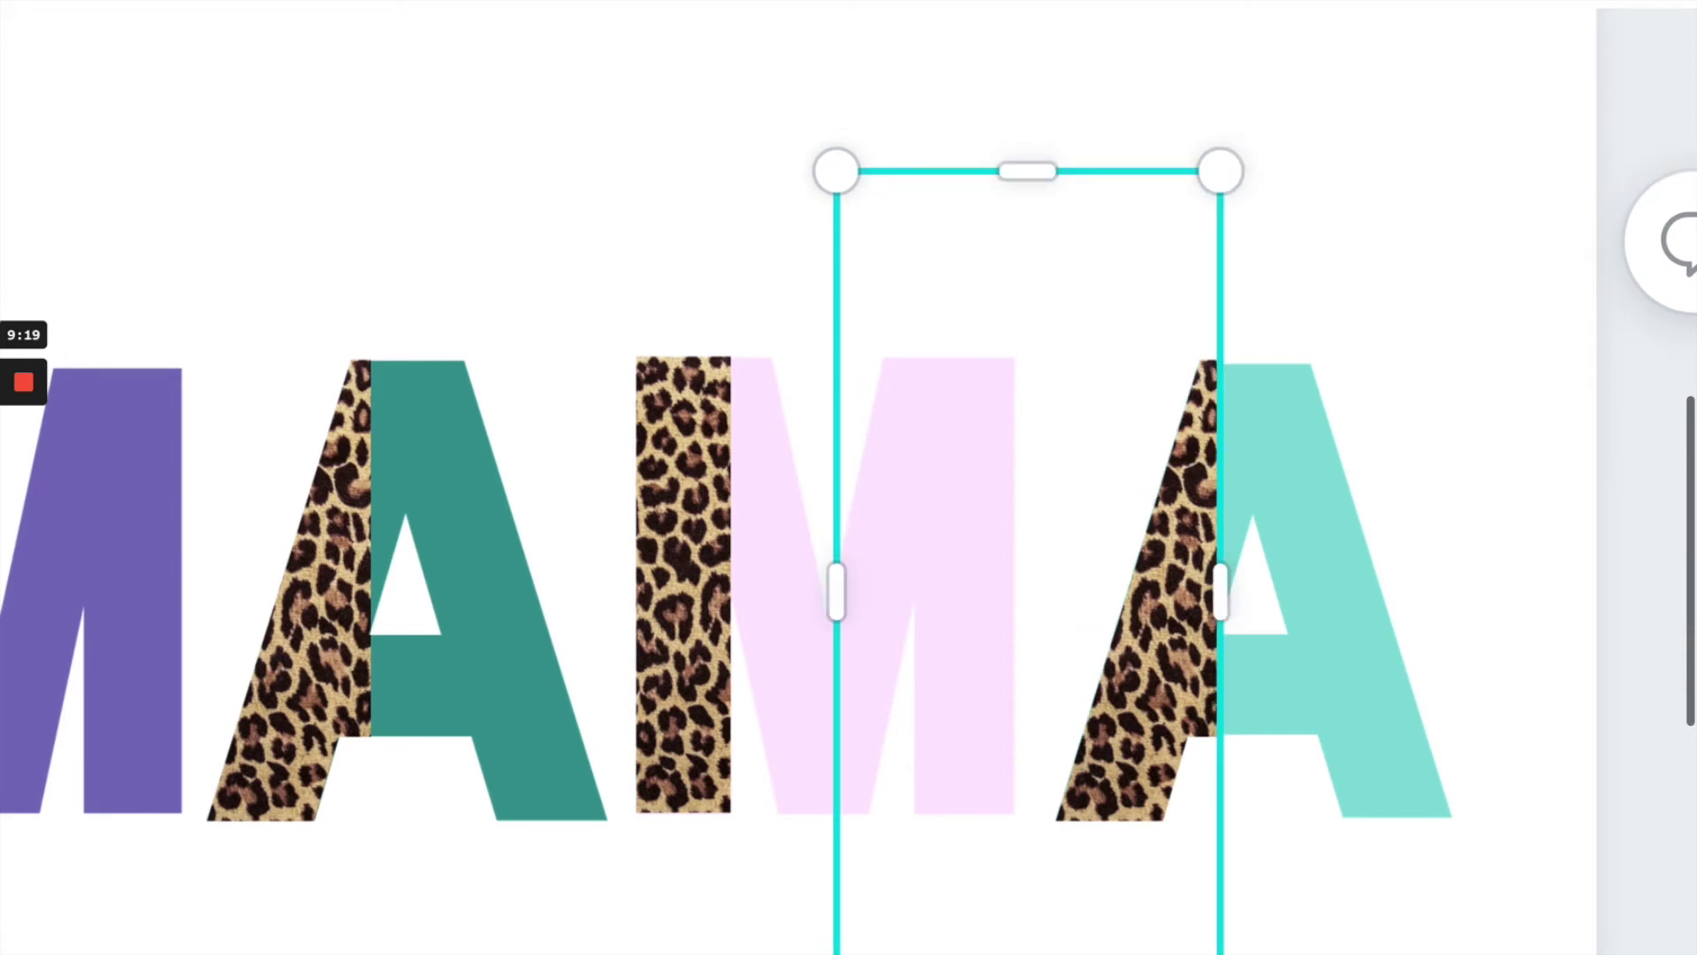
pyautogui.click(1307, 336)
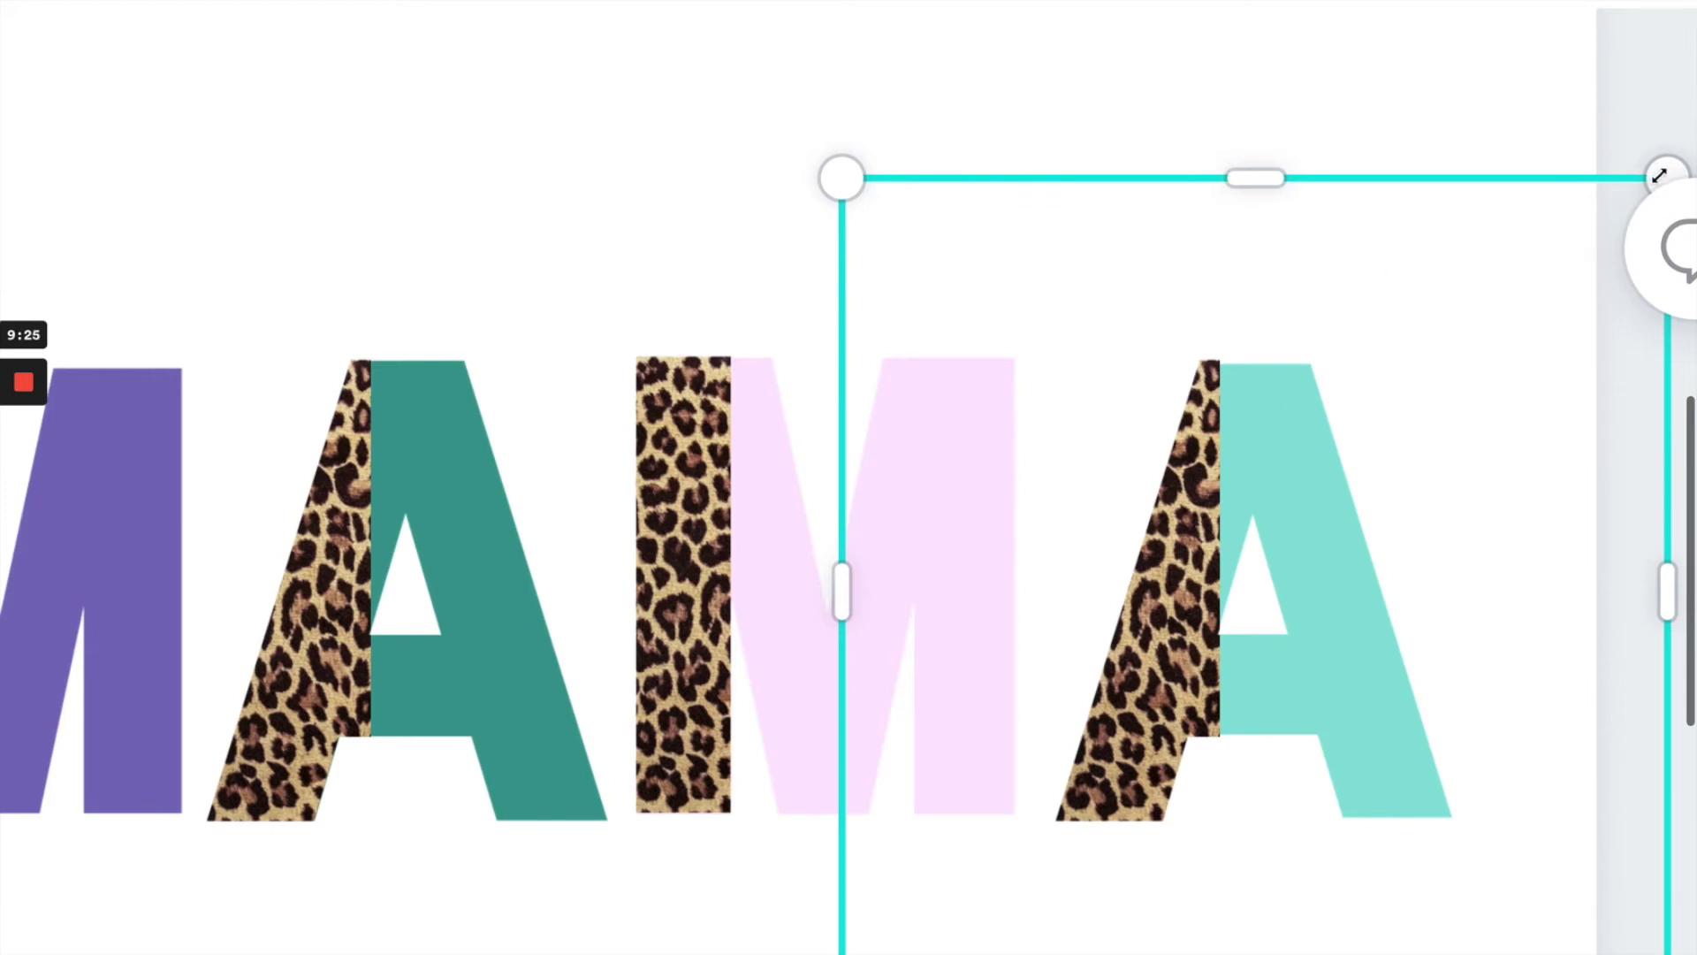
pyautogui.moveTo(1670, 164); pyautogui.dragTo(1669, 167)
pyautogui.click(1646, 172)
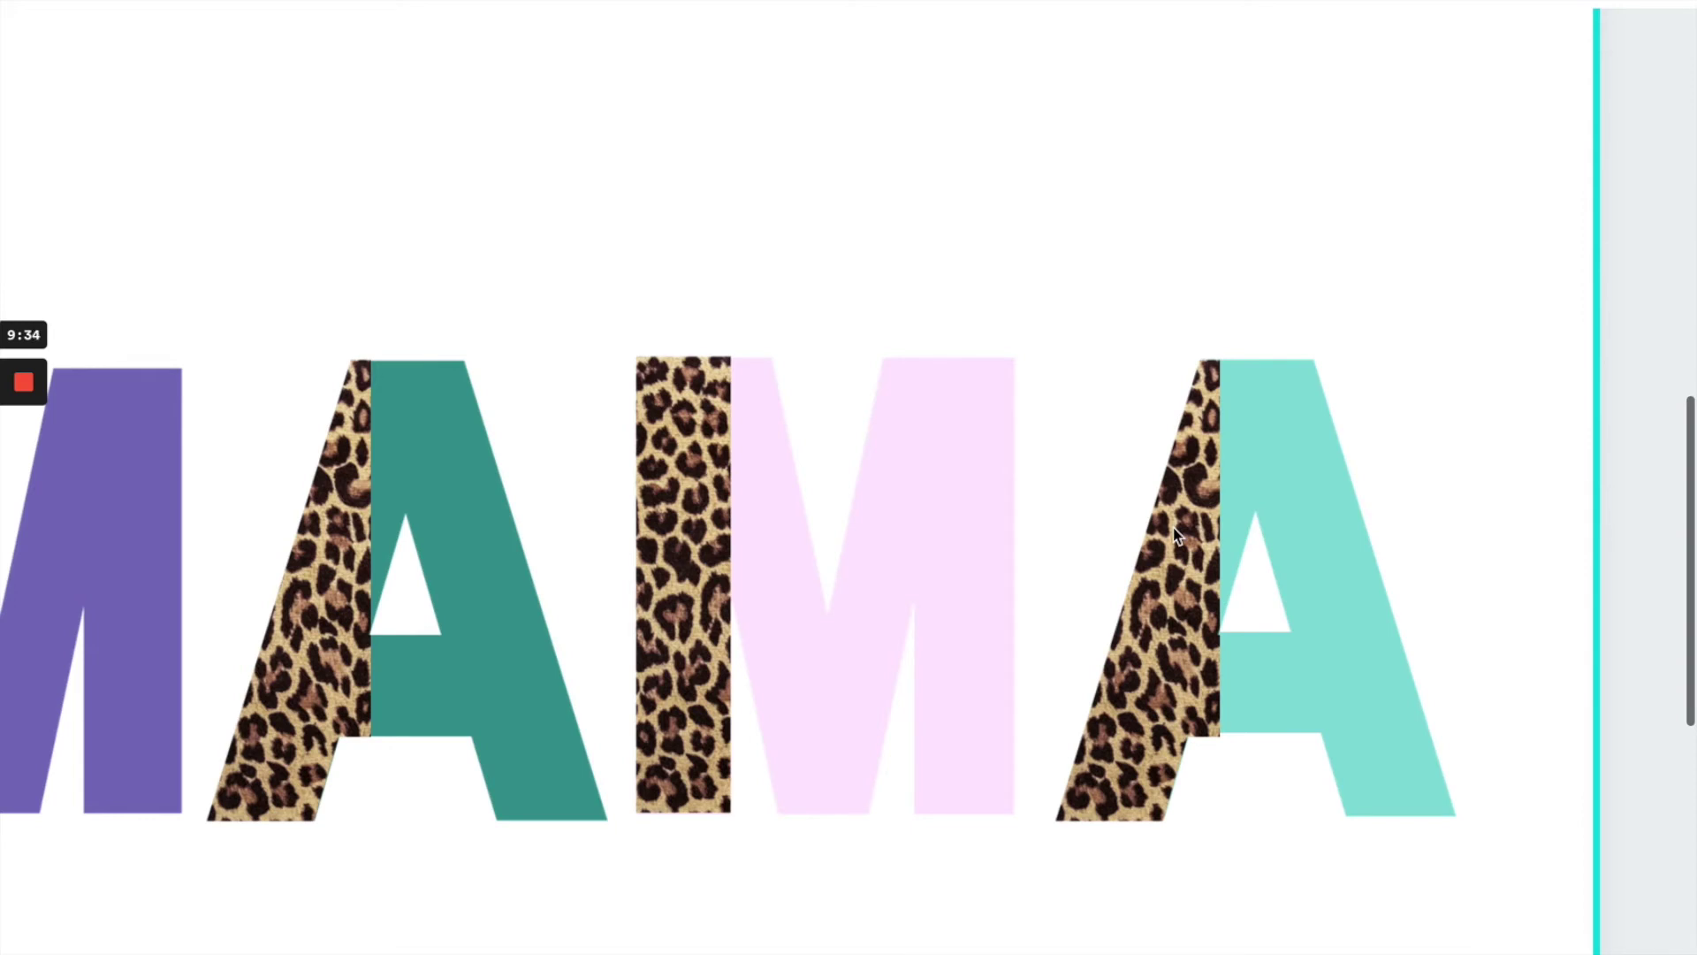
pyautogui.click(1189, 572)
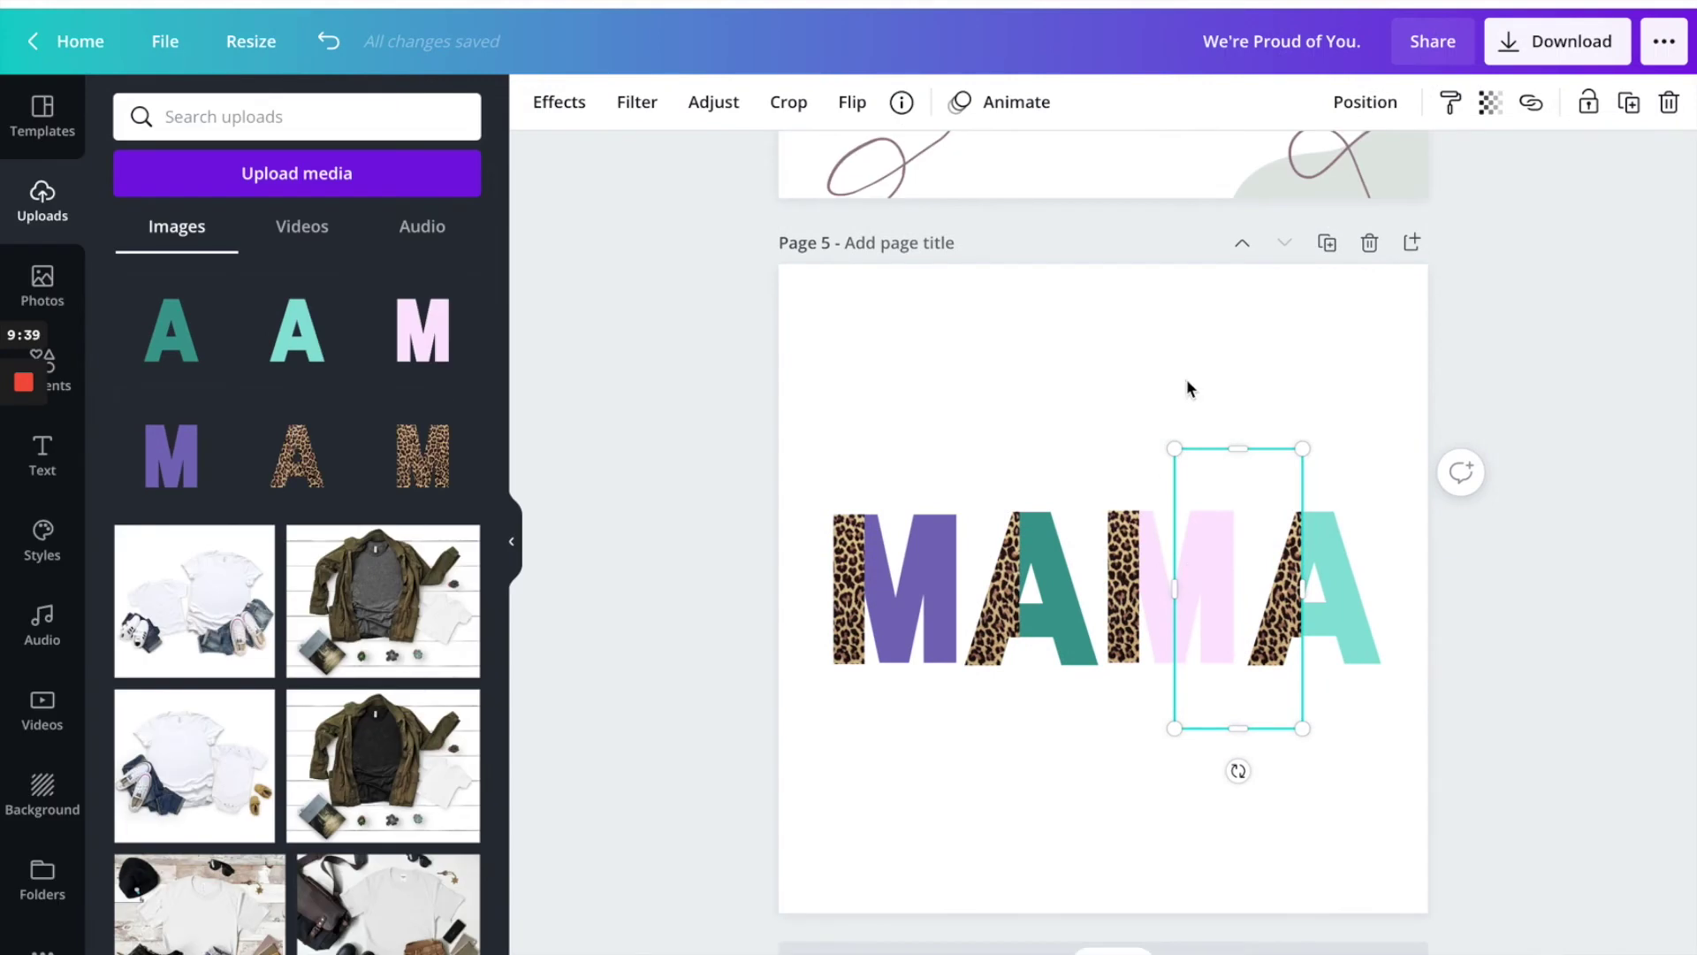
# Widen the crop of the leopard sections on the dark green A and the mint A so they cover more of each letter.
pyautogui.click(1186, 380)
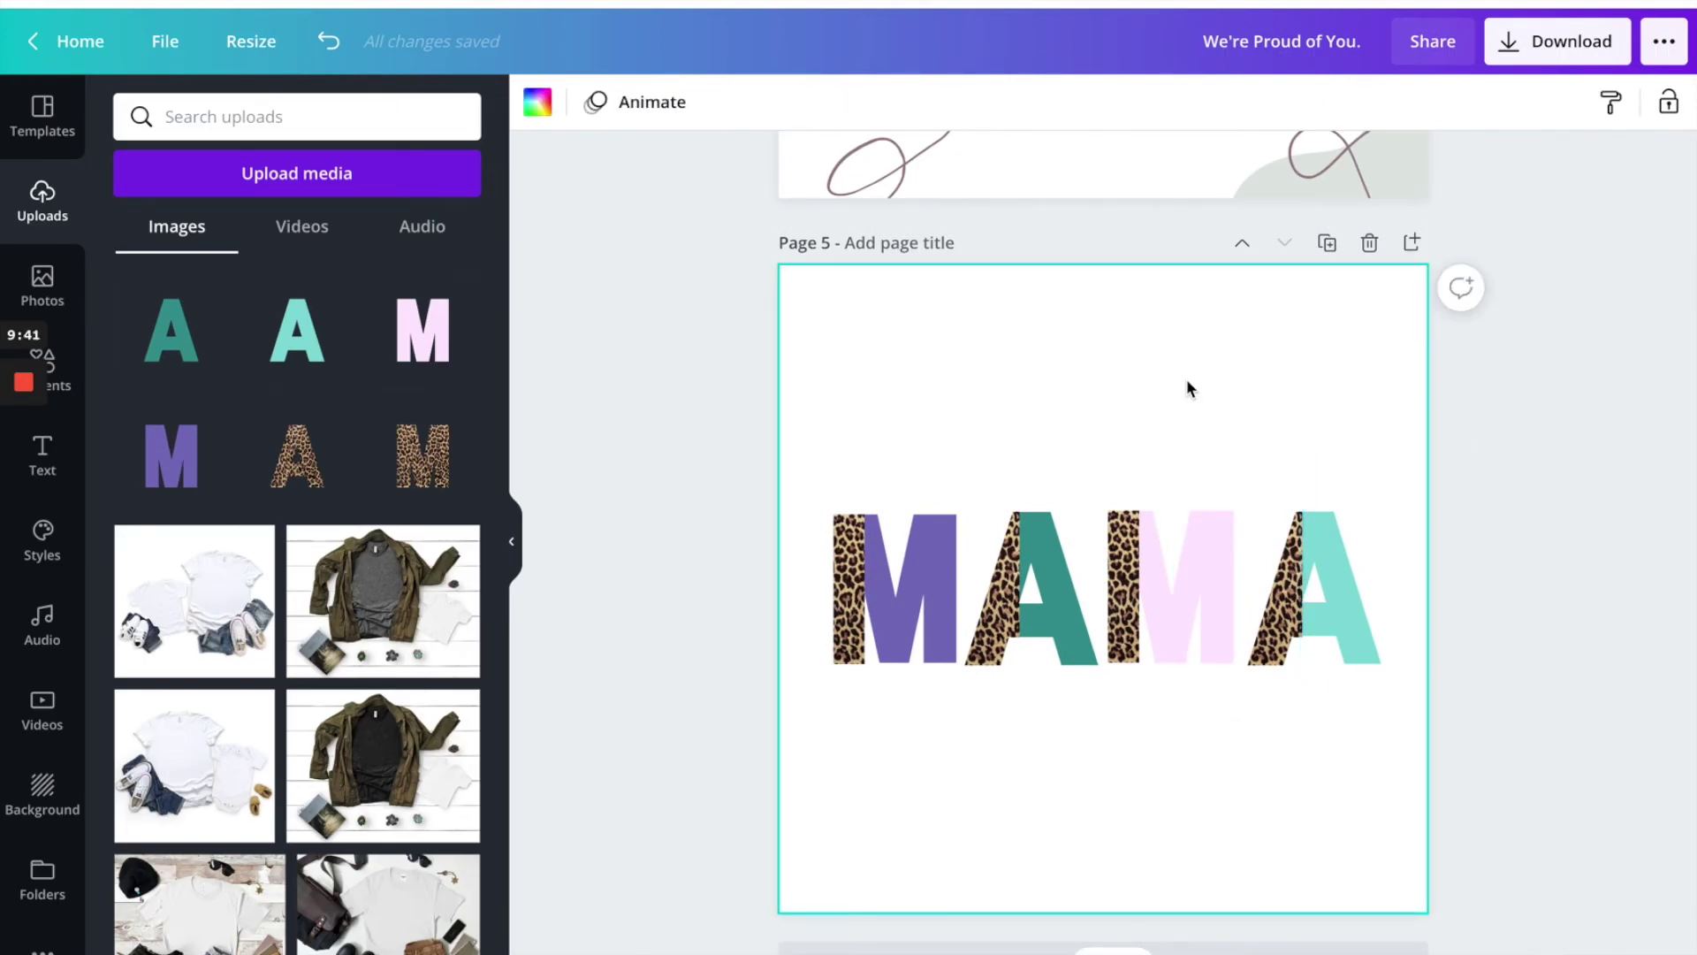
pyautogui.click(1016, 570)
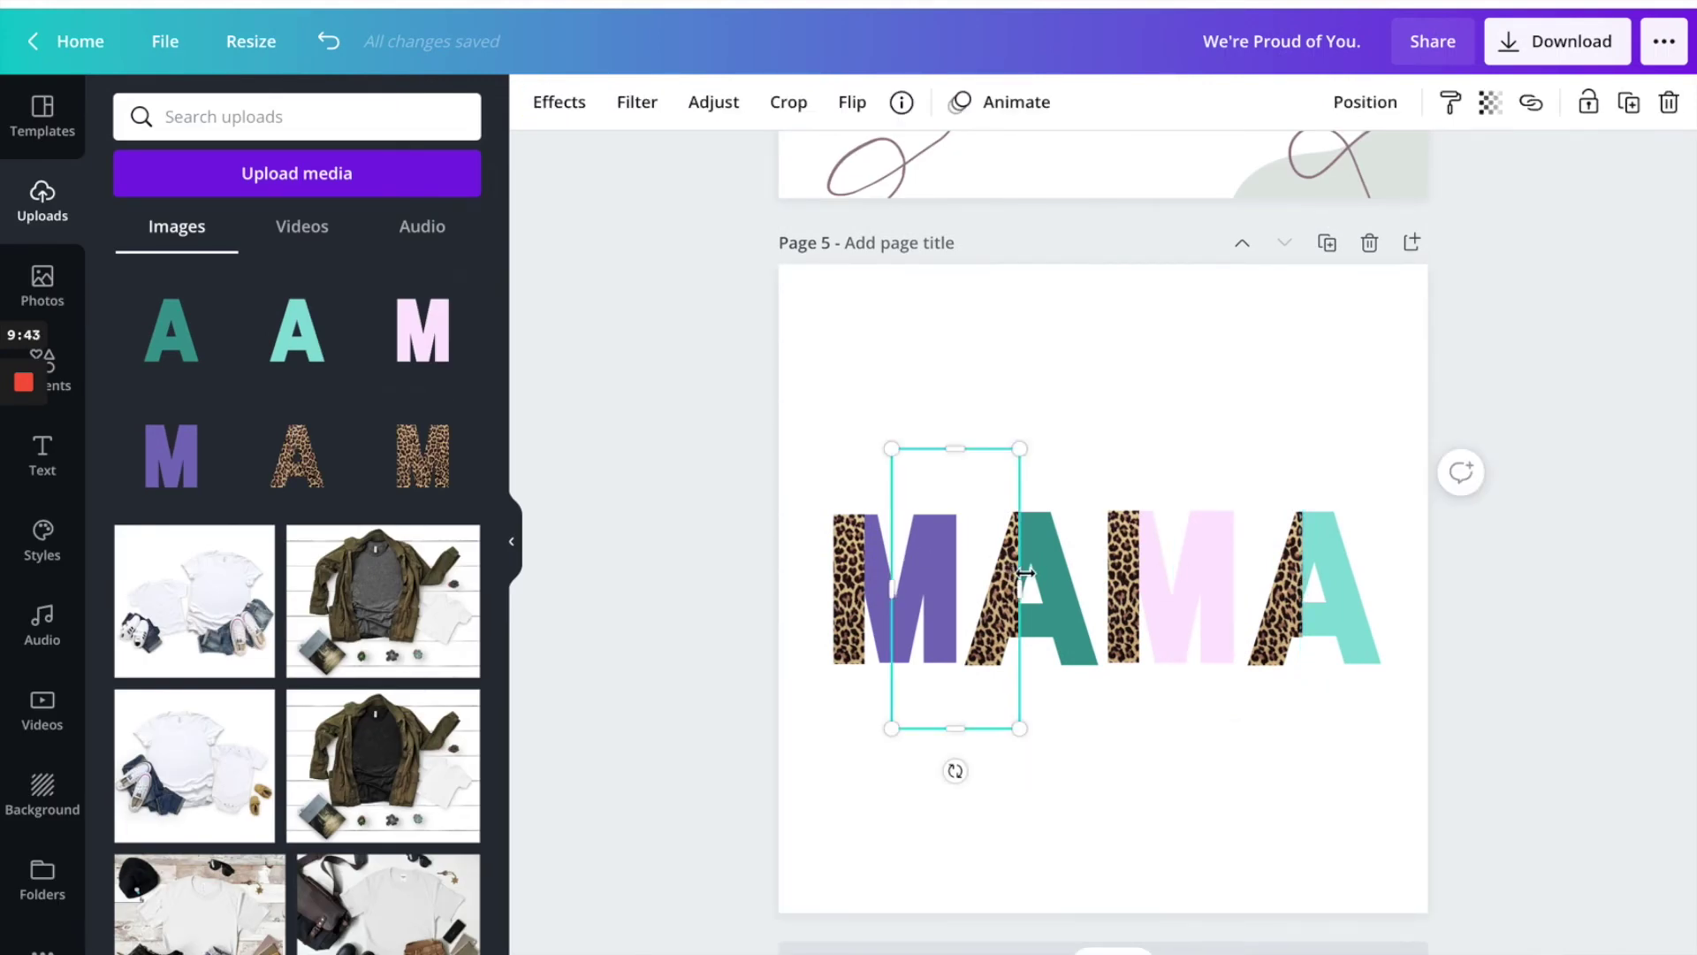
pyautogui.moveTo(1023, 581); pyautogui.dragTo(1039, 584)
pyautogui.click(1179, 348)
pyautogui.click(1287, 620)
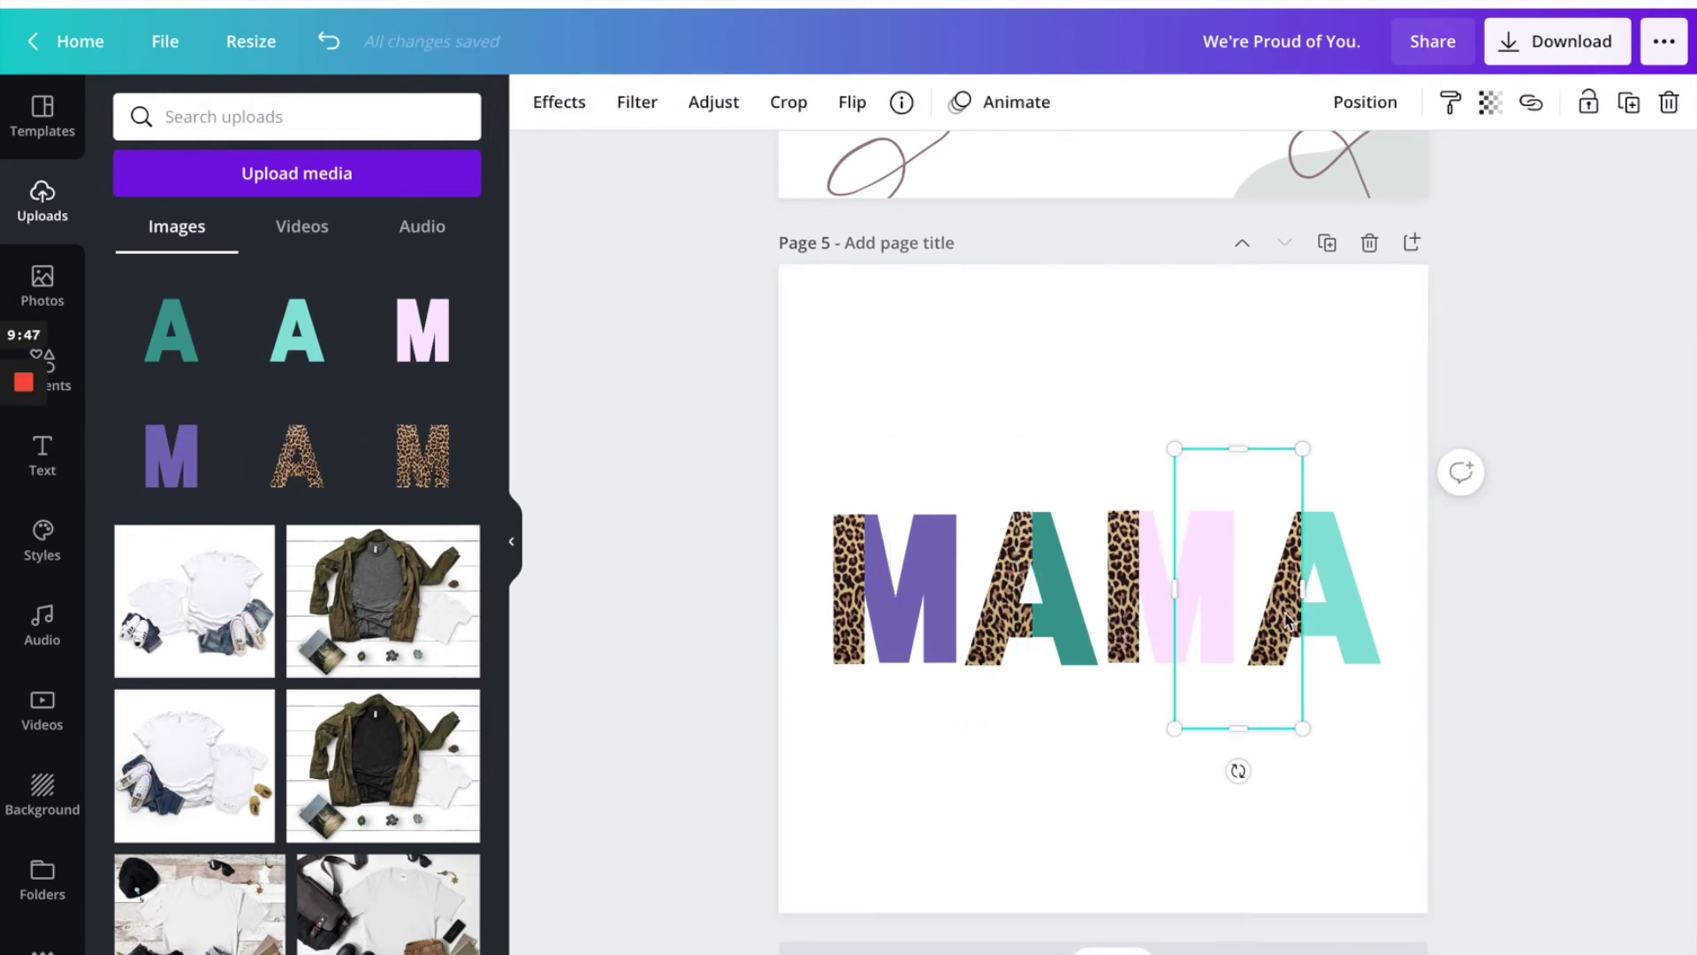
pyautogui.moveTo(1309, 586); pyautogui.dragTo(1322, 587)
pyautogui.click(1370, 318)
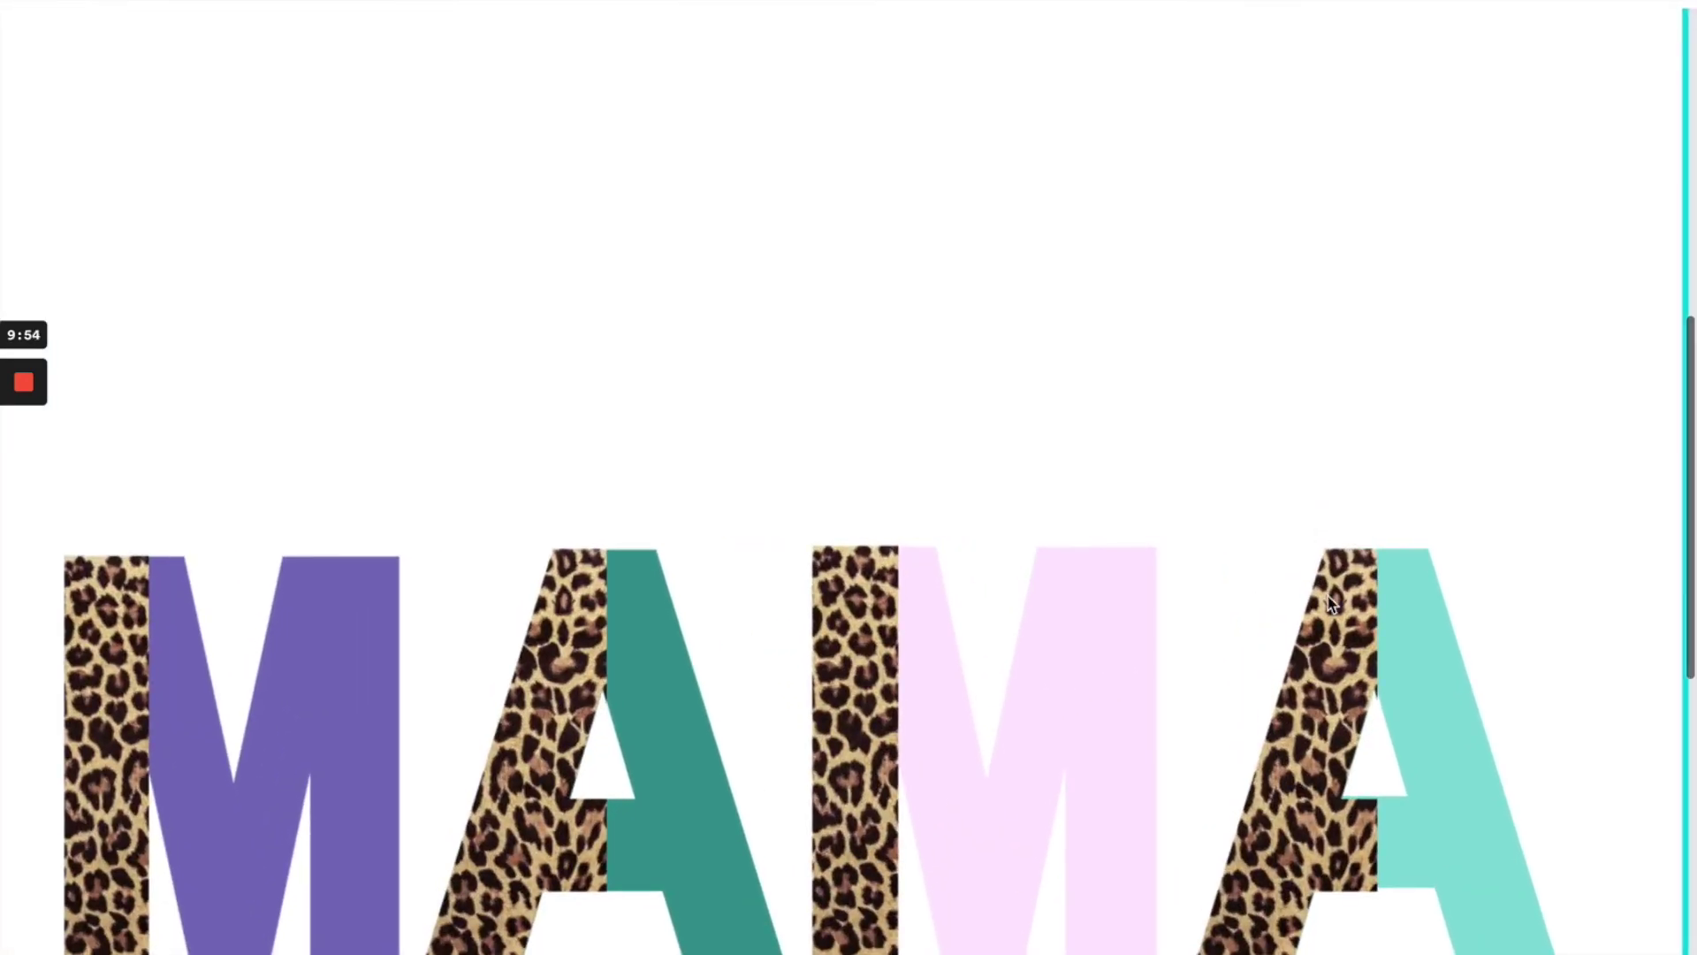
# Nudge the widened leopard section on the mint A so its edges line up with the letter's outline.
pyautogui.click(1339, 658)
pyautogui.moveTo(1339, 658); pyautogui.dragTo(1369, 619)
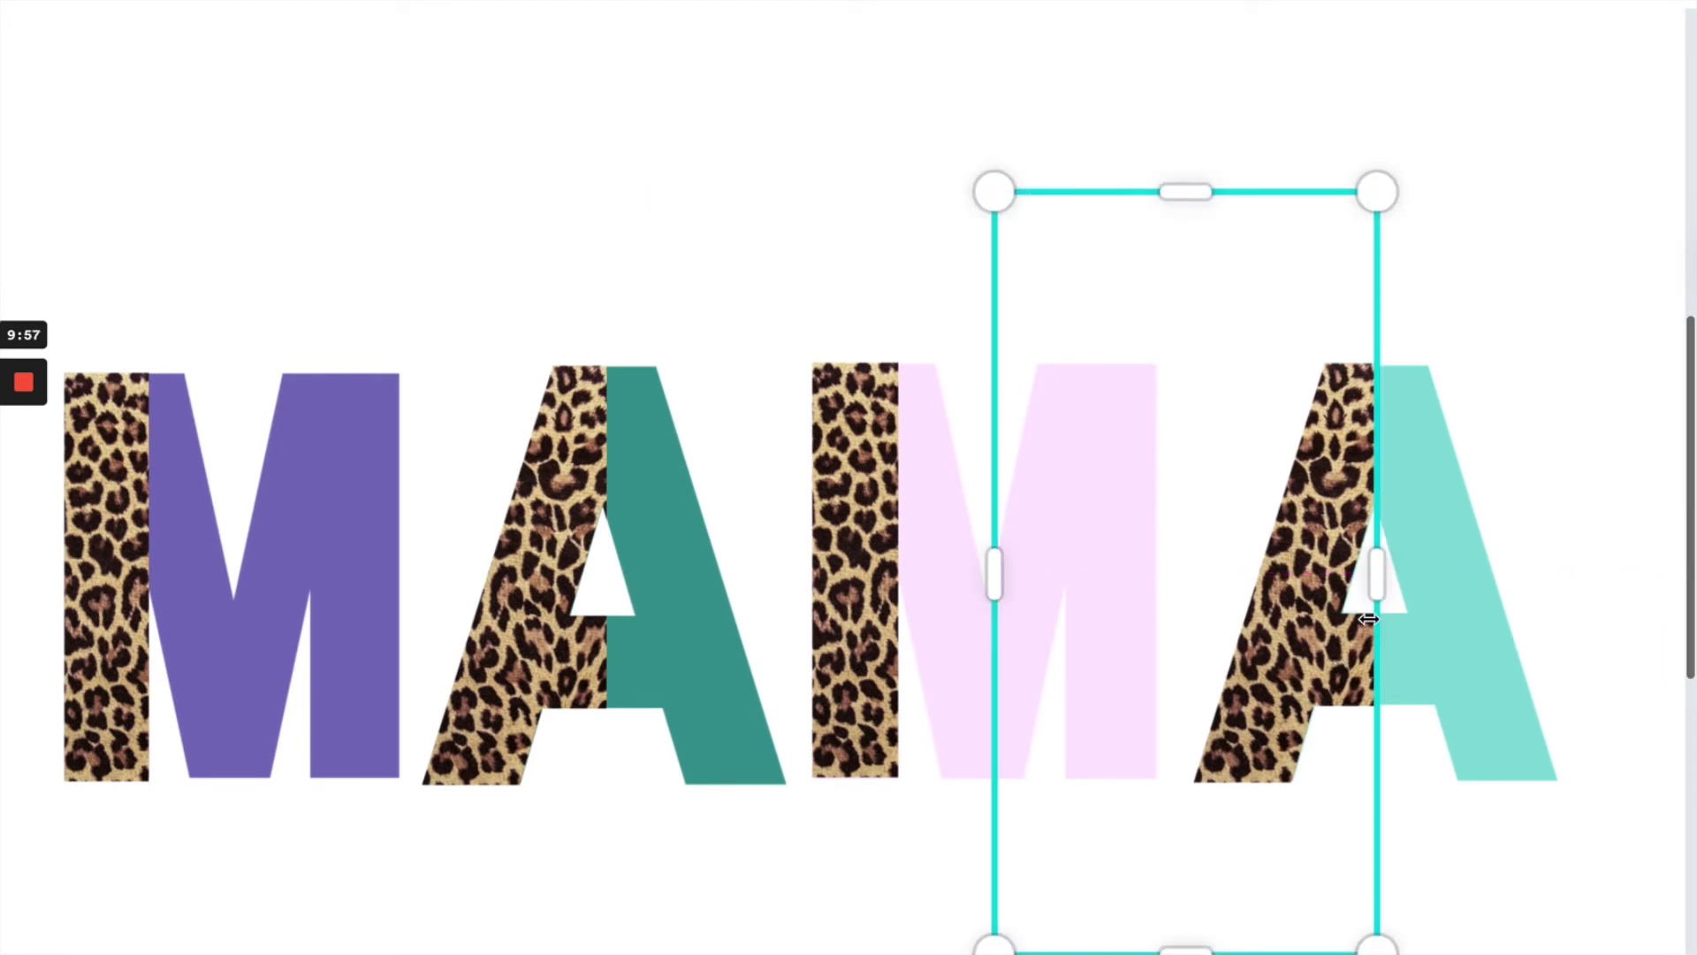
pyautogui.click(1509, 345)
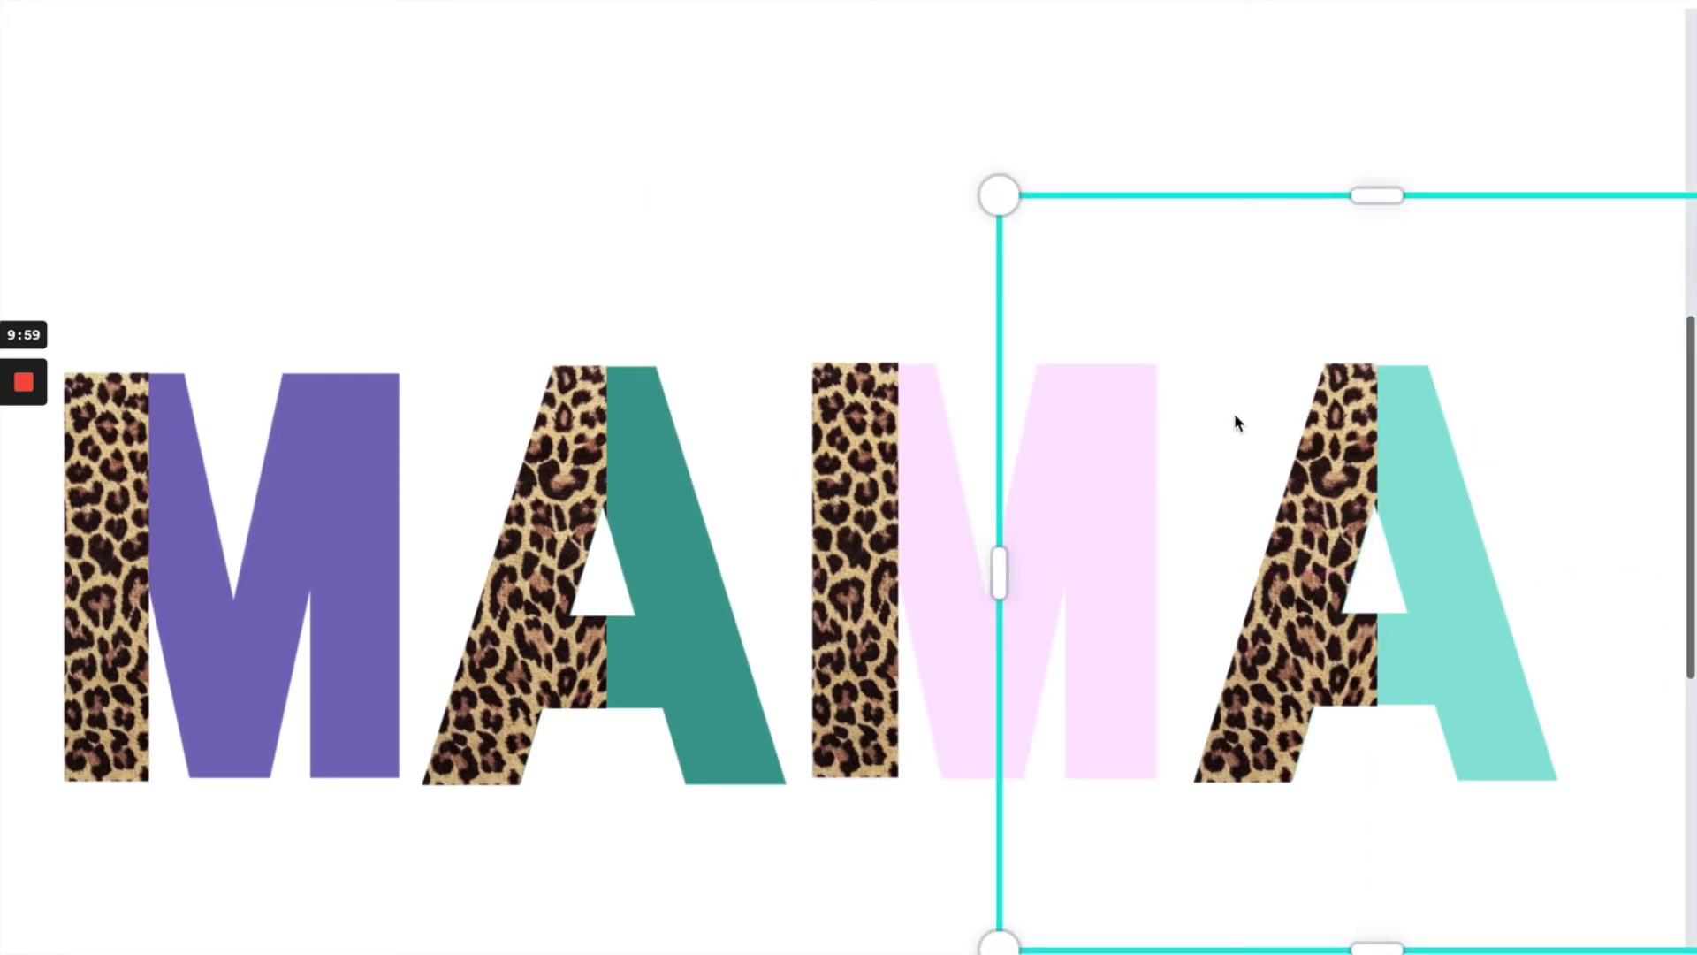
pyautogui.moveTo(18, 398)
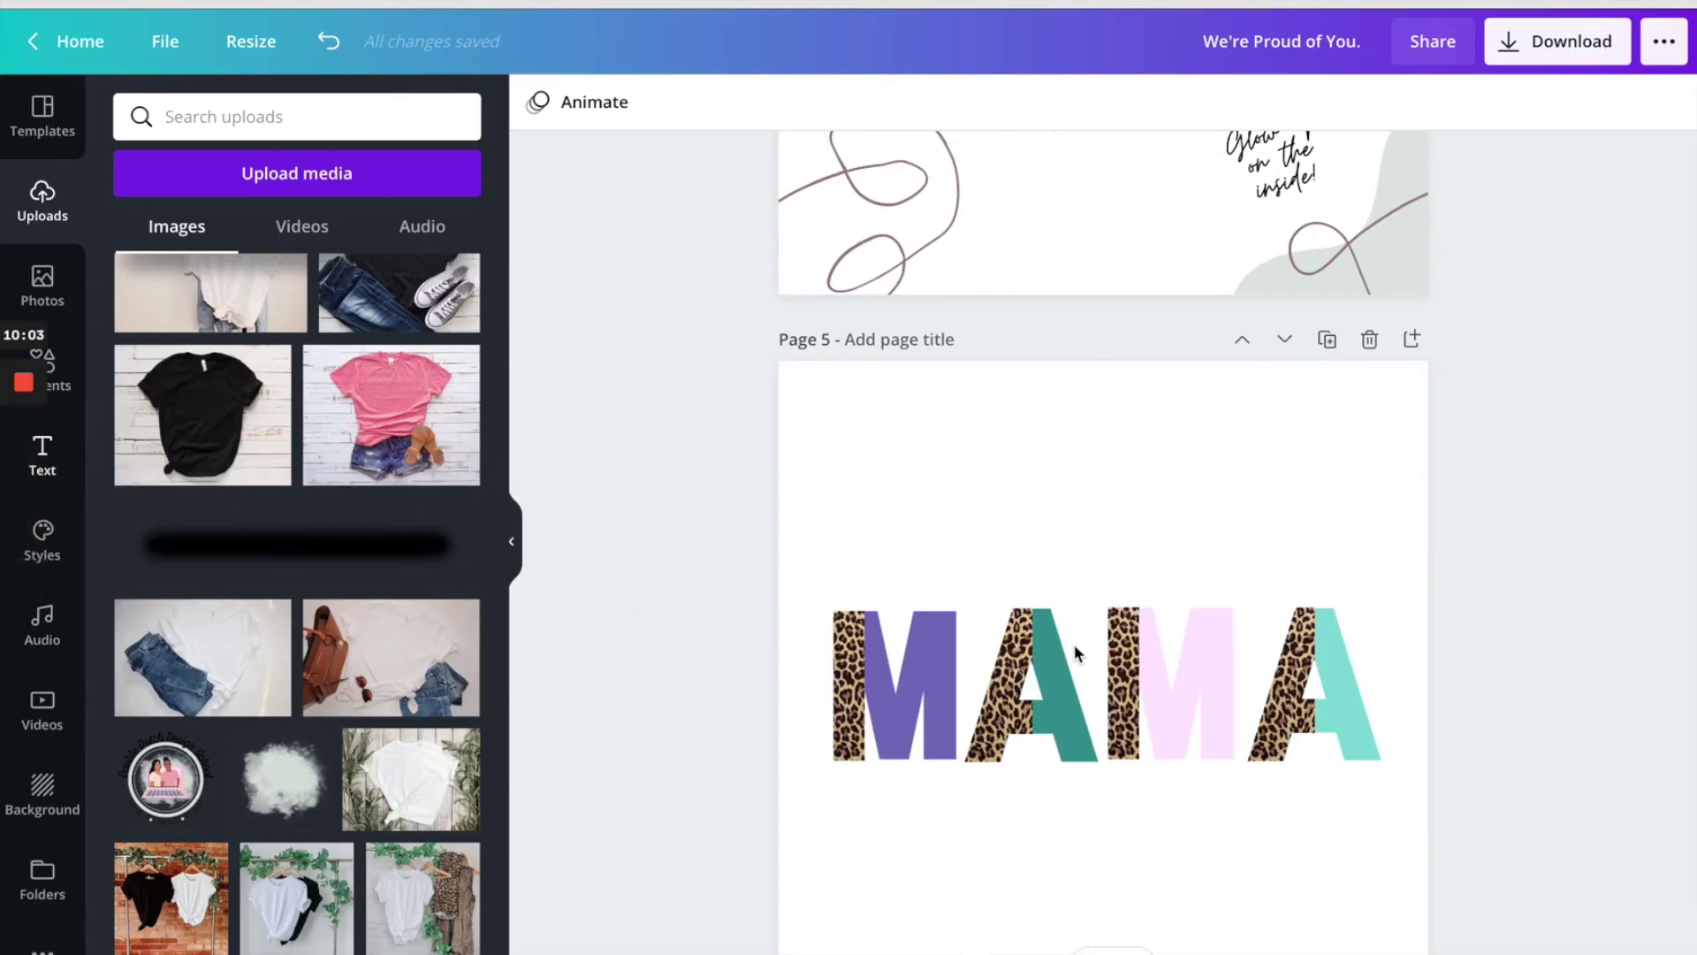
# Download only page 5, the MAMA design, as a PNG with a transparent background.
pyautogui.scroll(-4, 1075, 652)
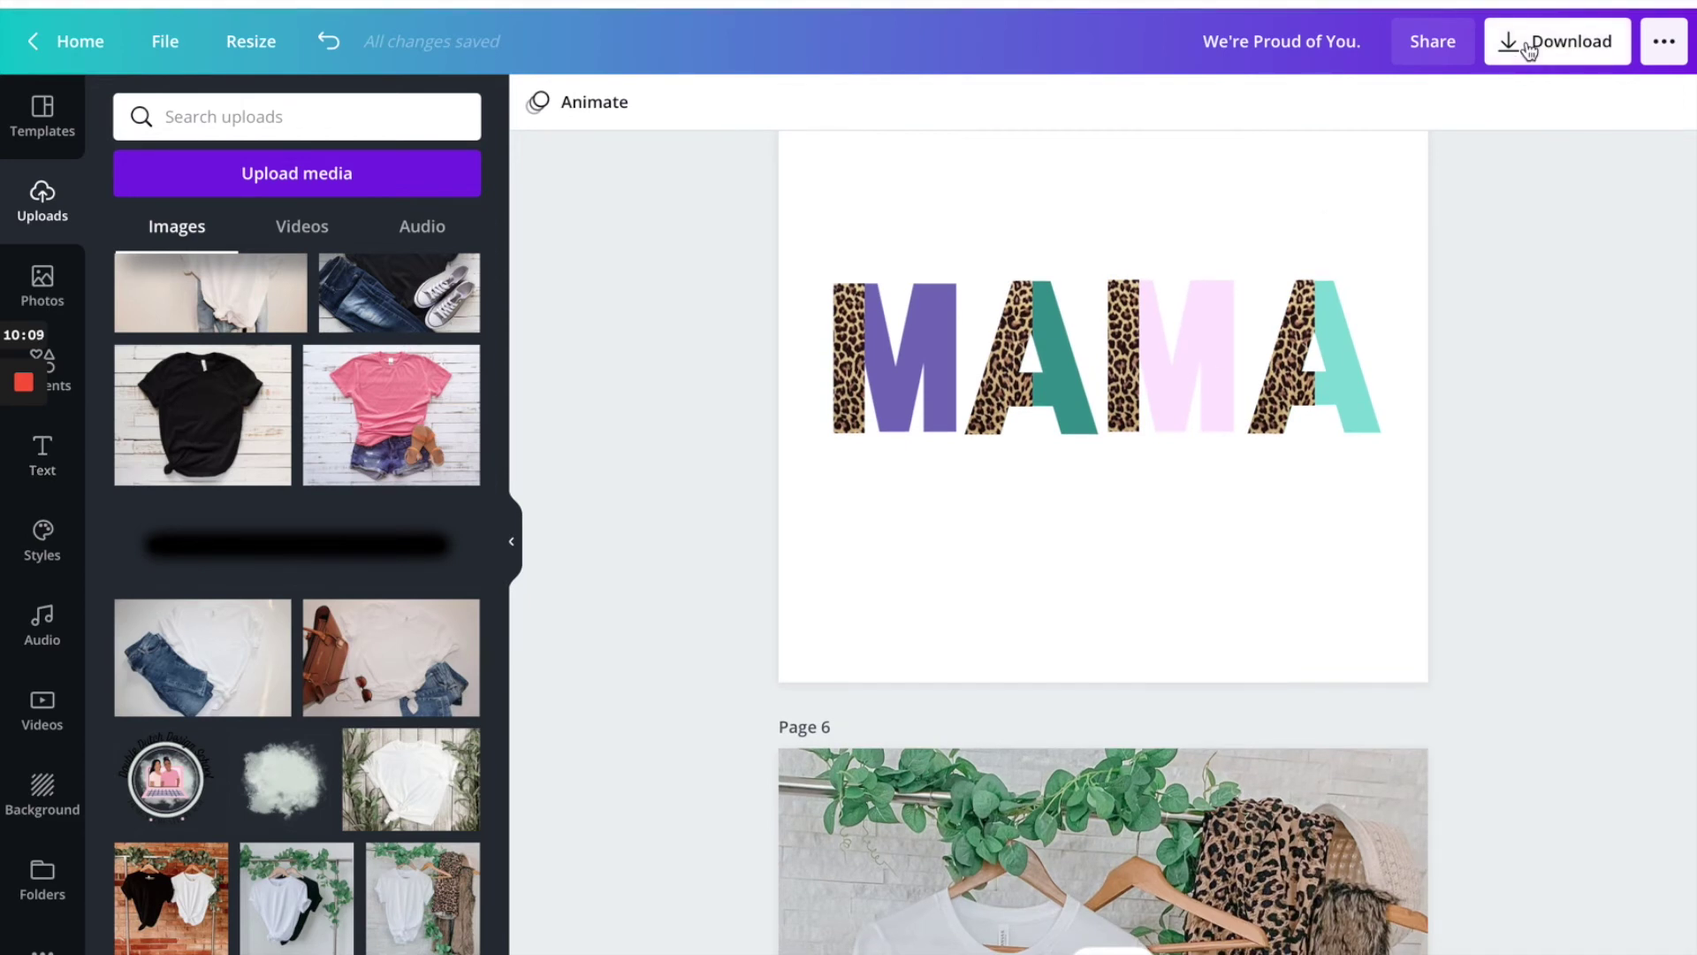
pyautogui.click(1582, 44)
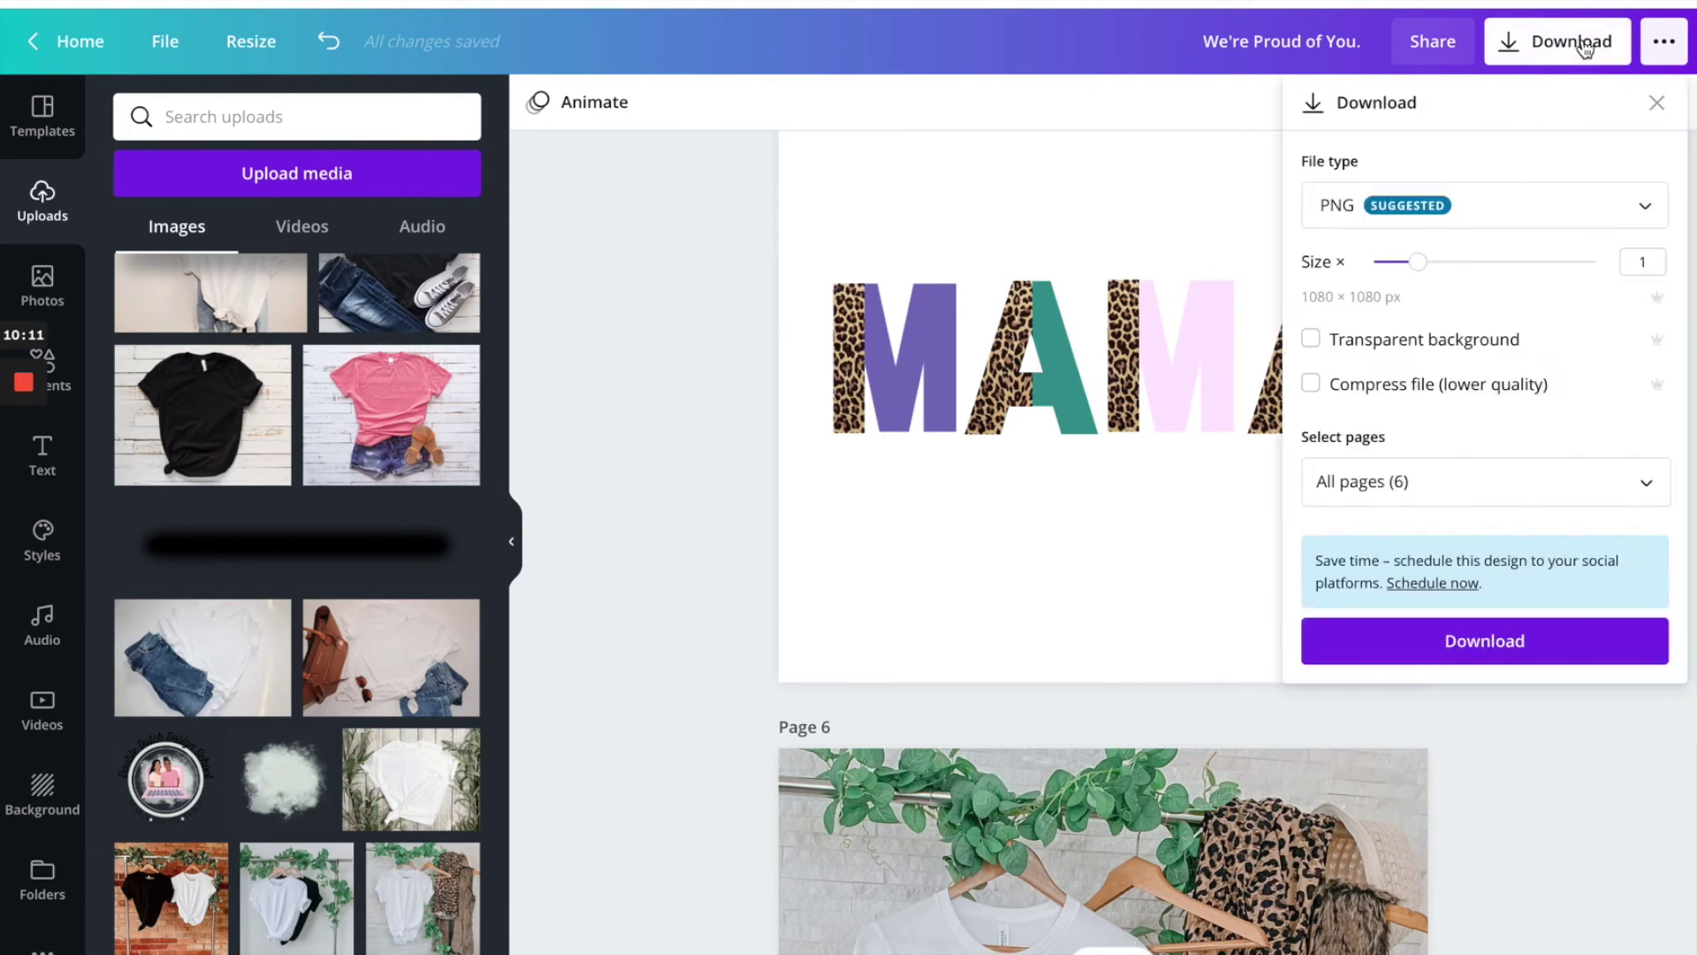
pyautogui.click(1308, 340)
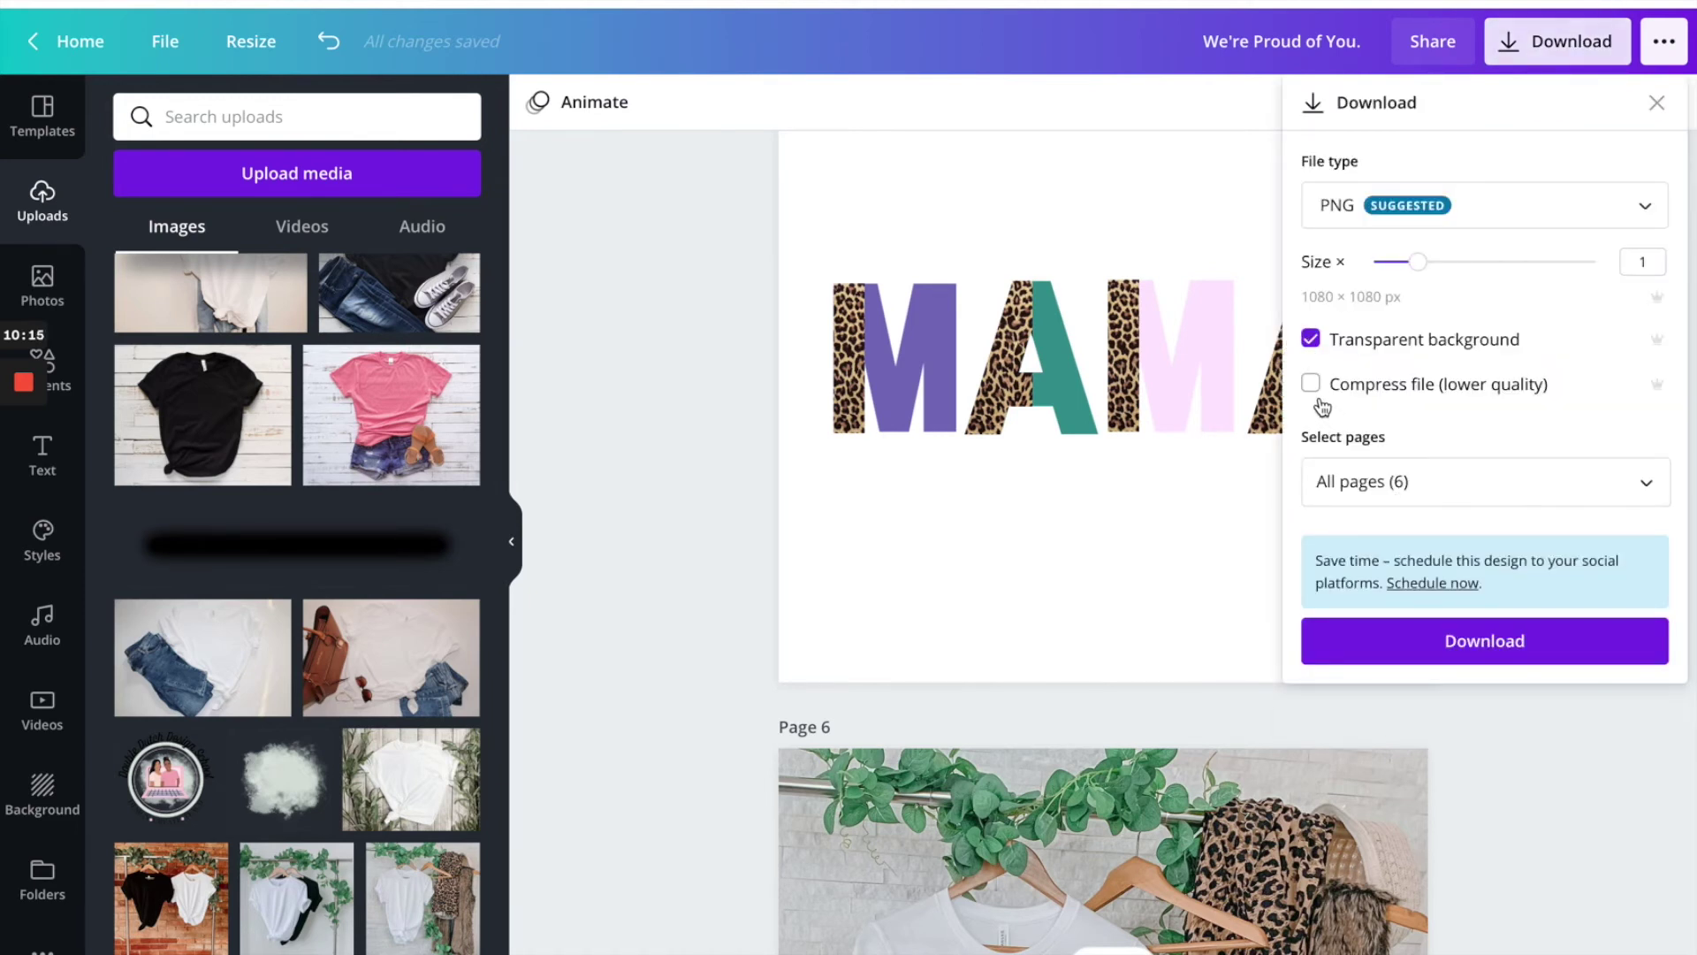
pyautogui.click(1358, 486)
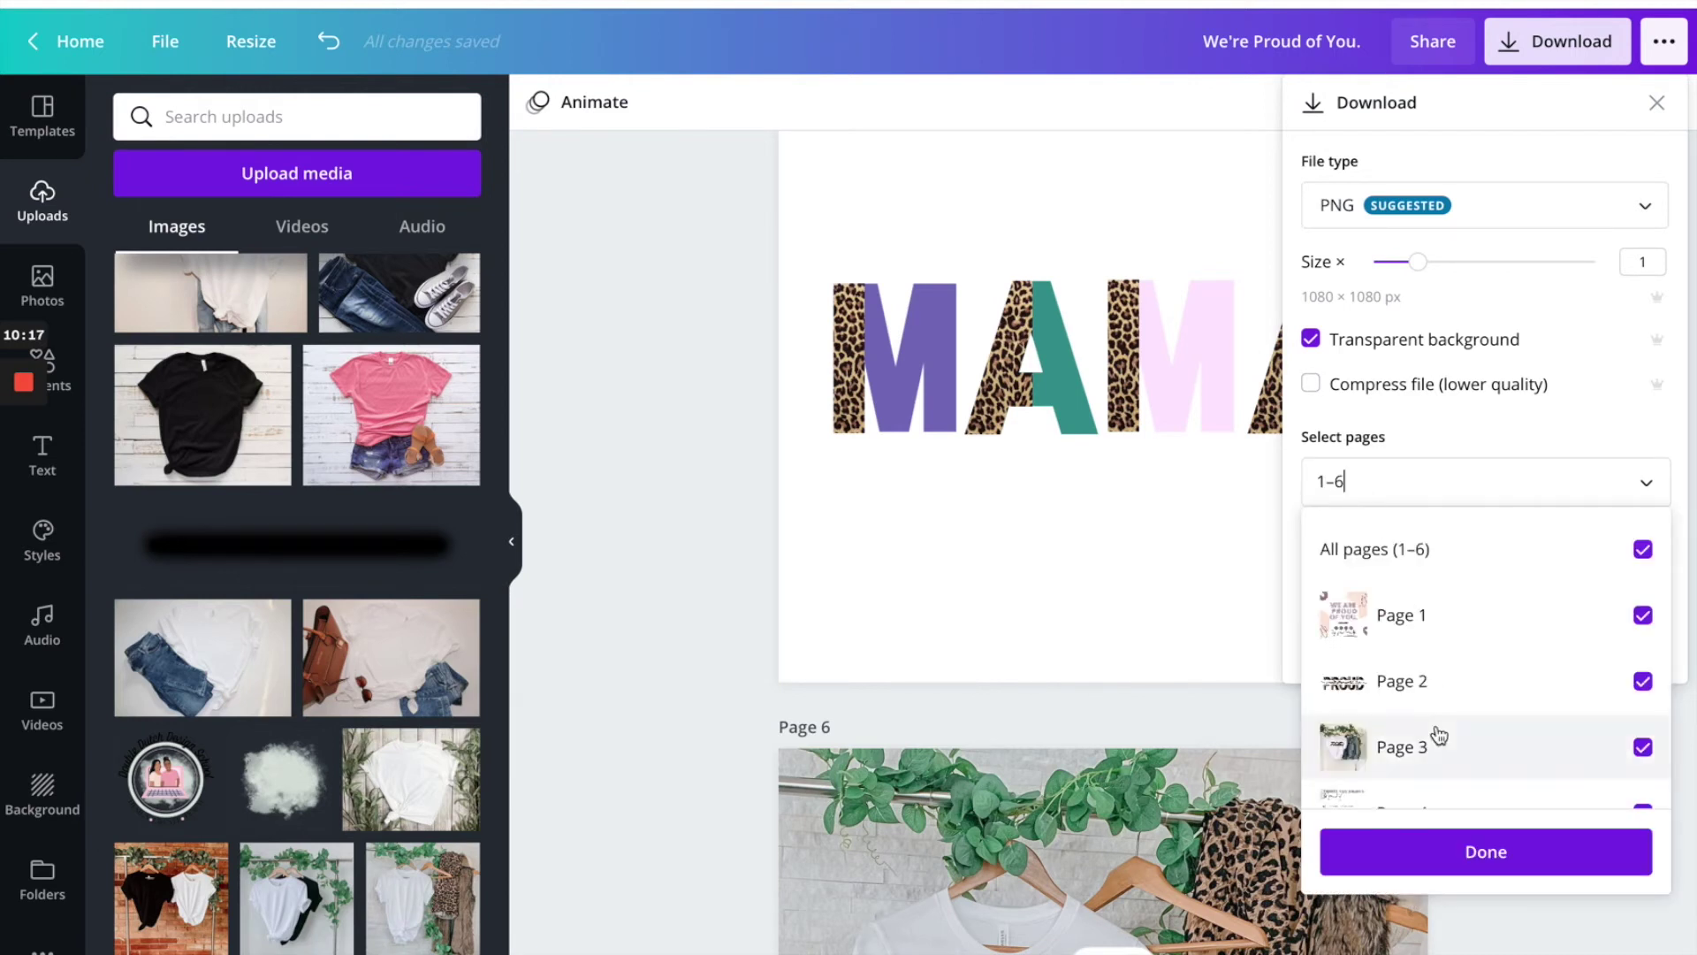
pyautogui.click(1643, 552)
pyautogui.scroll(-2, 1598, 716)
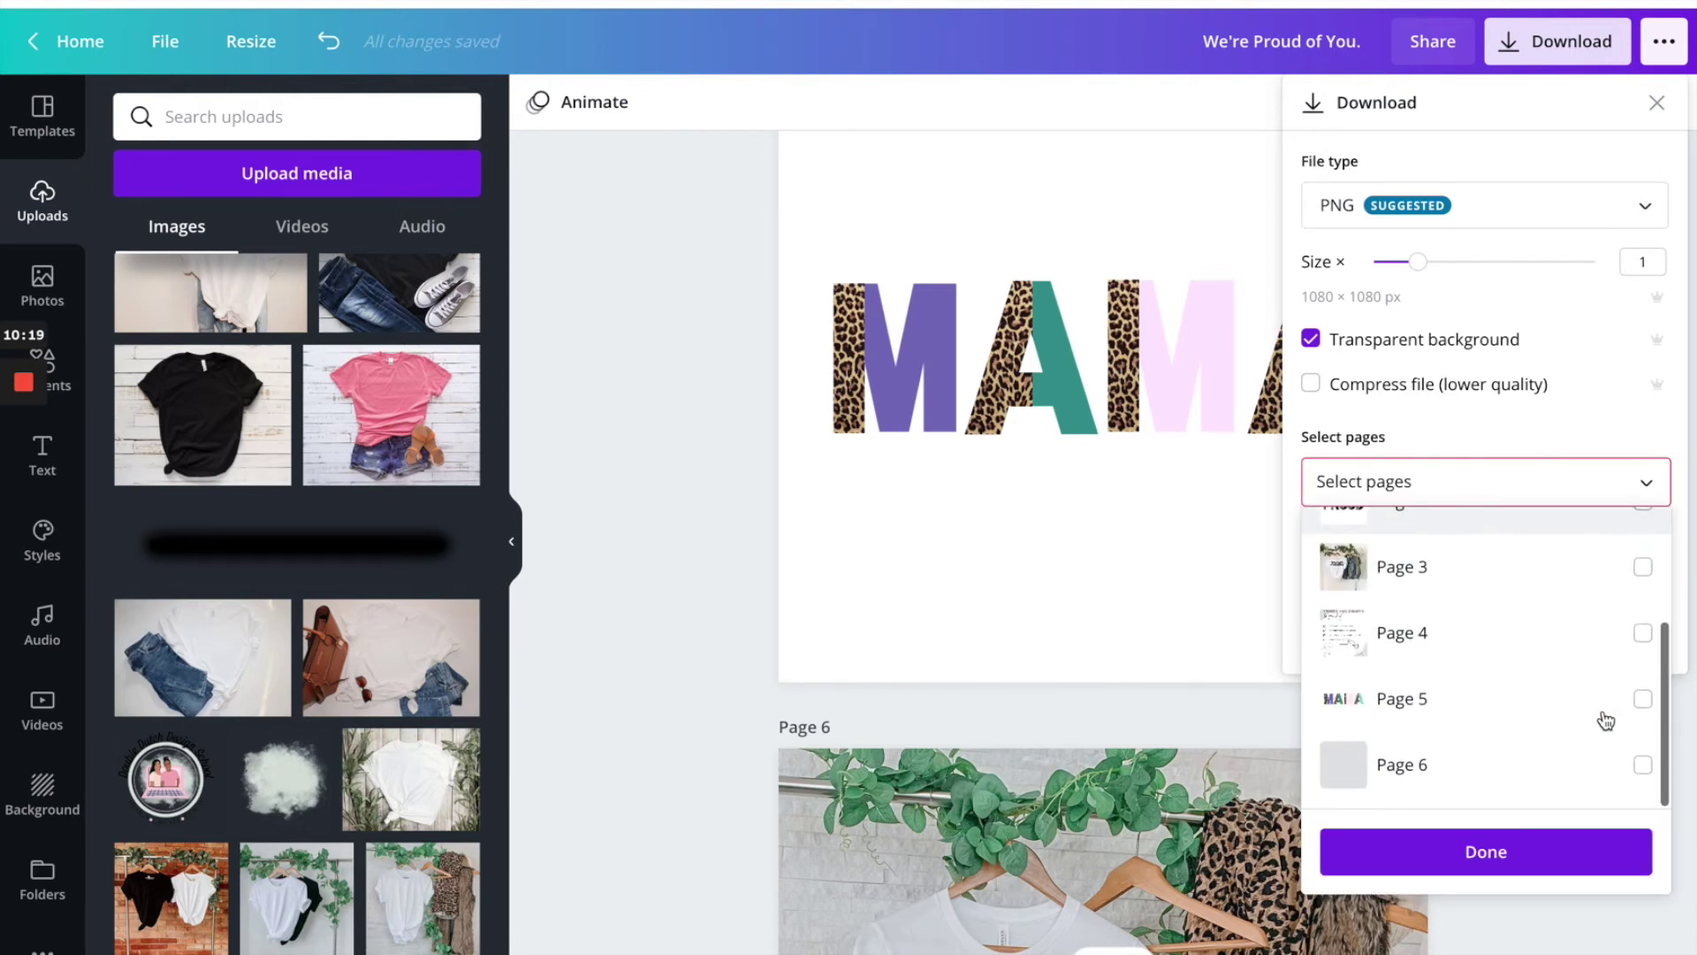
pyautogui.click(1642, 700)
pyautogui.click(1563, 854)
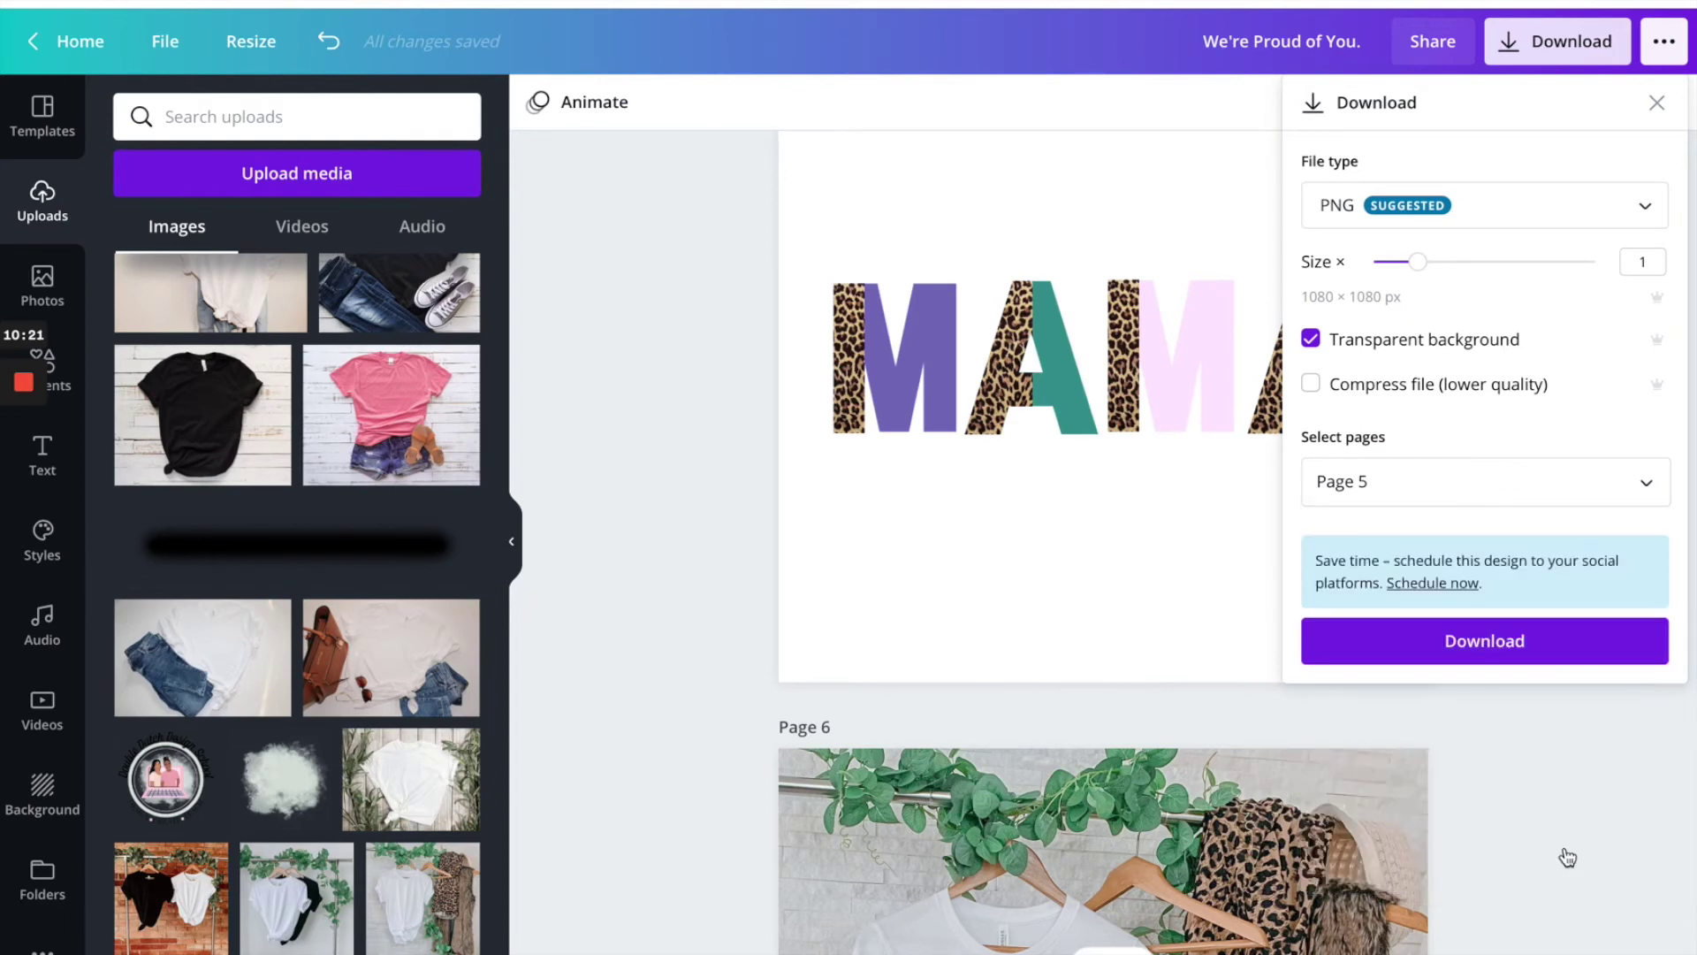
pyautogui.click(1484, 640)
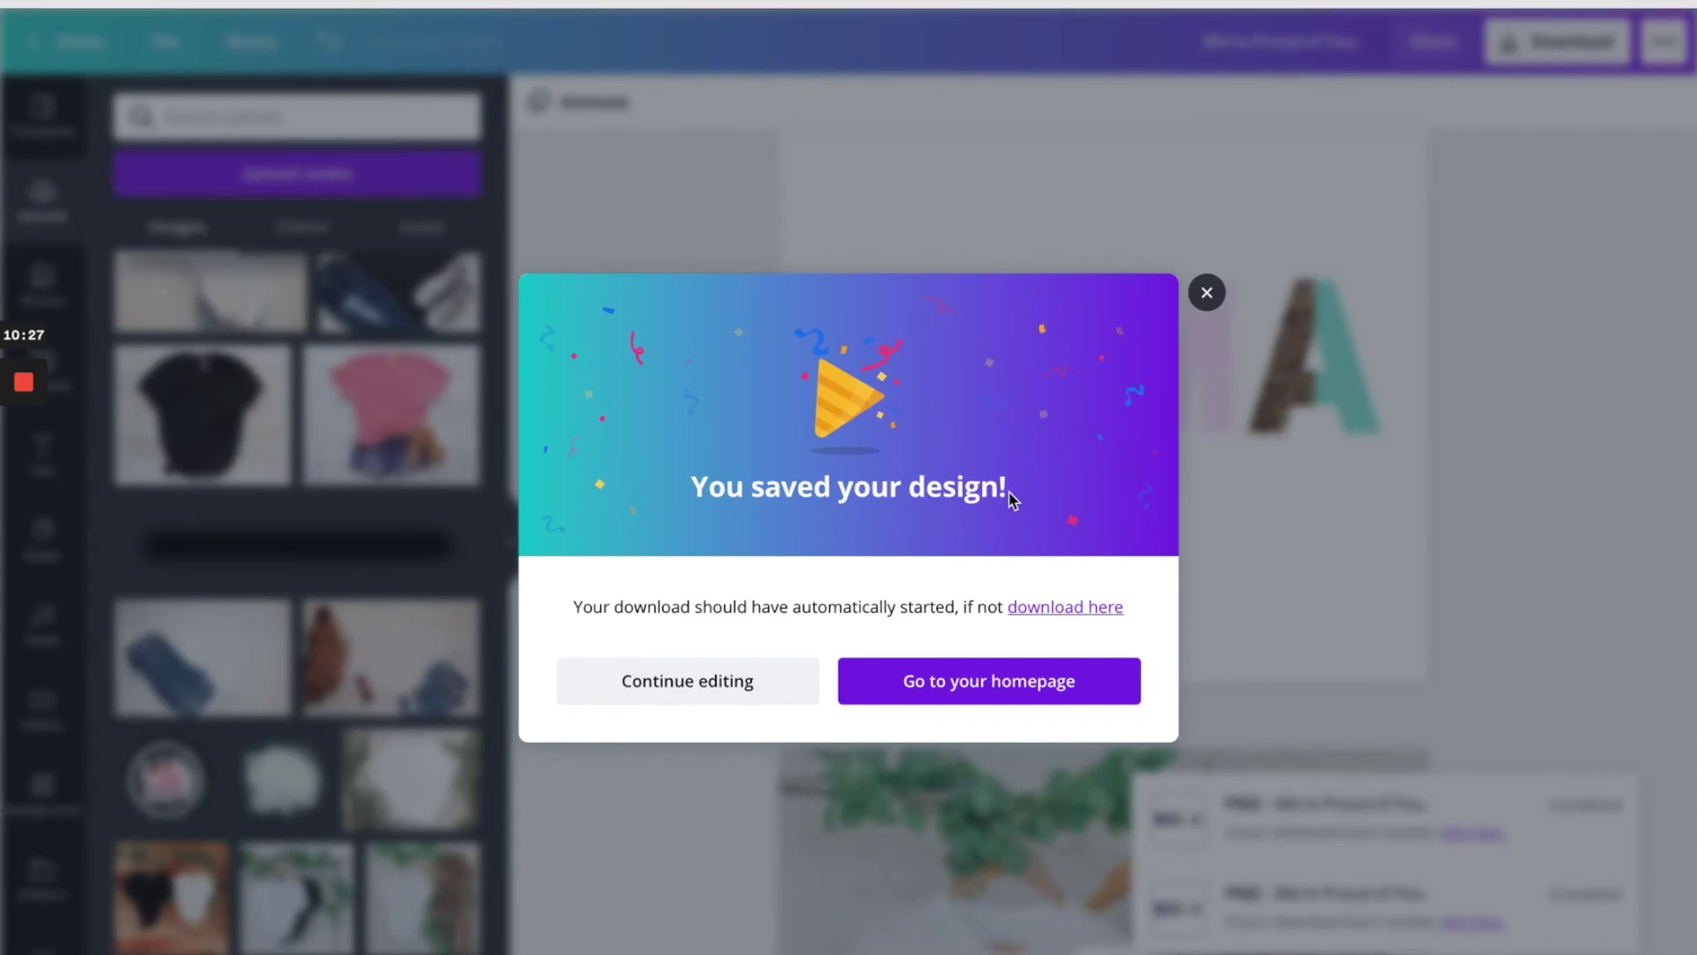
# Check the downloaded MAMA image in the image viewer, put it away and return to the design.
pyautogui.hotkey('ctrl', 'Left')
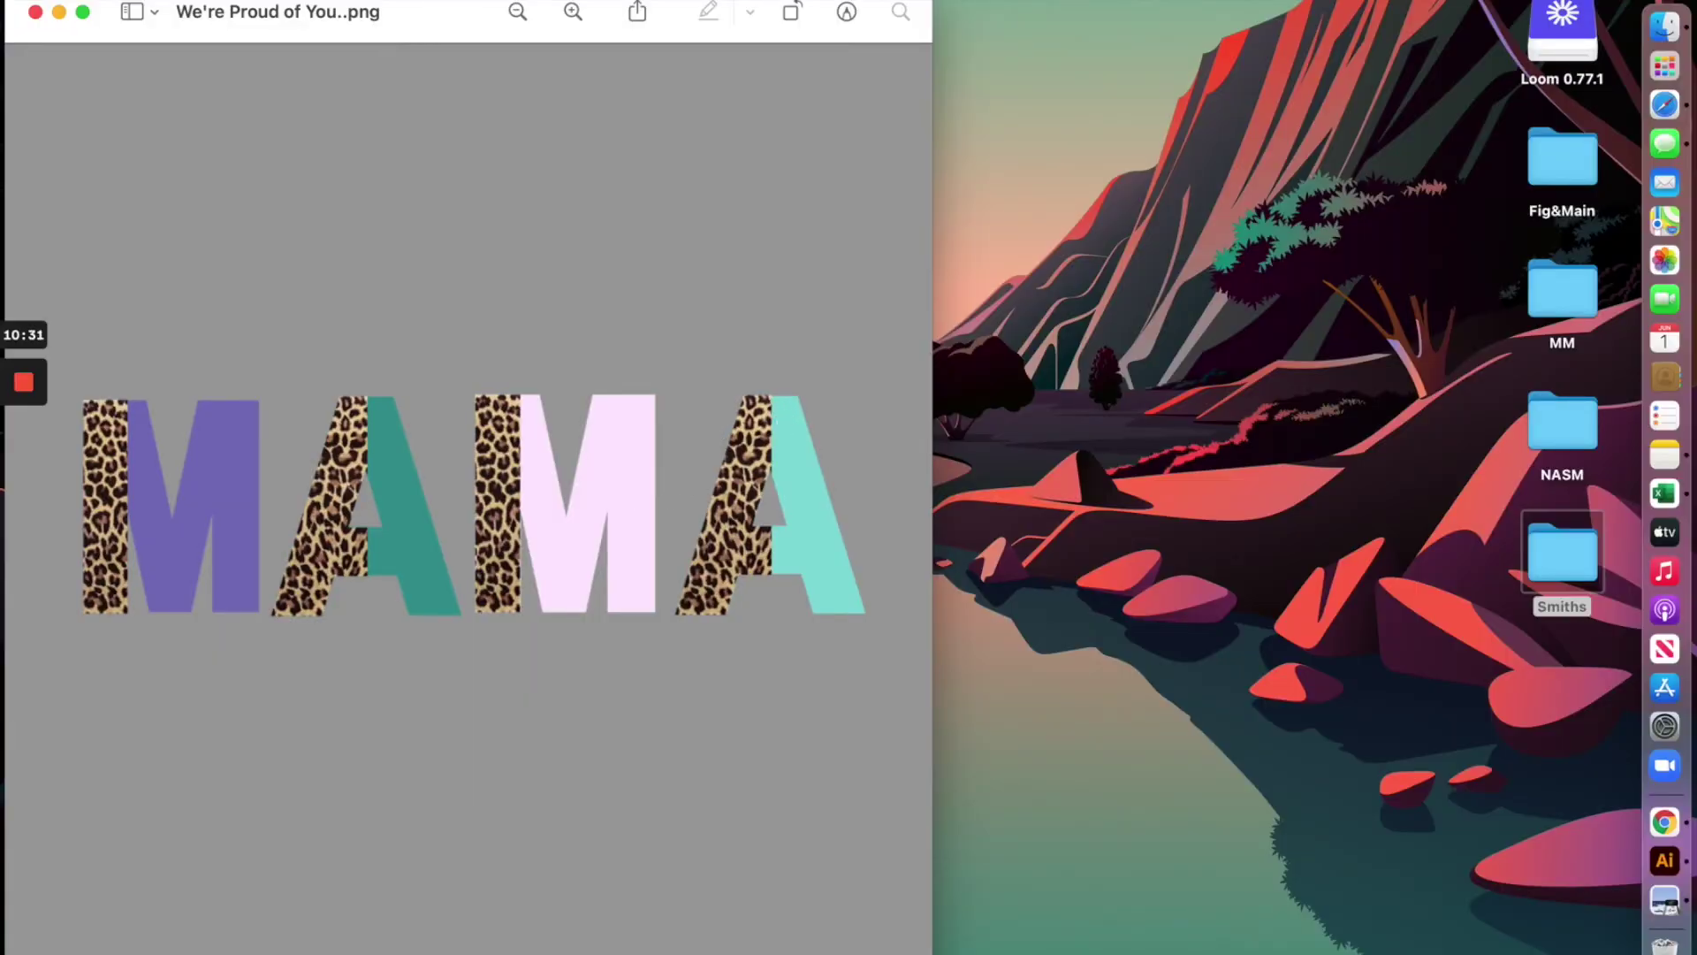
pyautogui.click(59, 16)
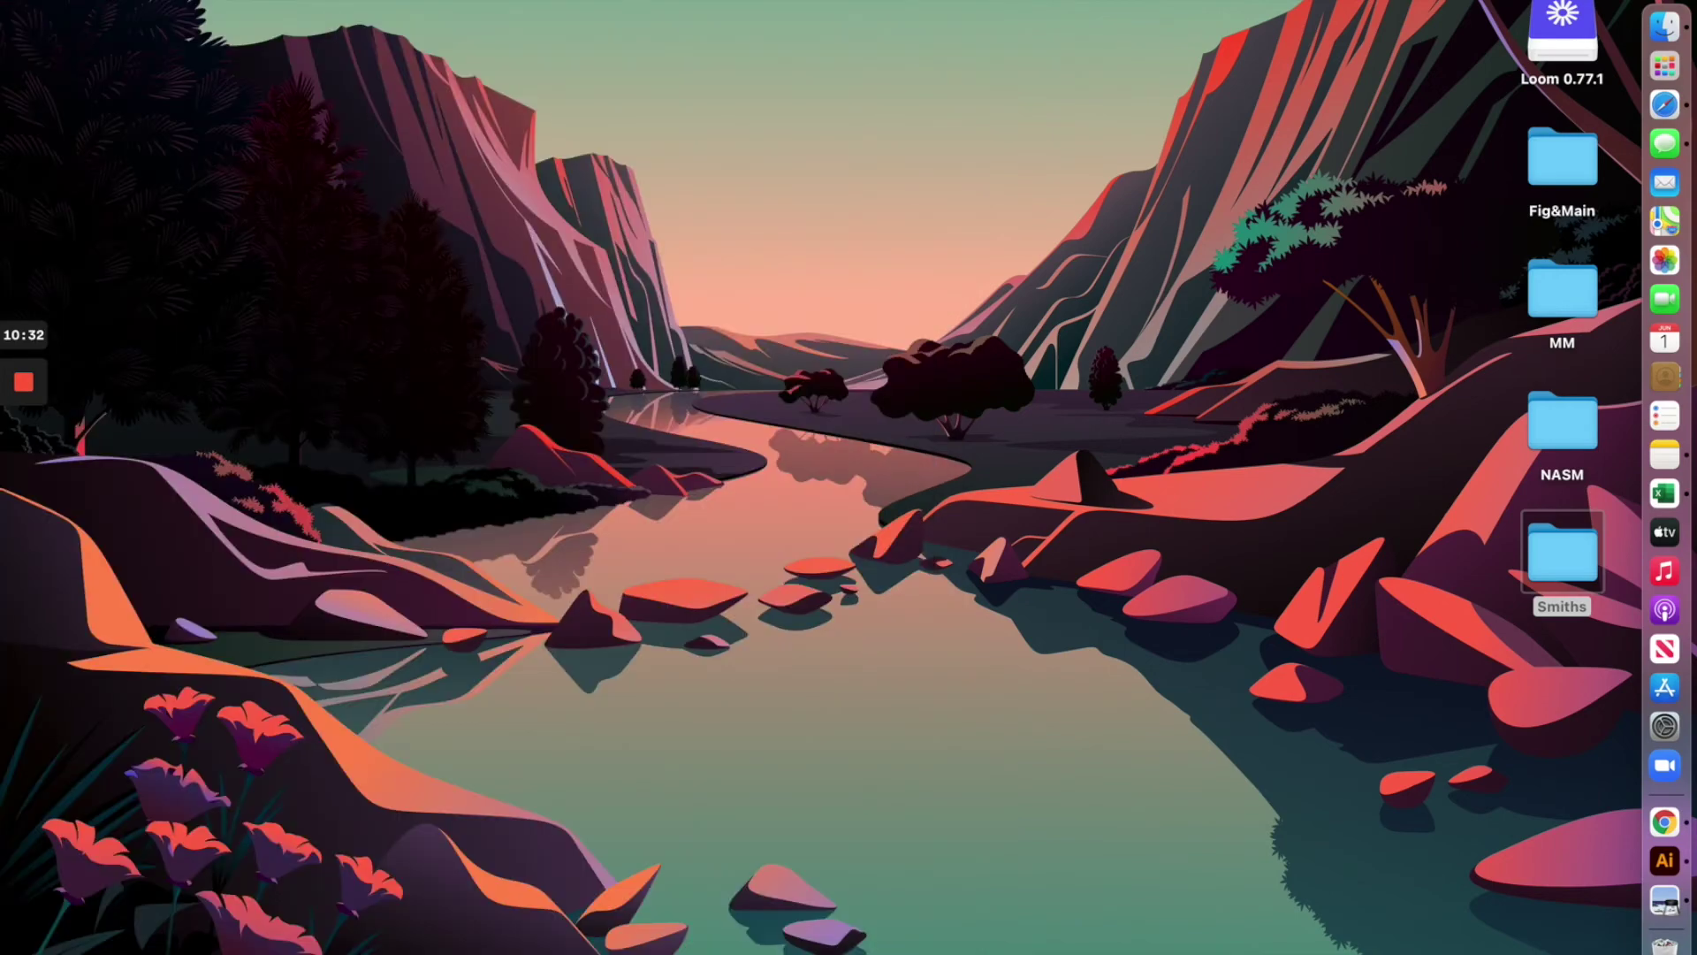
pyautogui.click(1670, 113)
pyautogui.click(1205, 288)
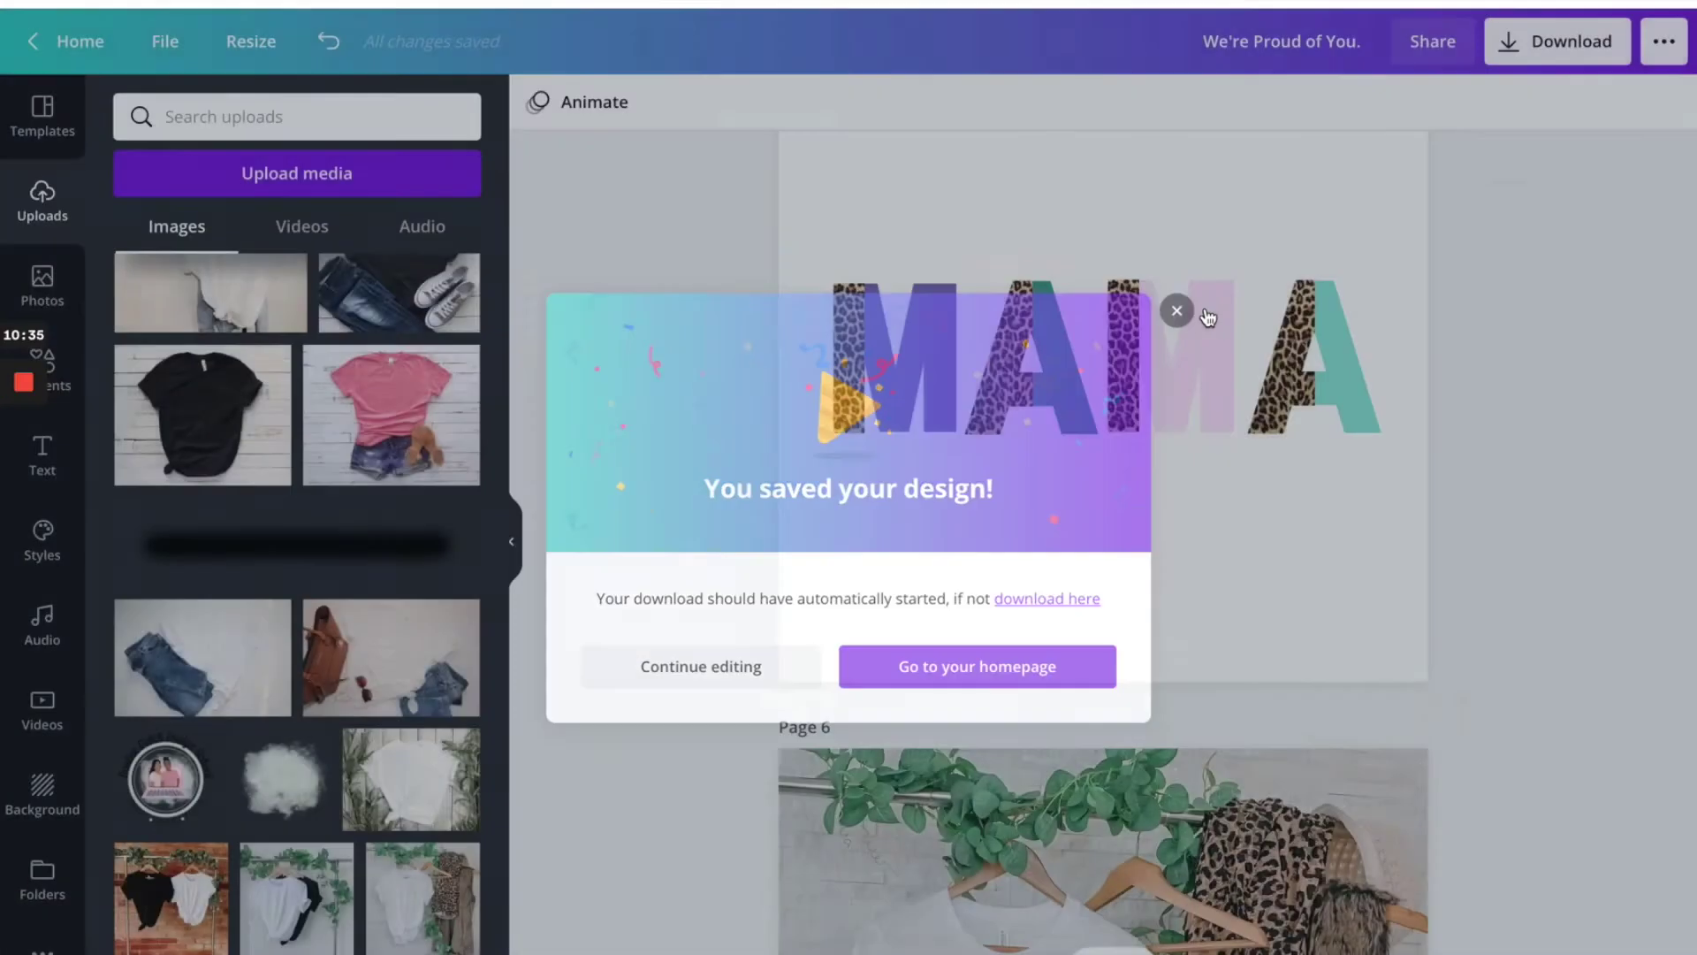
# Upload the exported MAMA image "We're Proud of You..png" from the Downloads folder.
pyautogui.click(213, 184)
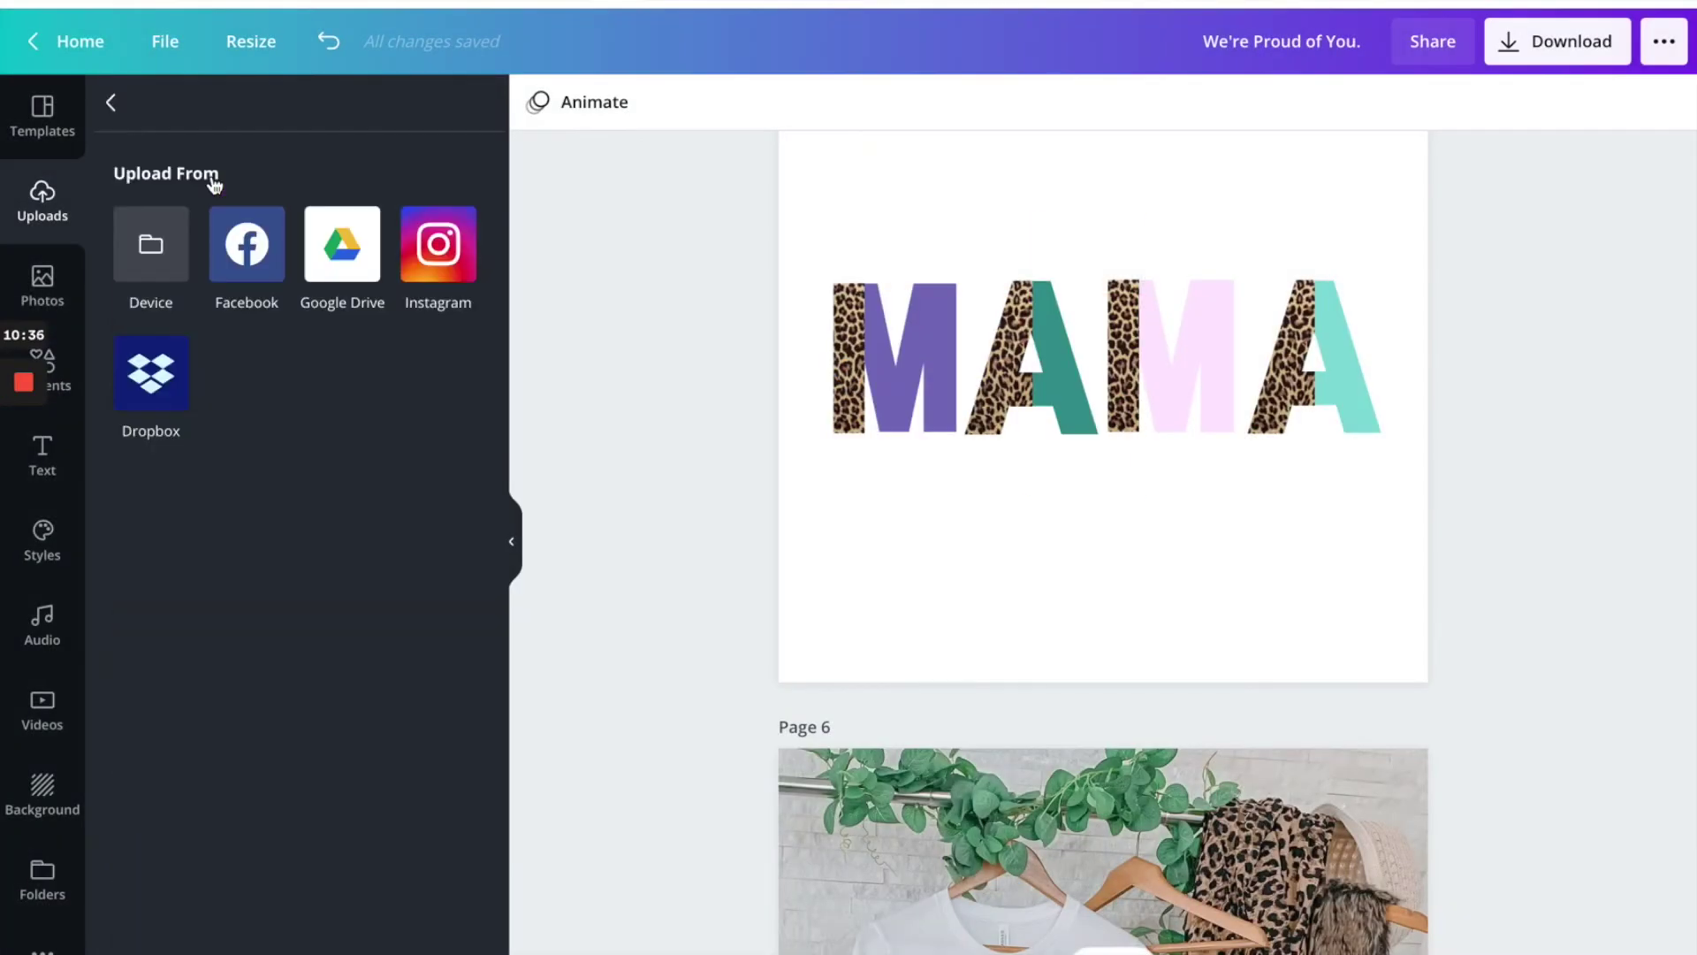
pyautogui.click(164, 248)
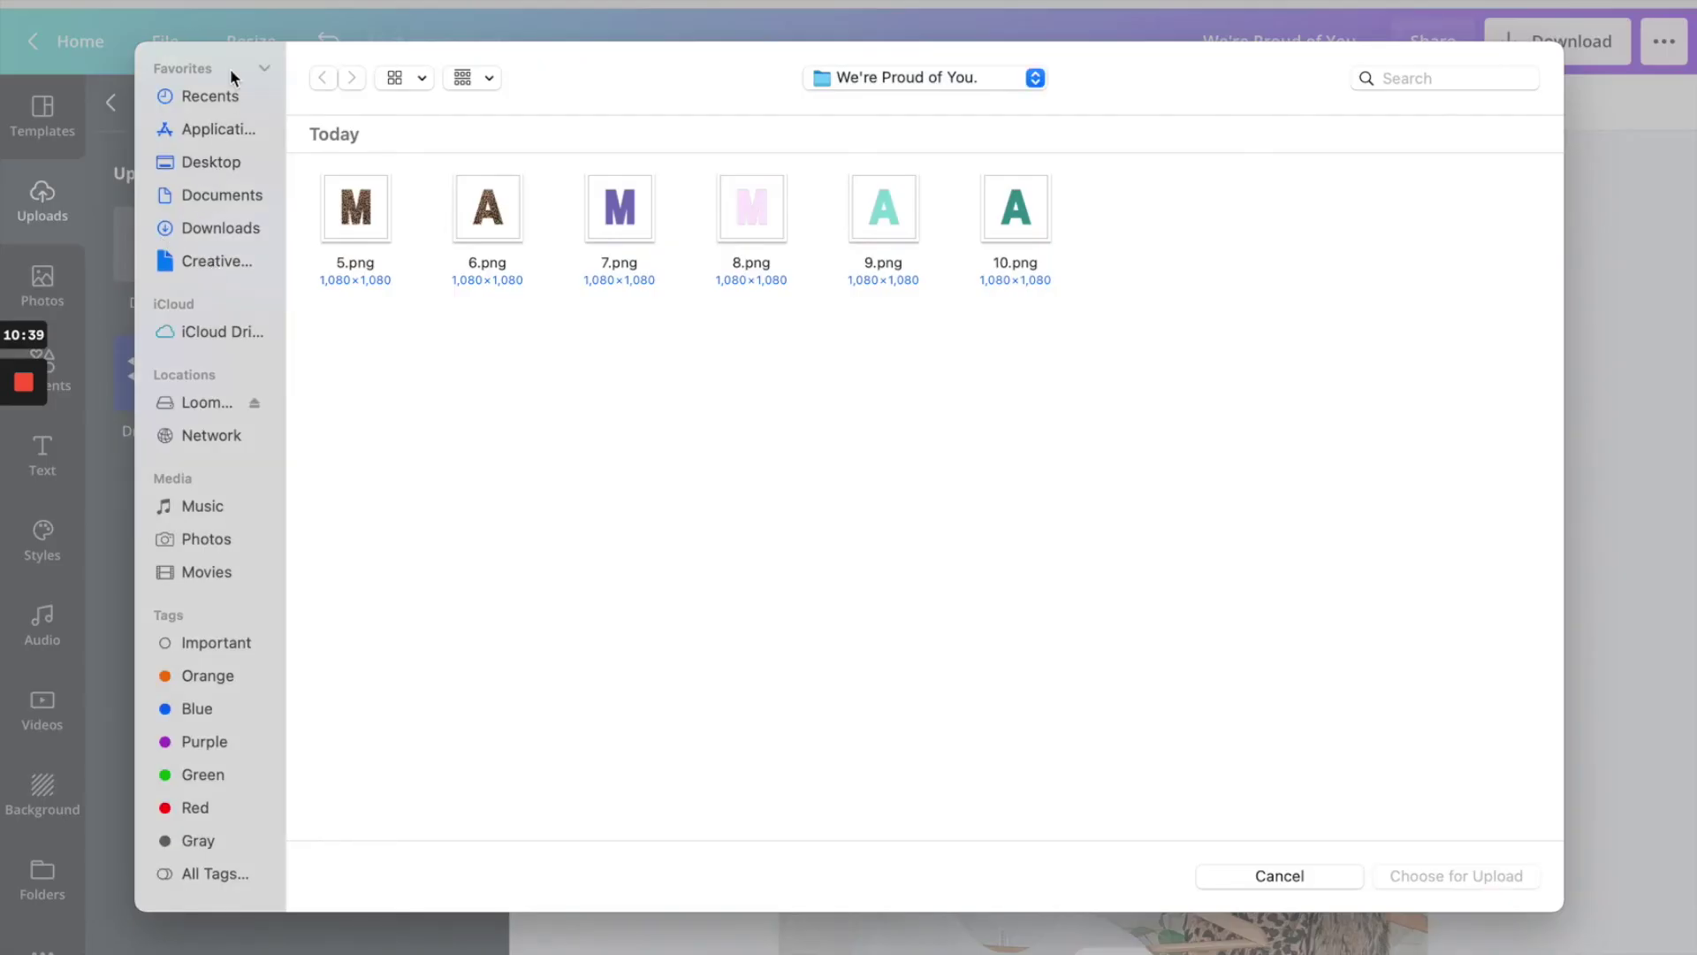
pyautogui.click(216, 226)
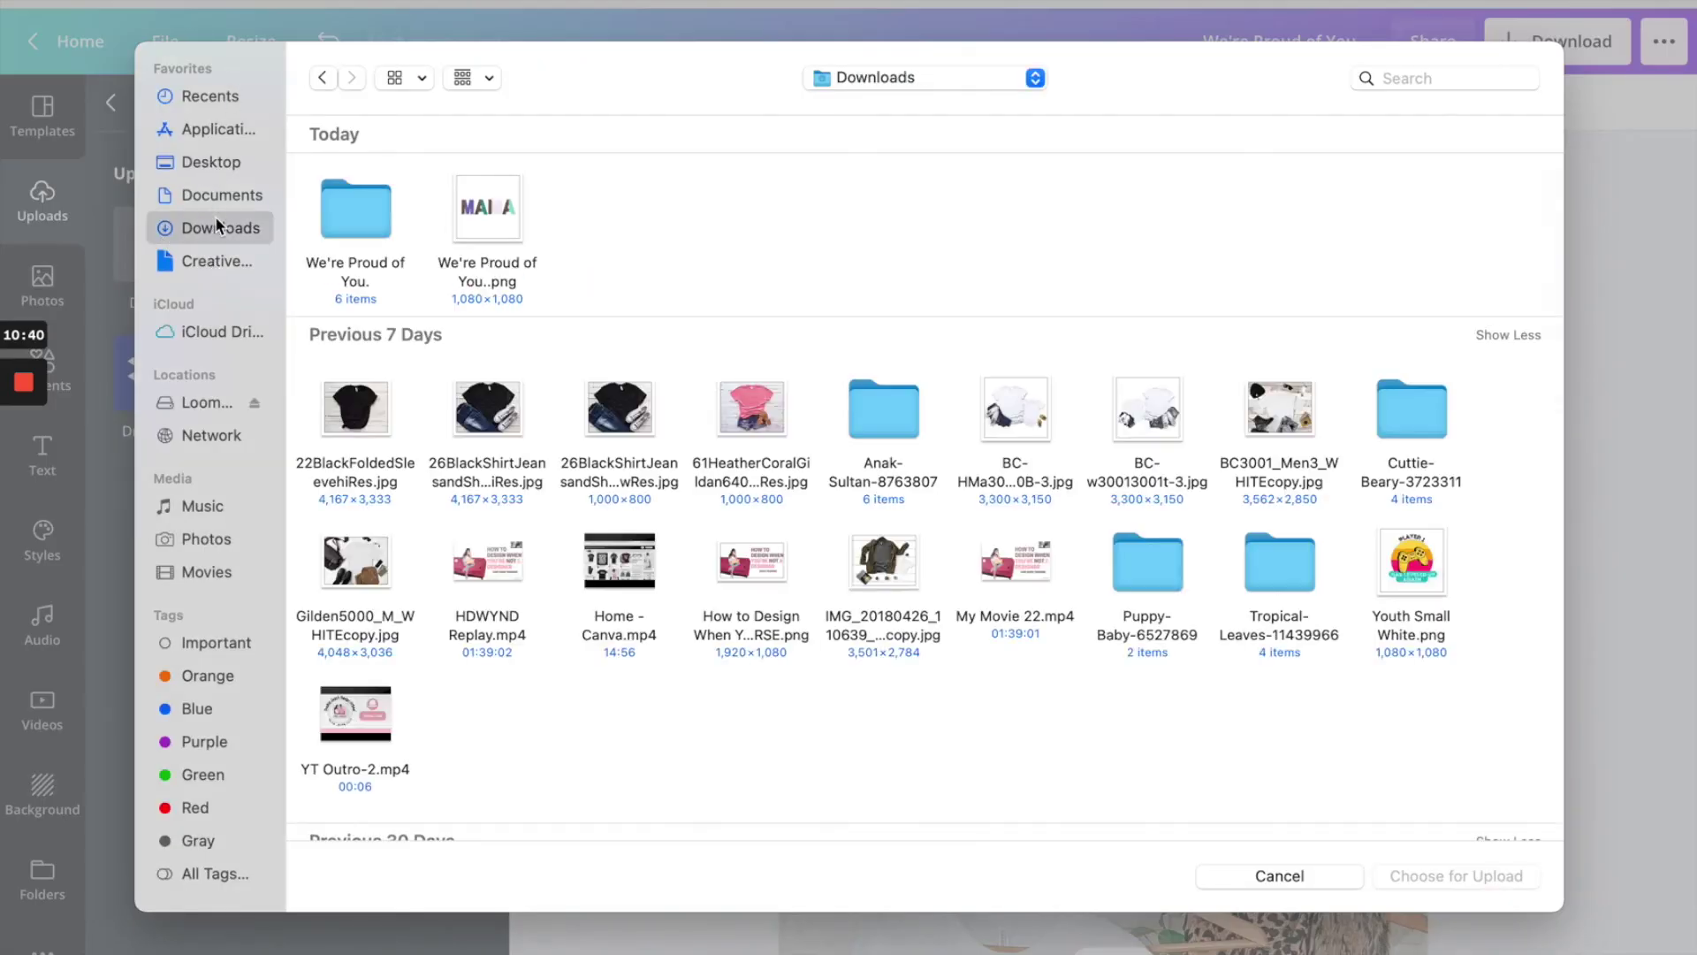
pyautogui.doubleClick(507, 202)
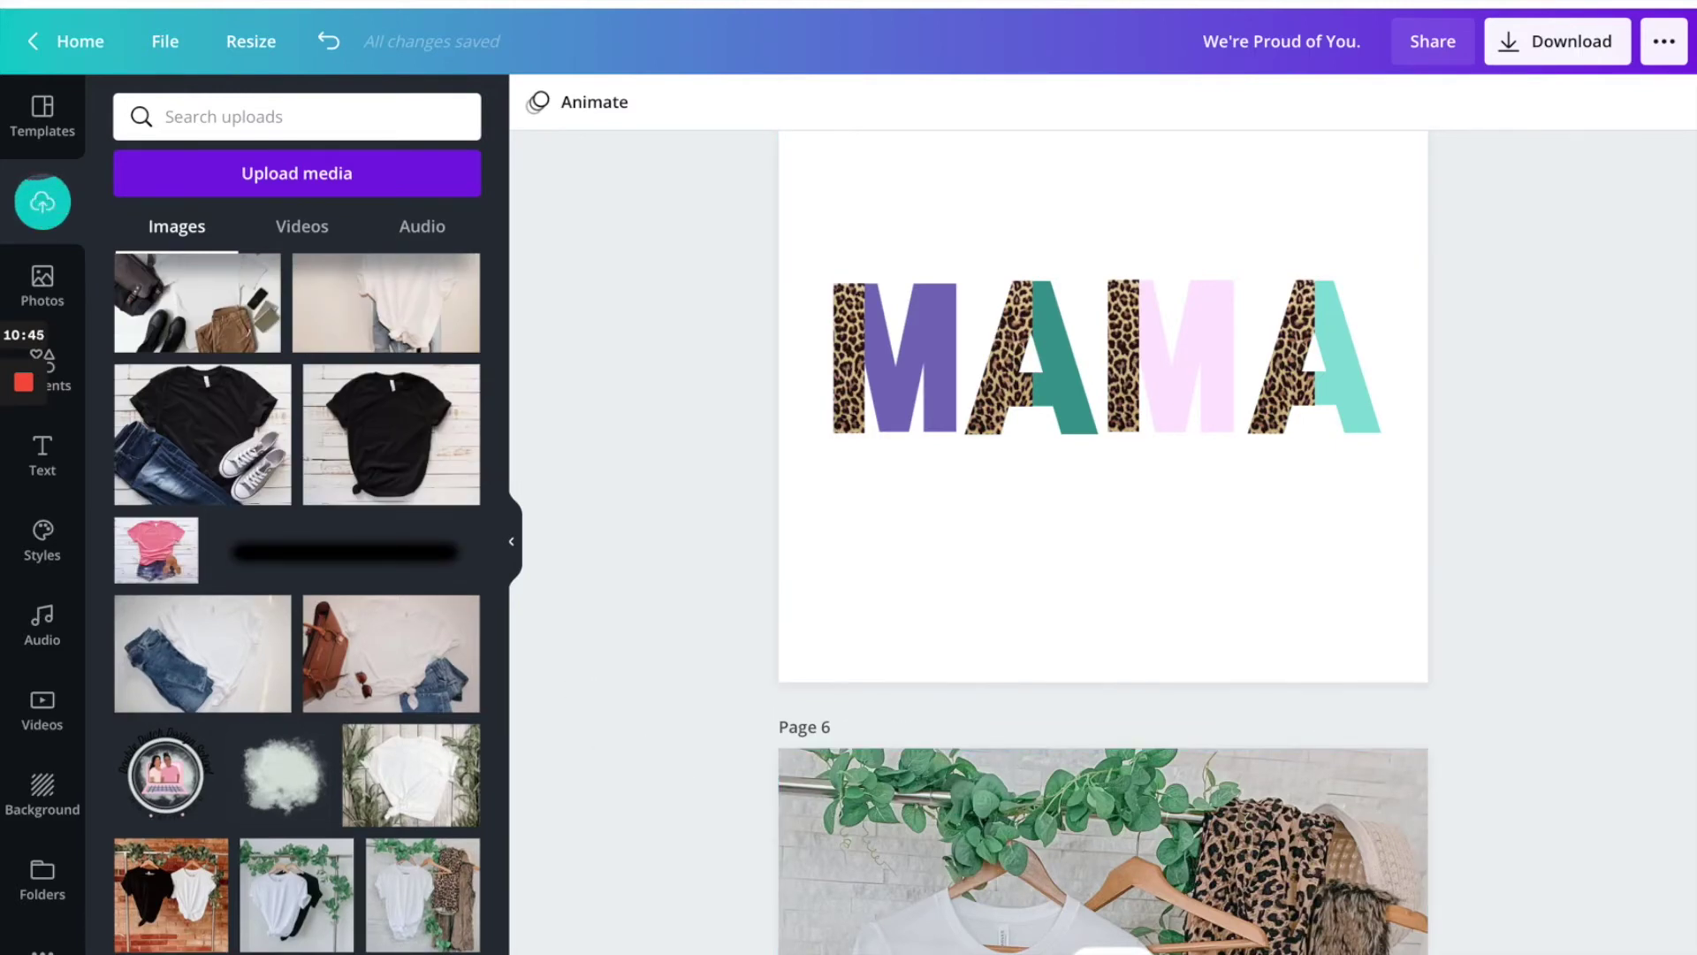
pyautogui.scroll(-6, 1169, 705)
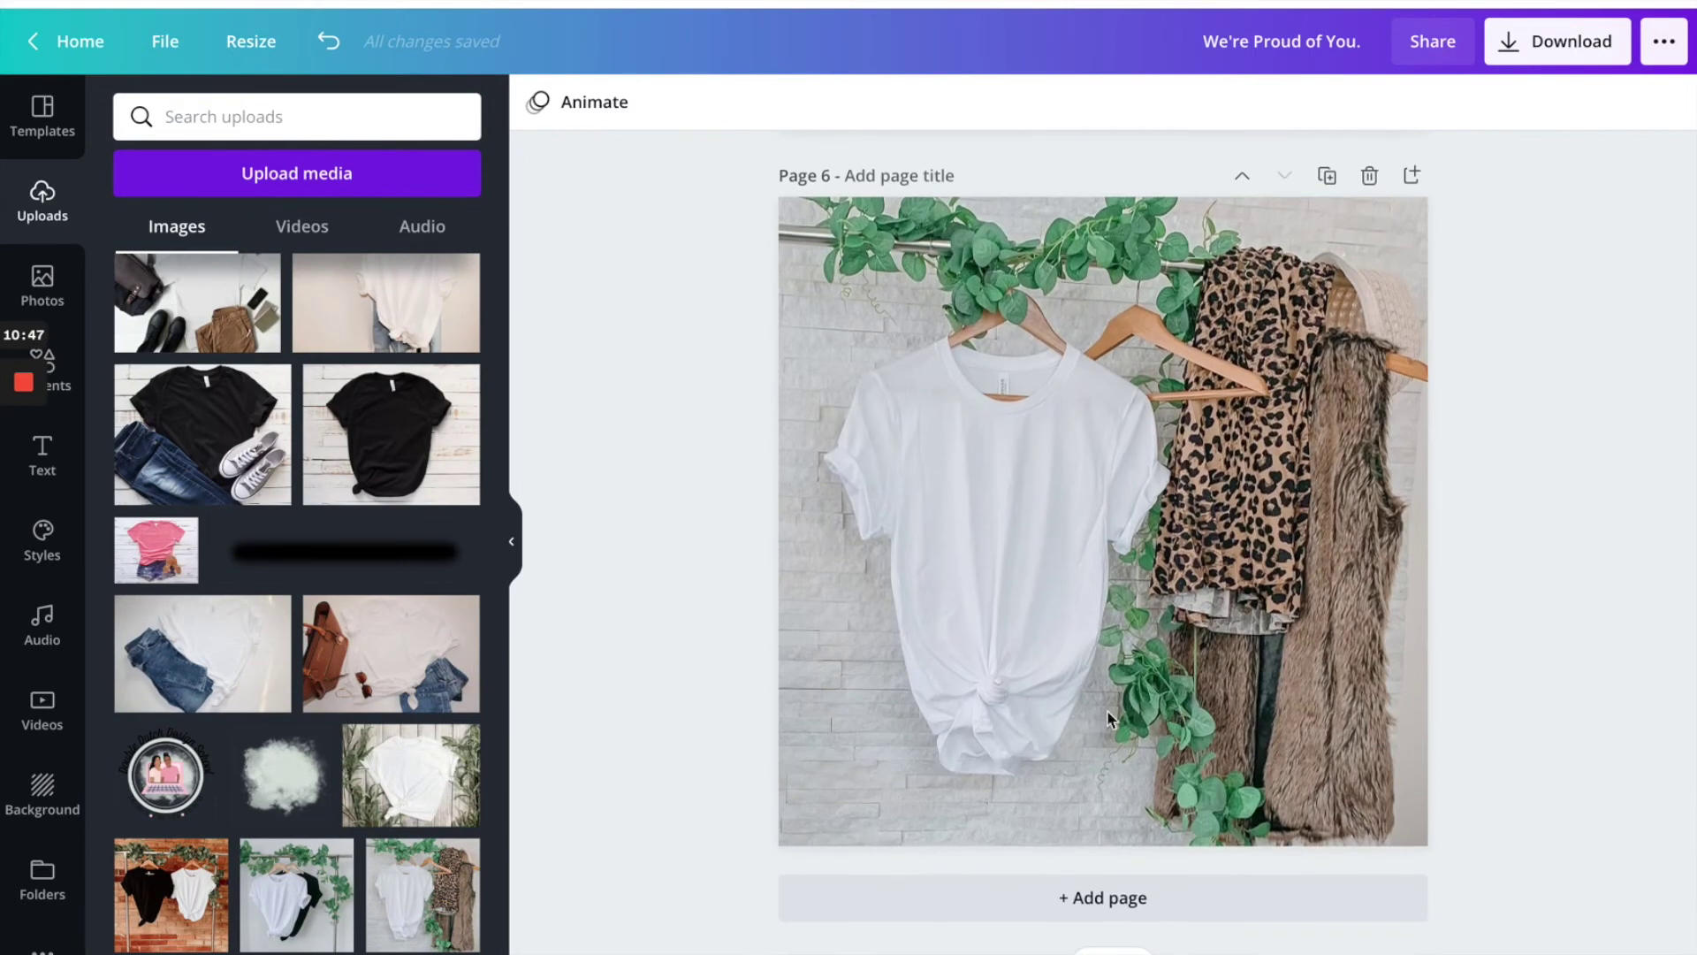
pyautogui.scroll(5, 372, 566)
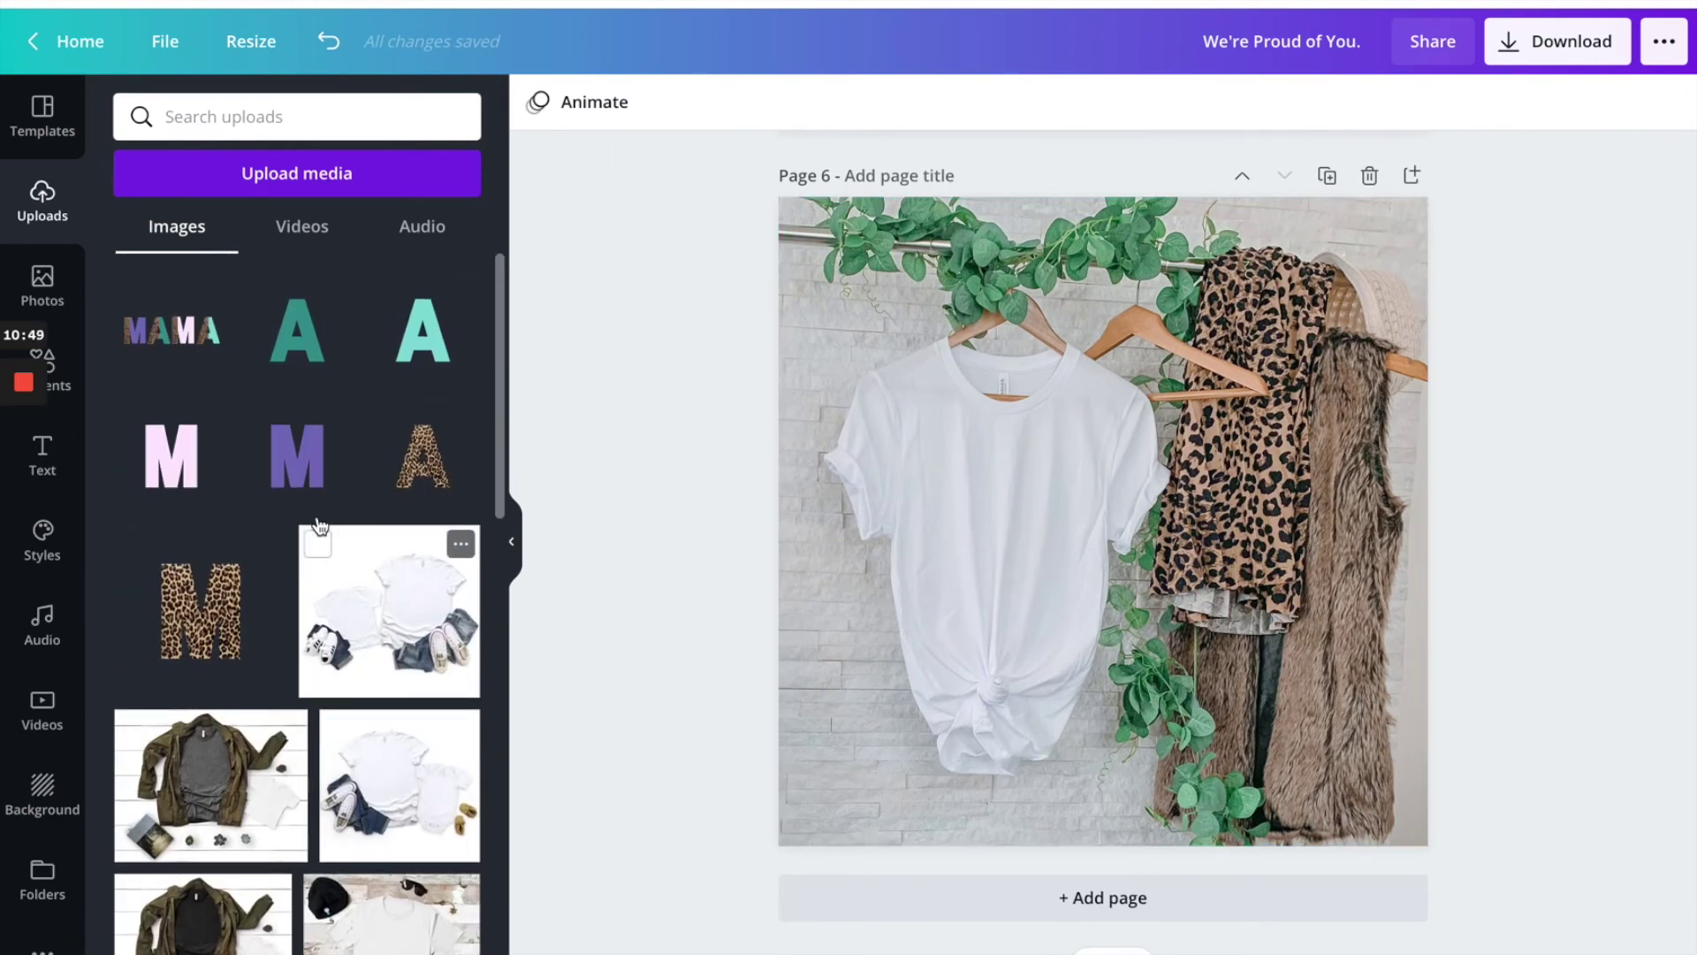
pyautogui.click(194, 348)
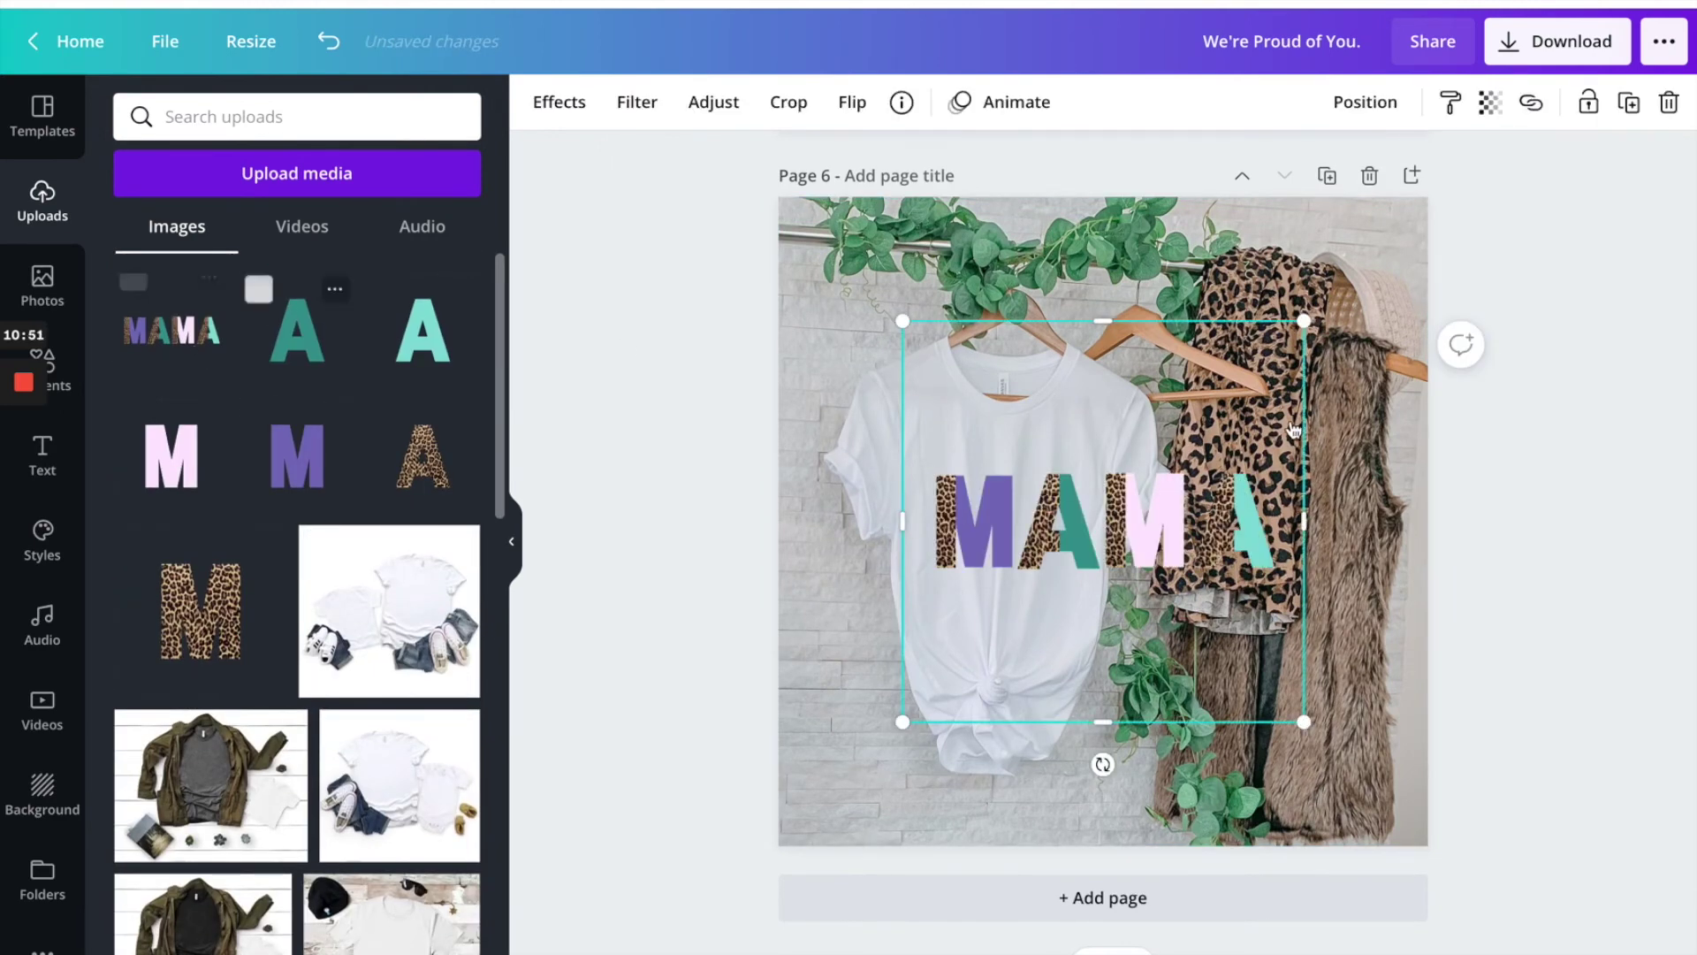
pyautogui.press('Delete')
pyautogui.scroll(1, 633, 306)
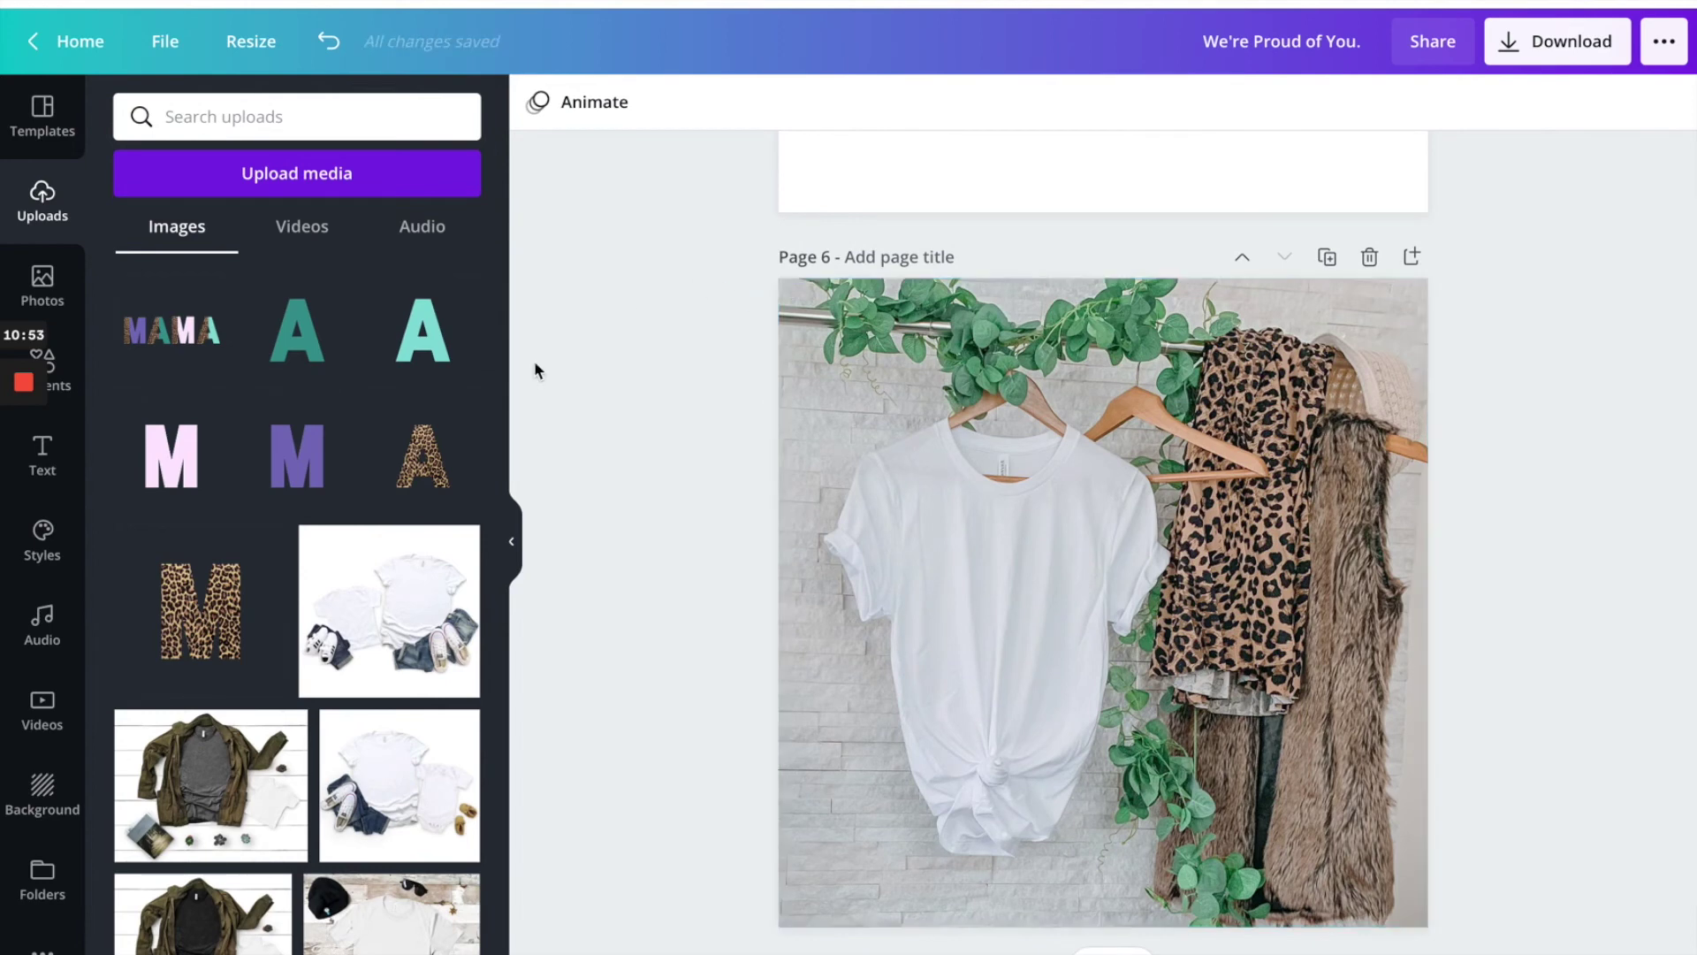
# Add the uploaded MAMA image to the page 6 mockup and shrink it to fit the white shirt's chest.
pyautogui.click(172, 330)
pyautogui.moveTo(1312, 813); pyautogui.dragTo(1071, 730)
pyautogui.moveTo(1077, 535); pyautogui.dragTo(1051, 563)
pyautogui.click(1224, 596)
pyautogui.click(1096, 570)
pyautogui.moveTo(1113, 678); pyautogui.dragTo(1104, 663)
pyautogui.moveTo(1043, 568); pyautogui.dragTo(1043, 567)
pyautogui.click(1251, 572)
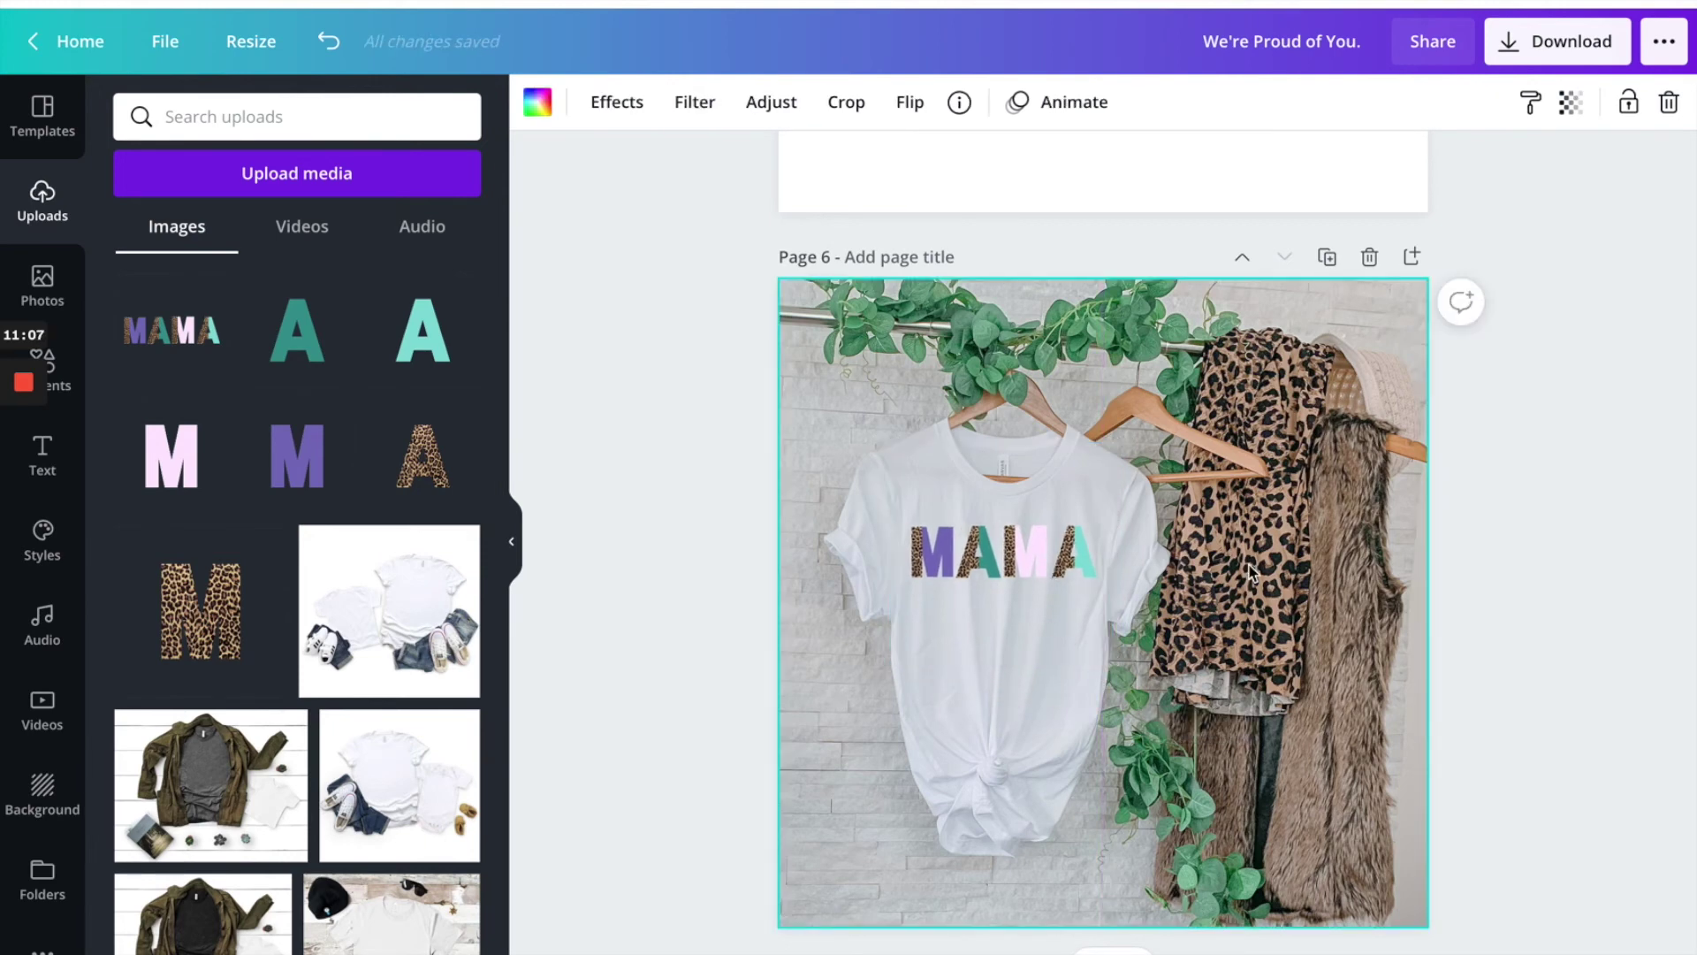
# Duplicate the page 6 shirt mockup and delete the MAMA image from the copy.
pyautogui.click(1327, 257)
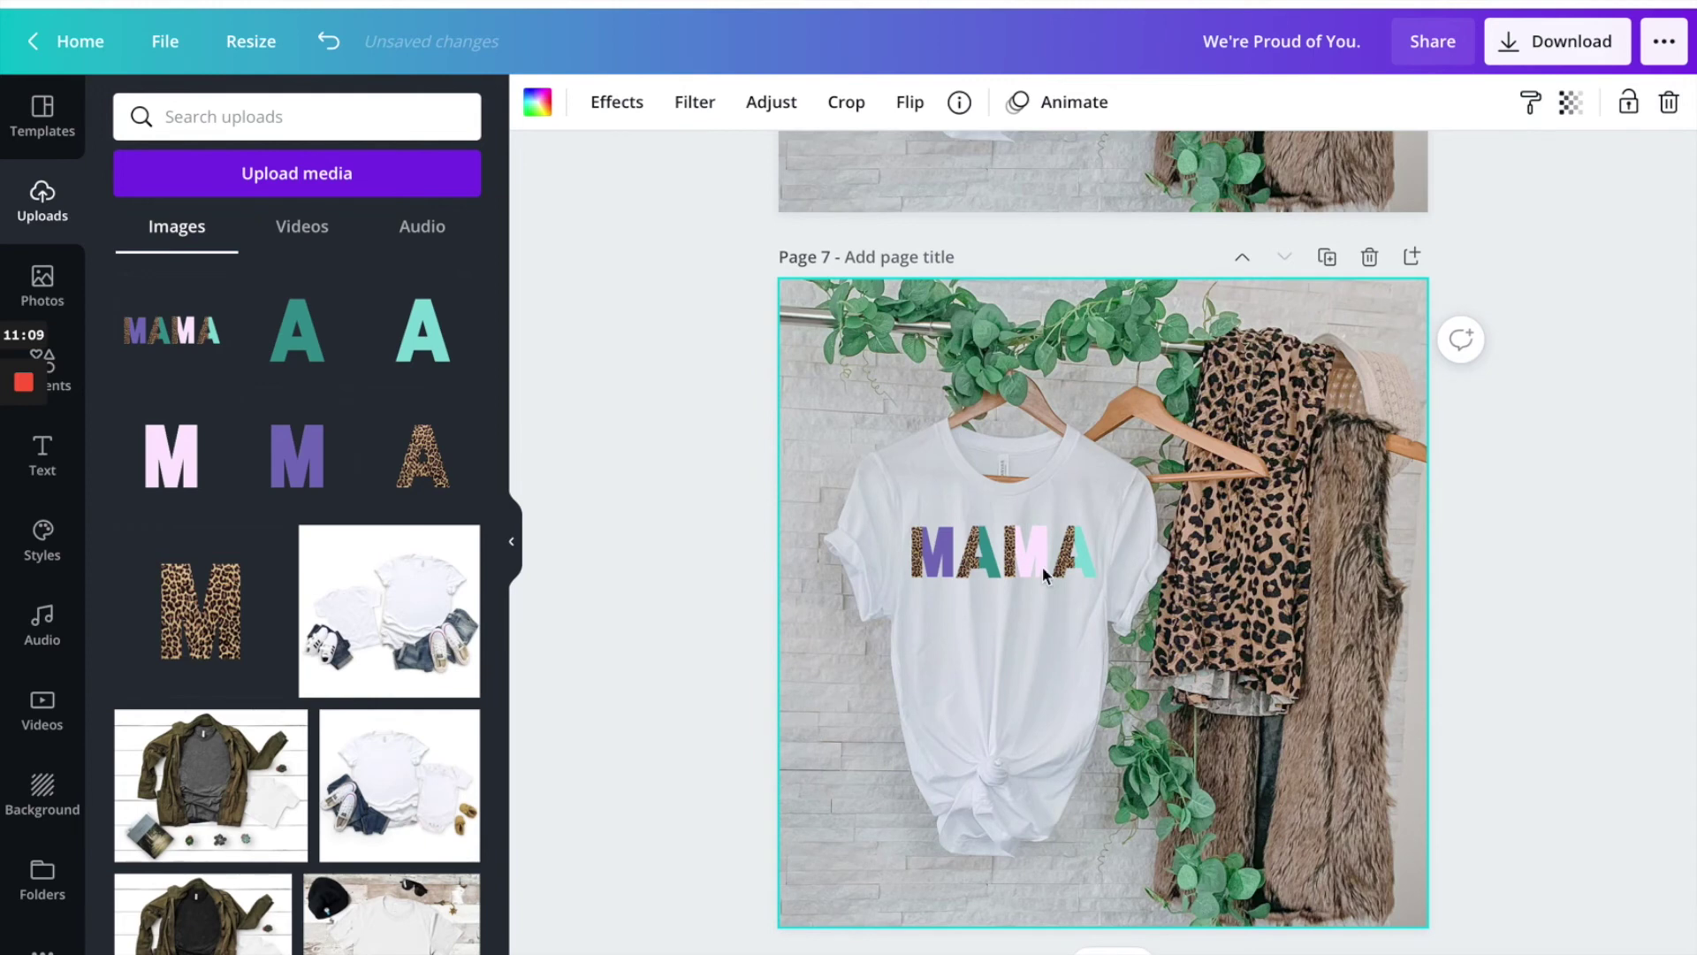
pyautogui.click(1042, 566)
pyautogui.press('Delete')
# Delete all the separate letter and leopard pieces from page 5.
pyautogui.scroll(20, 1042, 566)
pyautogui.scroll(-2, 1042, 566)
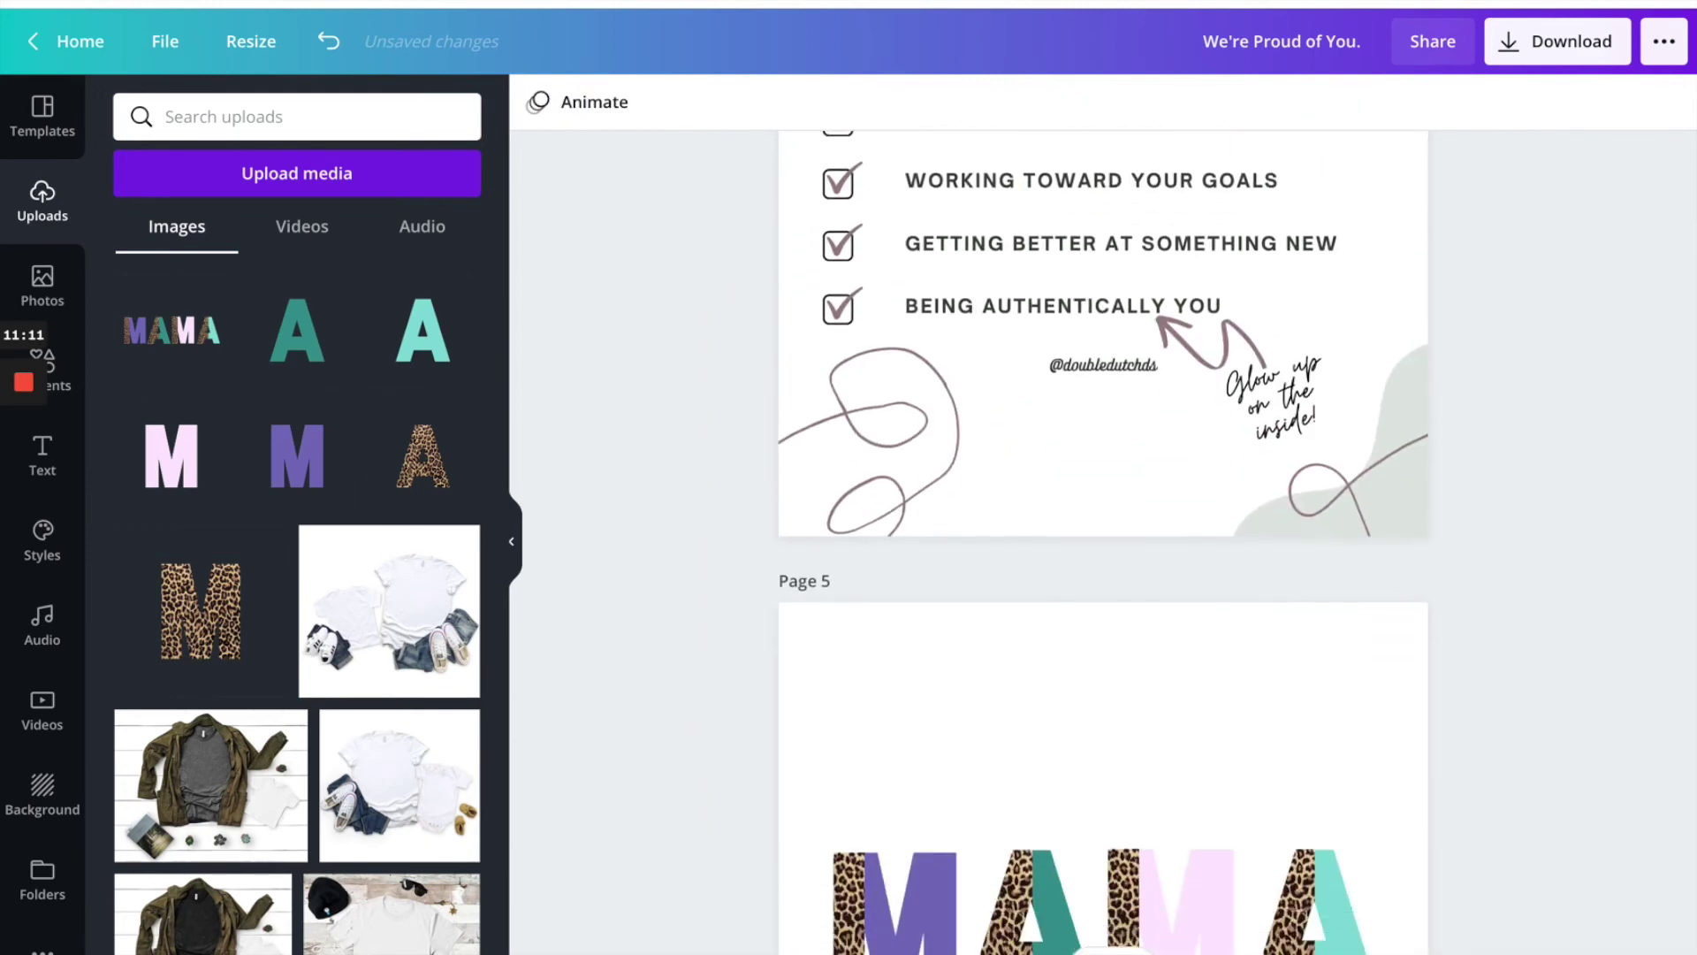
pyautogui.scroll(-3, 1164, 498)
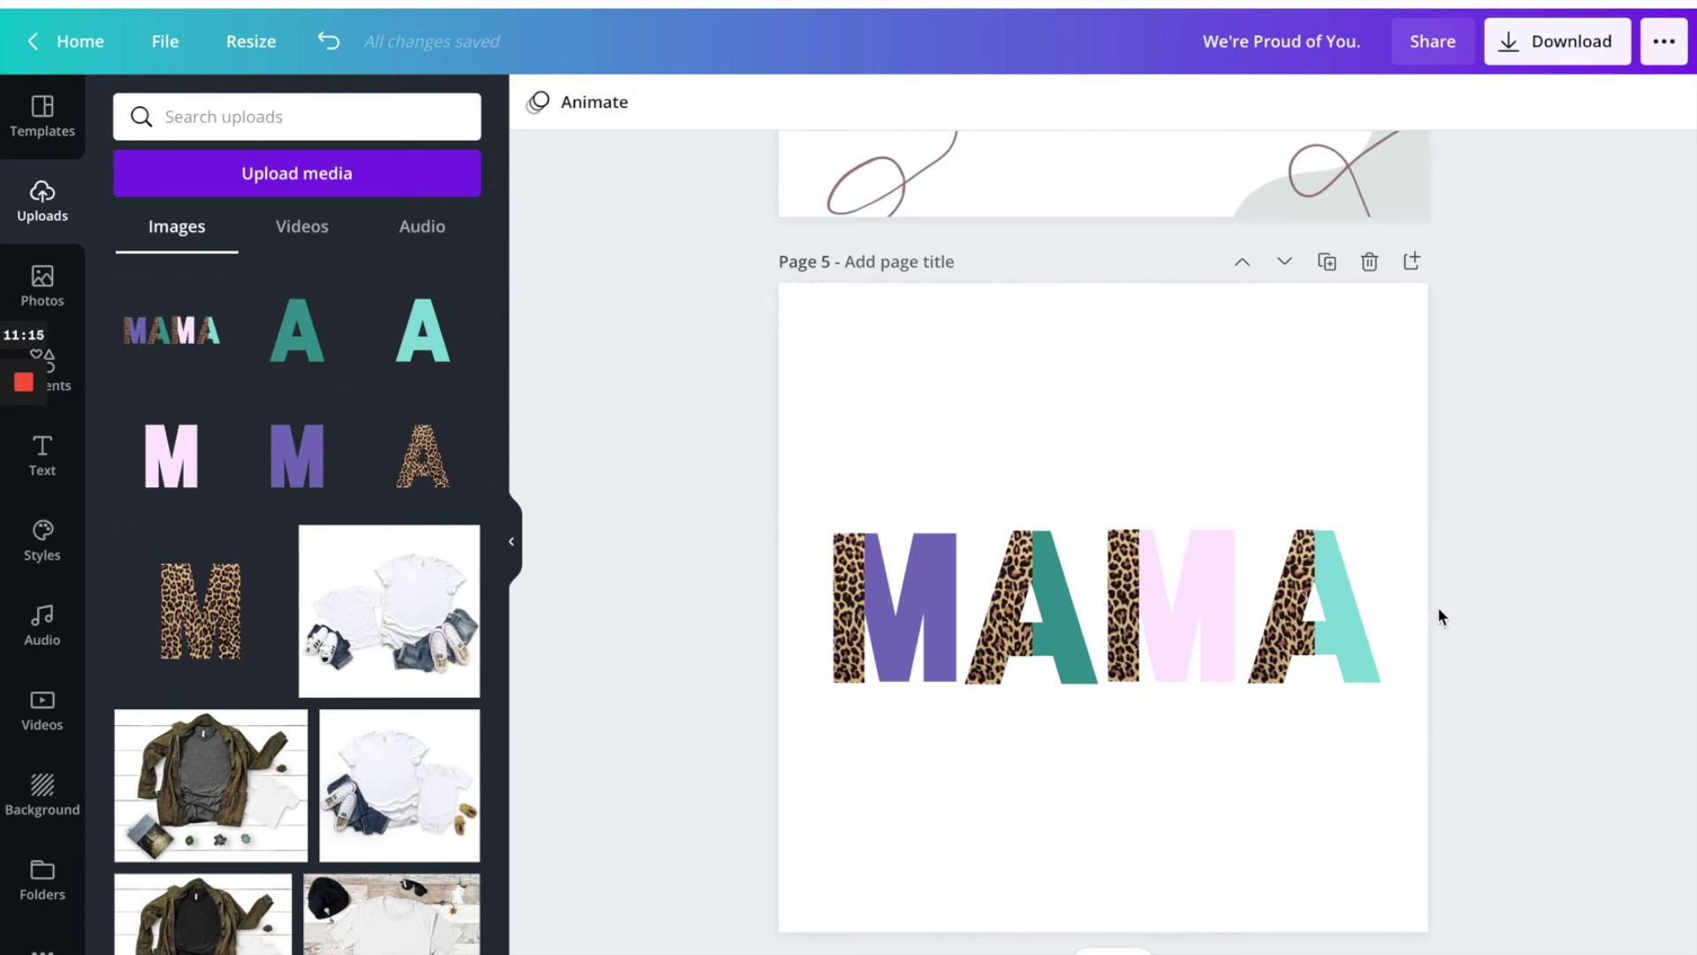
pyautogui.moveTo(1439, 617); pyautogui.dragTo(666, 597)
pyautogui.press('Delete')
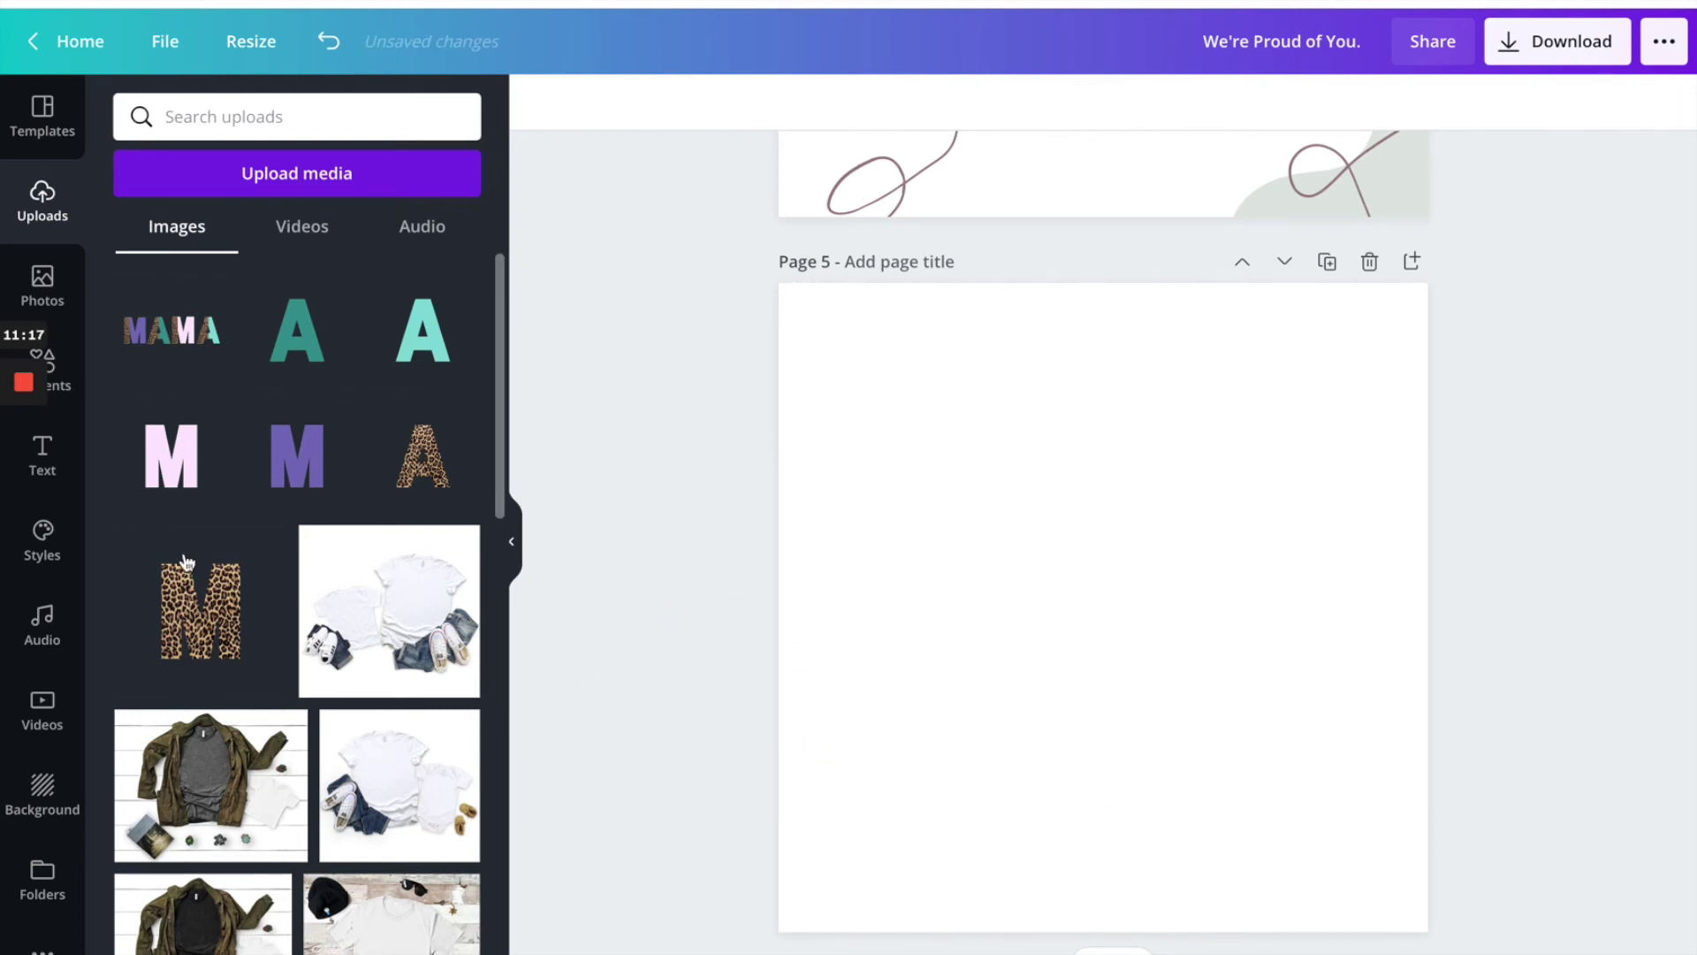
# Add the uploaded MAMA image to page 5 and enlarge it to almost the full page width.
pyautogui.click(170, 341)
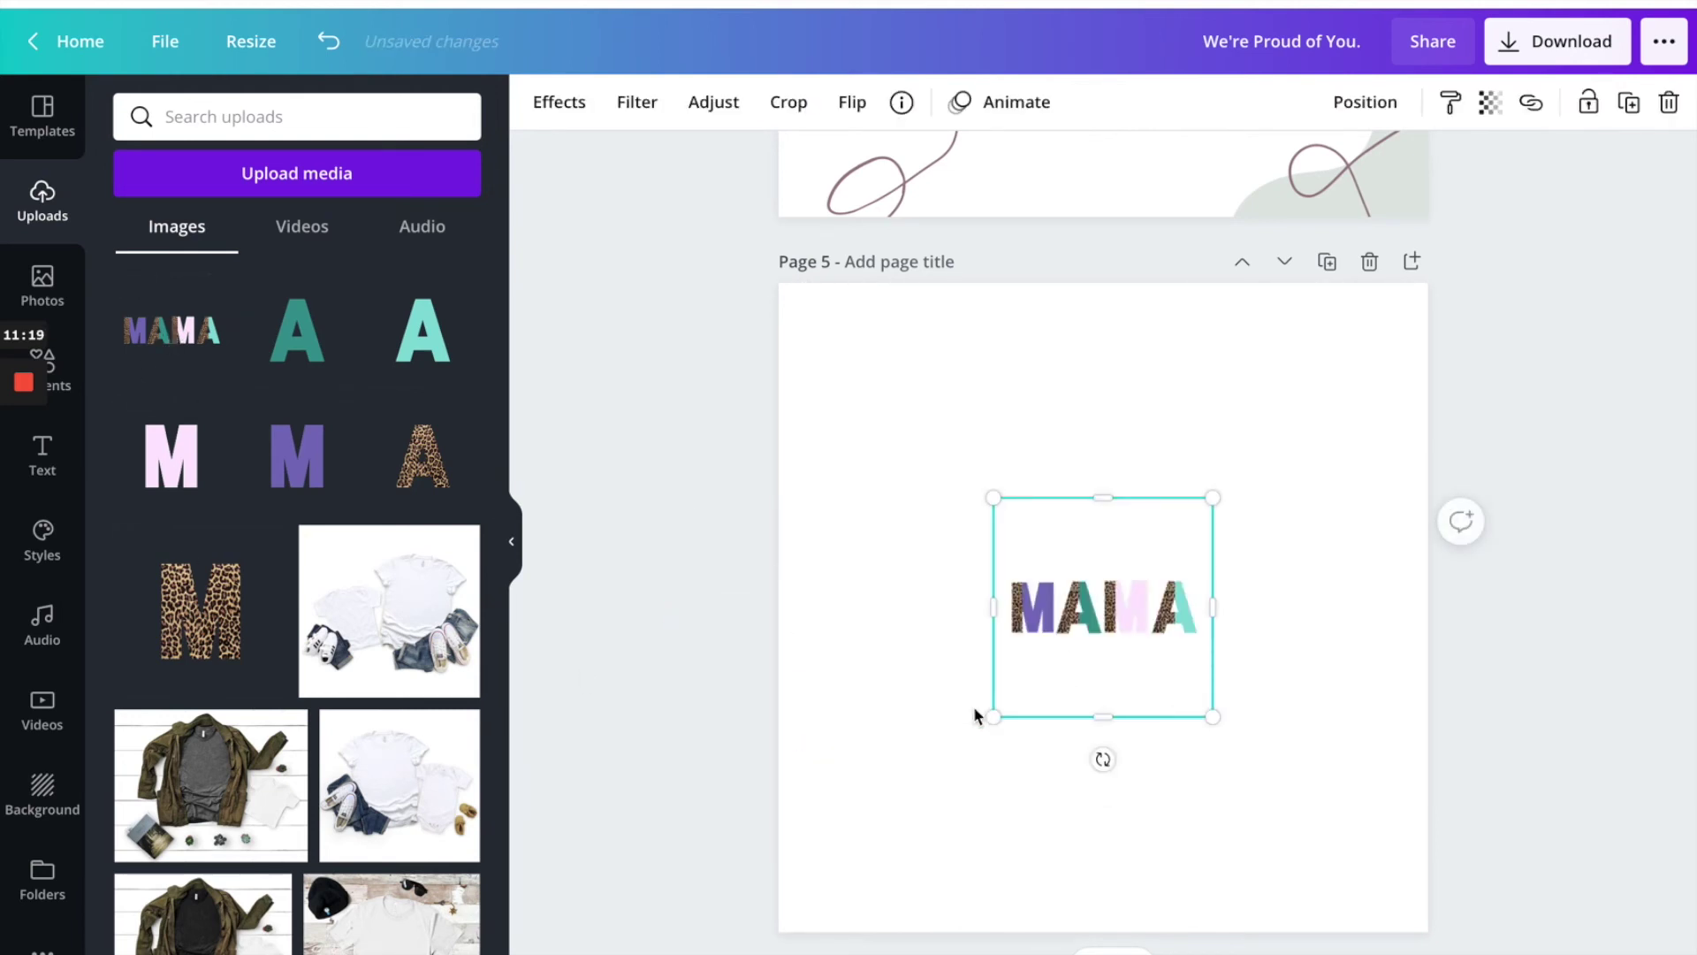
pyautogui.moveTo(994, 707); pyautogui.dragTo(839, 863)
pyautogui.moveTo(1212, 497); pyautogui.dragTo(1400, 499)
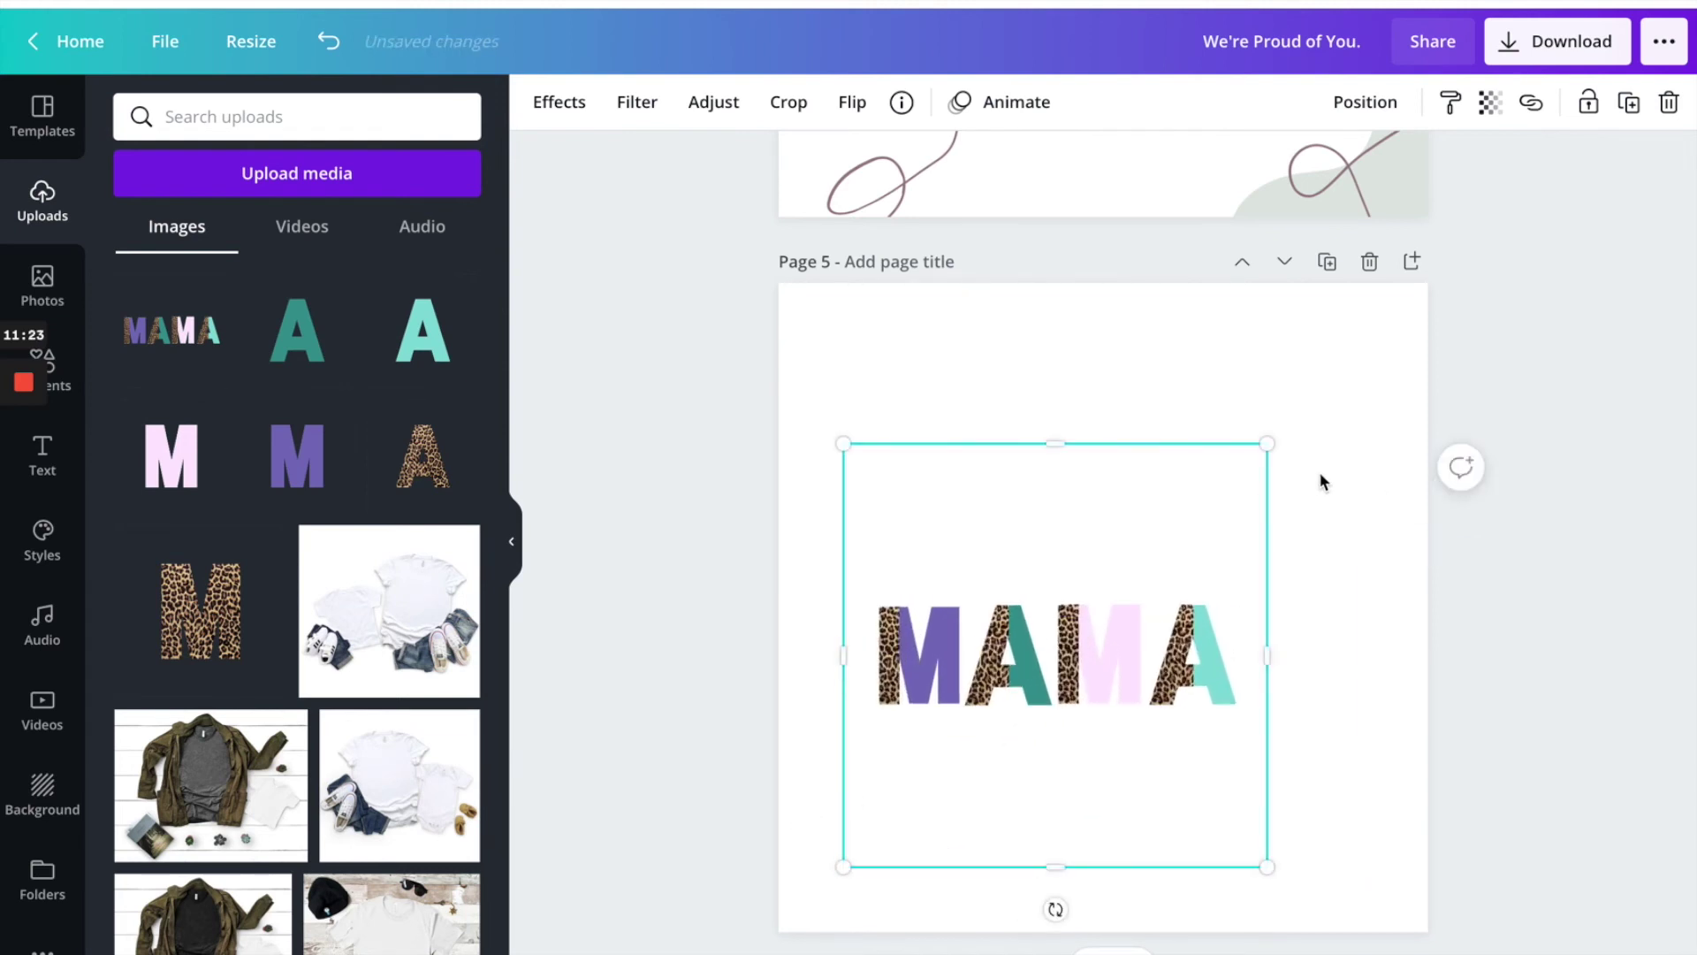
pyautogui.moveTo(1270, 444); pyautogui.dragTo(1485, 348)
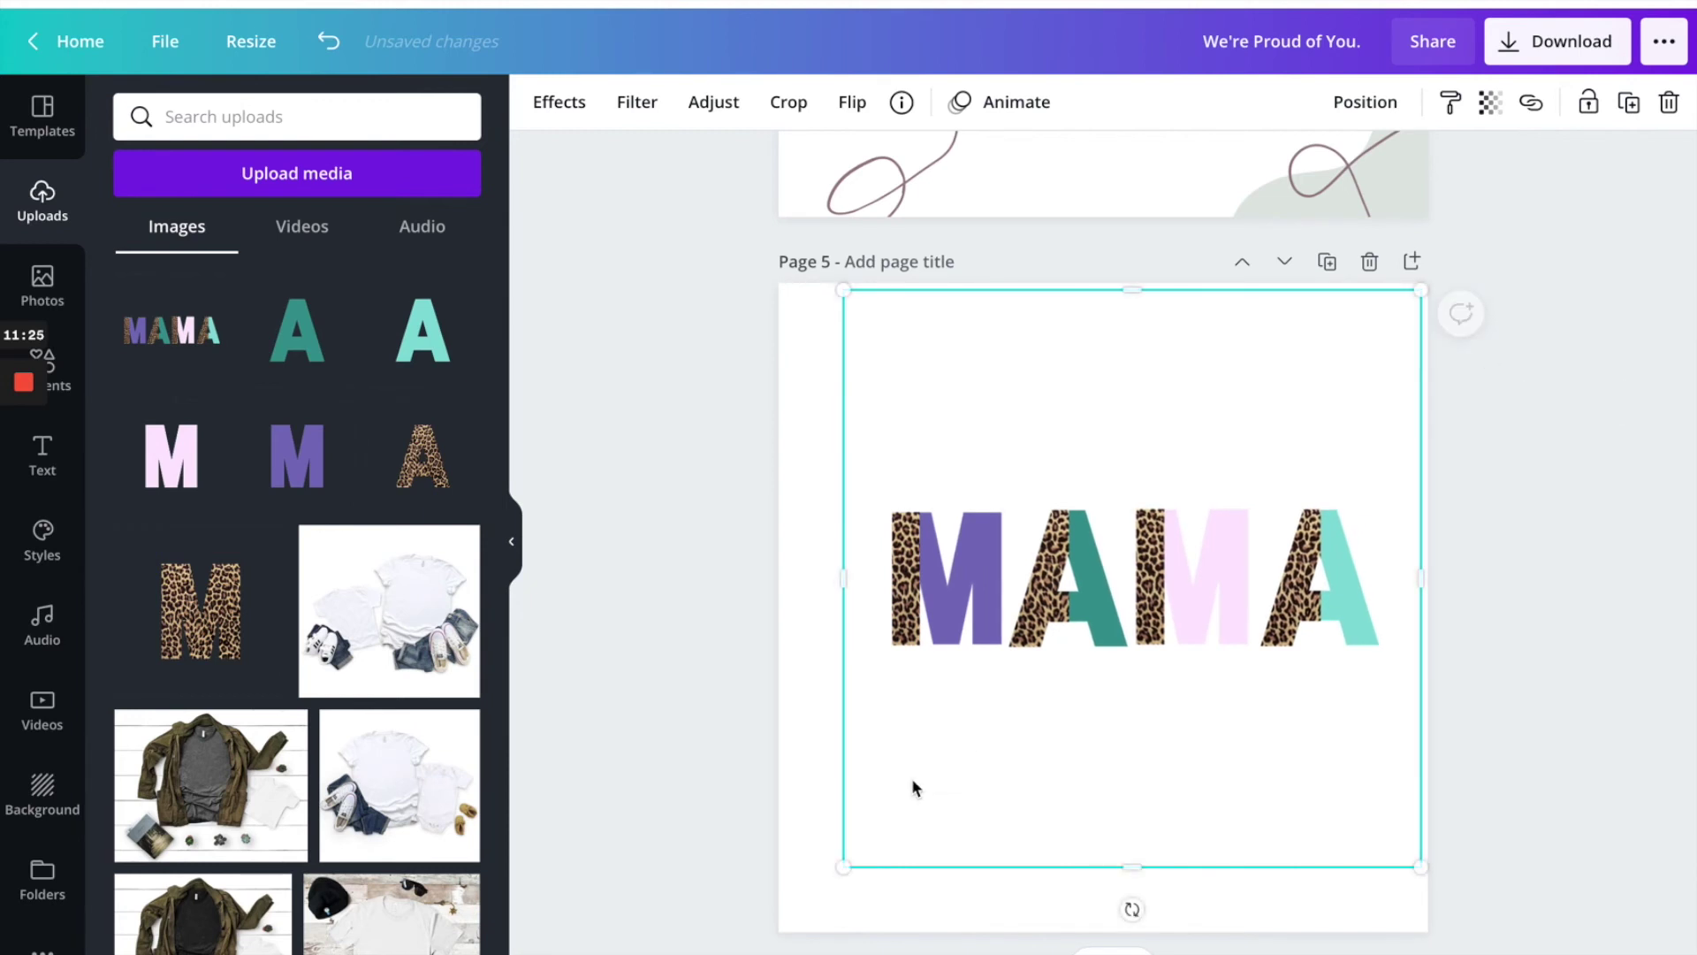
pyautogui.moveTo(856, 852); pyautogui.dragTo(806, 891)
pyautogui.moveTo(1119, 581); pyautogui.dragTo(1095, 586)
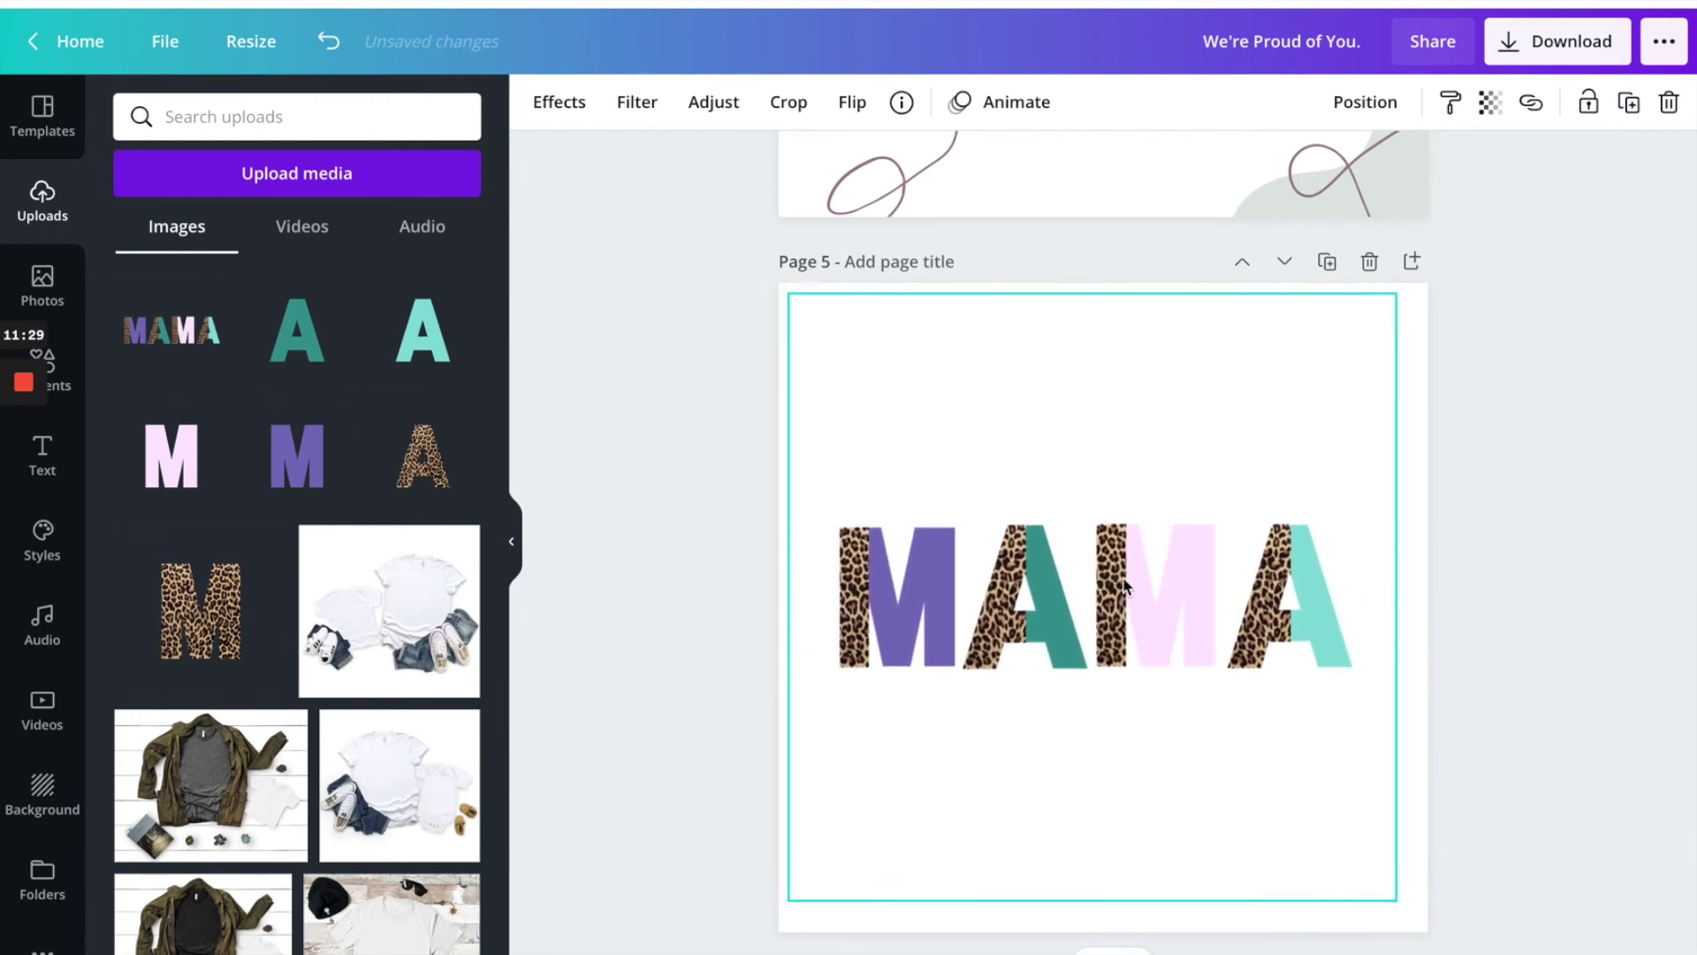
# Crop the empty space above and below the MAMA lettering and move the image up, centred horizontally.
pyautogui.moveTo(1093, 293); pyautogui.dragTo(1098, 442)
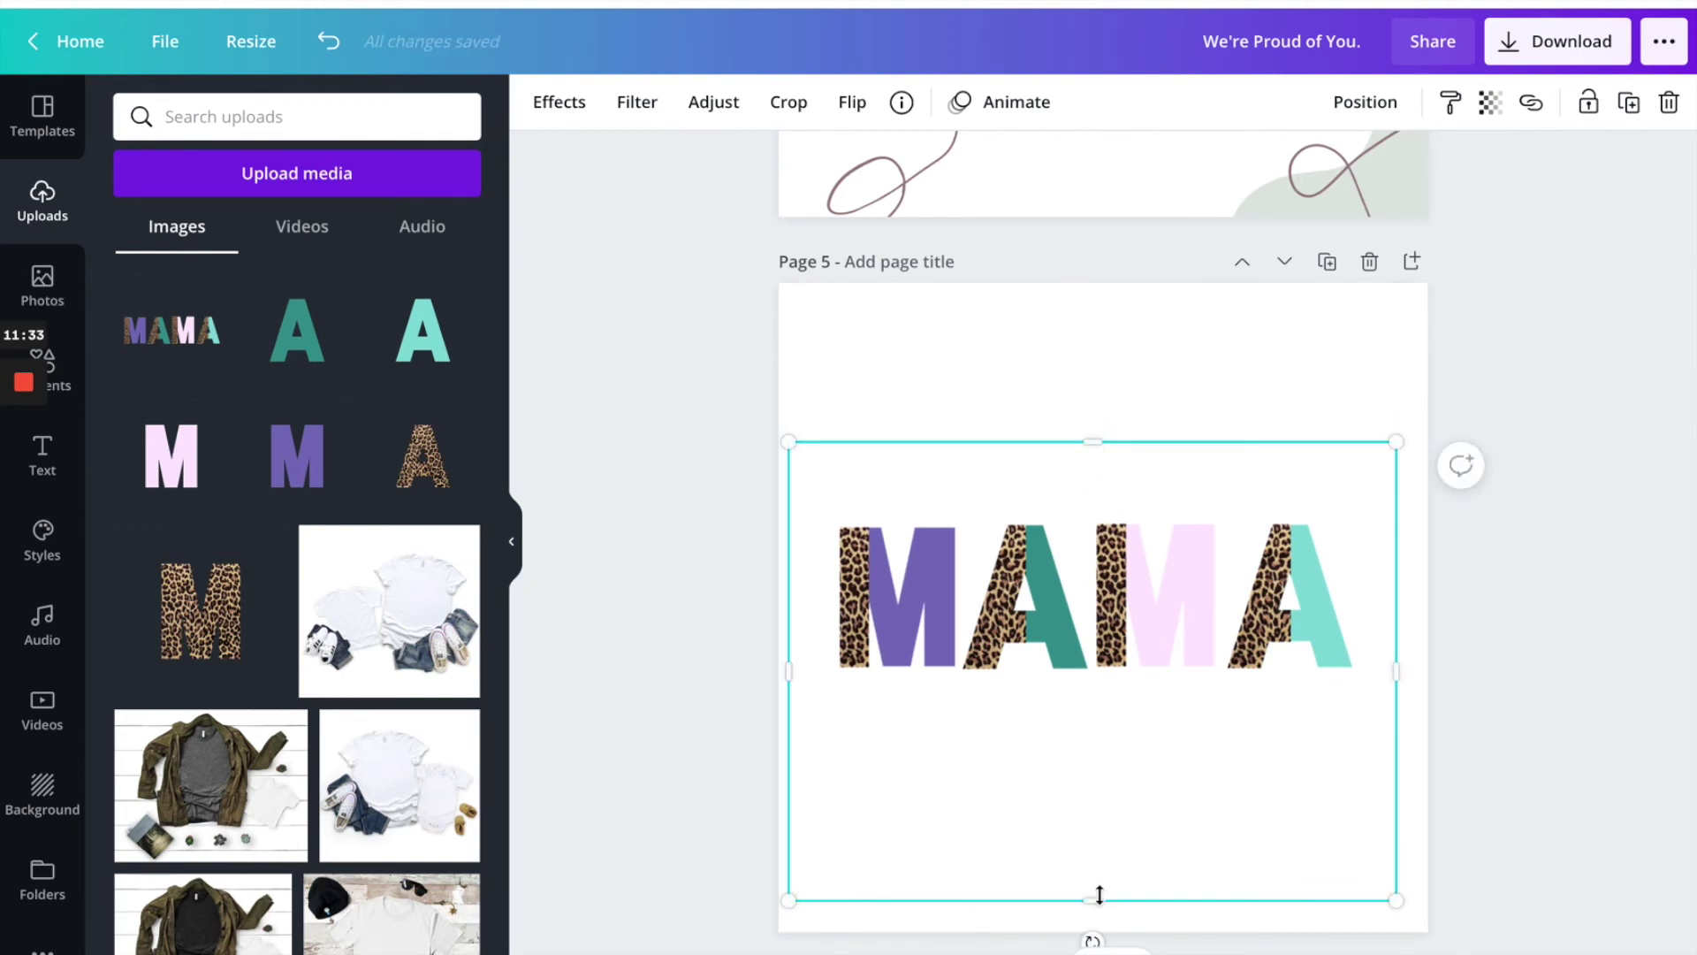
pyautogui.moveTo(1092, 900); pyautogui.dragTo(1106, 728)
pyautogui.moveTo(1140, 597); pyautogui.dragTo(1154, 516)
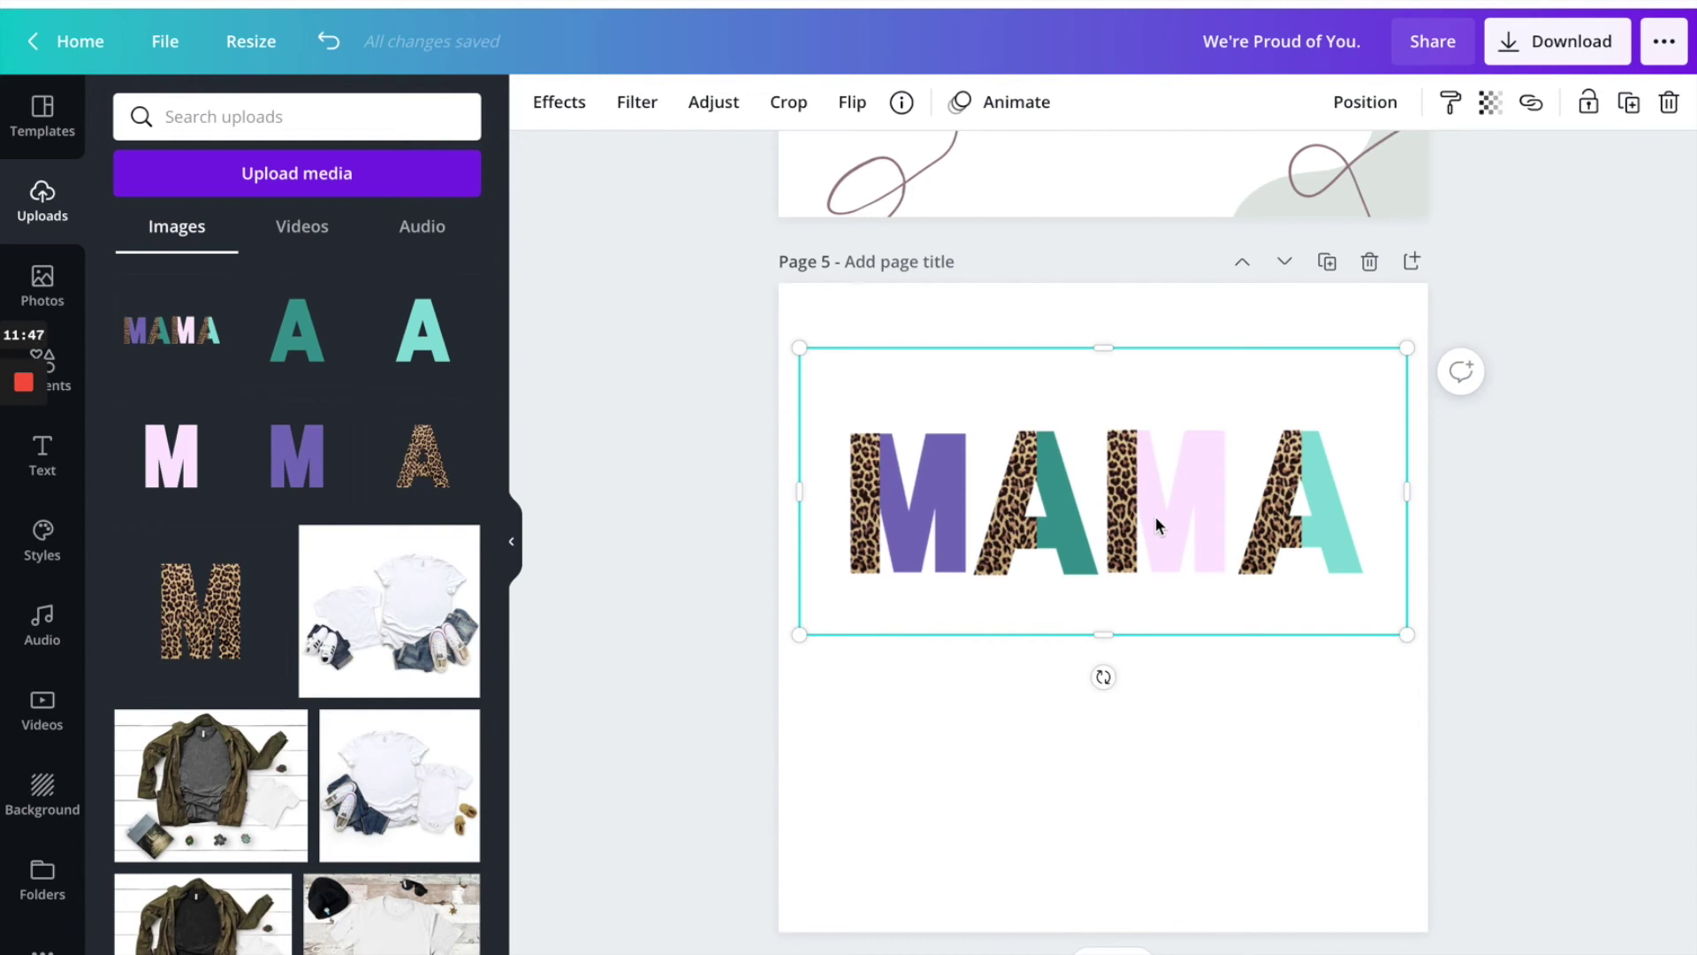
# Duplicate the MAMA image exactly over itself and crop one copy to the letter tops and the other to the bottoms, leaving a gap.
pyautogui.hotkey('ctrl', 'd')
pyautogui.moveTo(1154, 516)
pyautogui.mouseDown()
pyautogui.moveTo(1150, 610)
pyautogui.moveTo(1151, 481)
pyautogui.moveTo(1142, 502)
pyautogui.mouseUp()
pyautogui.moveTo(1104, 345); pyautogui.dragTo(1109, 502)
pyautogui.hotkey('ctrl', 'z')
pyautogui.moveTo(1102, 633); pyautogui.dragTo(1107, 464)
pyautogui.click(1115, 543)
pyautogui.moveTo(1105, 514); pyautogui.dragTo(1106, 517)
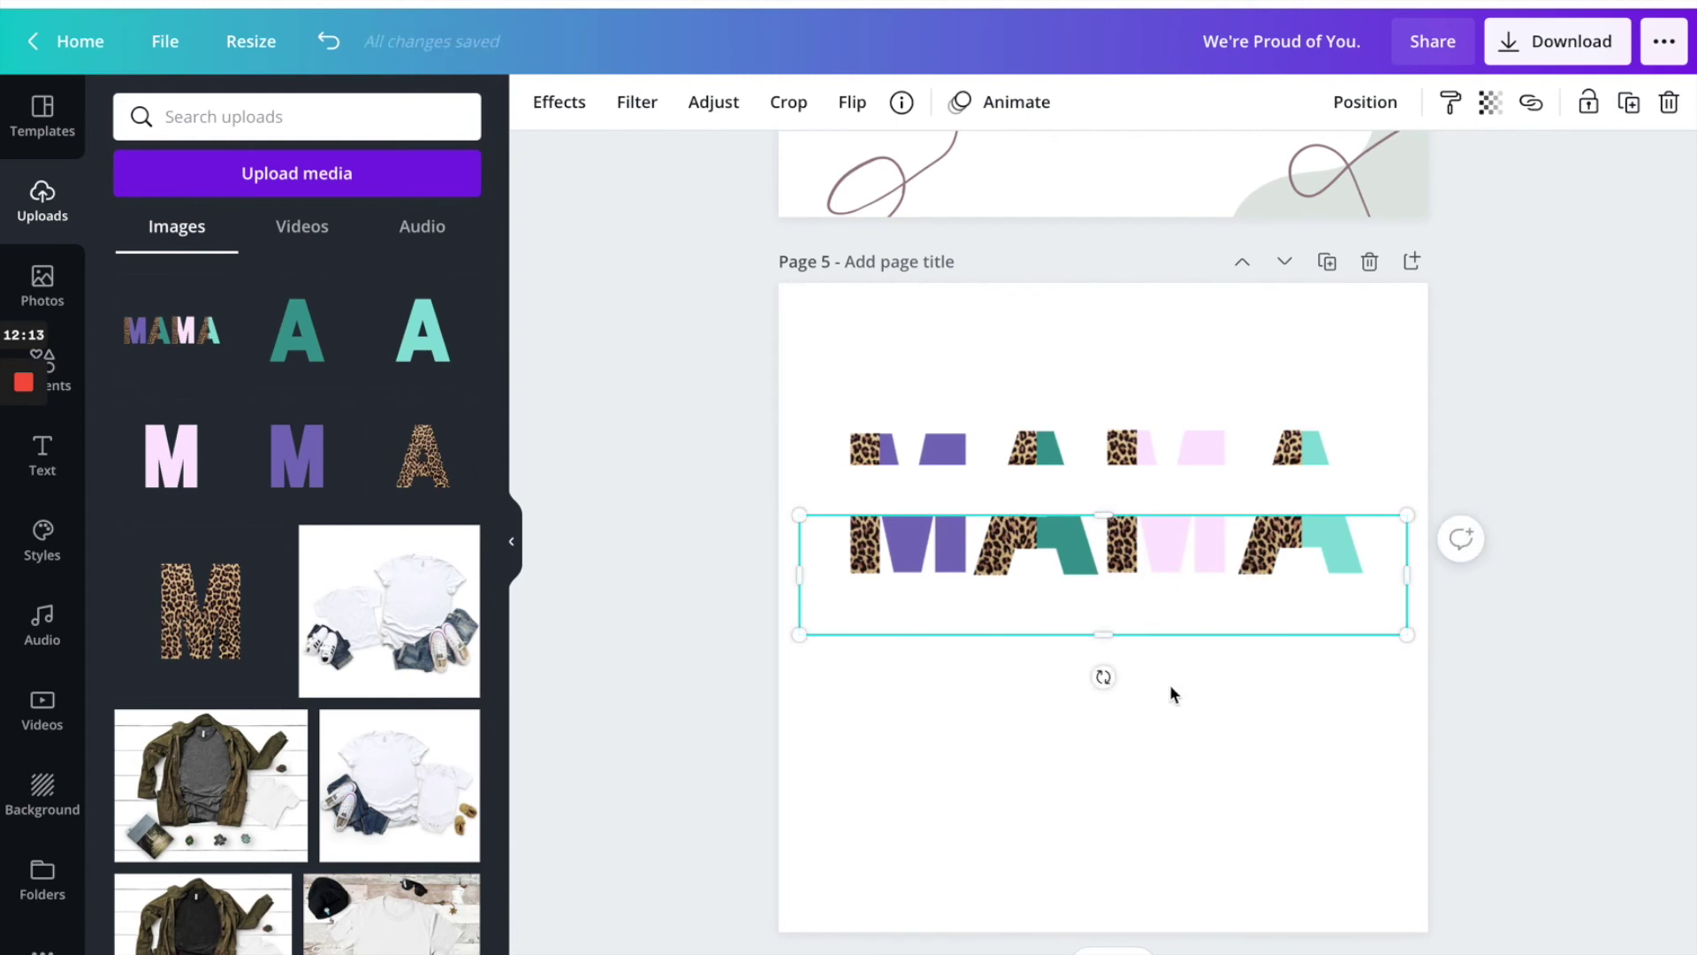
# Select both MAMA halves and move them down together to the vertical middle of page 5.
pyautogui.click(1181, 705)
pyautogui.moveTo(1453, 634); pyautogui.dragTo(1211, 533)
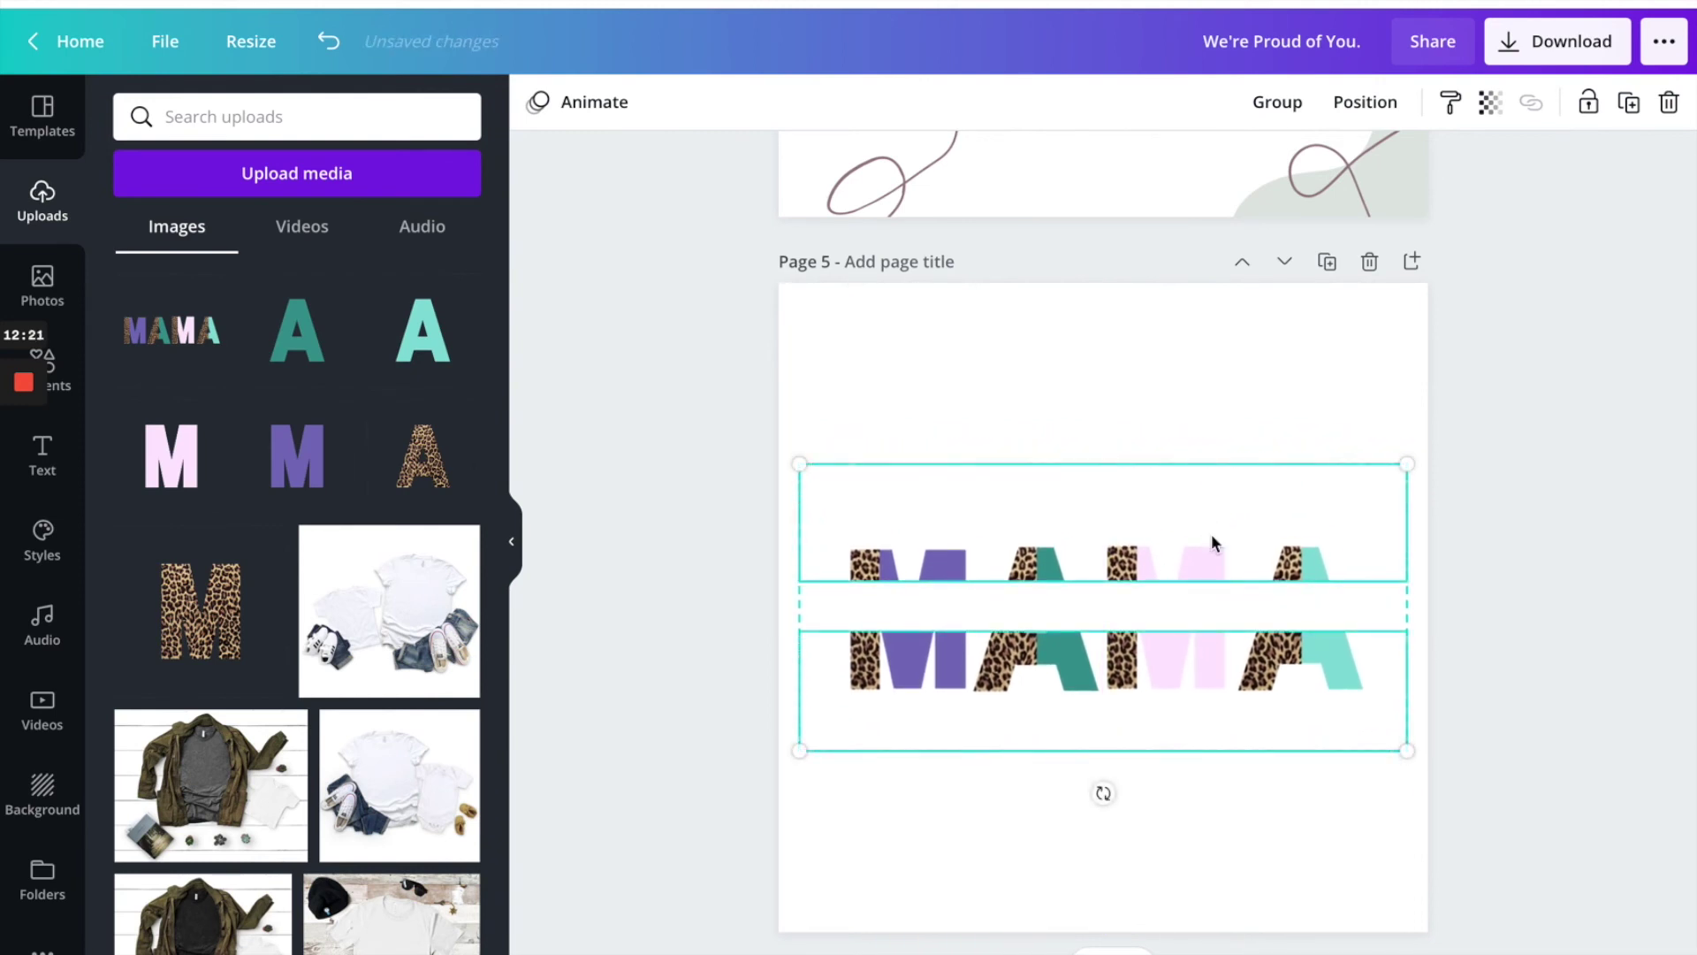
pyautogui.click(1254, 359)
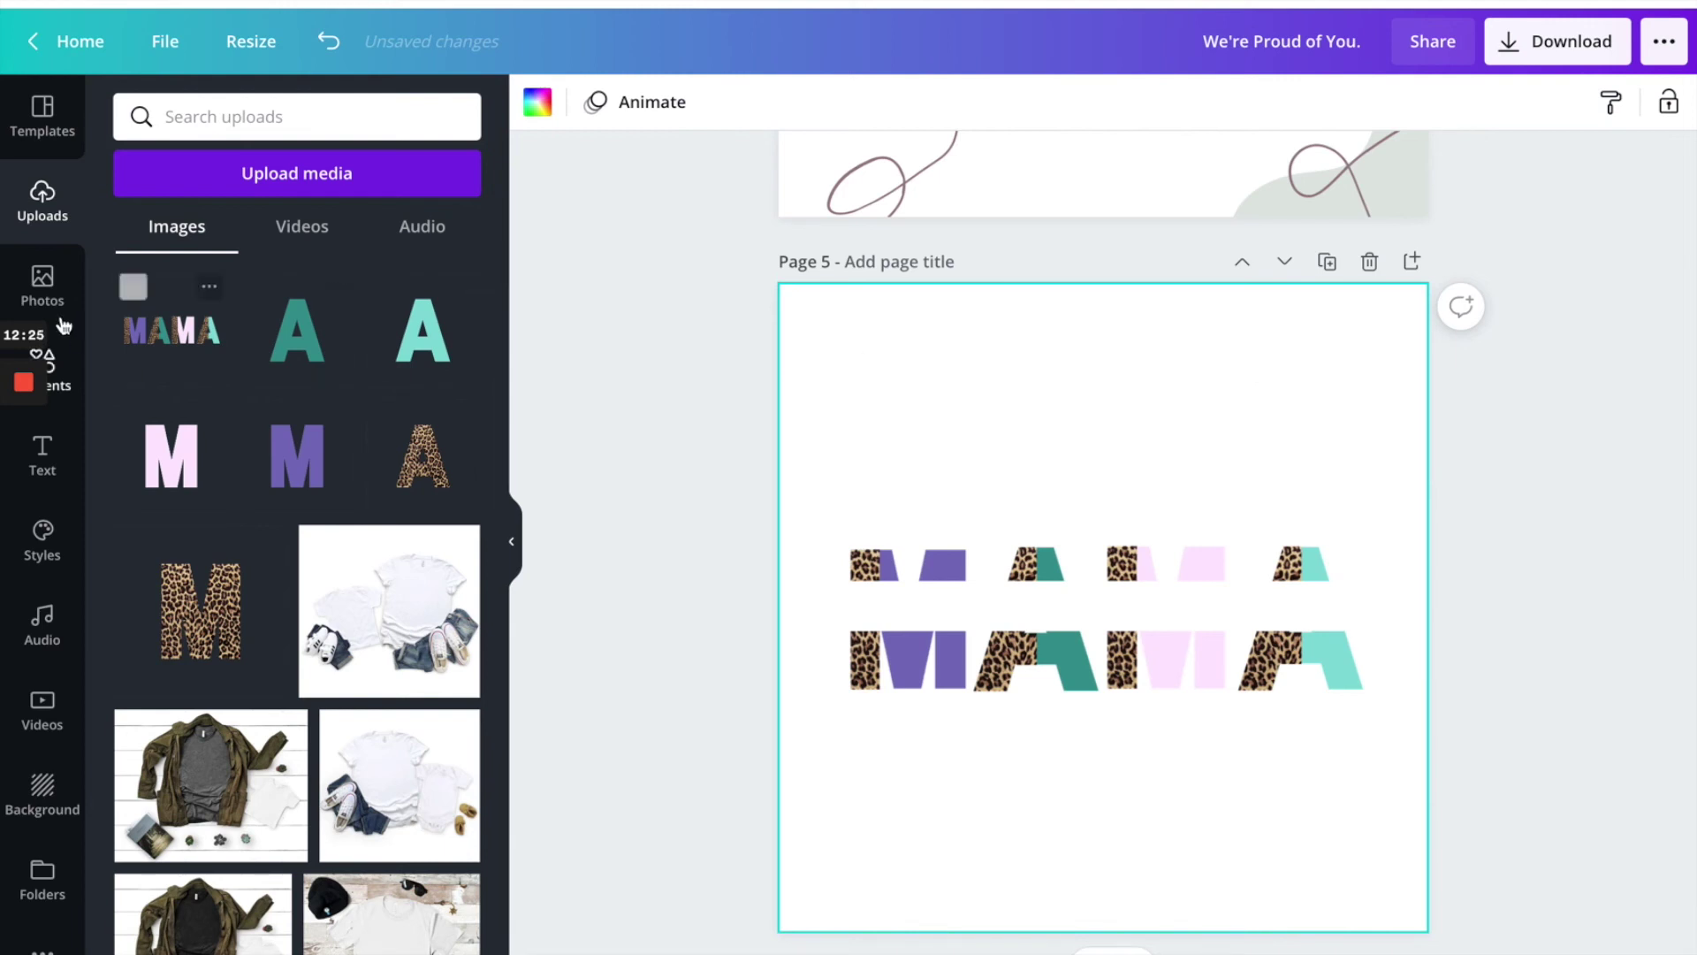
# Add a subheading text box in the gap between the two MAMA halves.
pyautogui.moveTo(40, 466)
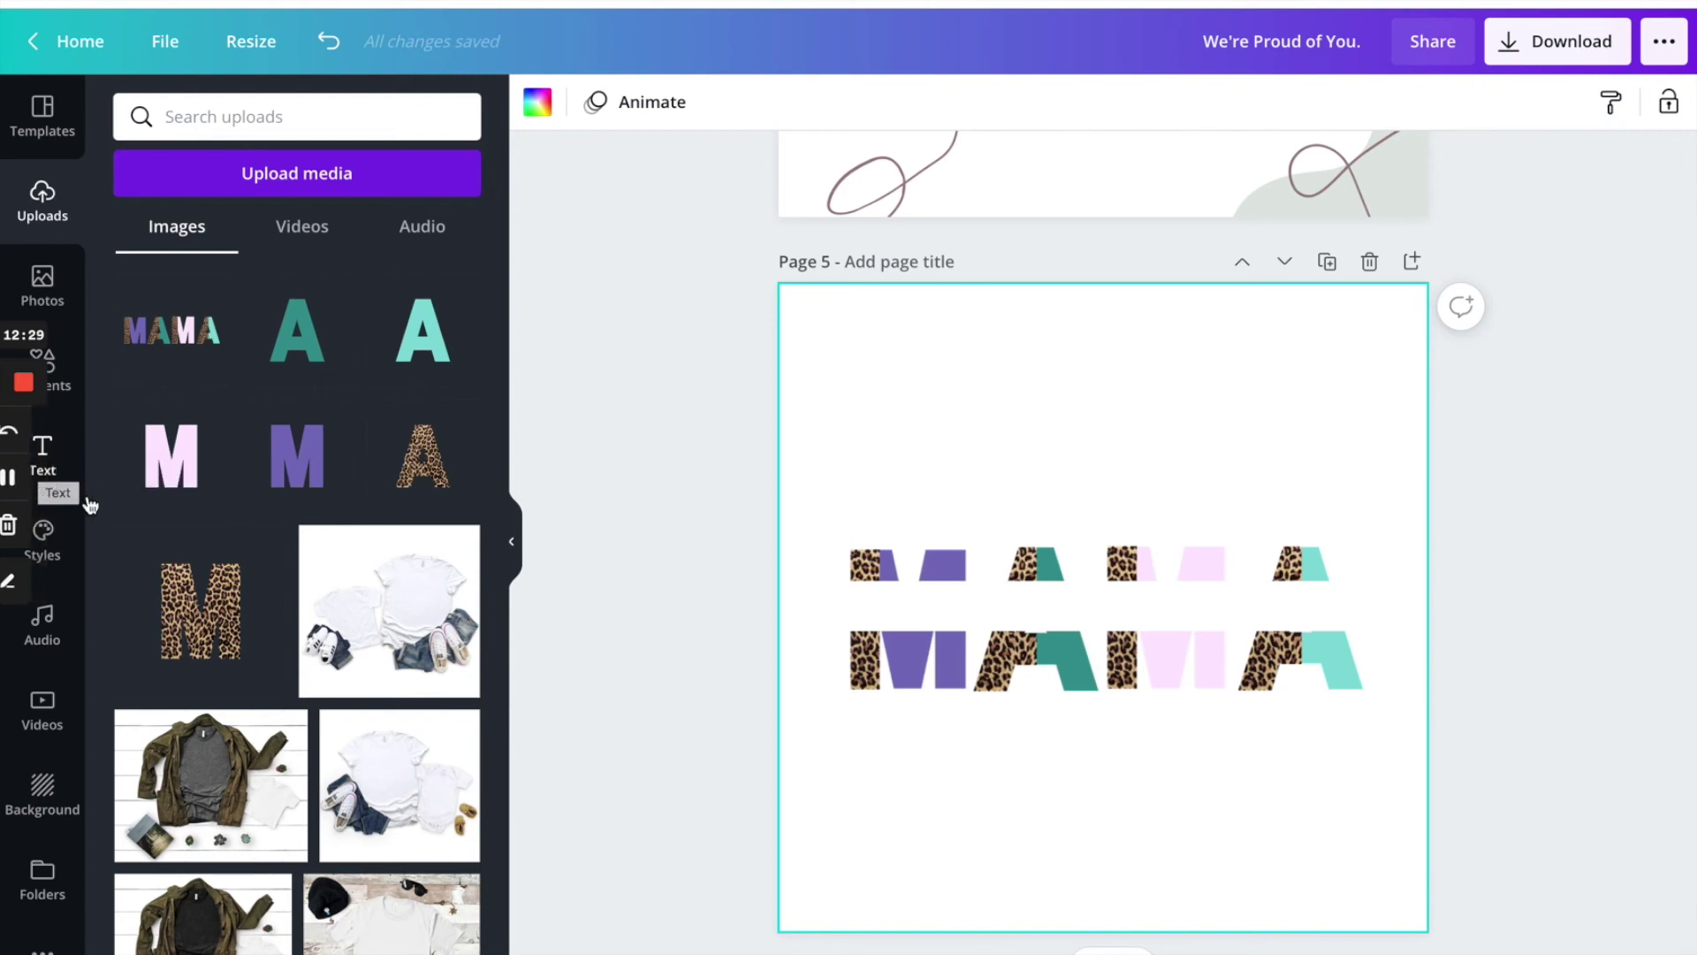
pyautogui.click(51, 469)
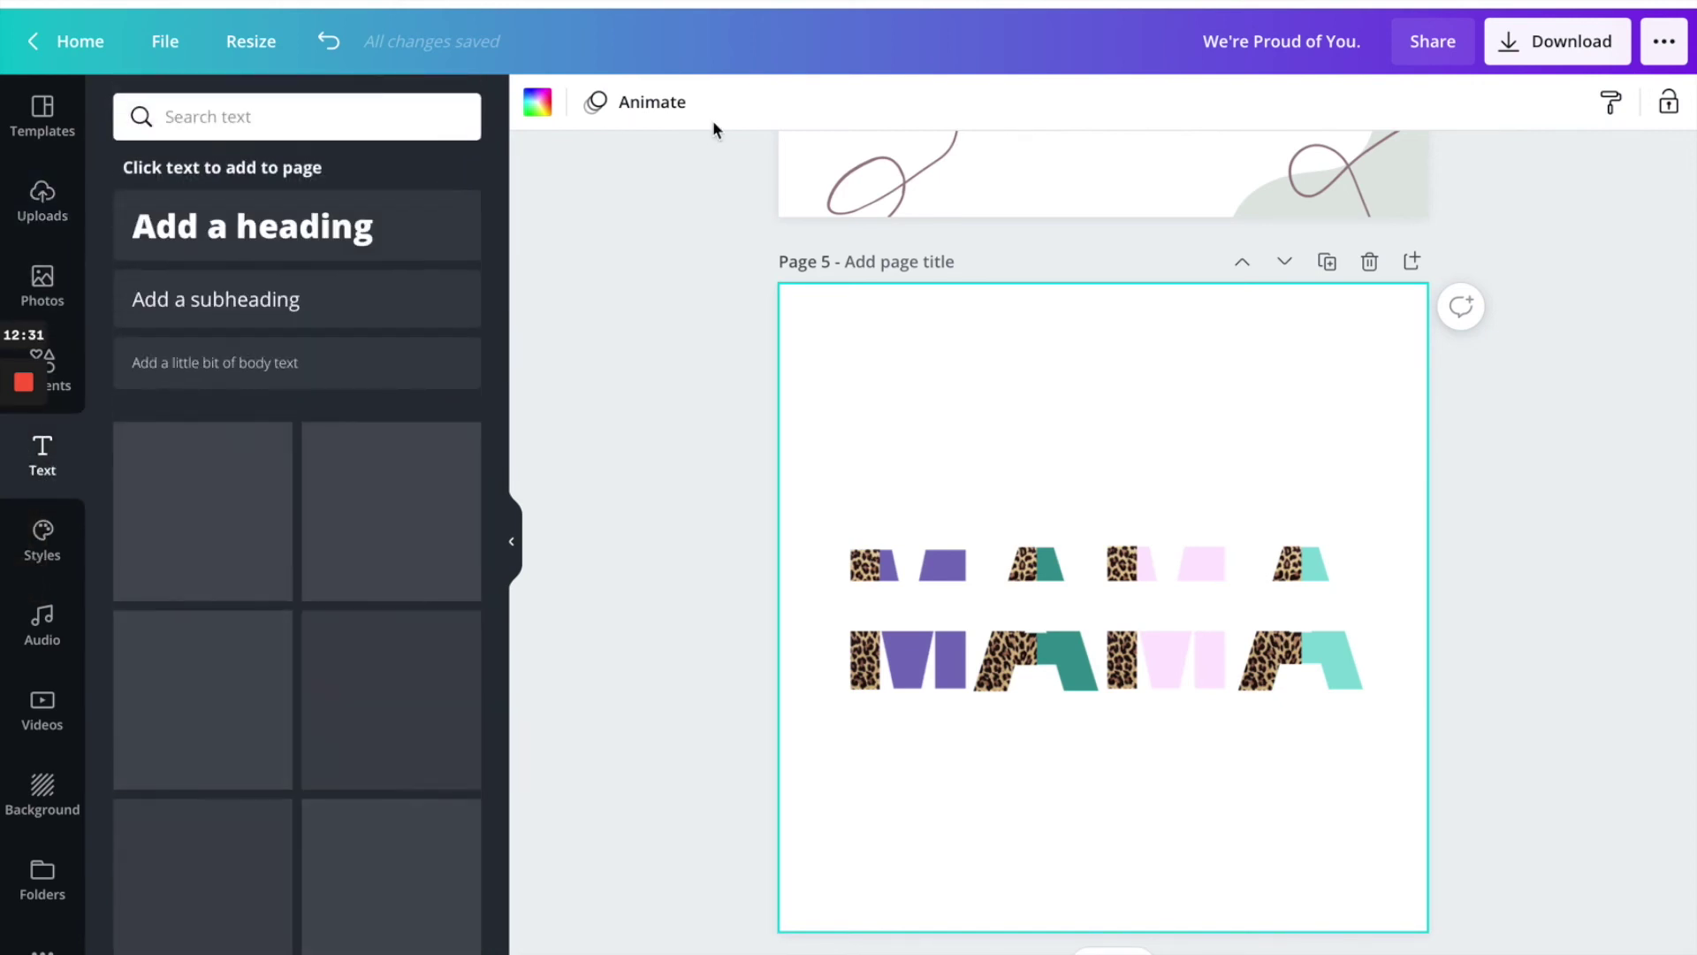
pyautogui.click(395, 297)
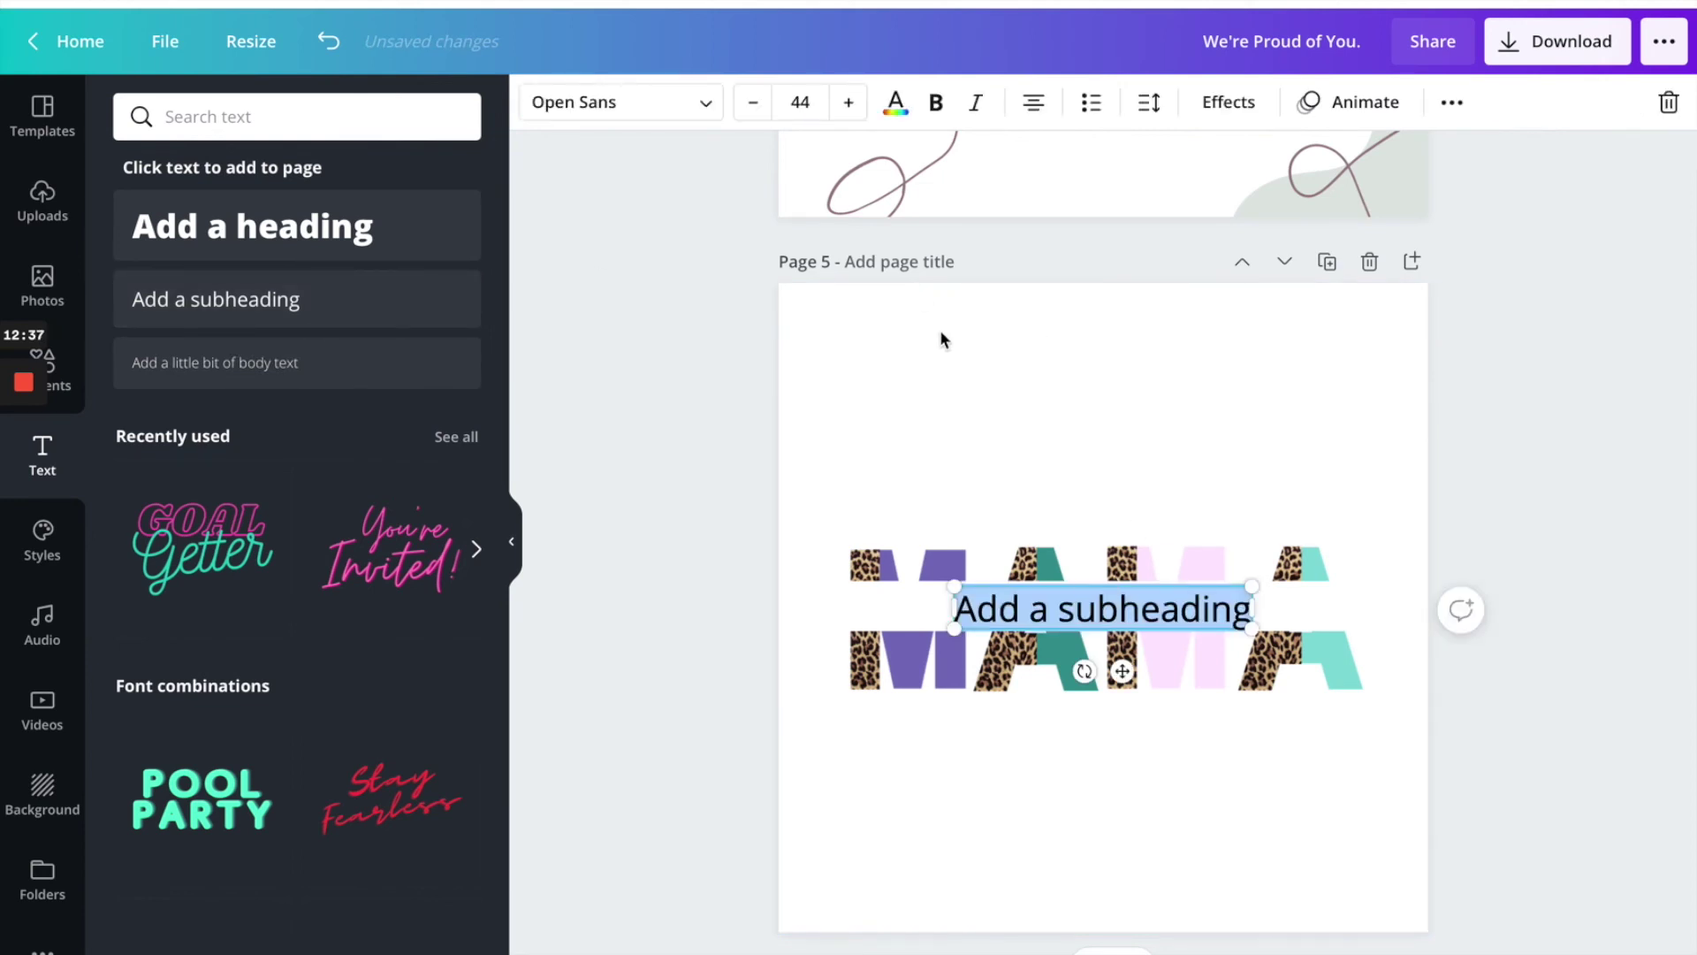
# Search the fonts for "love" and set the subheading text between the MAMA halves in Loverine Regular.
pyautogui.click(616, 99)
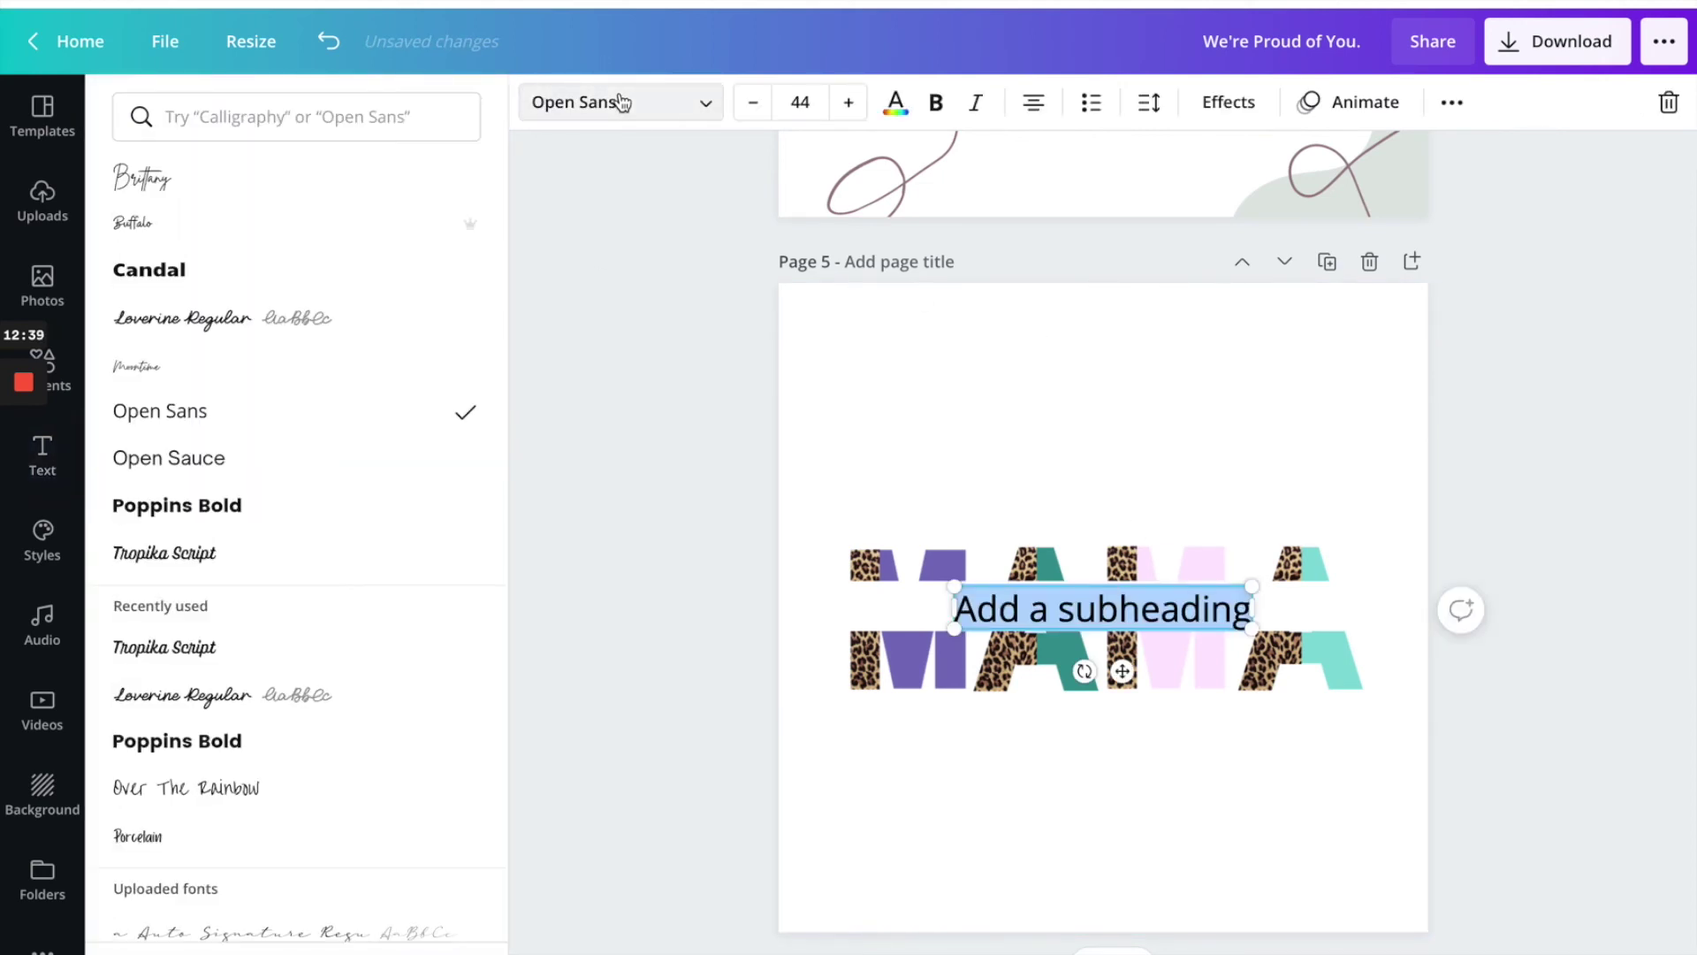
pyautogui.click(470, 121)
pyautogui.write('love')
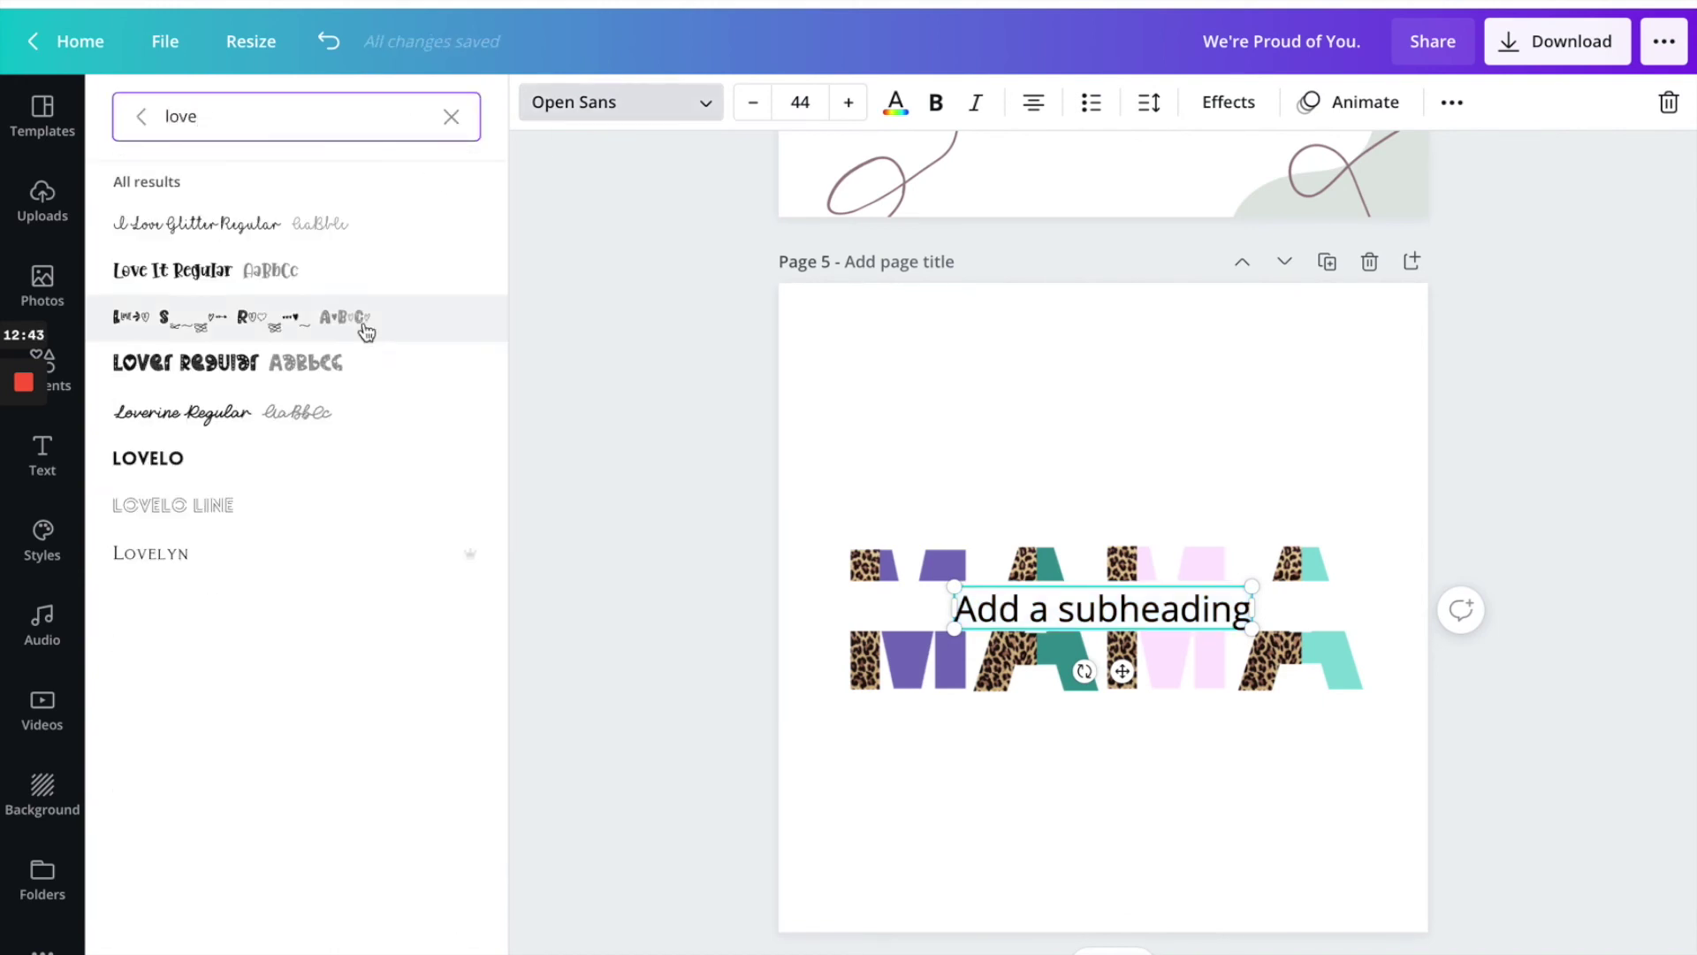
pyautogui.click(246, 426)
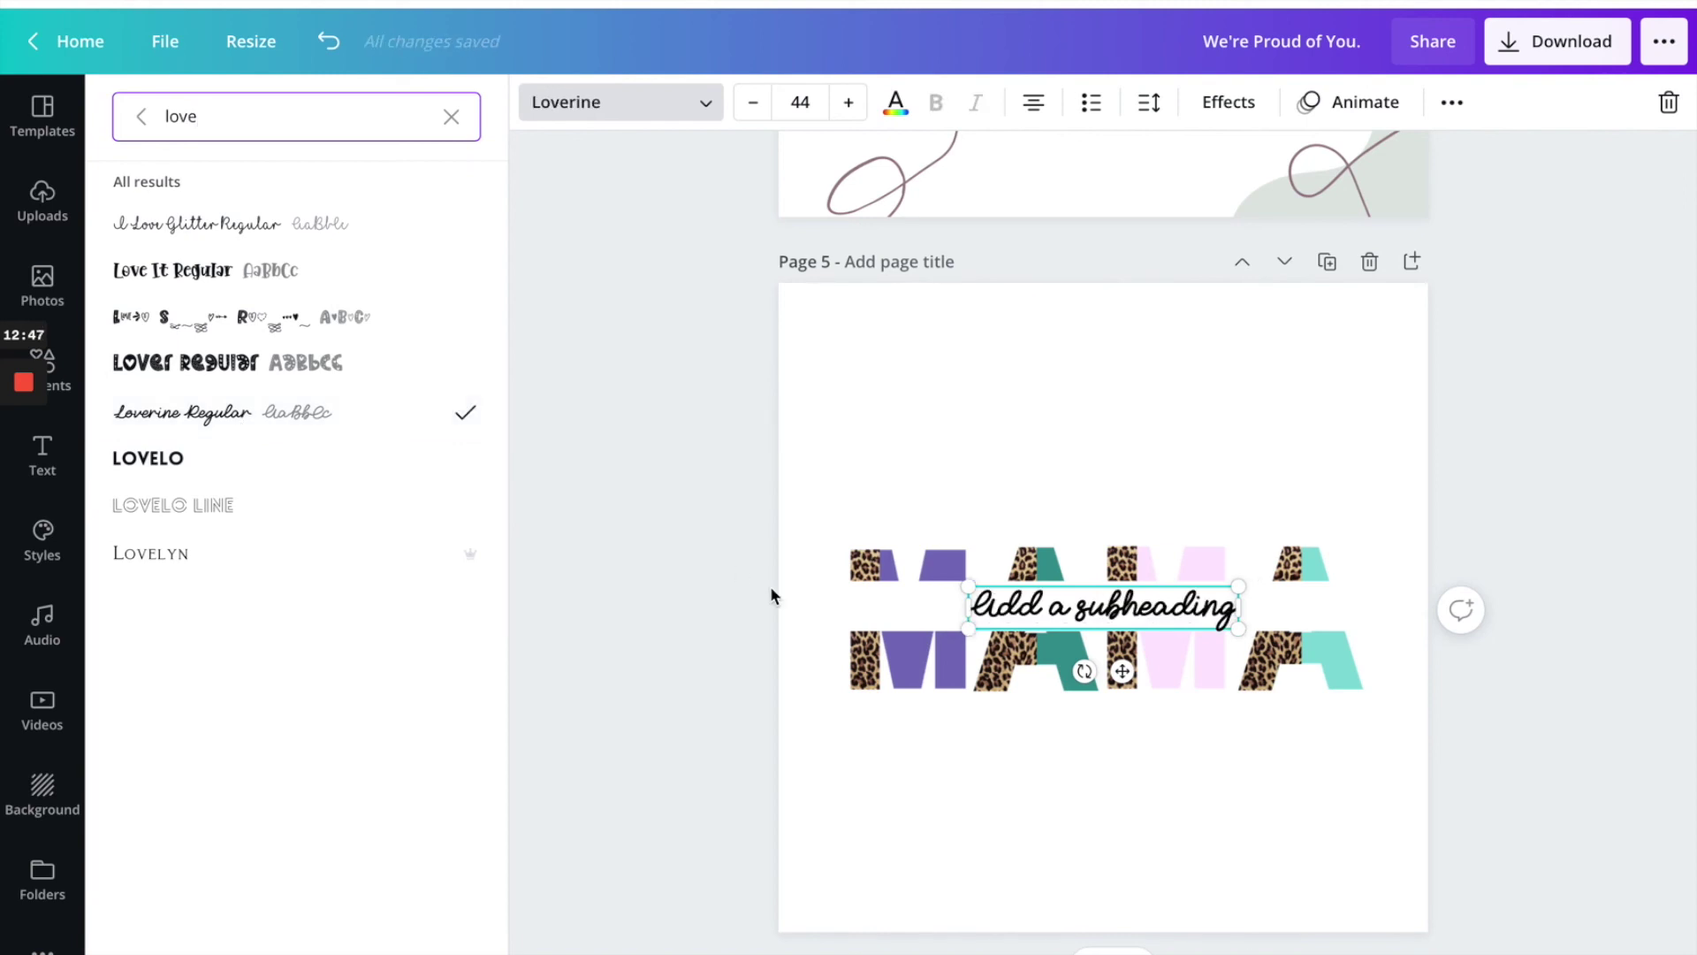
# Replace the subheading placeholder with "~one strong~", using tildes as swashes at both ends.
pyautogui.click(1035, 603)
pyautogui.tripleClick(1034, 603)
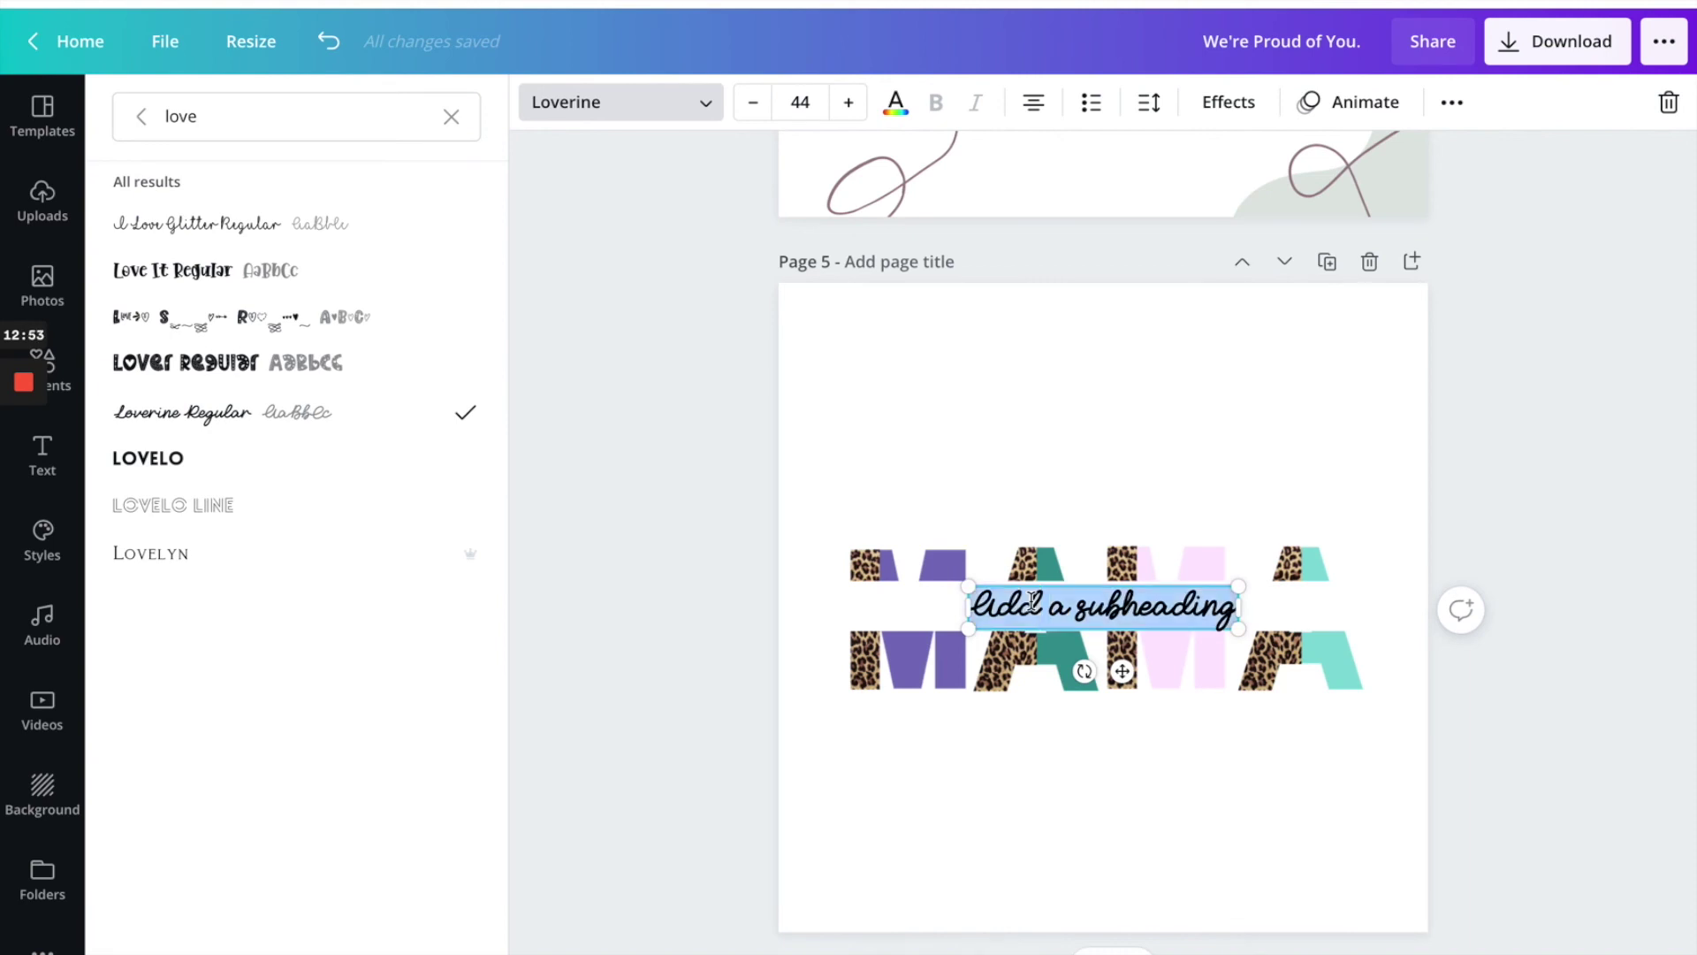
pyautogui.write('~')
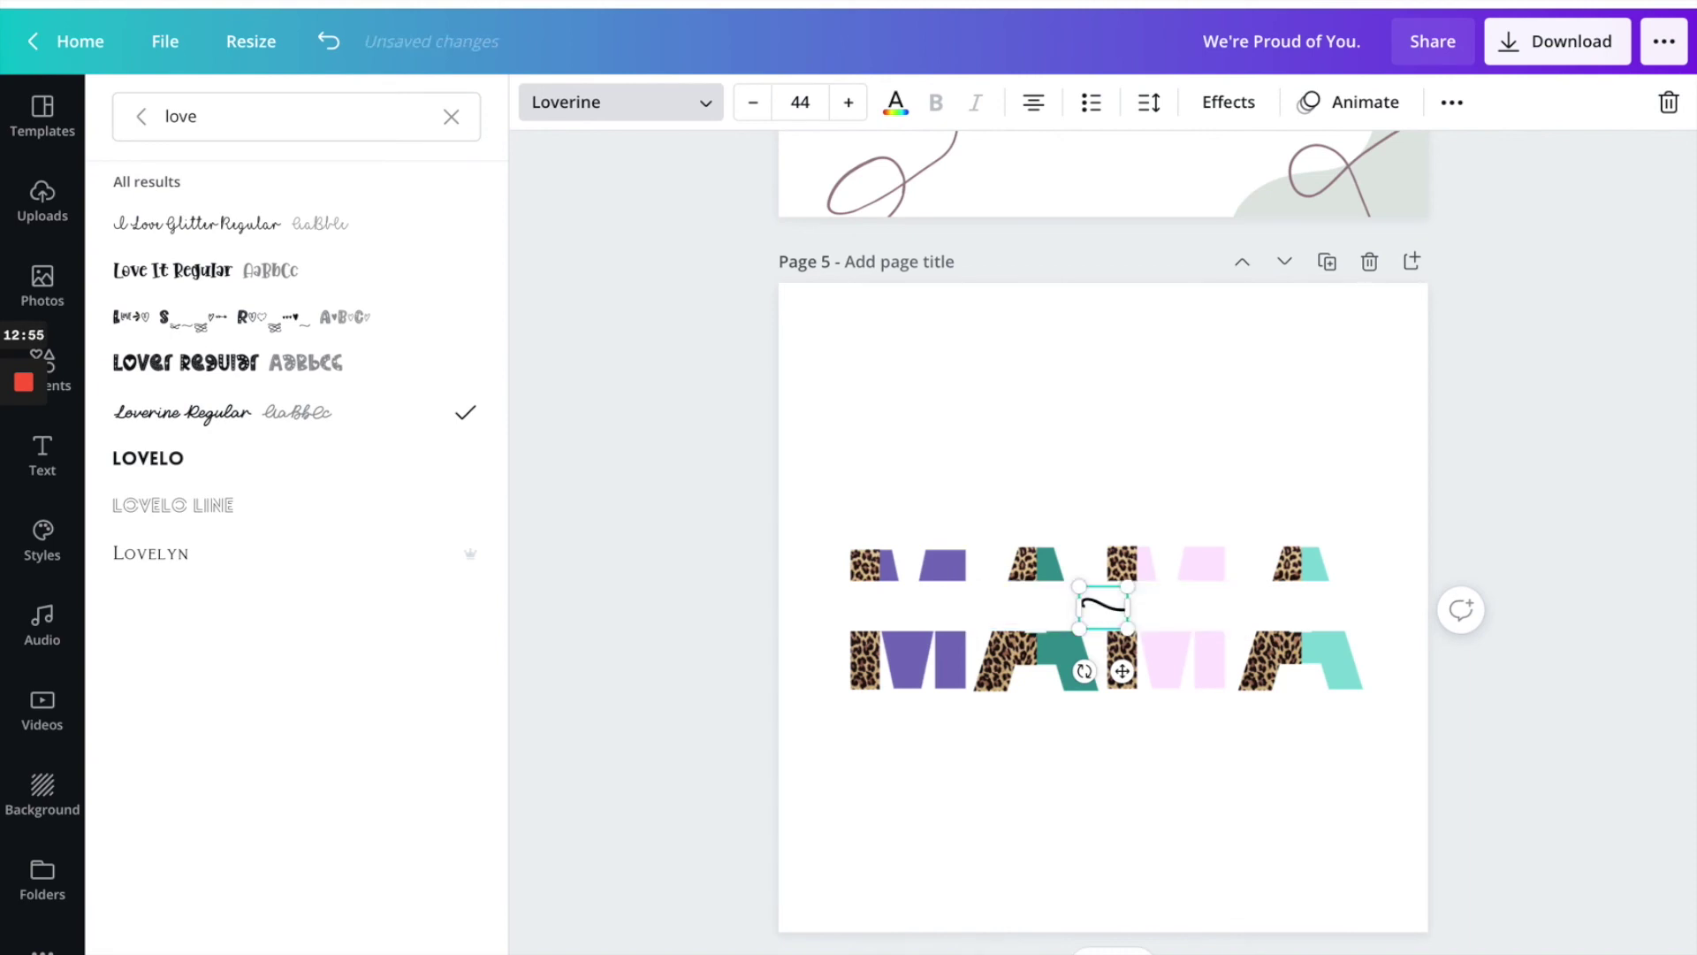
pyautogui.write('l')
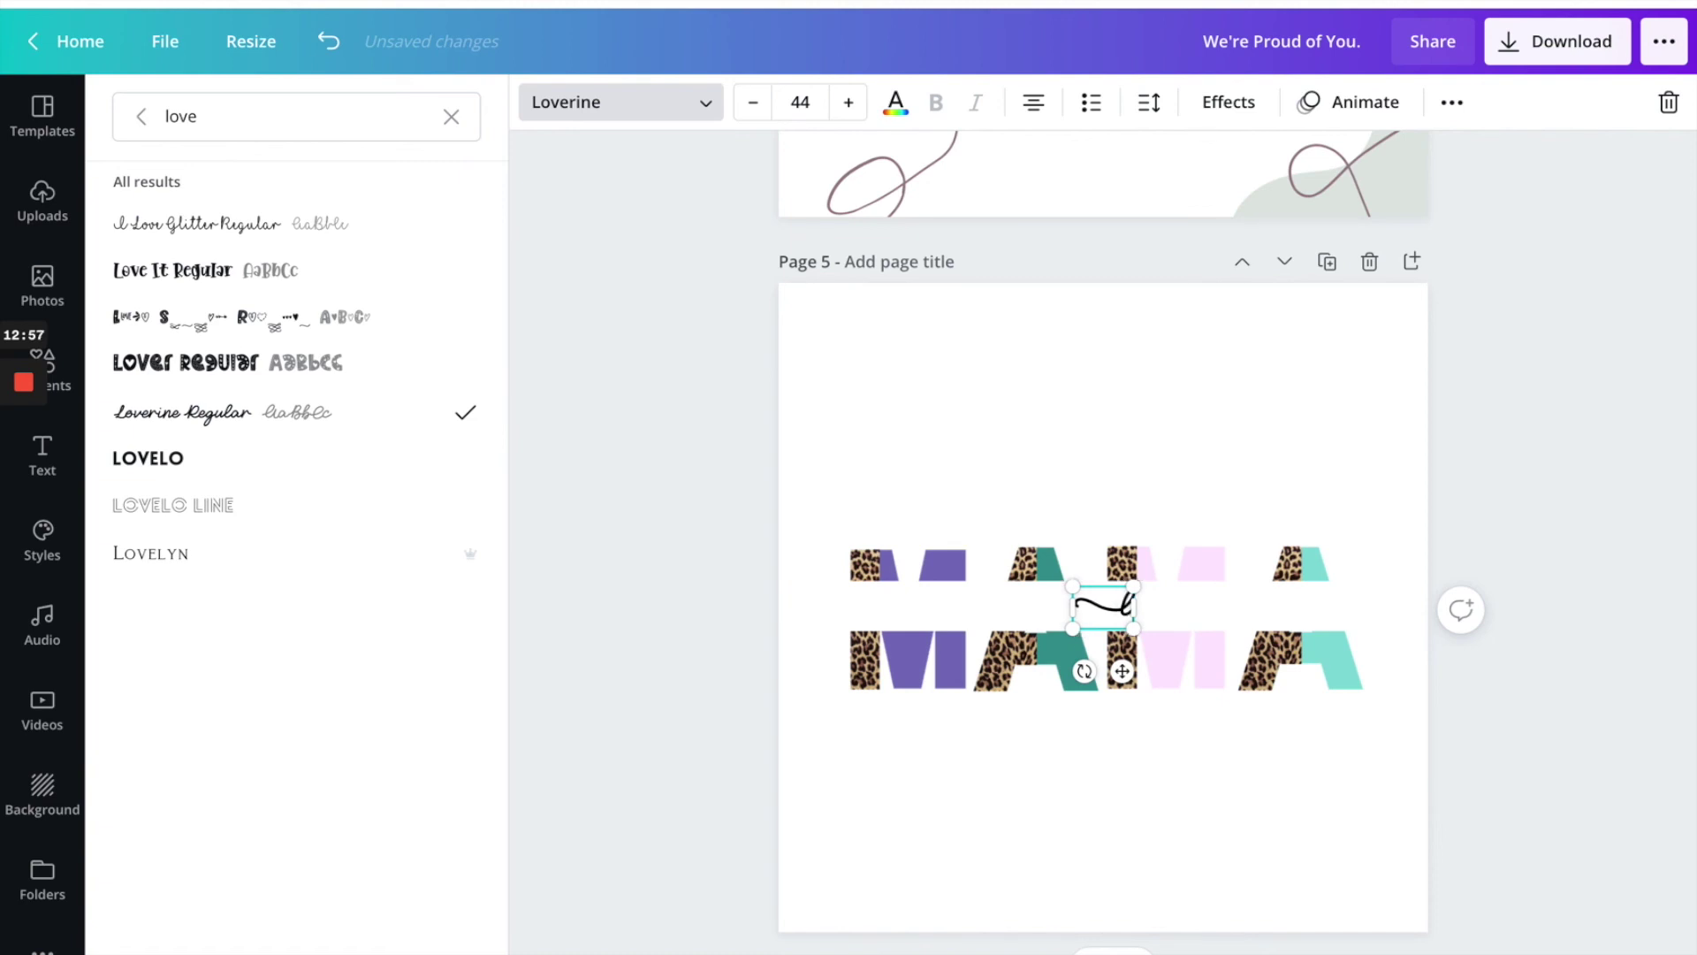
pyautogui.press('BackSpace')
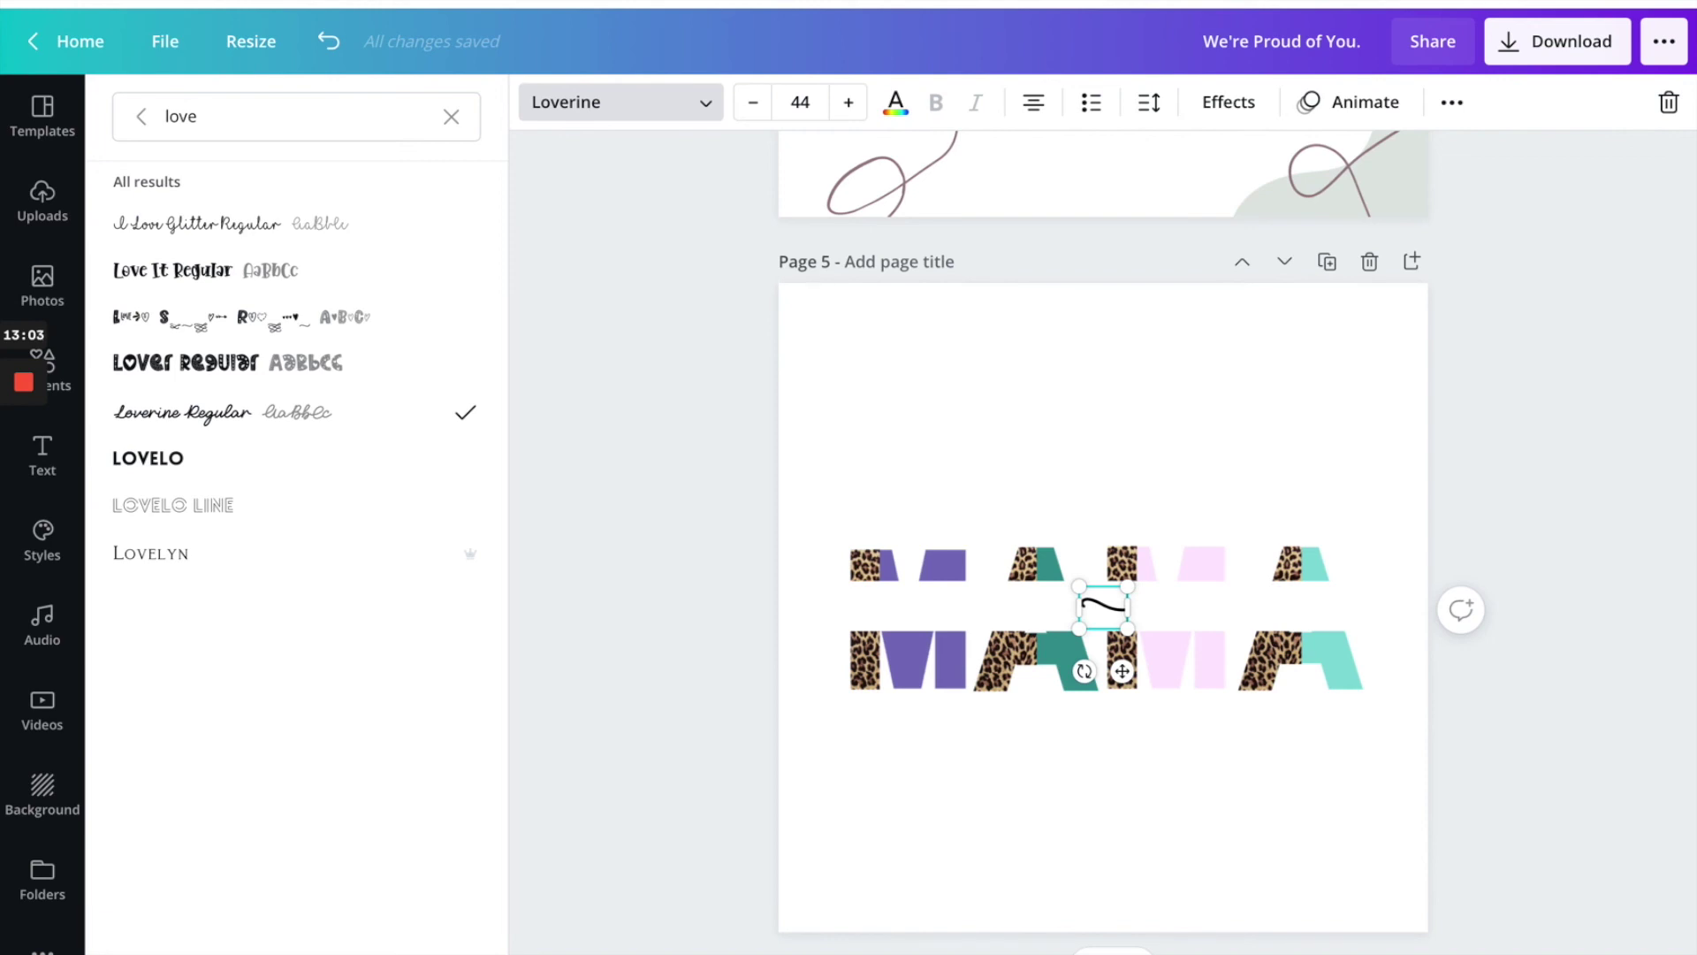
pyautogui.write('one')
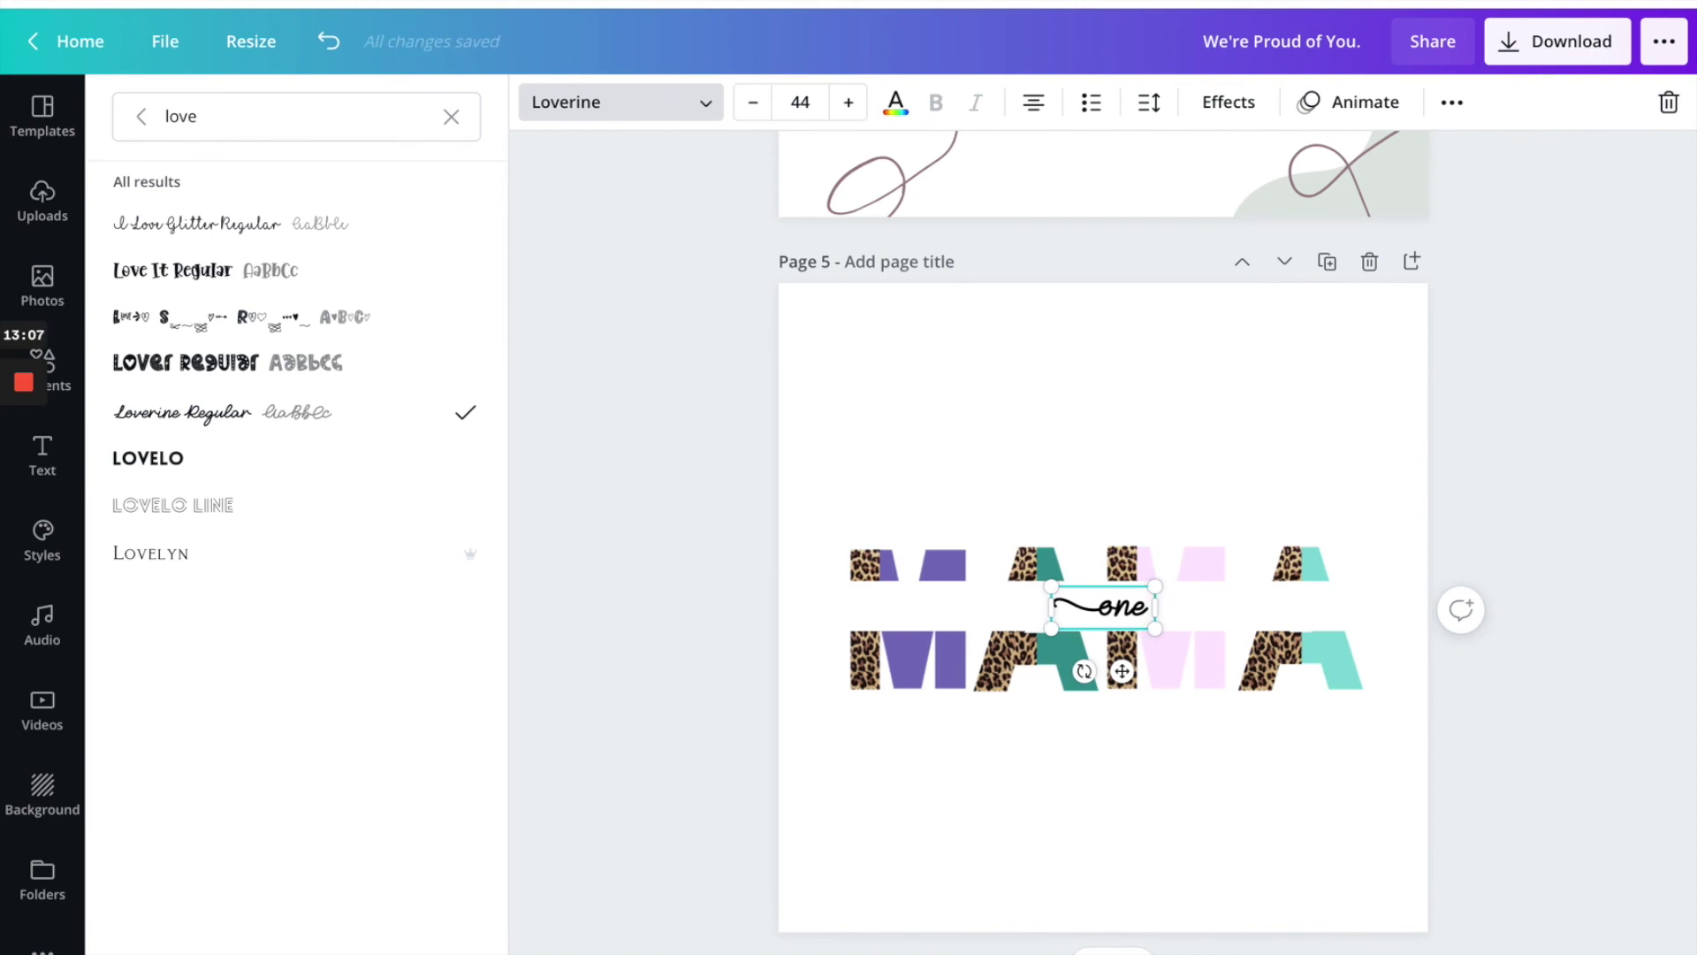
pyautogui.write(' strong')
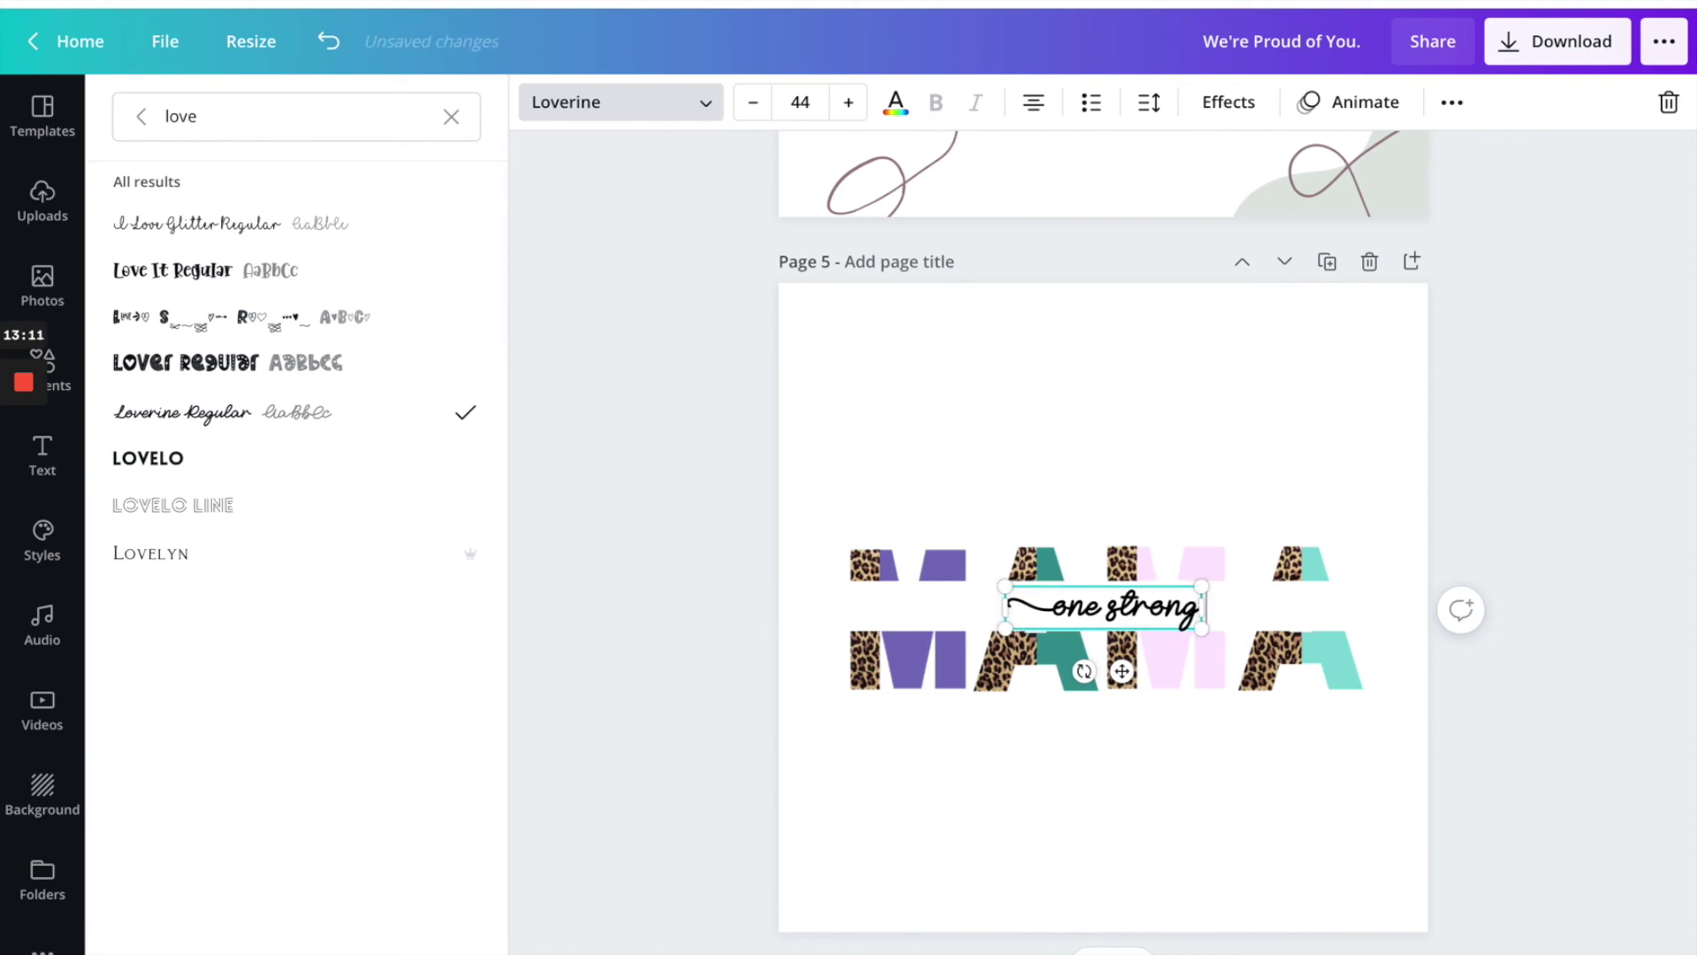
pyautogui.write('~')
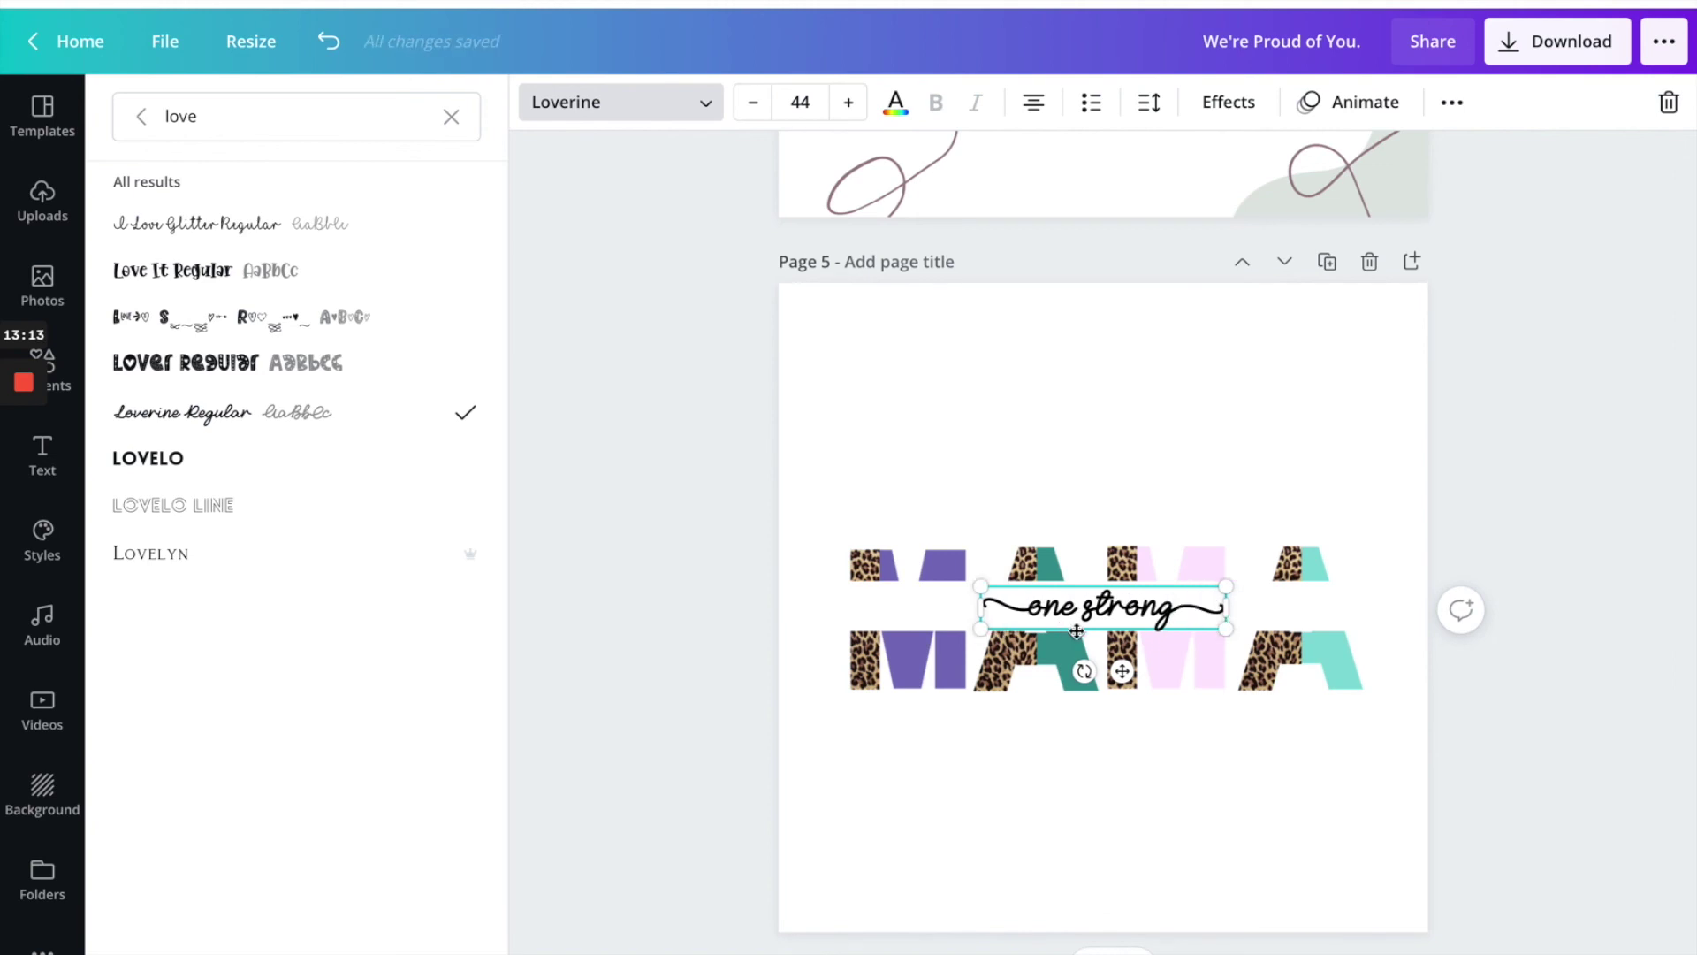
# Enlarge the "one strong" text to size 68.7 and position it over the gap in the MAMA lettering.
pyautogui.moveTo(1243, 611); pyautogui.dragTo(1354, 582)
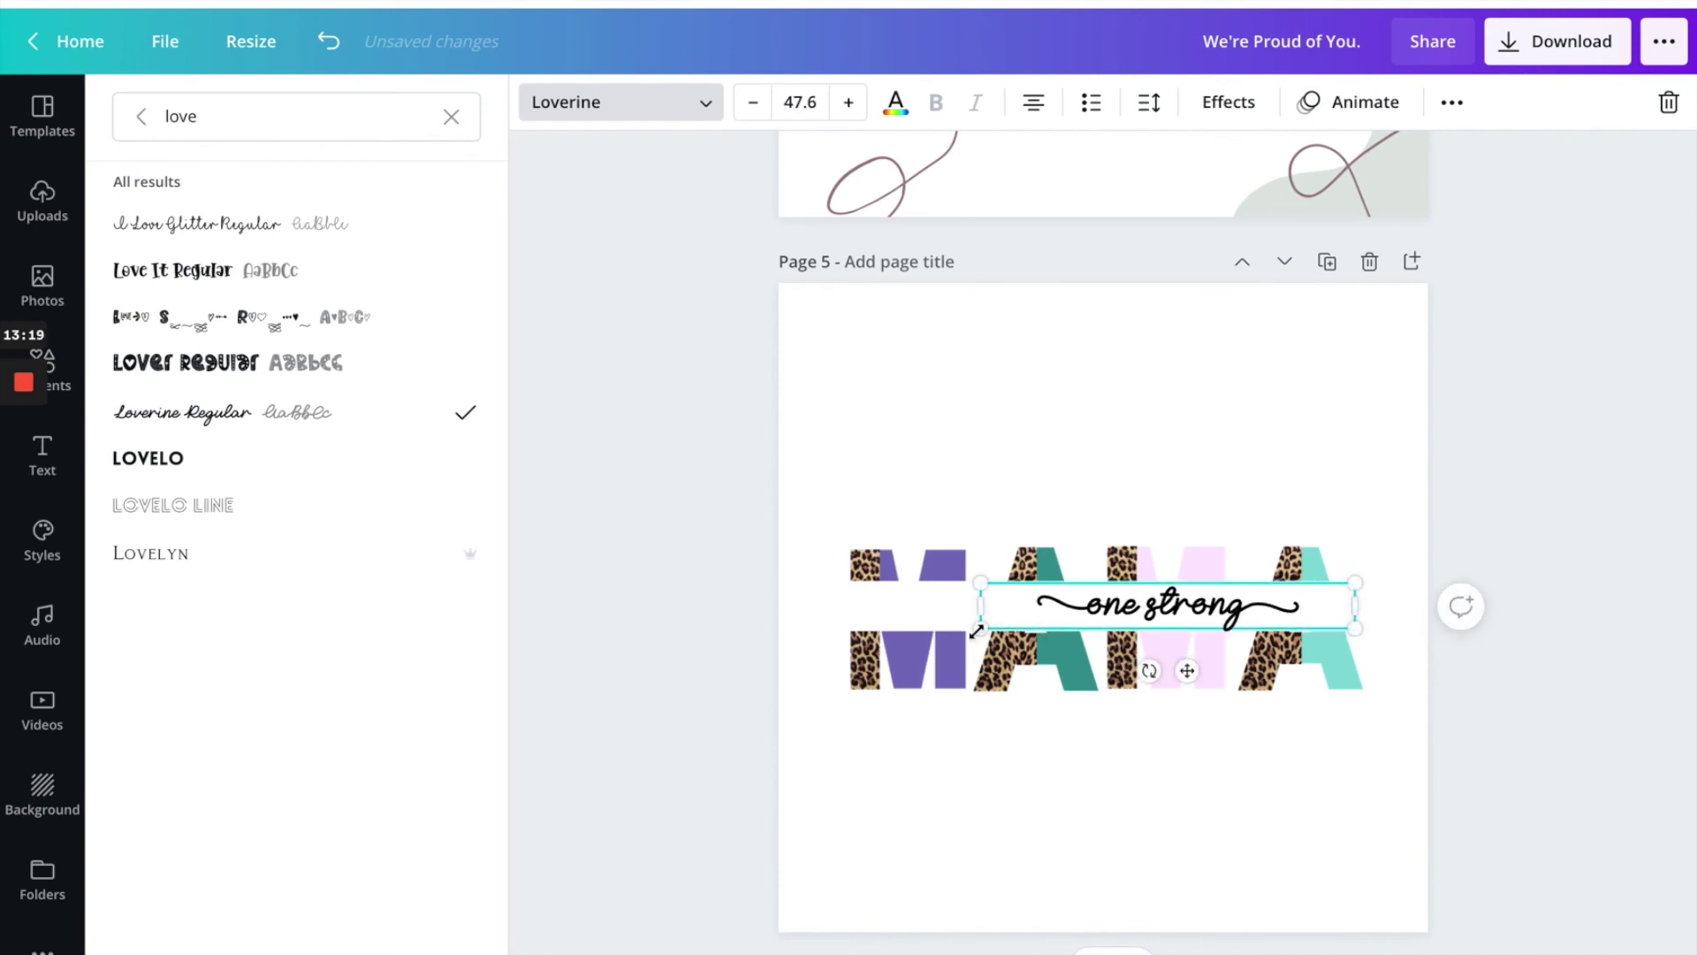
pyautogui.moveTo(837, 646); pyautogui.dragTo(809, 647)
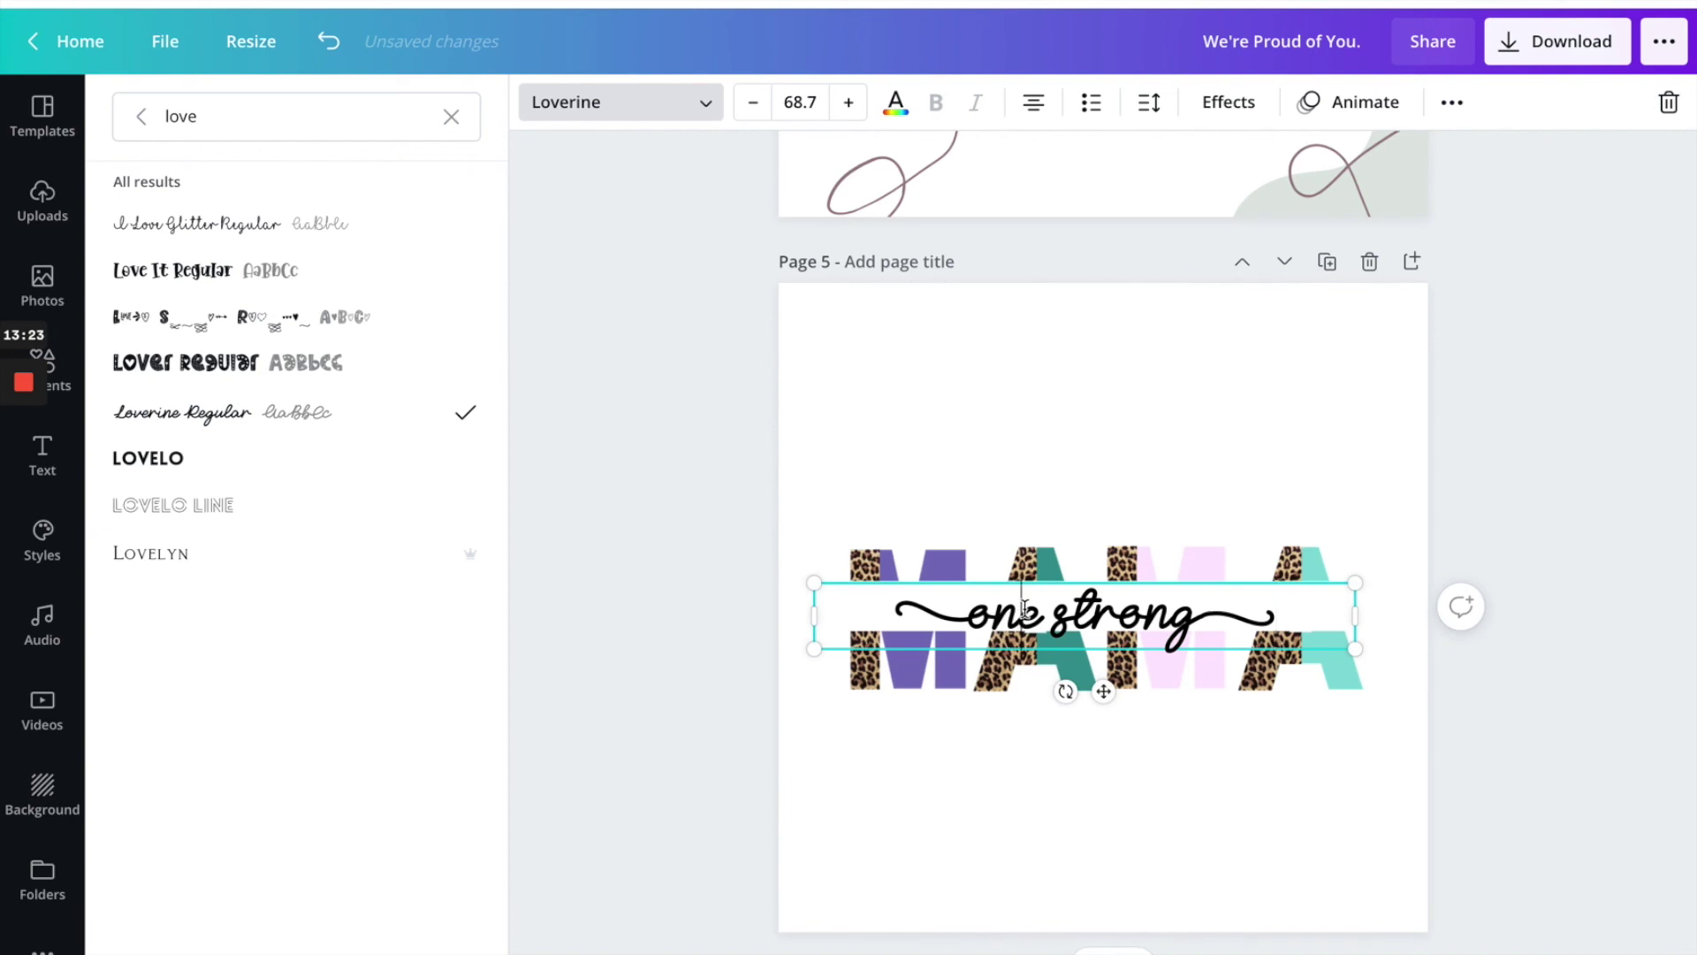
pyautogui.moveTo(1084, 578); pyautogui.dragTo(1086, 576)
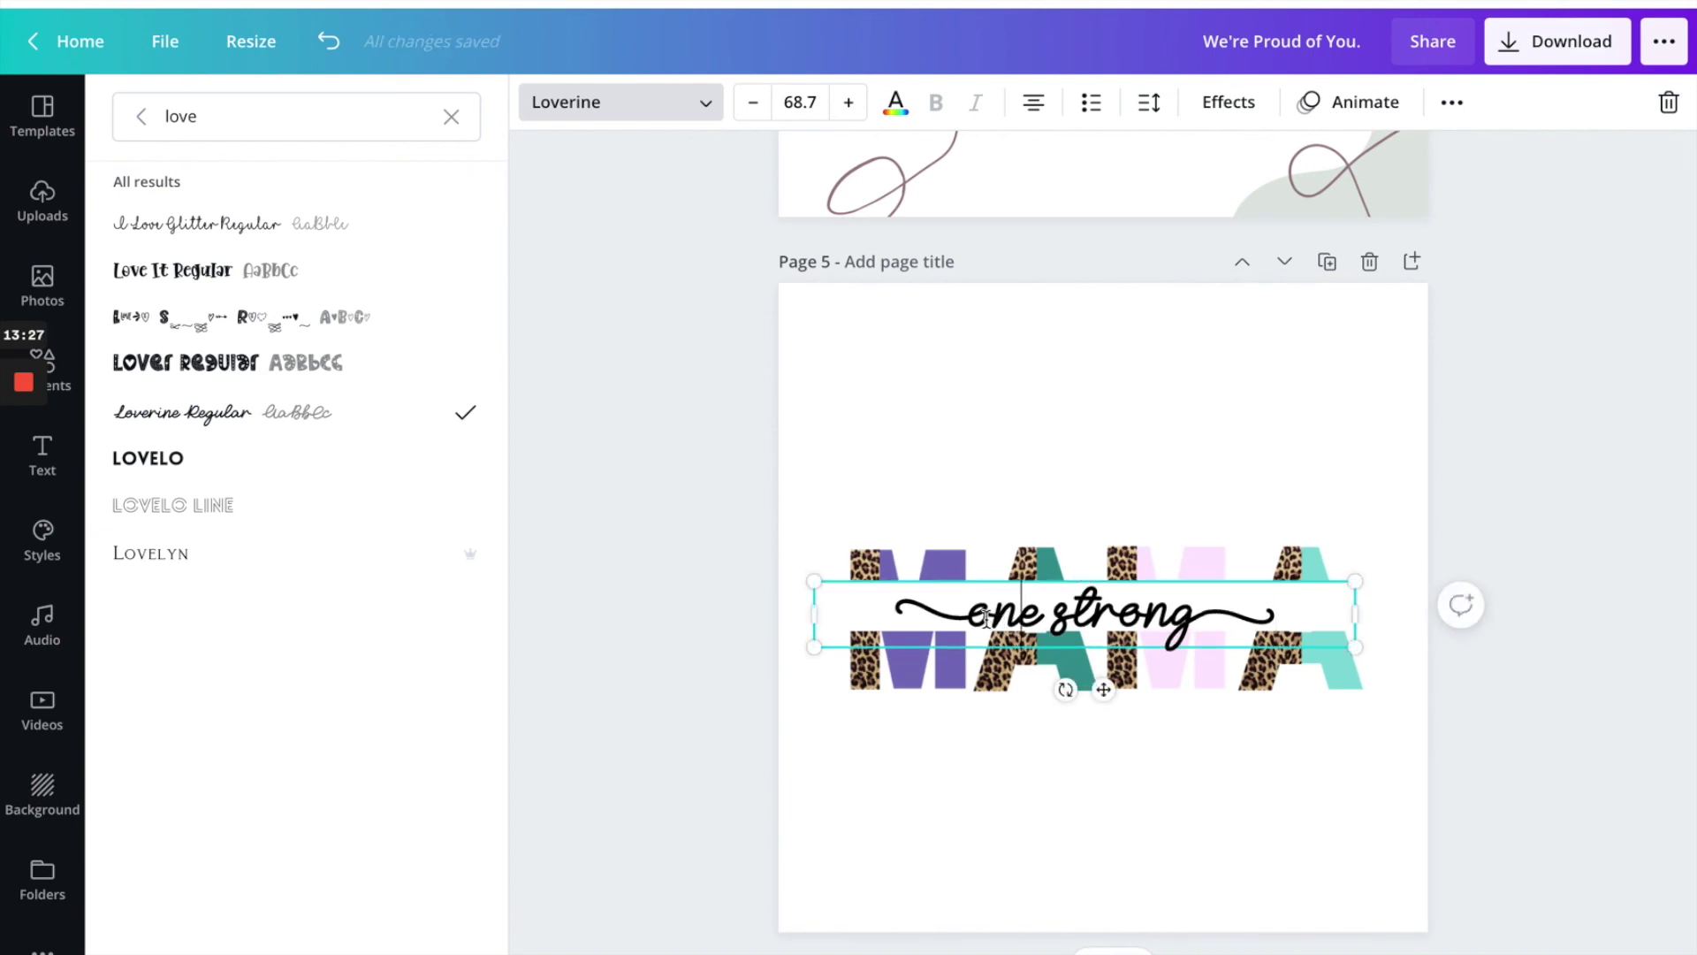
# Insert "I am" before "one strong", keeping the swash in front of the phrase.
pyautogui.write("I'm")
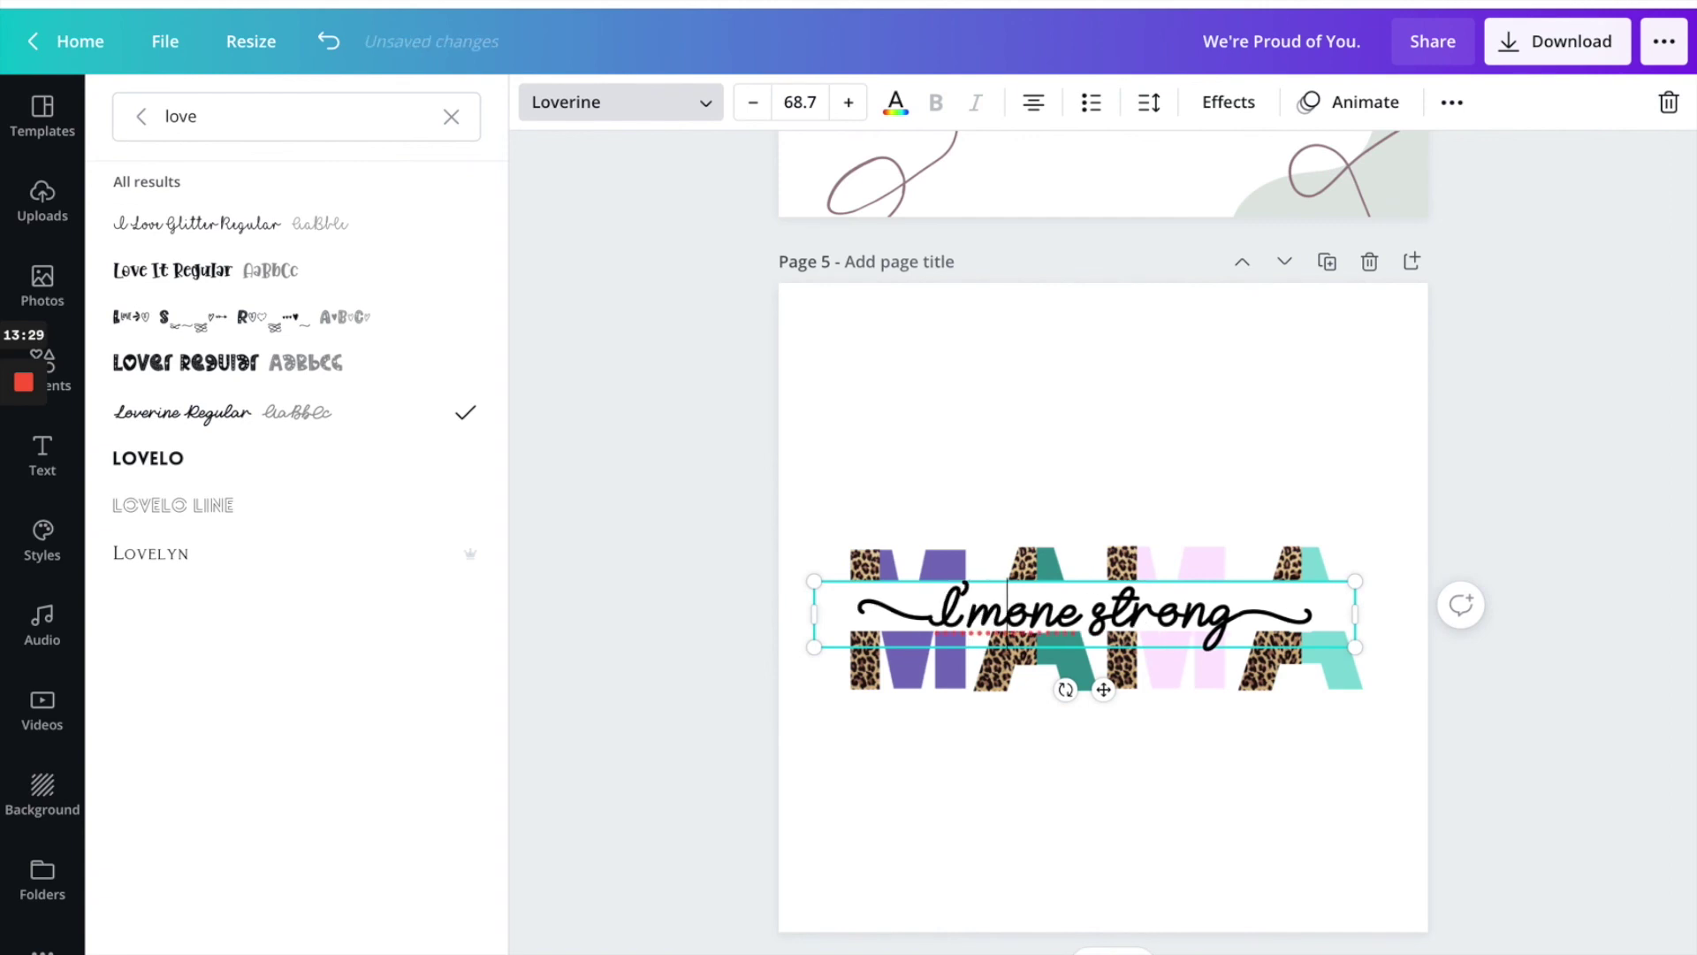
pyautogui.press('BackSpace')
pyautogui.press('BackSpace')
pyautogui.press('BackSpace')
pyautogui.write('am')
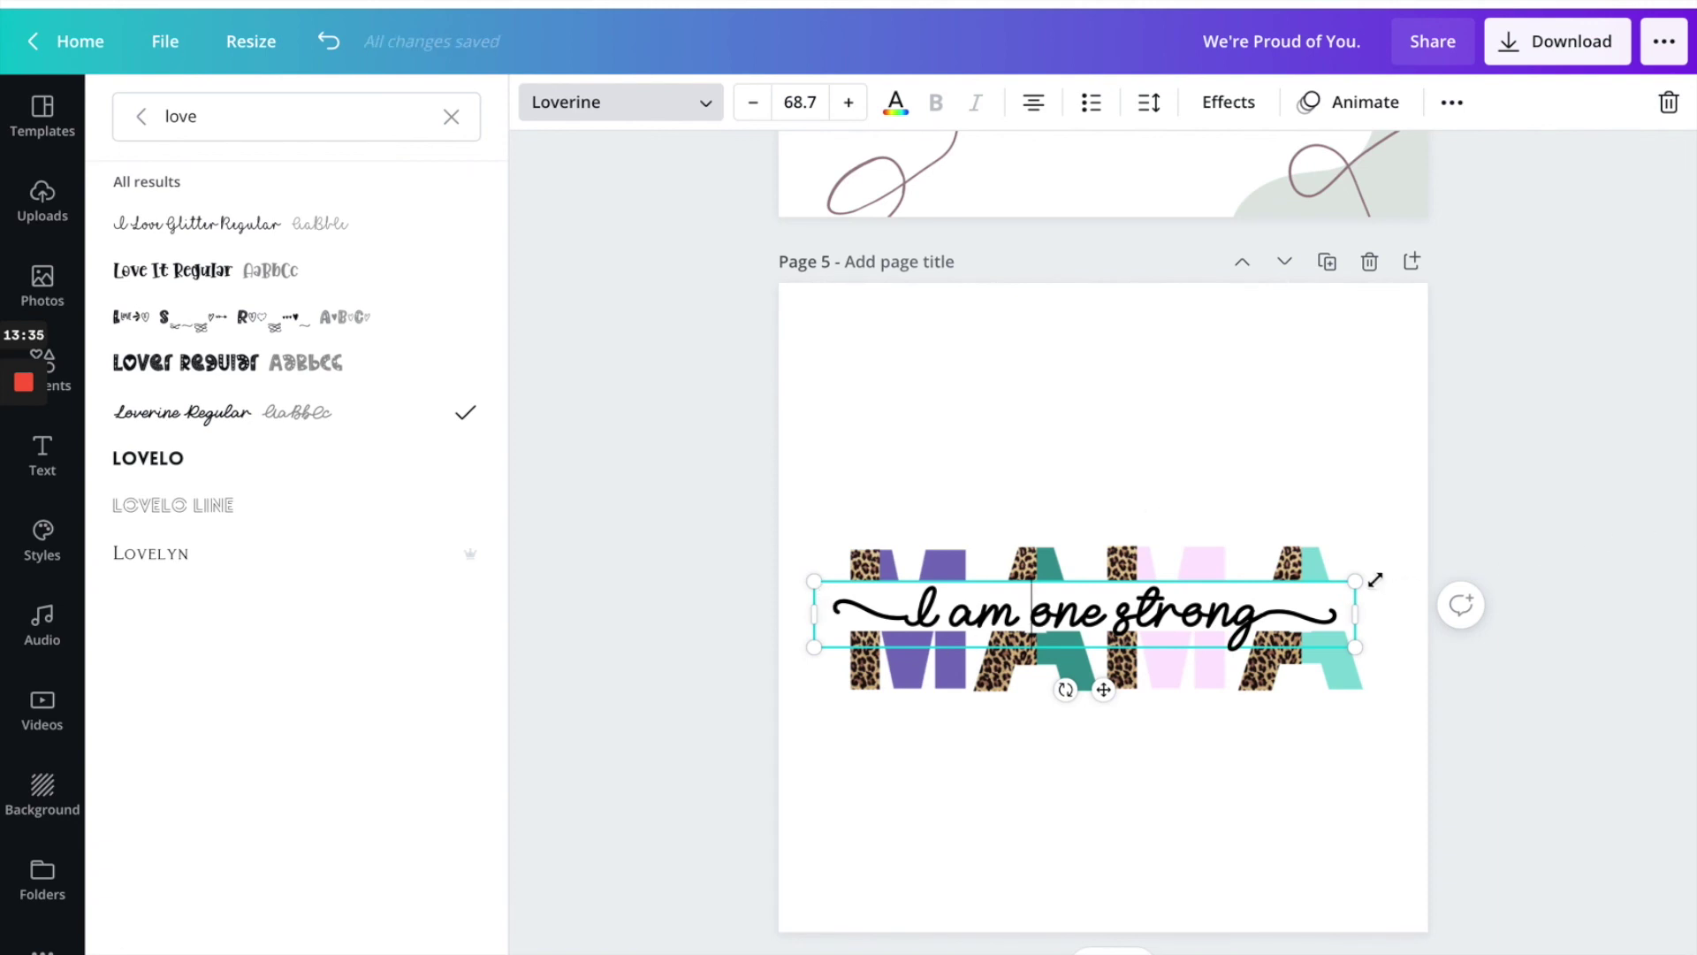
# Enlarge the "I am one strong" text to size 73.8 so its swashes span the full width of MAMA.
pyautogui.moveTo(1375, 572); pyautogui.dragTo(1383, 563)
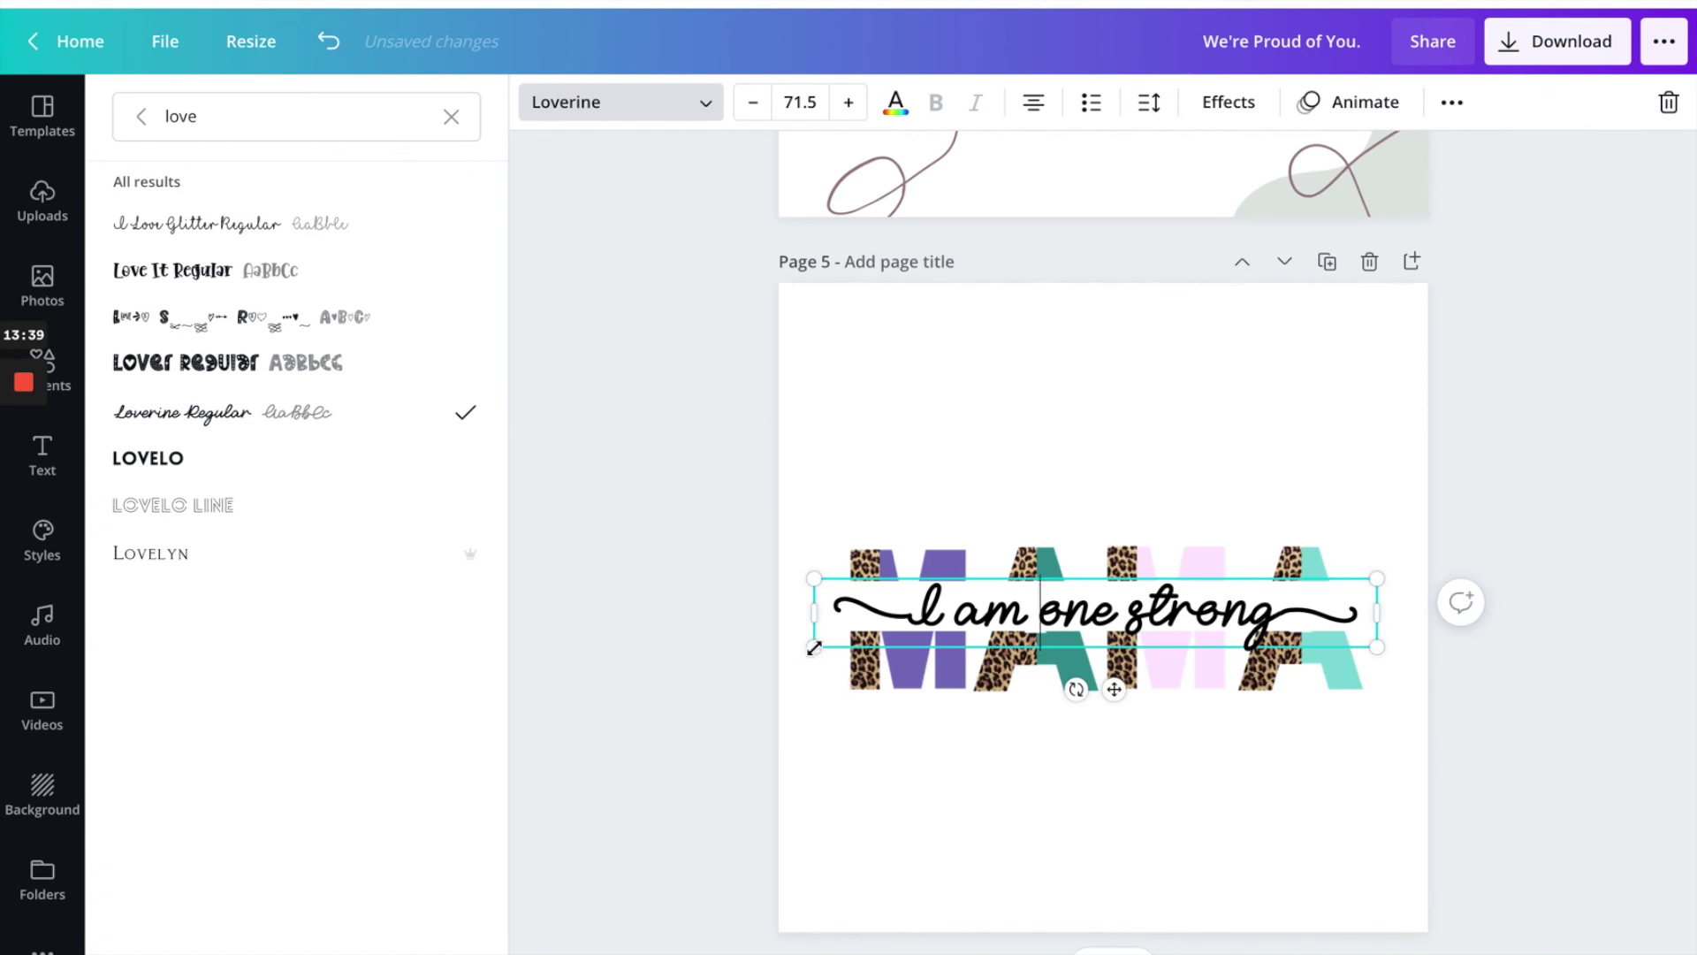
pyautogui.moveTo(812, 648); pyautogui.dragTo(806, 650)
pyautogui.click(1162, 603)
pyautogui.press('Escape')
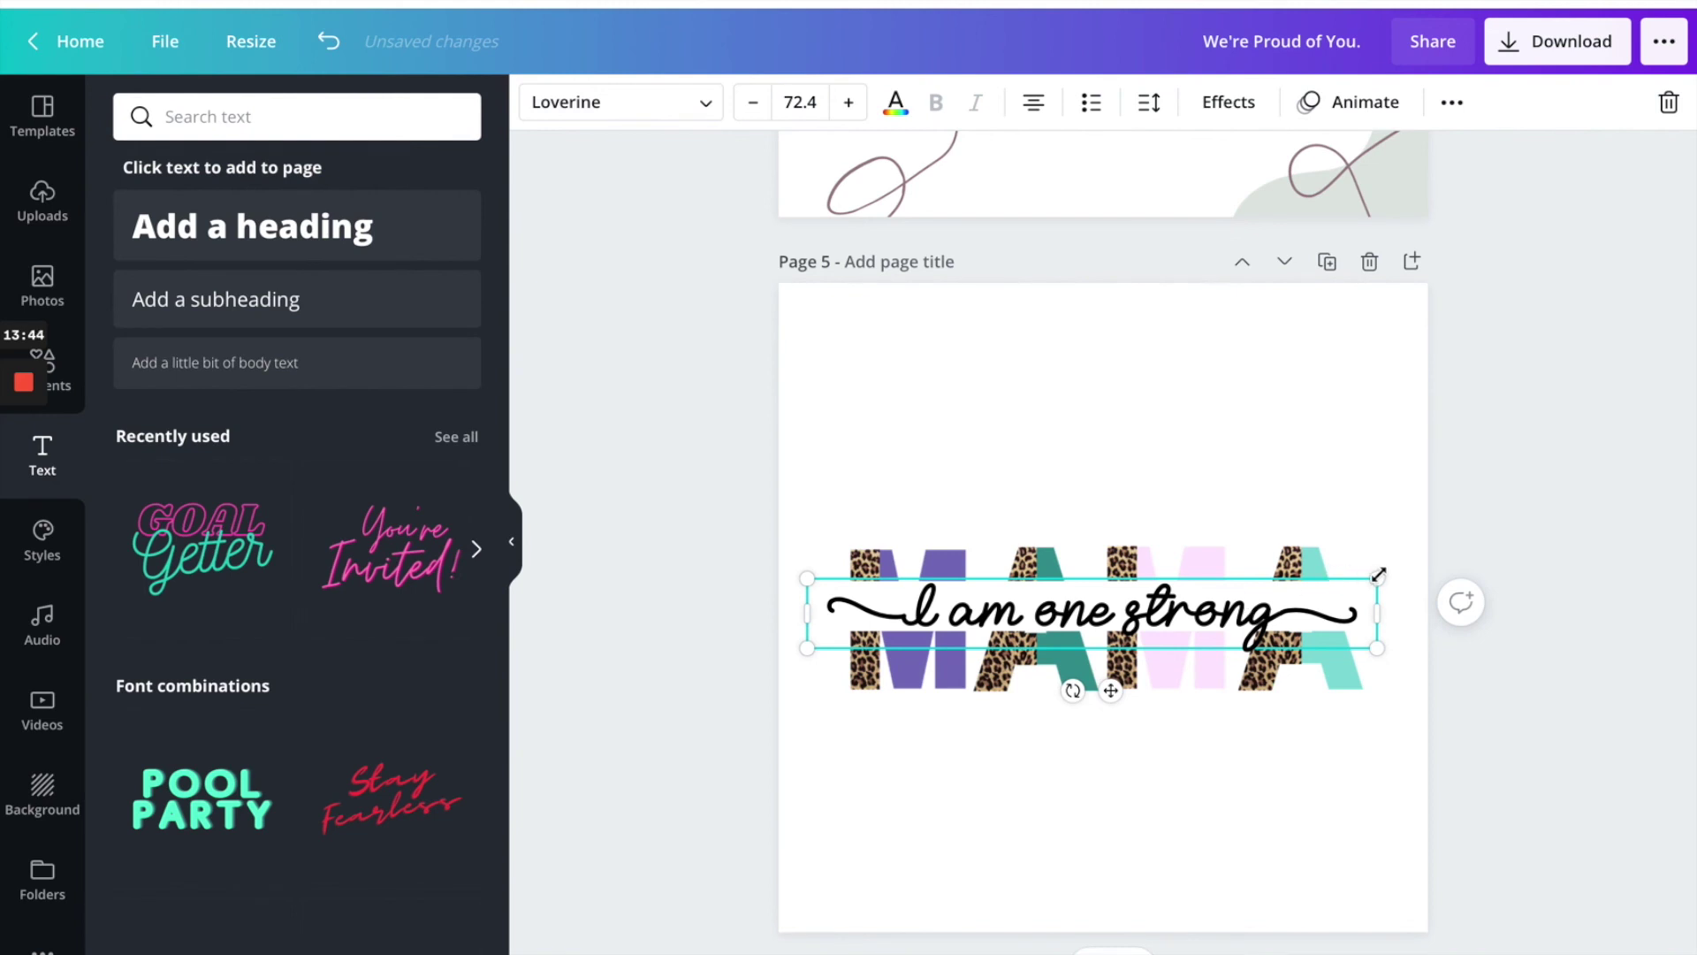
pyautogui.moveTo(1380, 573); pyautogui.dragTo(1390, 572)
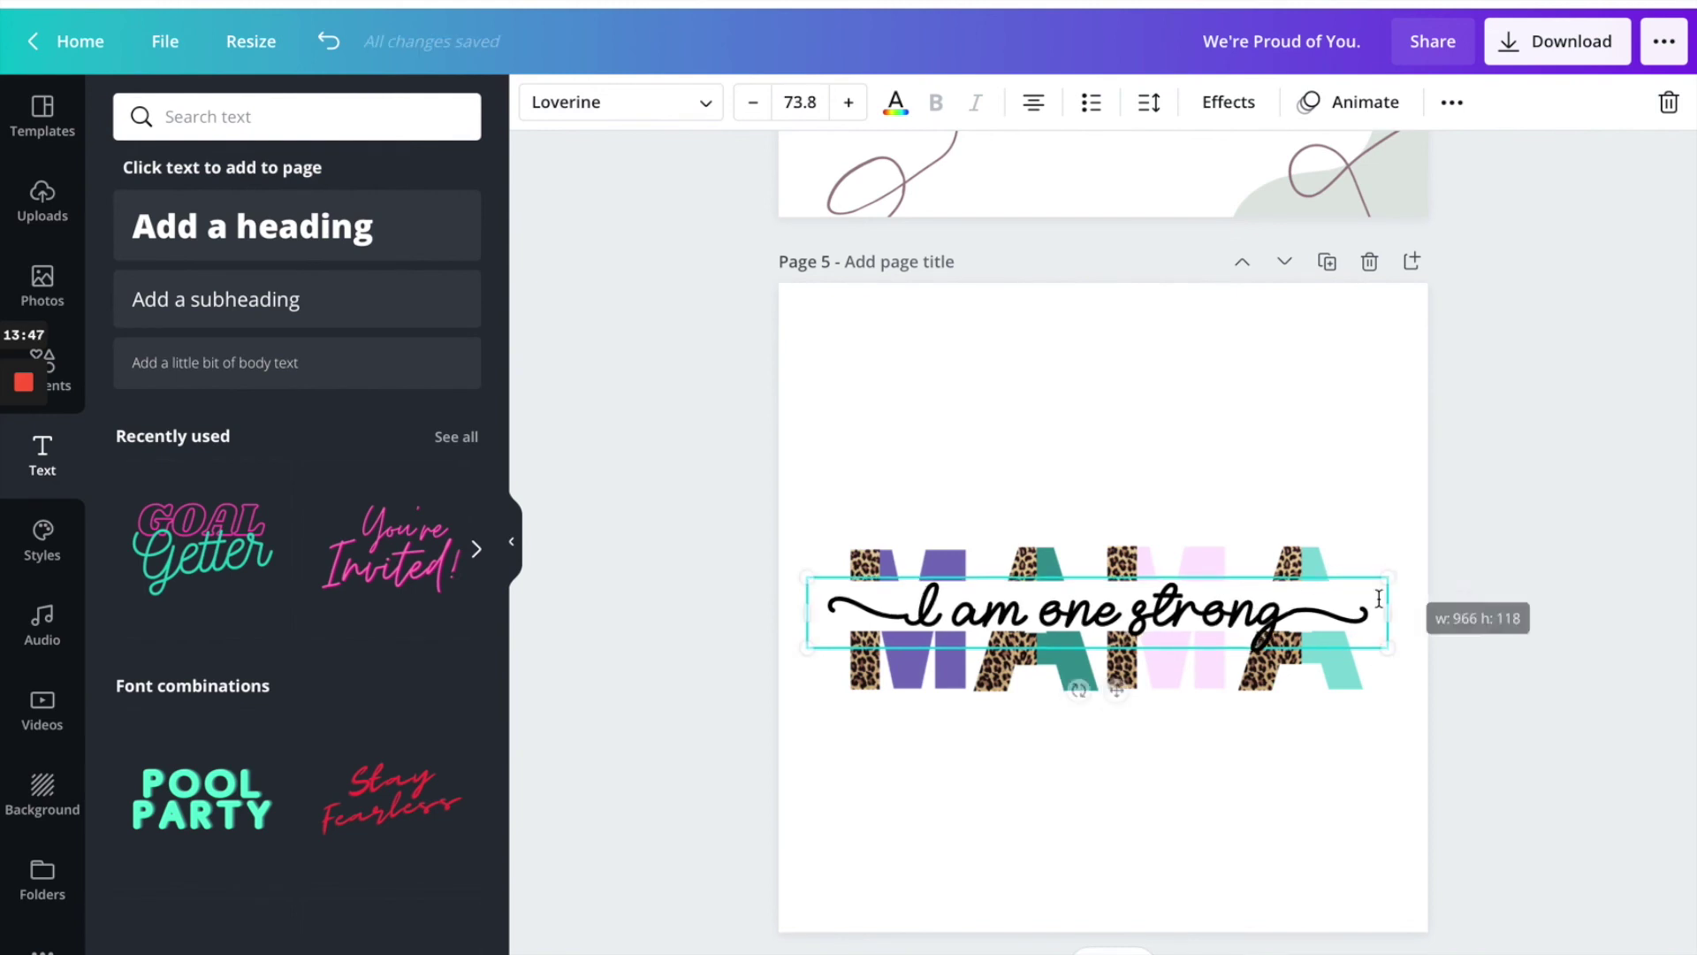
pyautogui.click(1278, 824)
pyautogui.click(1287, 621)
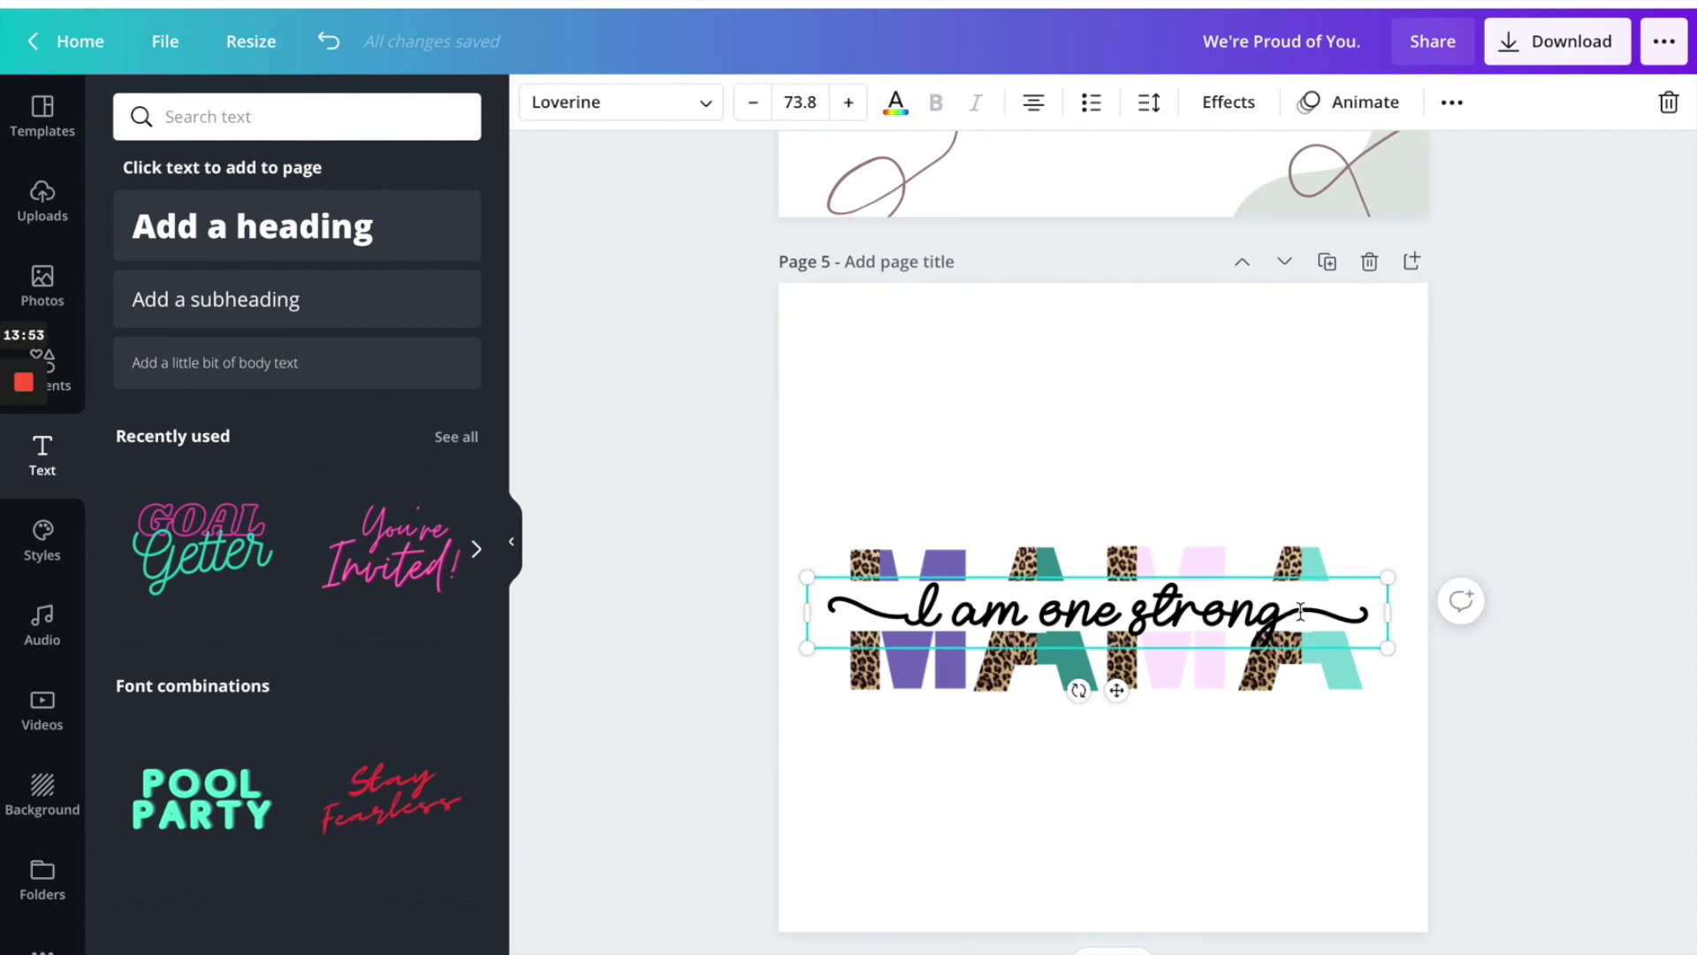
pyautogui.click(1256, 783)
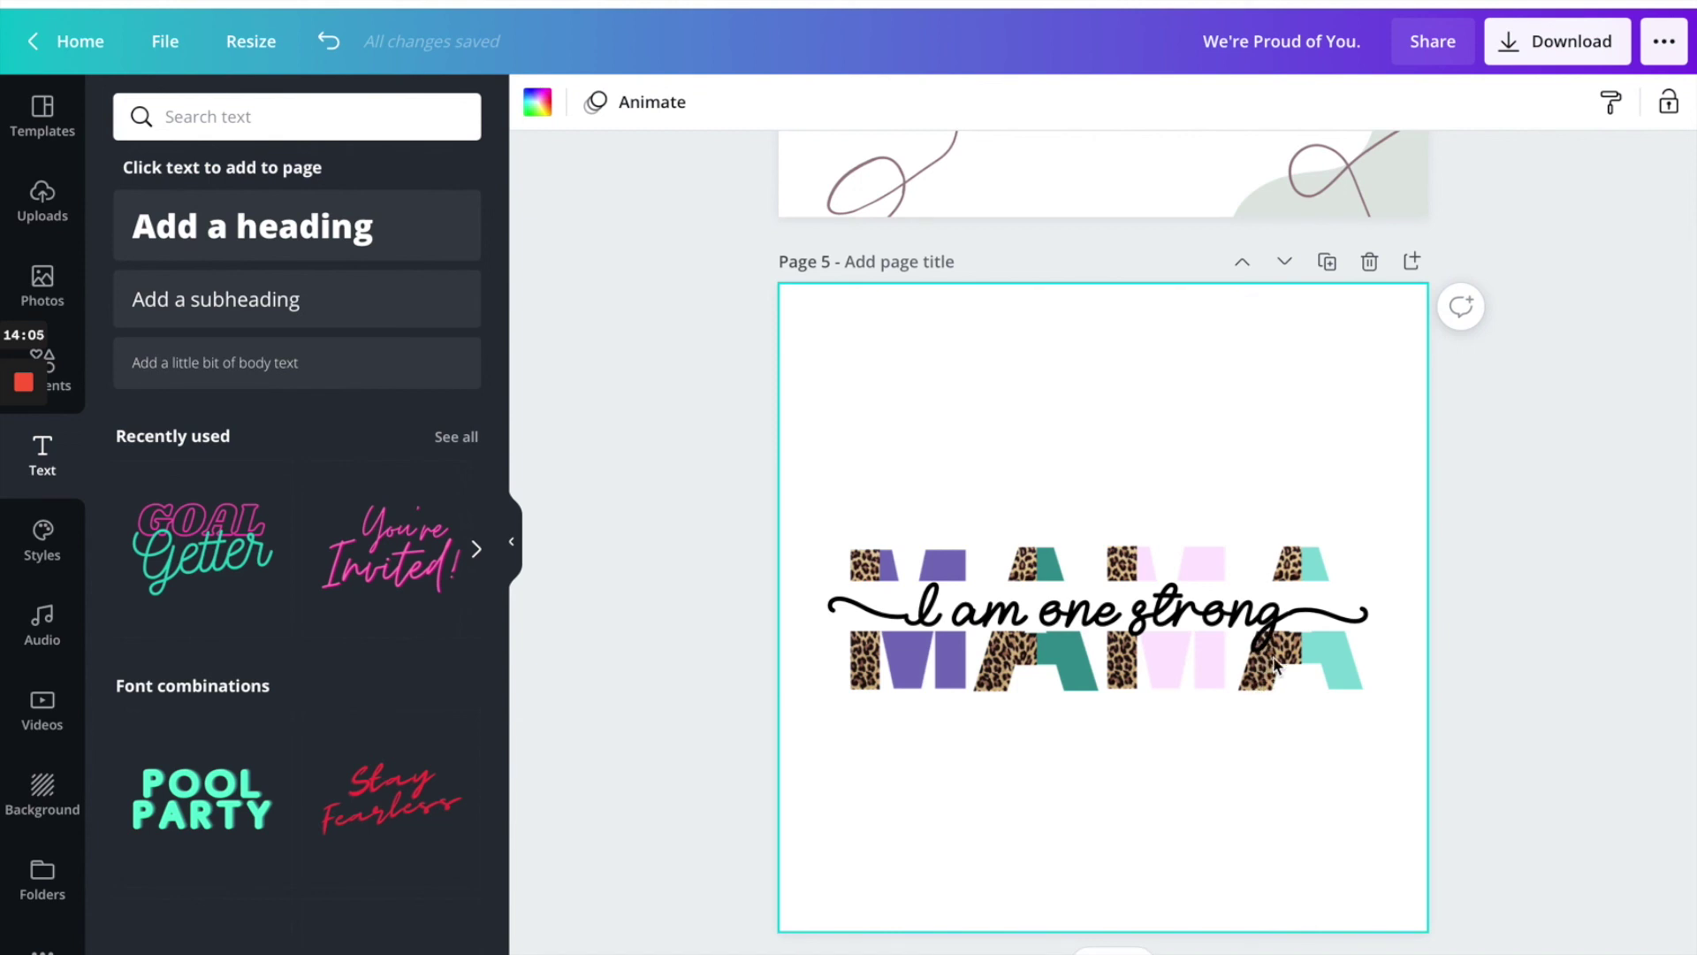
# Apply the Neon text effect to "I am one strong" with an intensity of 100.
pyautogui.click(1249, 621)
pyautogui.click(1240, 117)
pyautogui.click(299, 587)
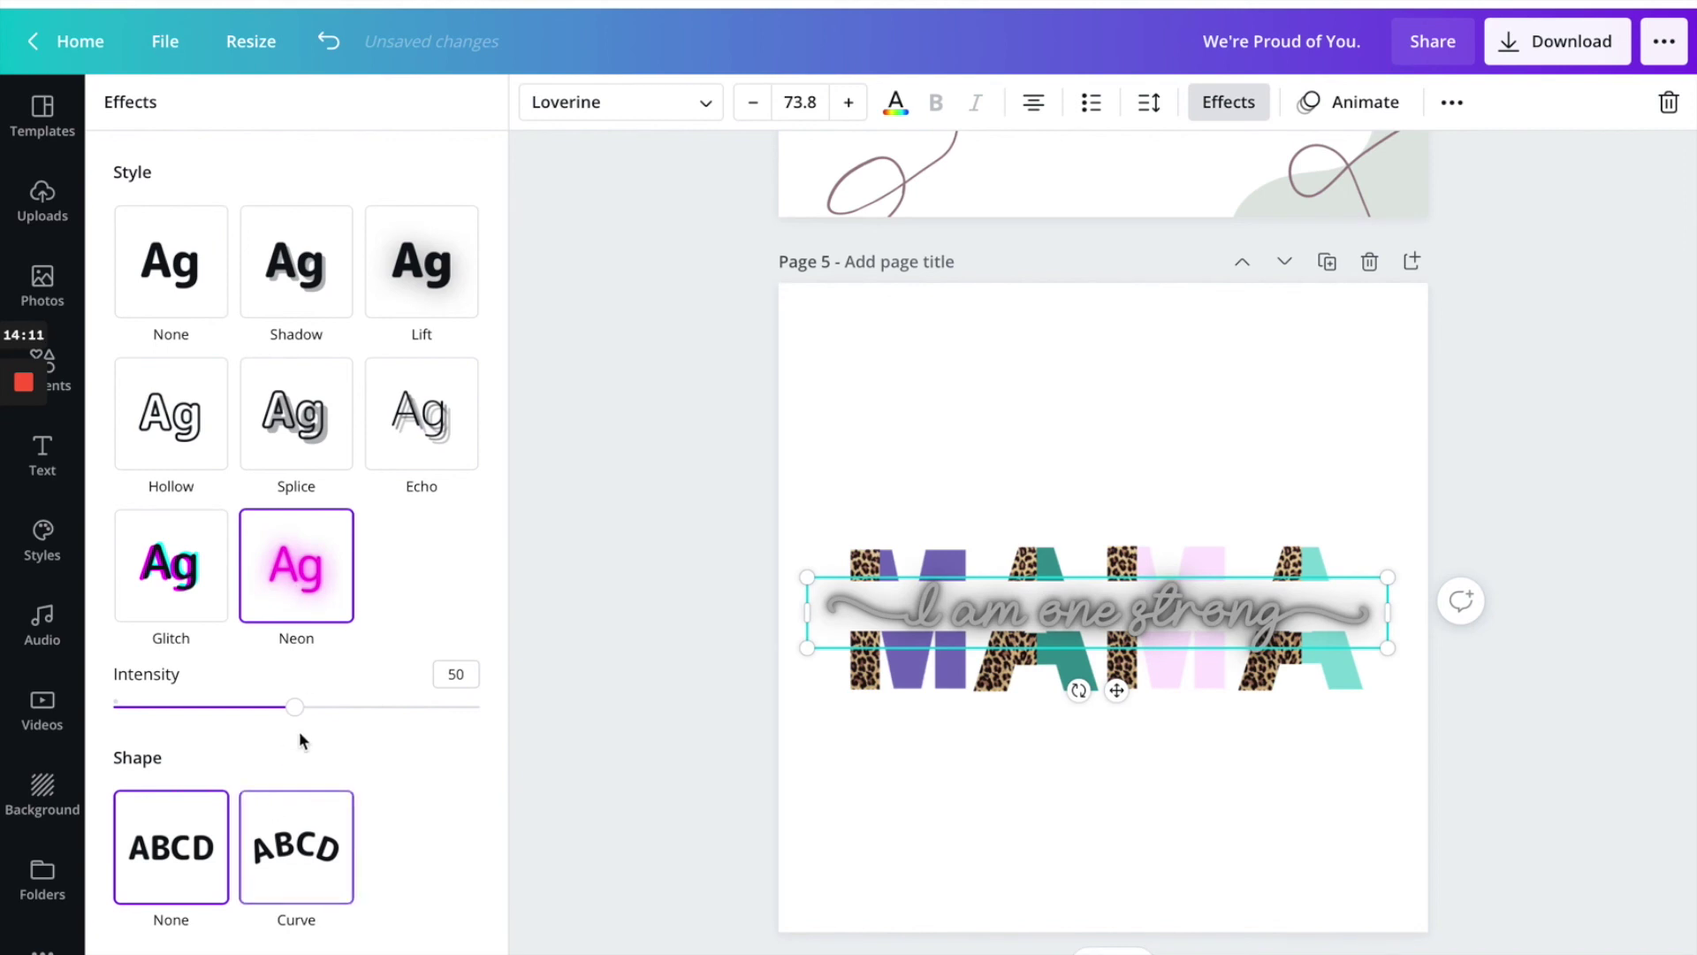
pyautogui.moveTo(294, 707); pyautogui.dragTo(535, 722)
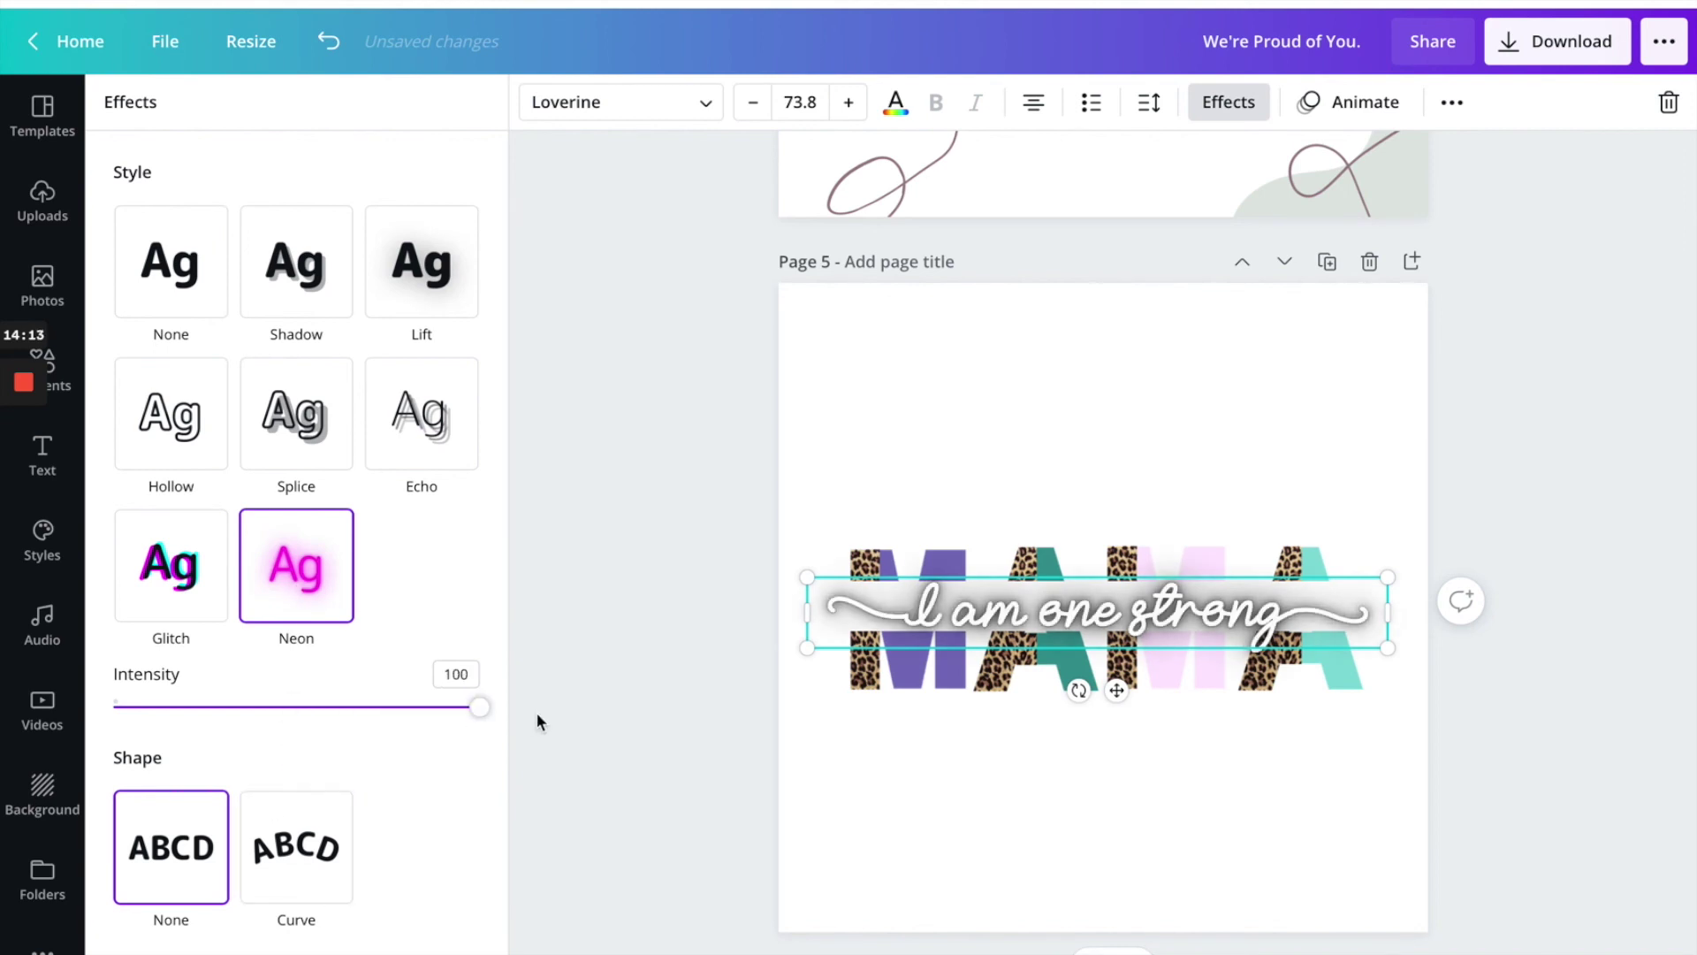
pyautogui.click(935, 740)
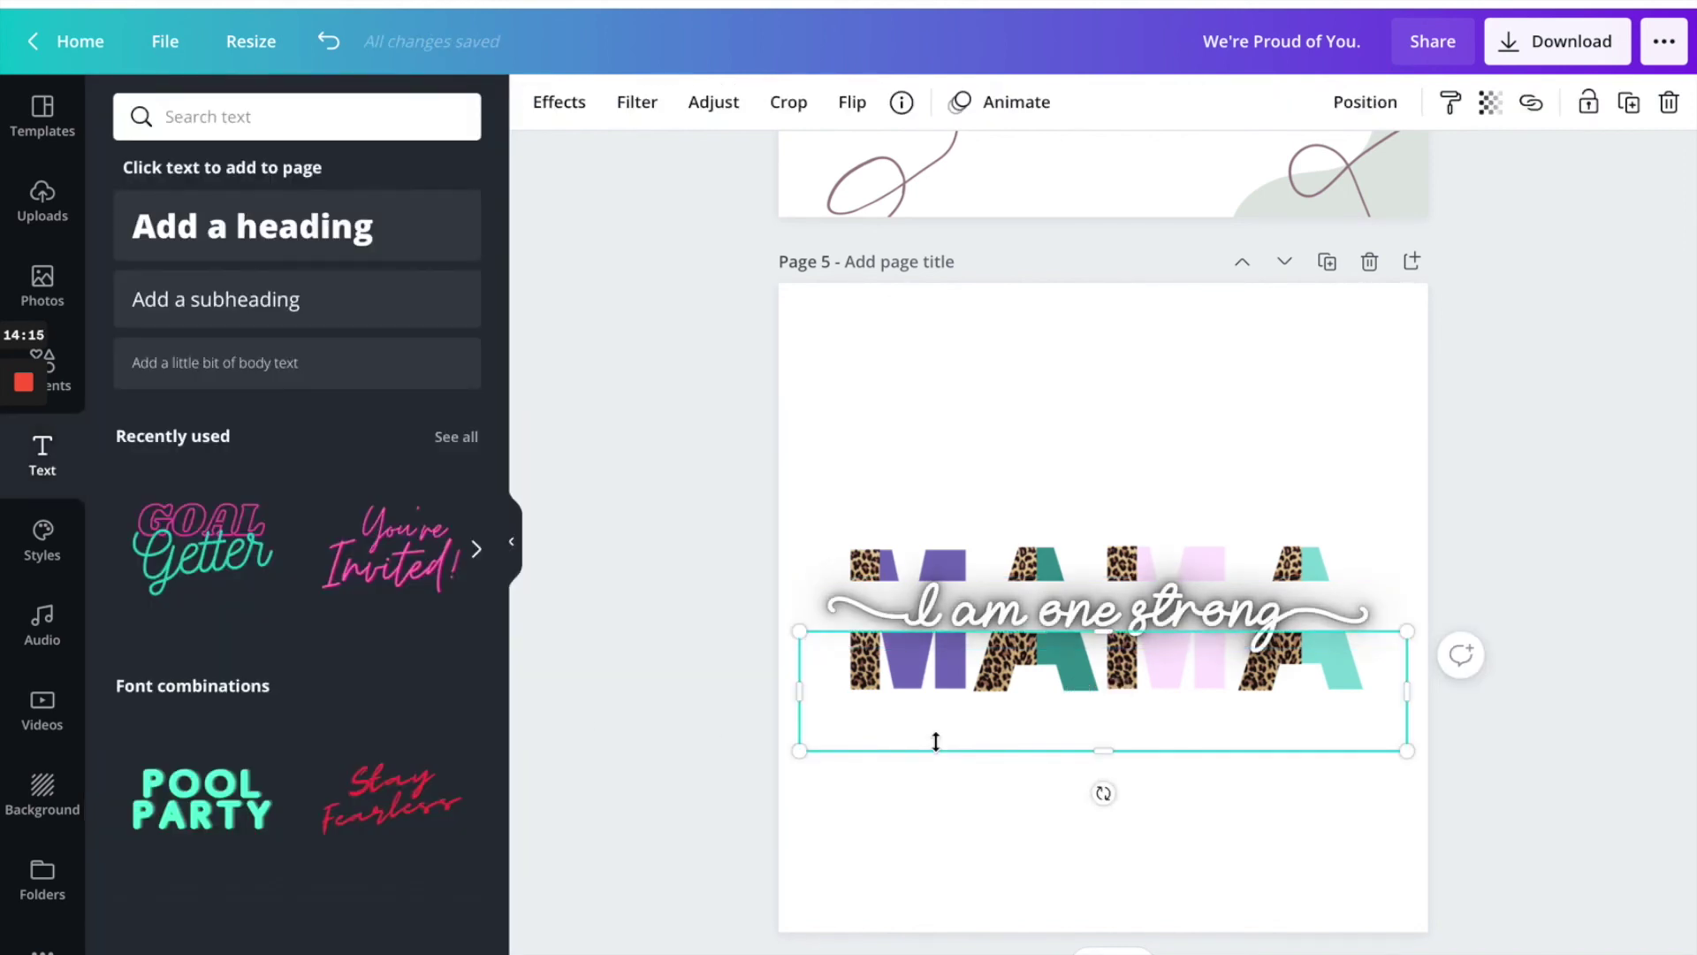
pyautogui.click(1143, 855)
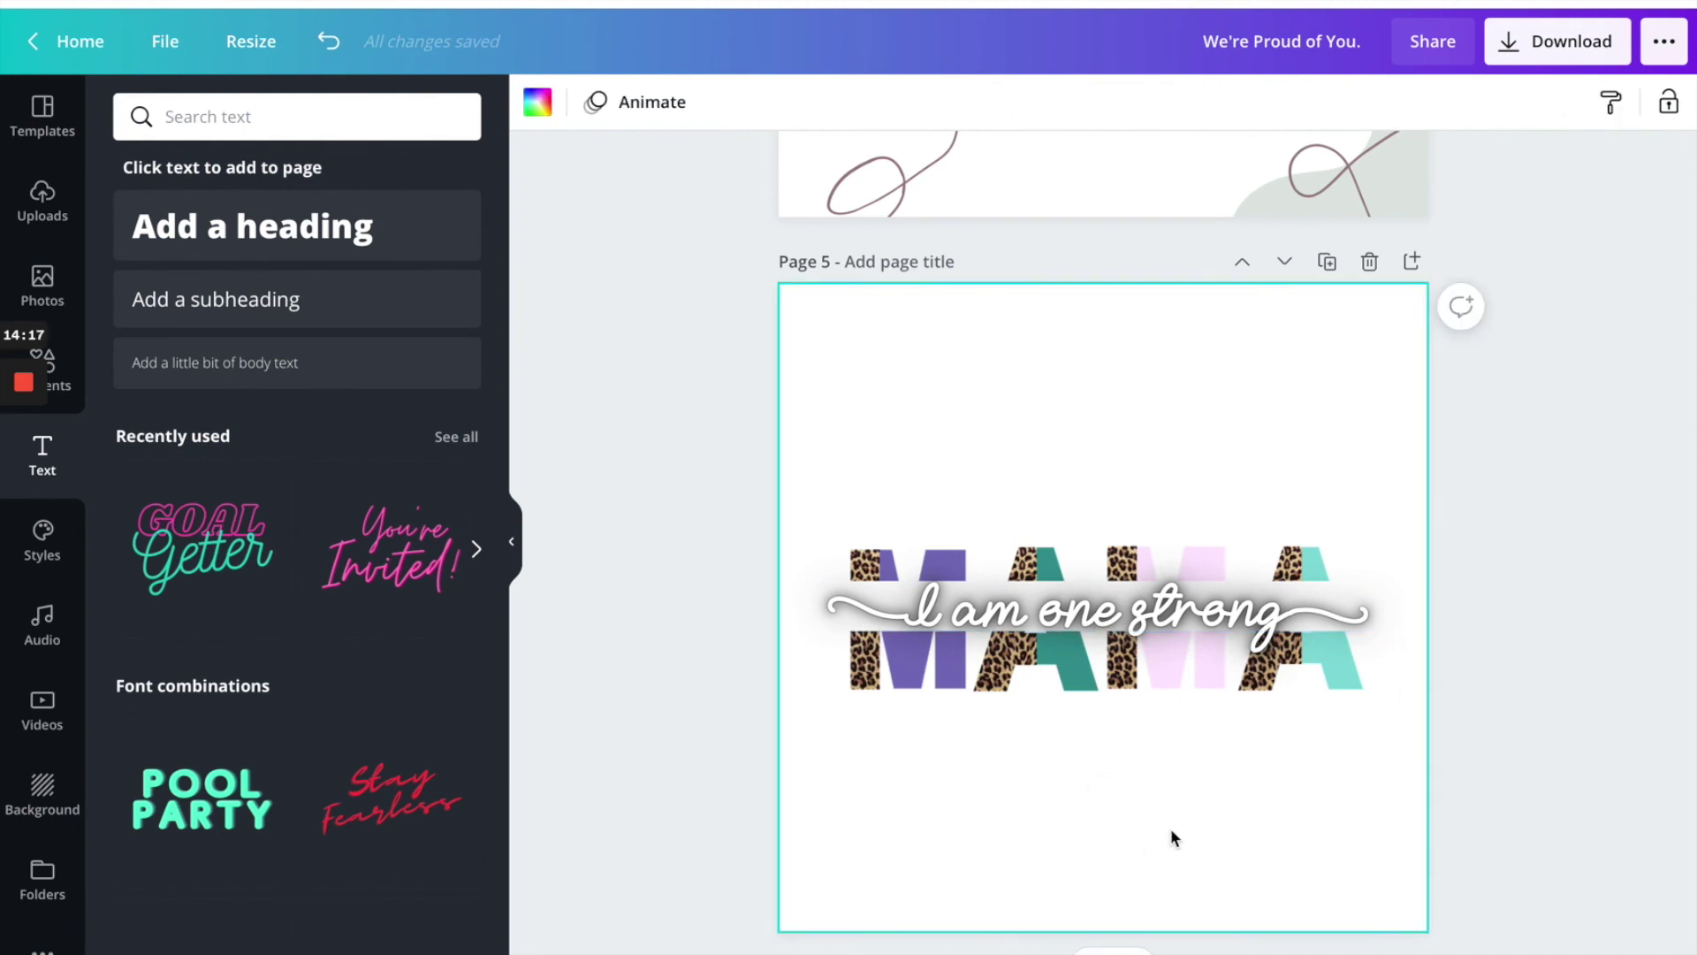
# Select both MAMA halves together with the "I am one strong" text and group them.
pyautogui.moveTo(1443, 757); pyautogui.dragTo(957, 545)
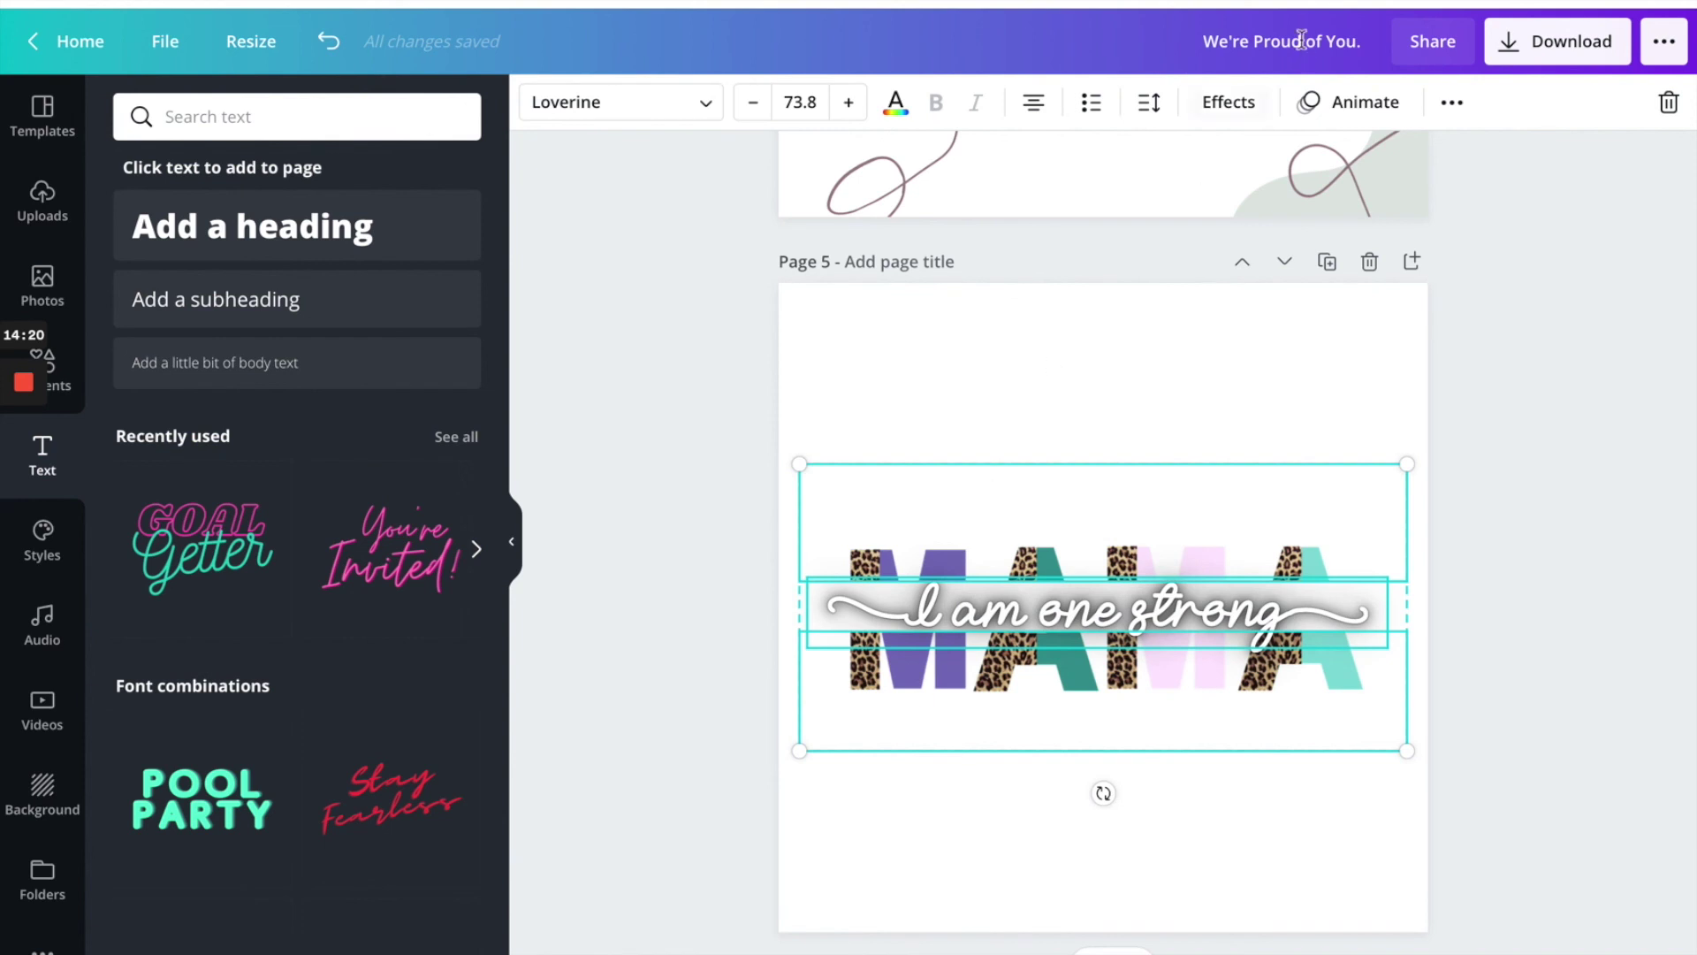
pyautogui.click(1459, 113)
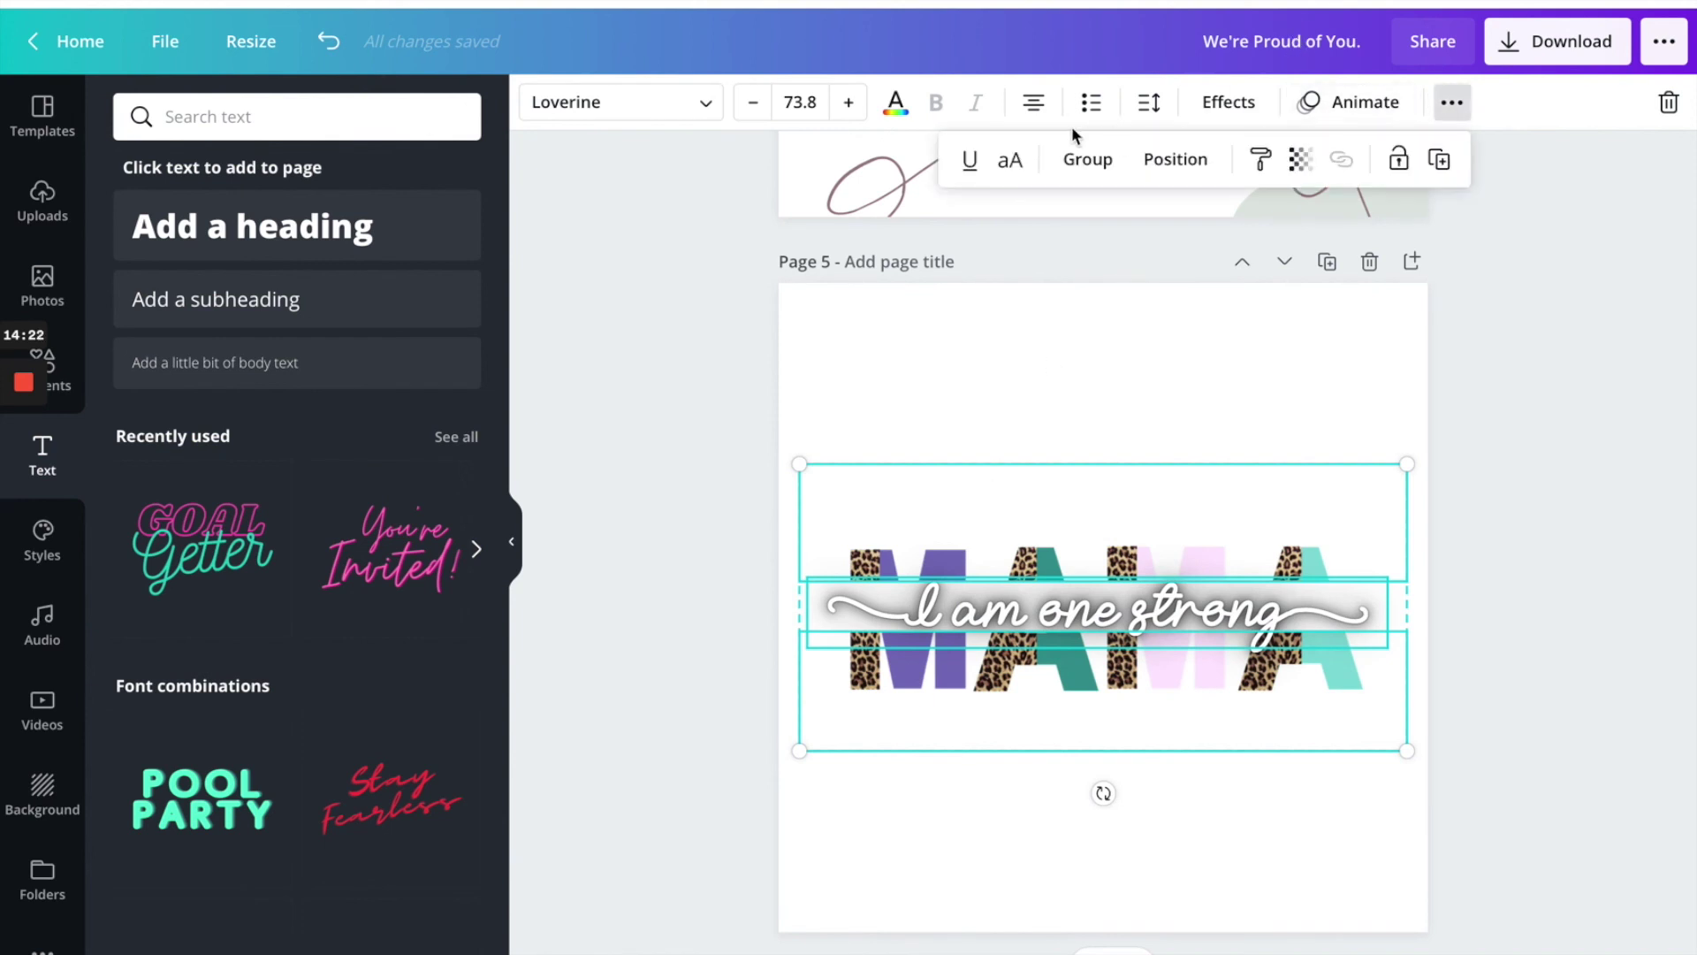
pyautogui.click(1088, 165)
# Copy the grouped MAMA design and paste it onto the white shirt mockup on page 7.
pyautogui.rightClick(1128, 512)
pyautogui.click(1178, 533)
pyautogui.scroll(-5, 1186, 534)
pyautogui.scroll(-5, 1186, 534)
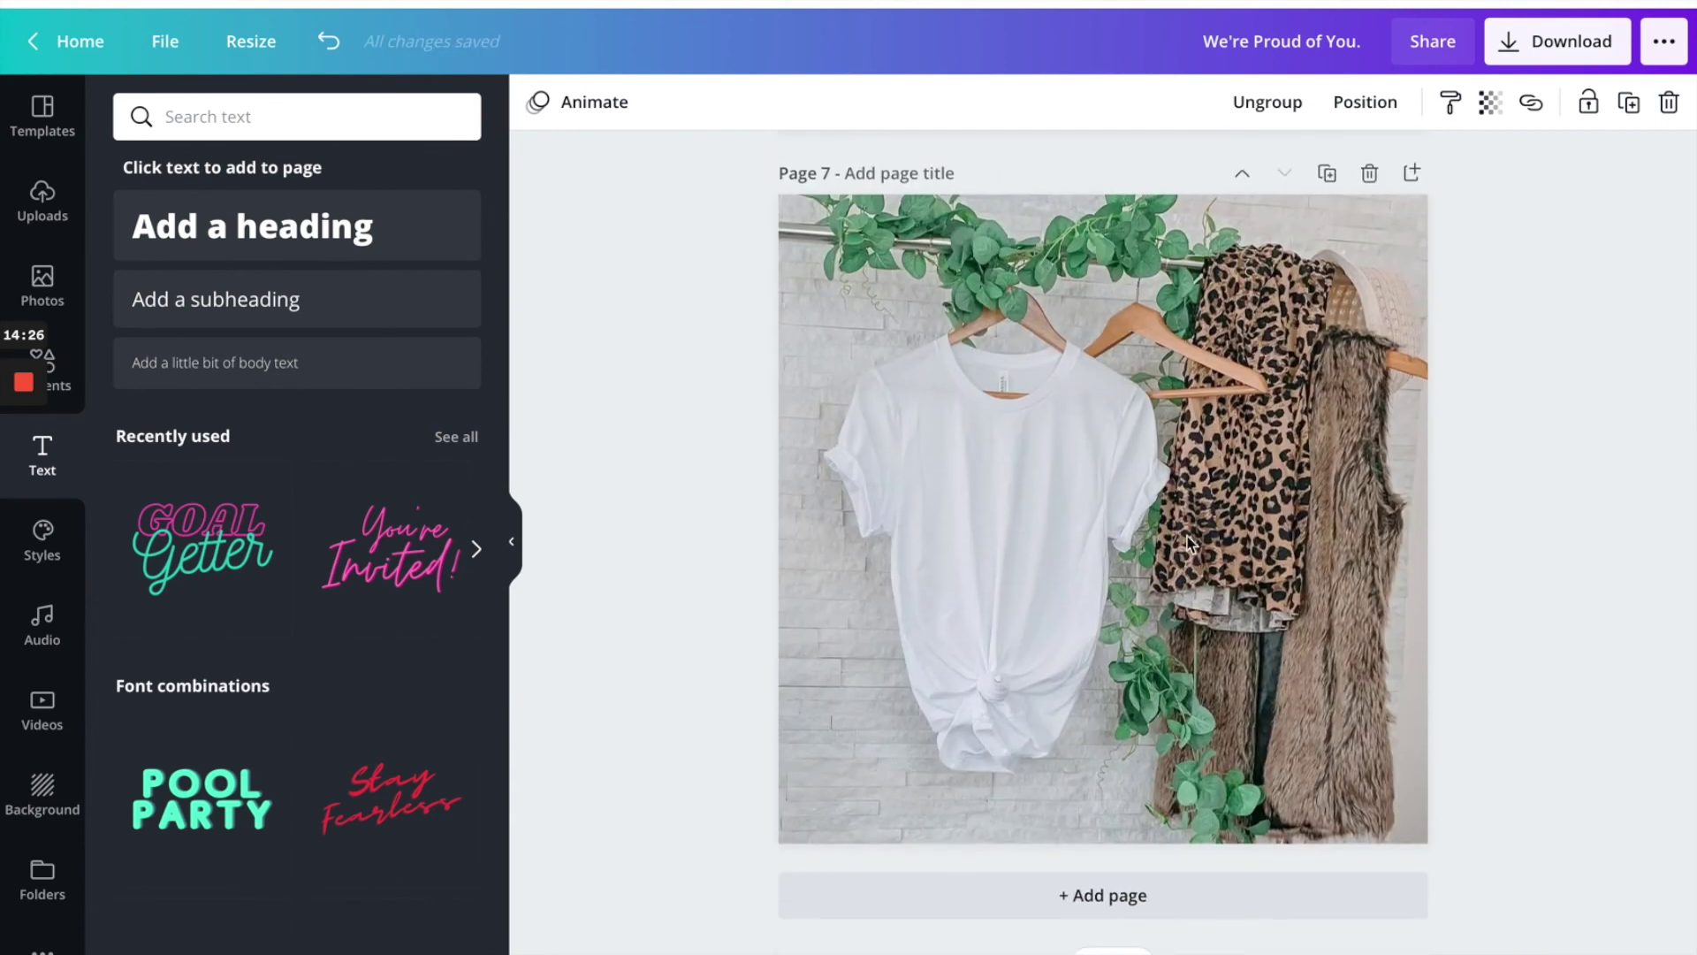
pyautogui.hotkey('ctrl', 'v')
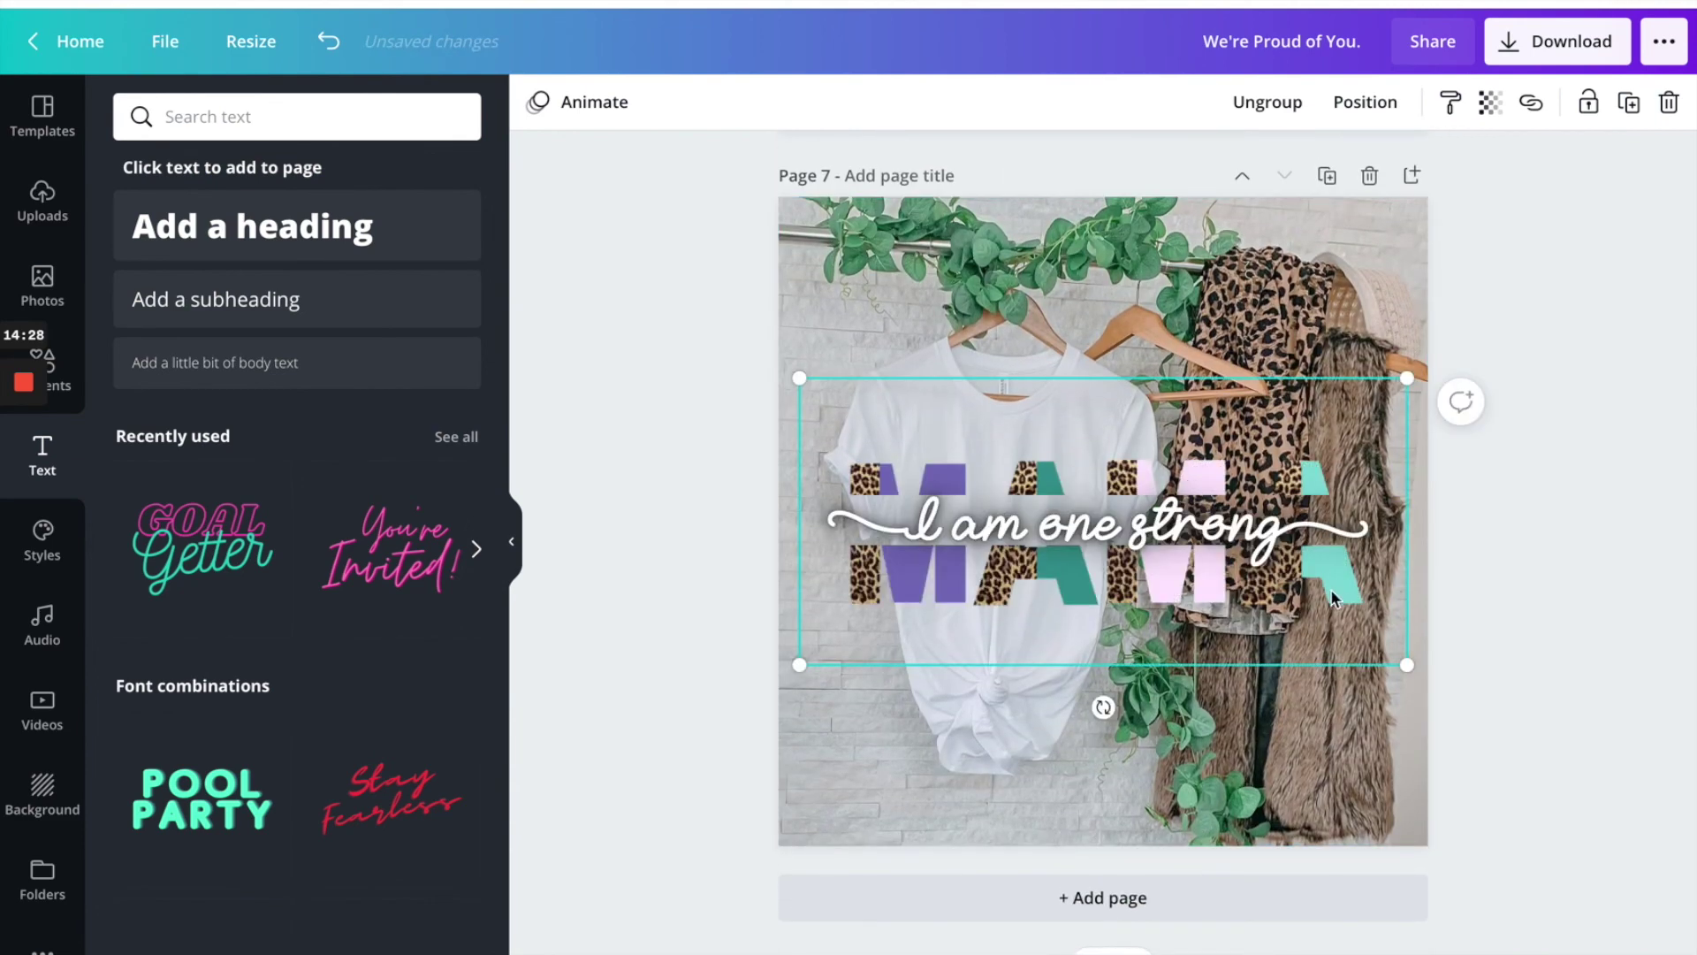
# Shrink the pasted design to fit the white shirt and centre it on the chest below the neckline.
pyautogui.moveTo(1152, 611); pyautogui.dragTo(1008, 548)
pyautogui.moveTo(950, 477); pyautogui.dragTo(1019, 504)
pyautogui.moveTo(1128, 532); pyautogui.dragTo(1091, 514)
pyautogui.moveTo(993, 464); pyautogui.dragTo(1013, 459)
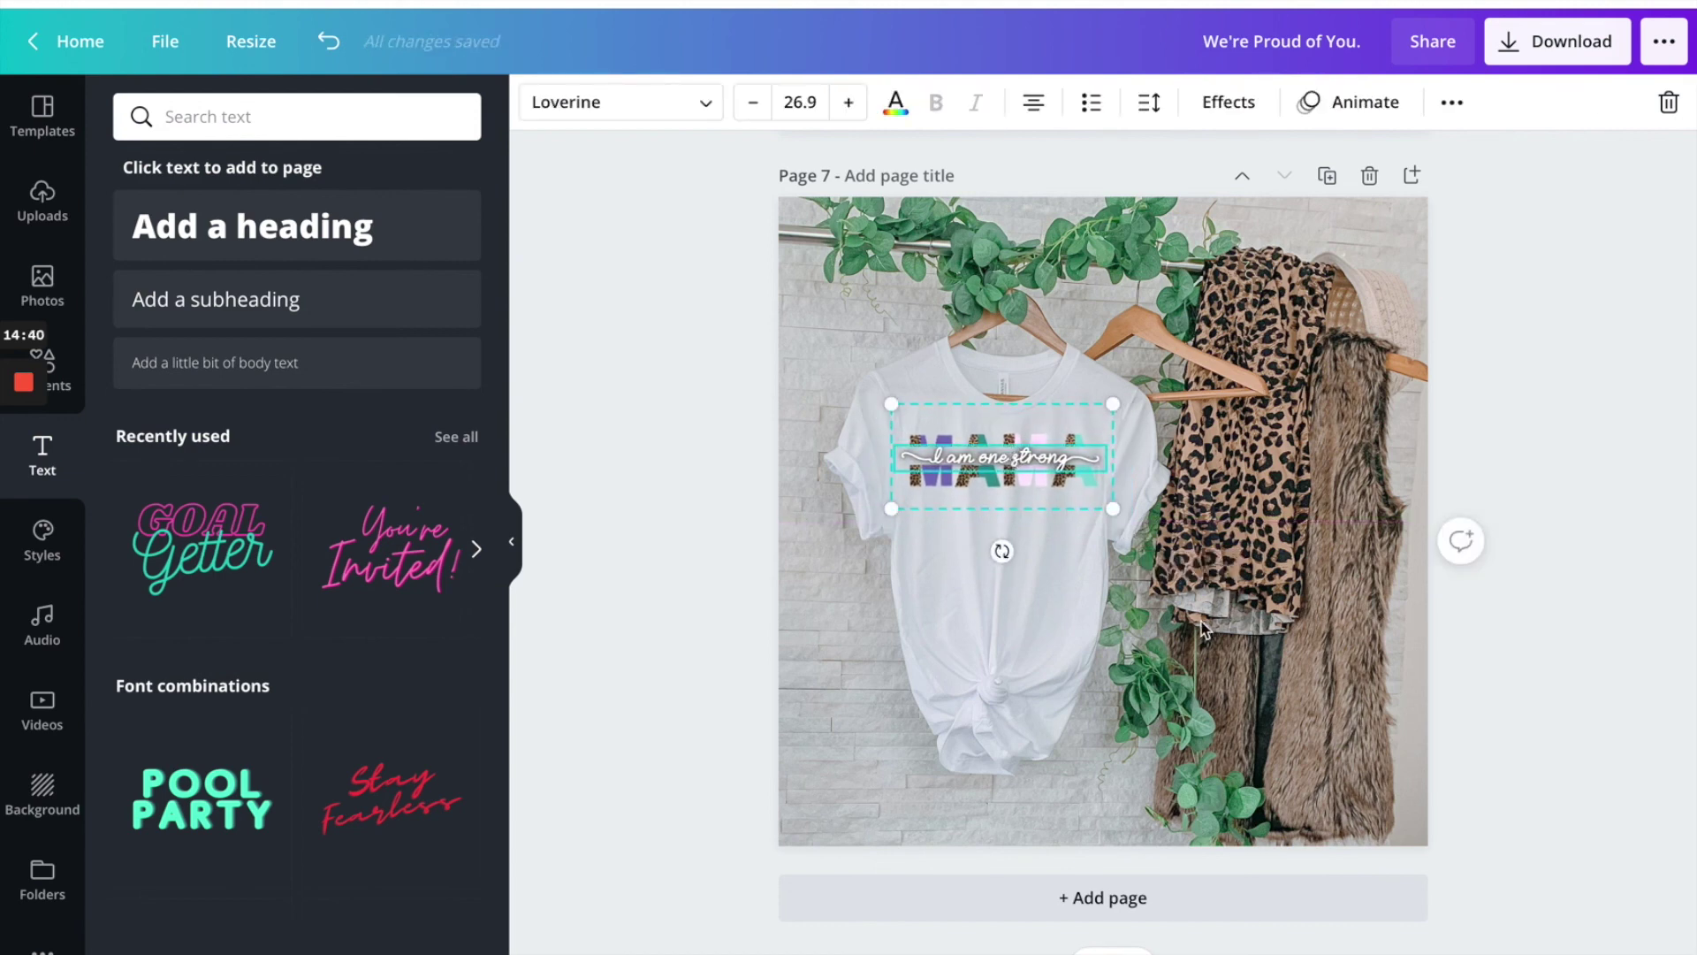
pyautogui.click(1211, 624)
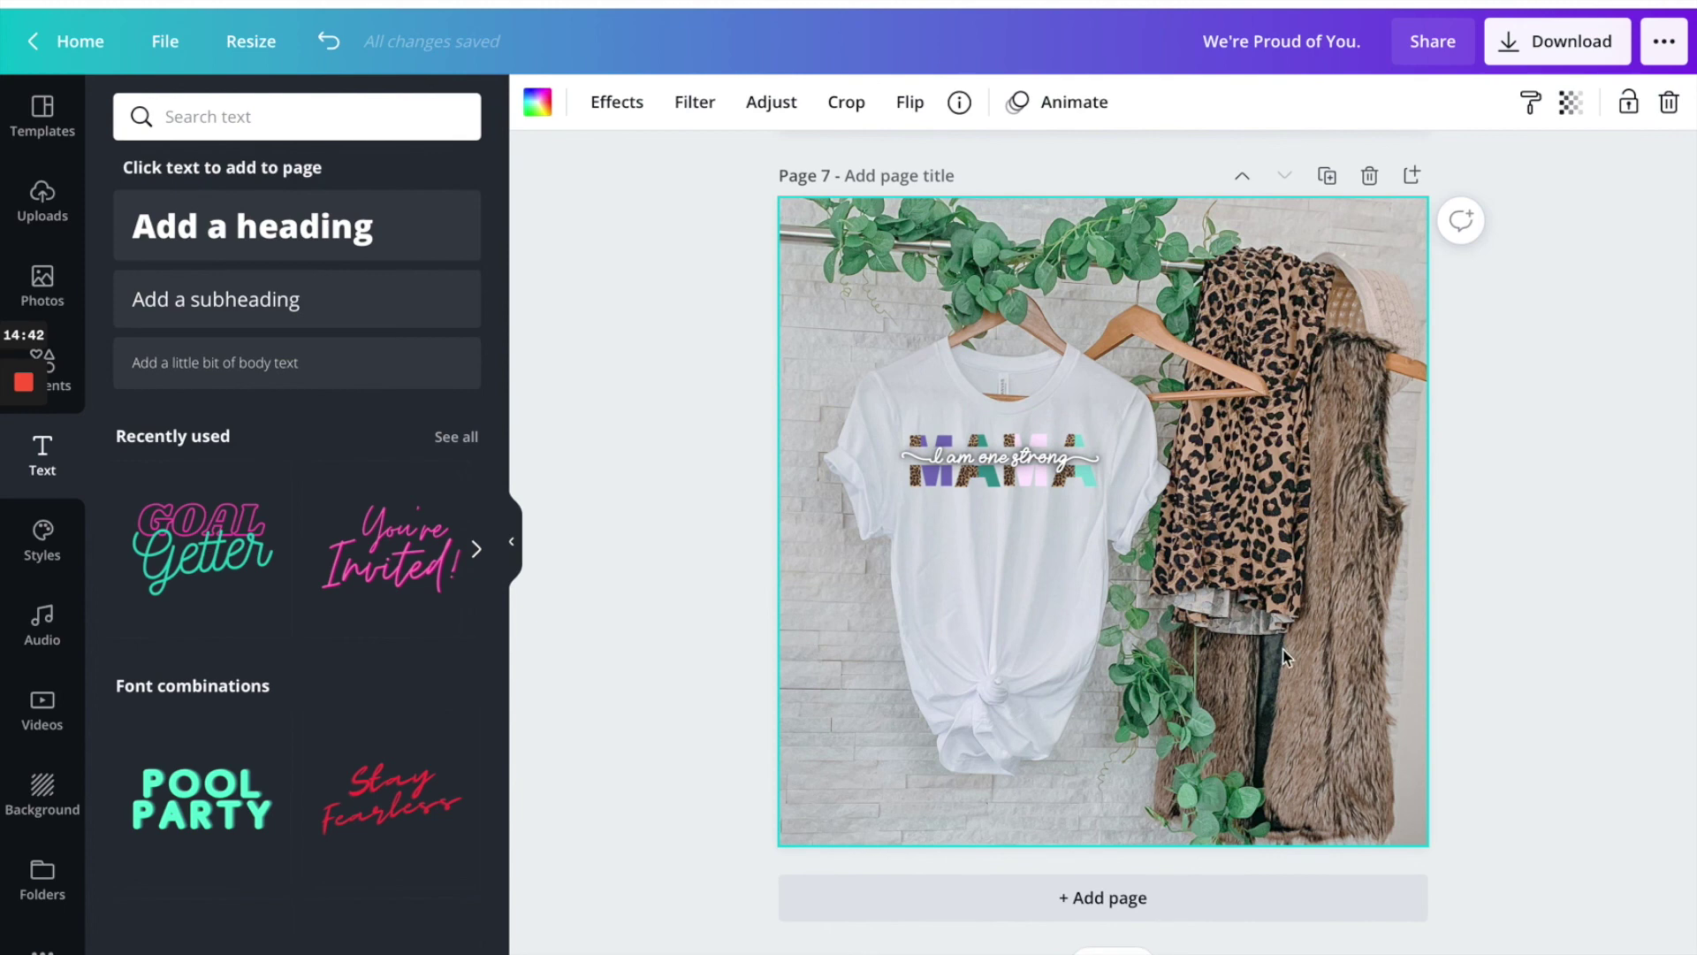